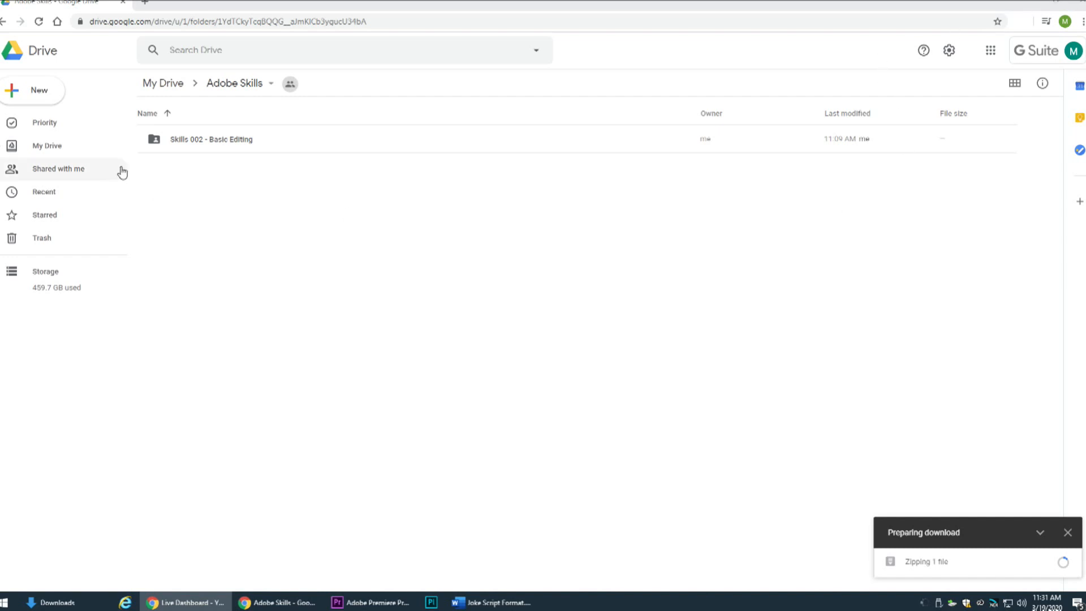
- Open the Skills 002 - Basic Editing folder in Google Drive and switch to the Joke Video project in Premiere Pro
left_click(183, 144)
right_click(183, 148)
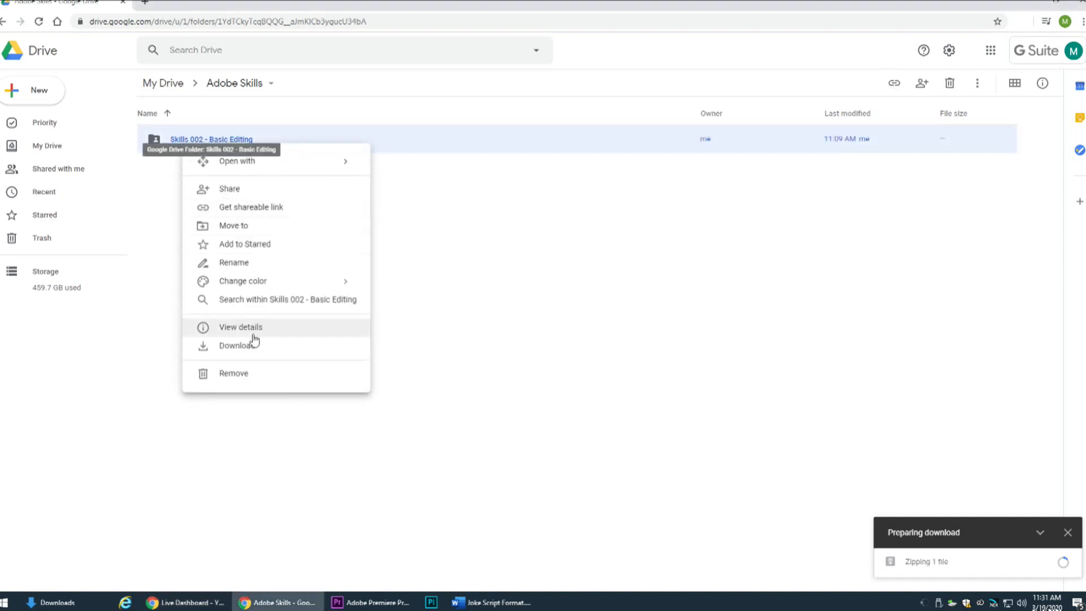
left_click(572, 356)
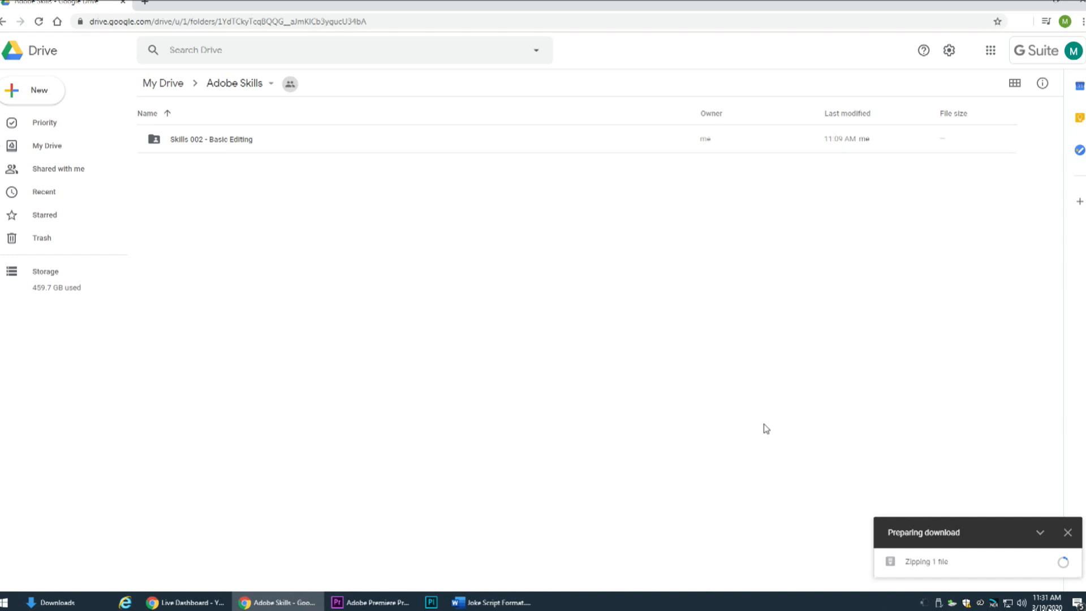
double_click(267, 147)
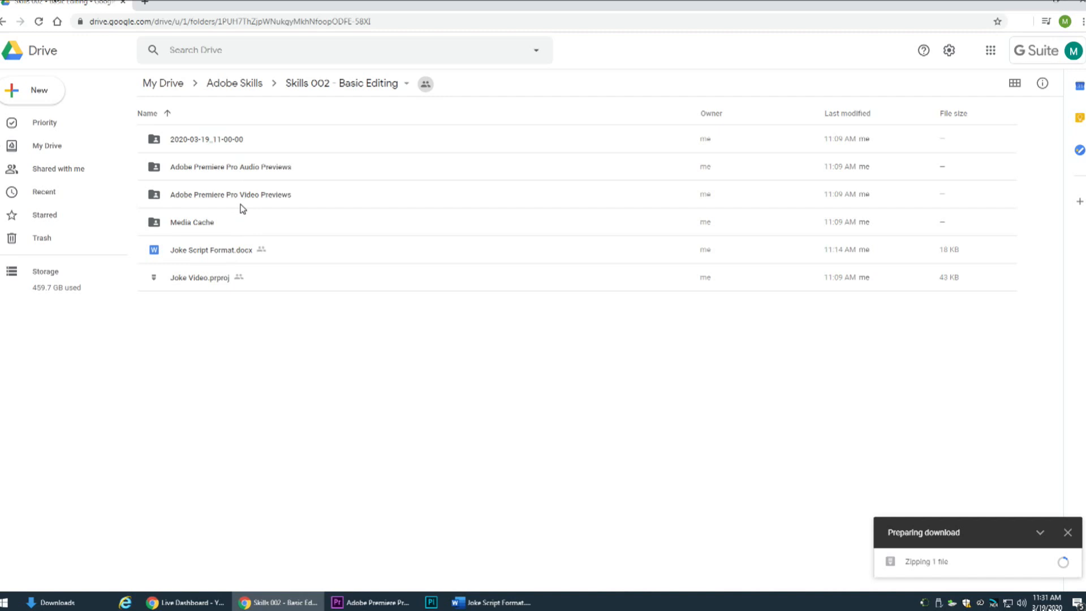
left_click(388, 602)
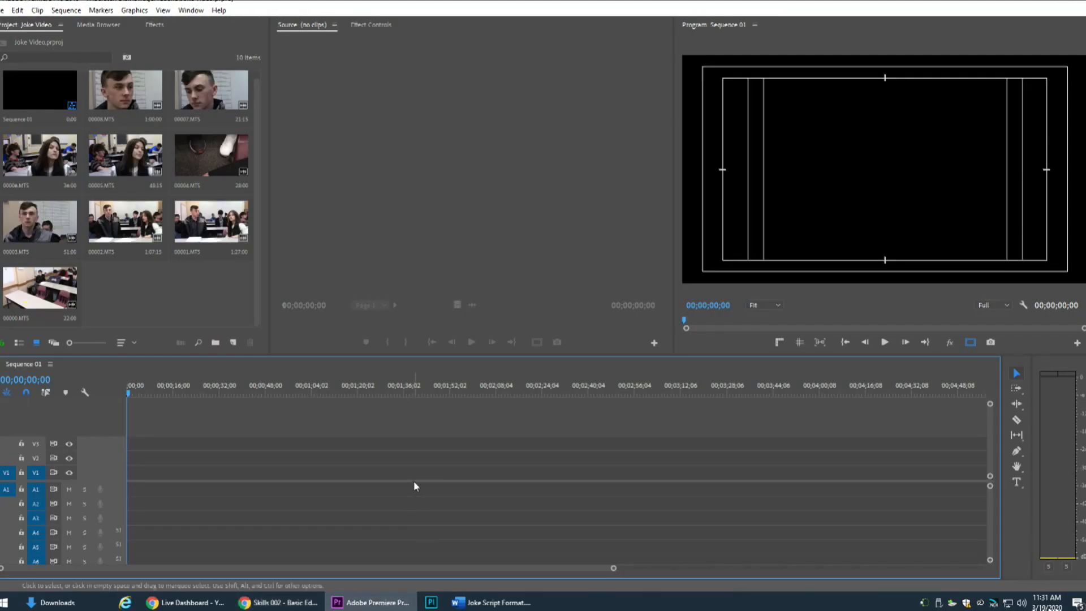
right_click(994, 604)
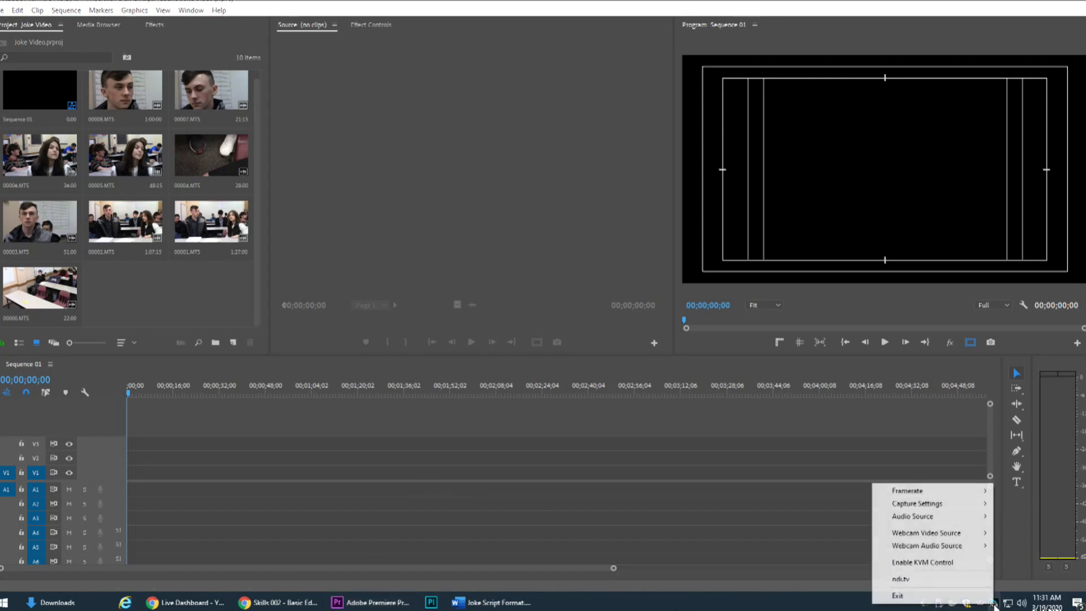
mouse_move(961, 504)
left_click(1003, 519)
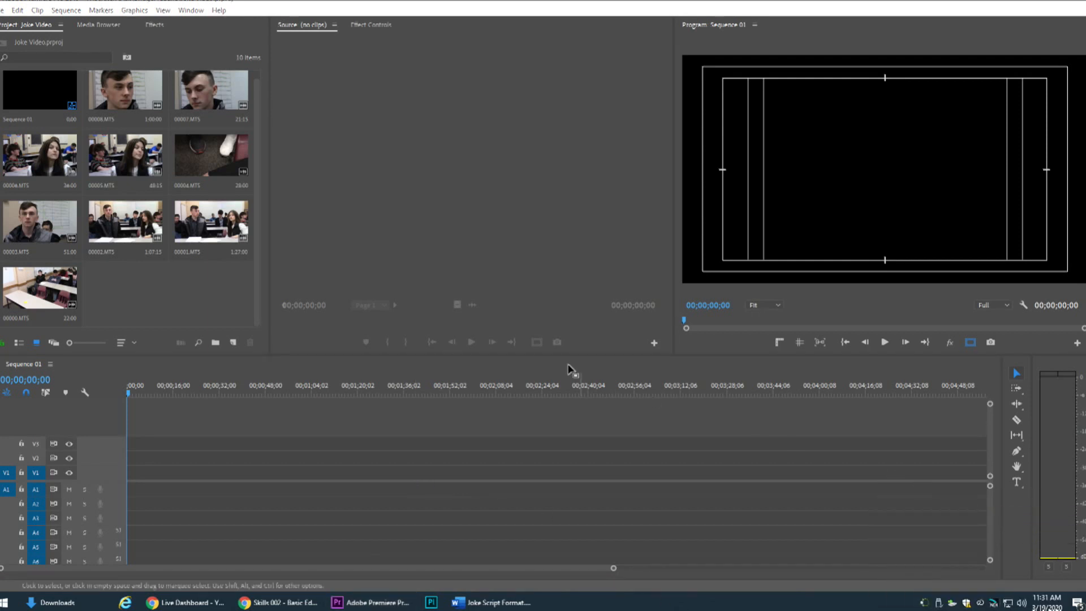
left_click_drag(1082, 607, 637, 369)
left_click_drag(634, 4, 580, 16)
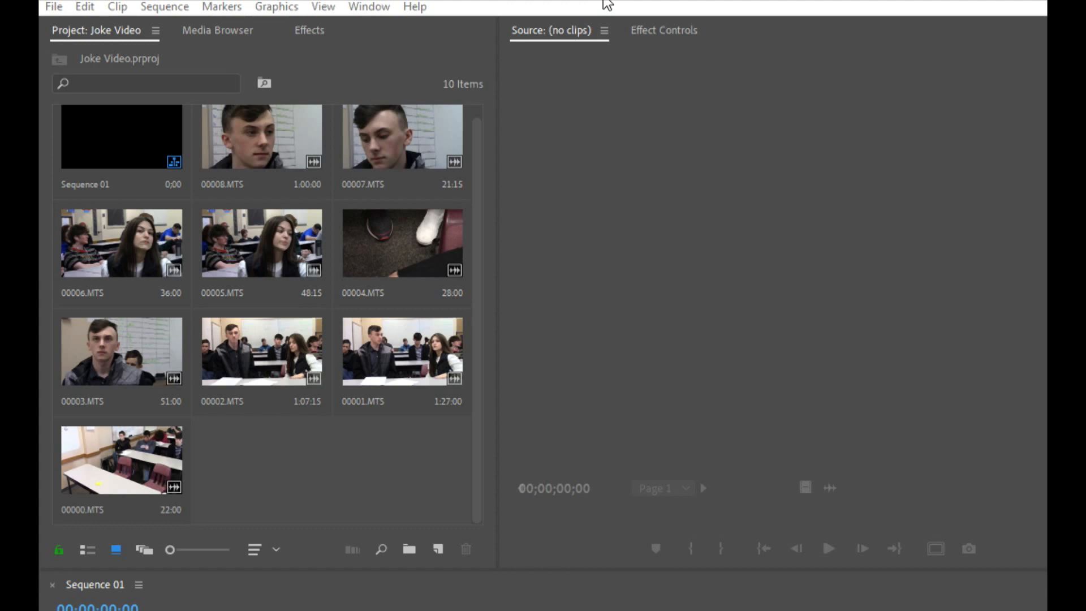
- Sort the project items by name and open clip 00000.MTS in the Source monitor
left_click(263, 554)
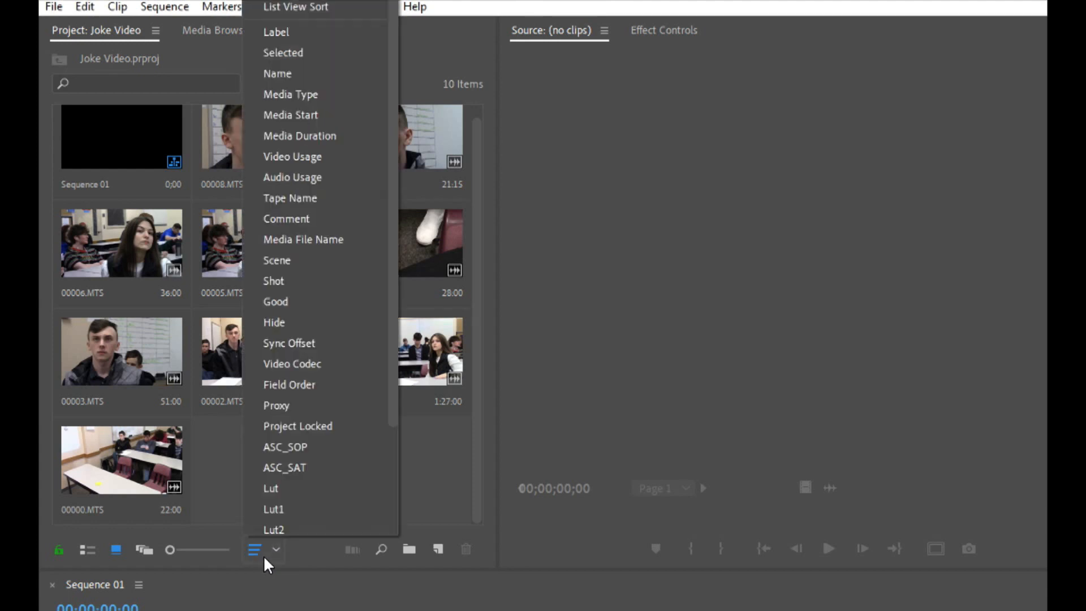
left_click(333, 75)
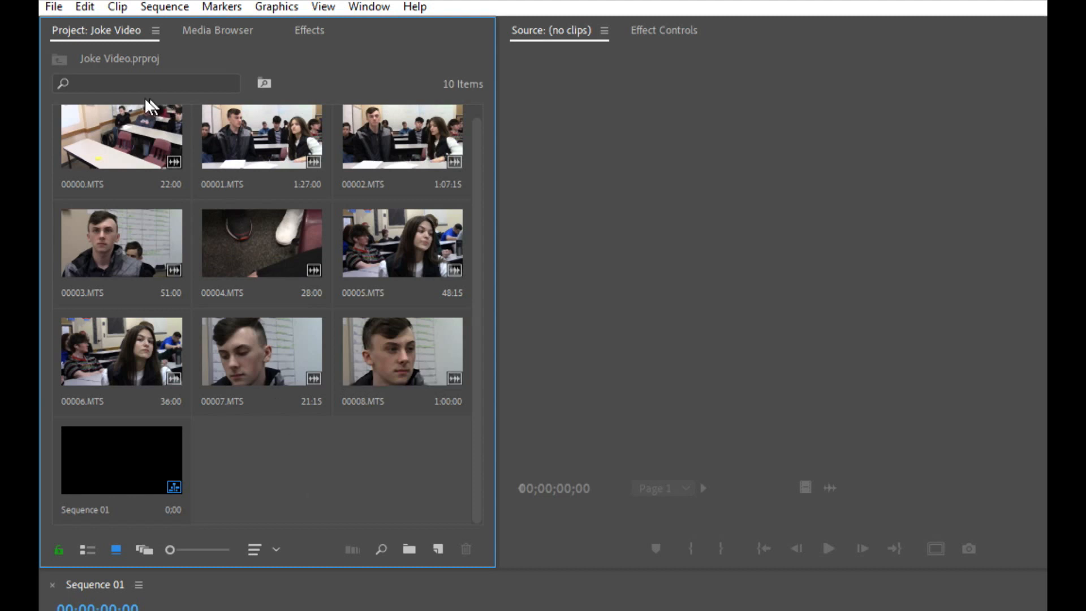
double_click(127, 118)
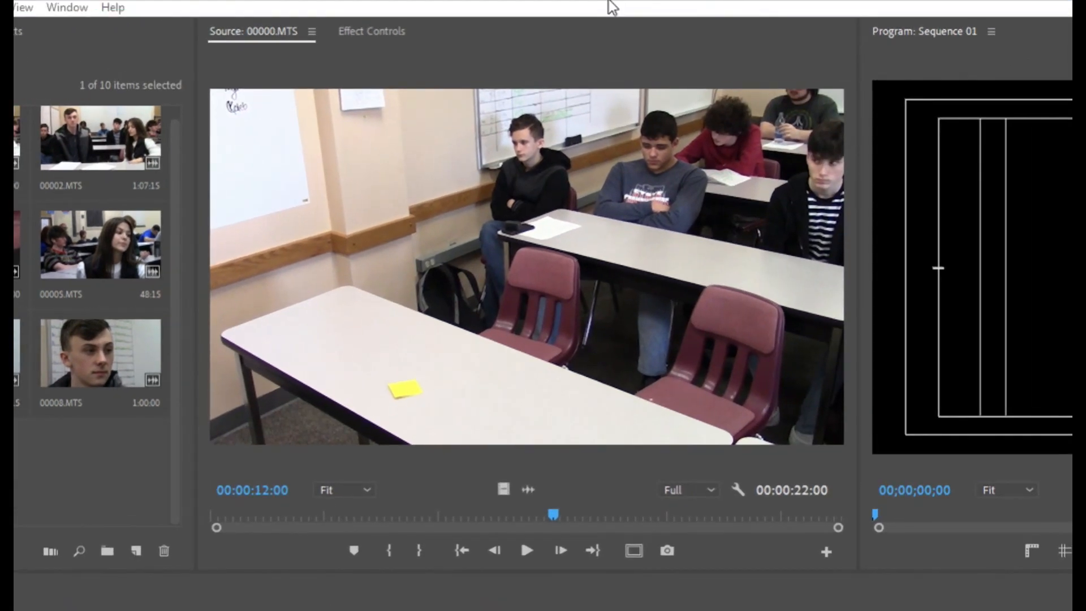
- Mark the section of 00000.MTS from 00:00:12:17 to 00:00:19:04 with In and Out points
left_click_drag(550, 506, 511, 506)
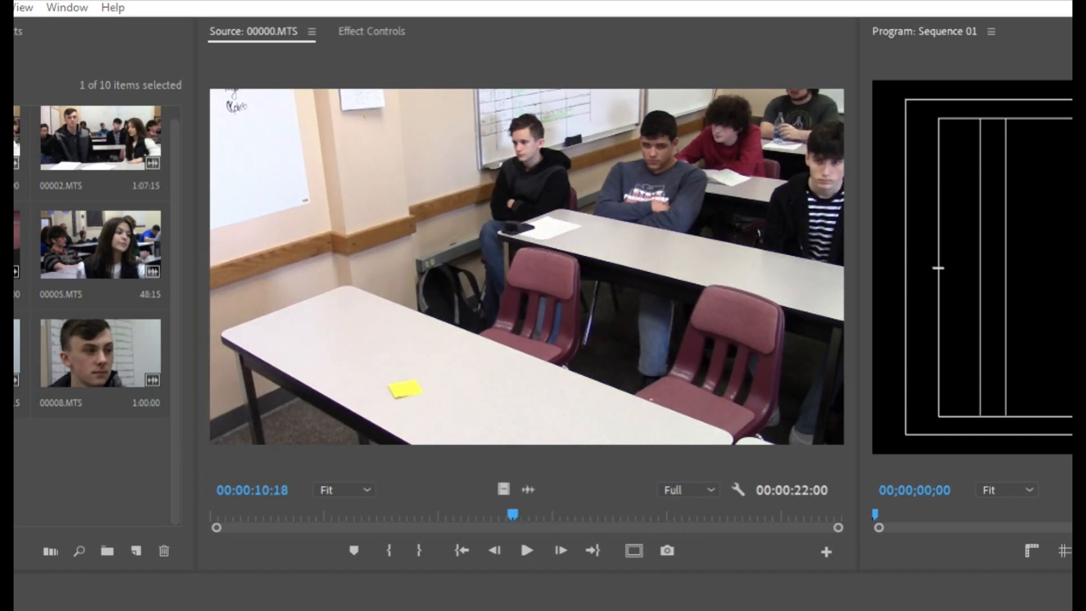
left_click_drag(593, 503, 569, 538)
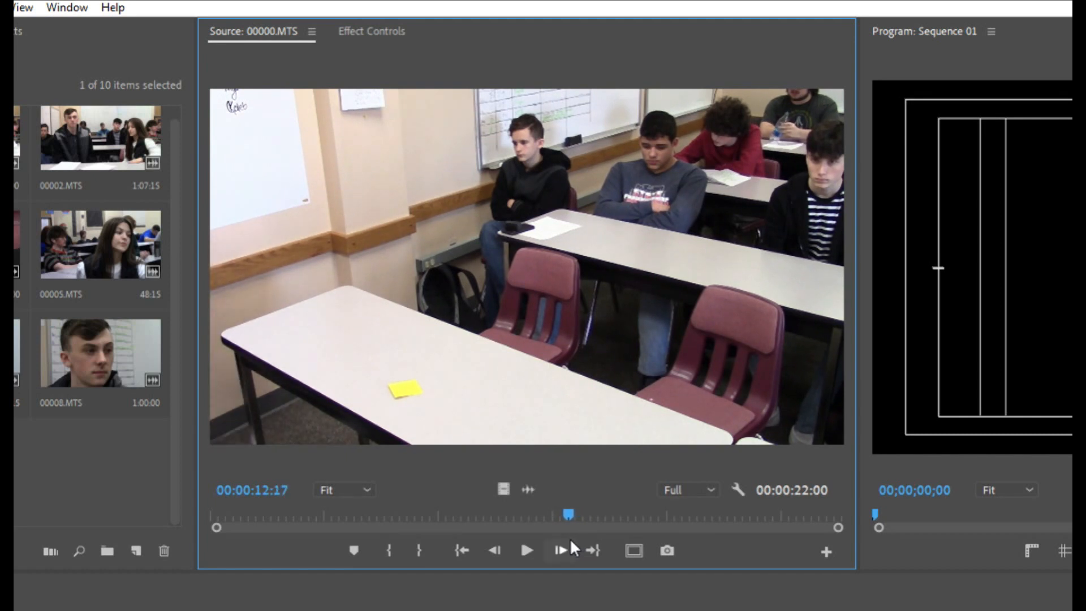
left_click(386, 556)
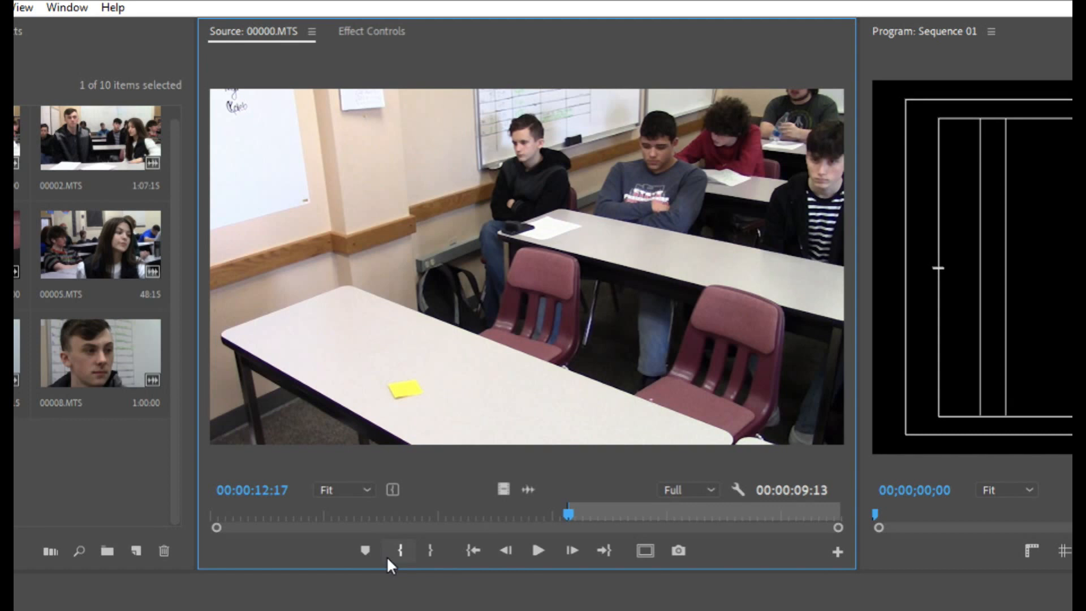
key("ctrl+z")
left_click(387, 557)
key("space")
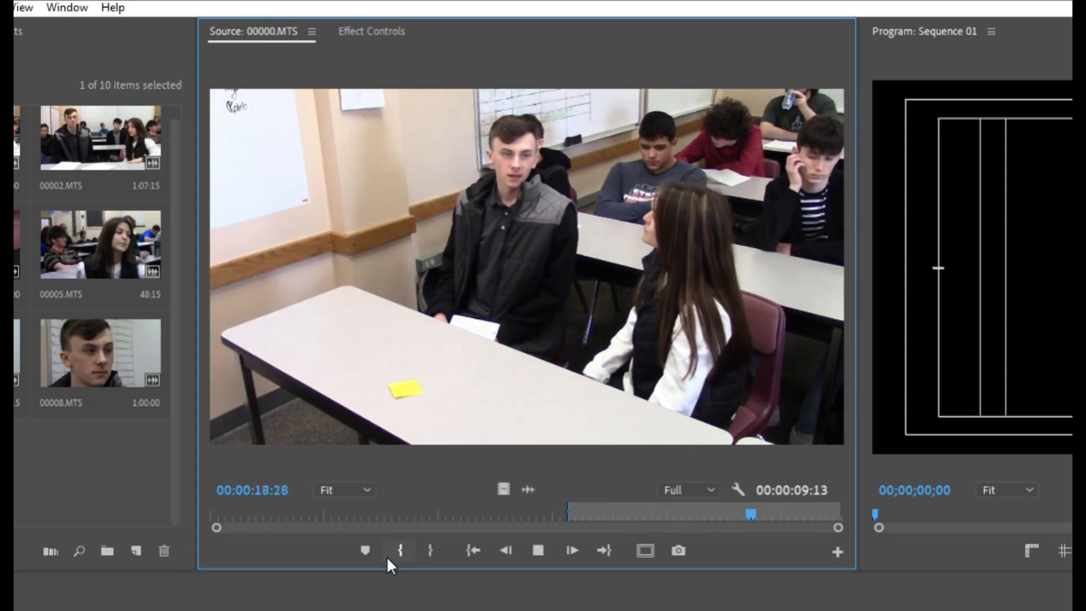
key("space")
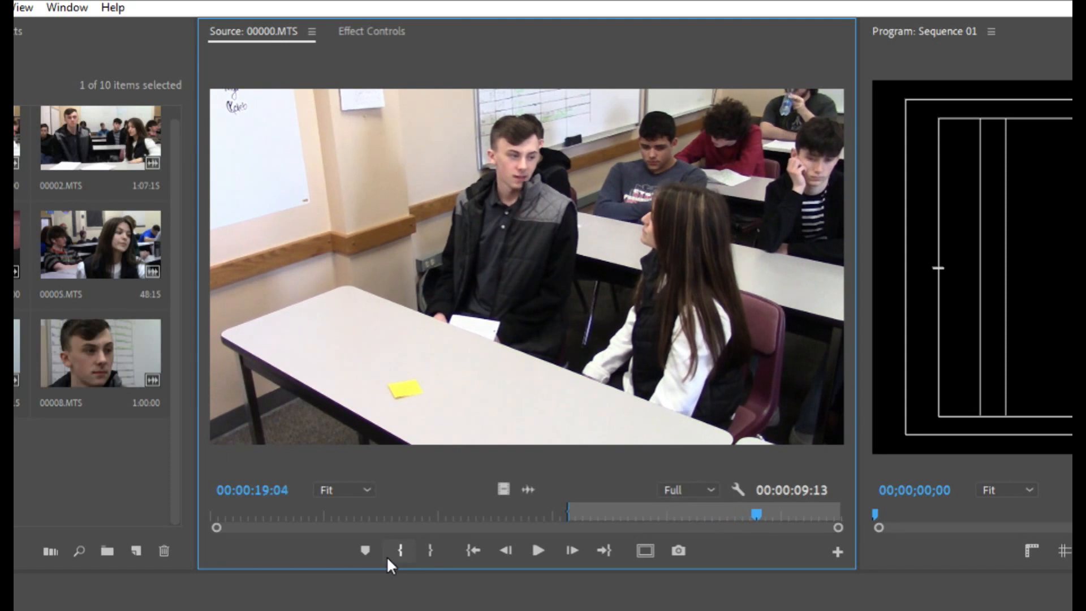
left_click(436, 553)
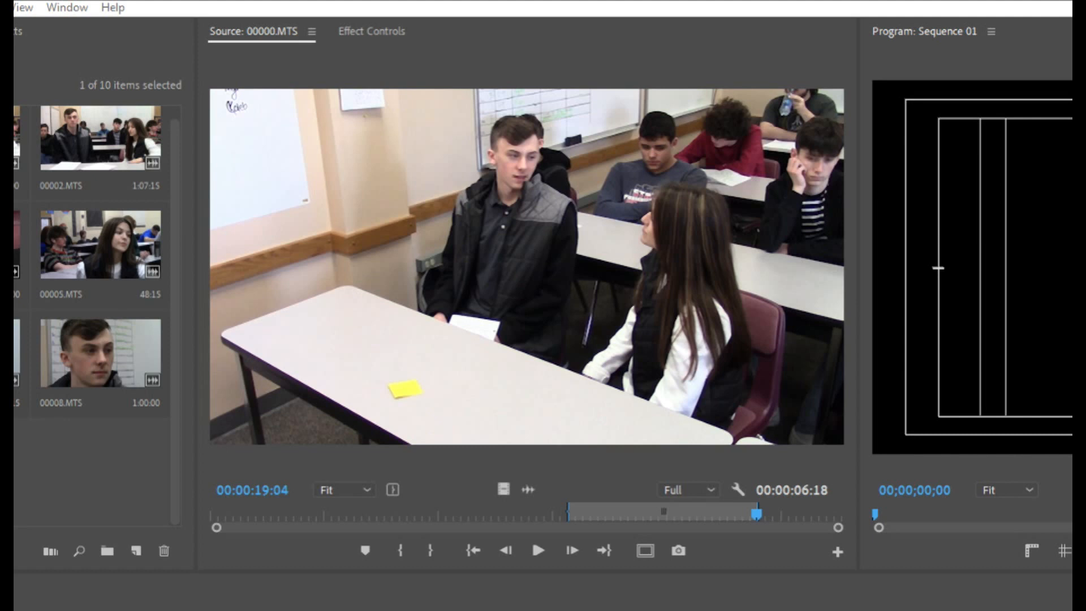
- Play the marked section of 00000.MTS and reset its In point to 00:00:12:00 and Out point to 00:00:14:10
left_click(577, 514)
key("space")
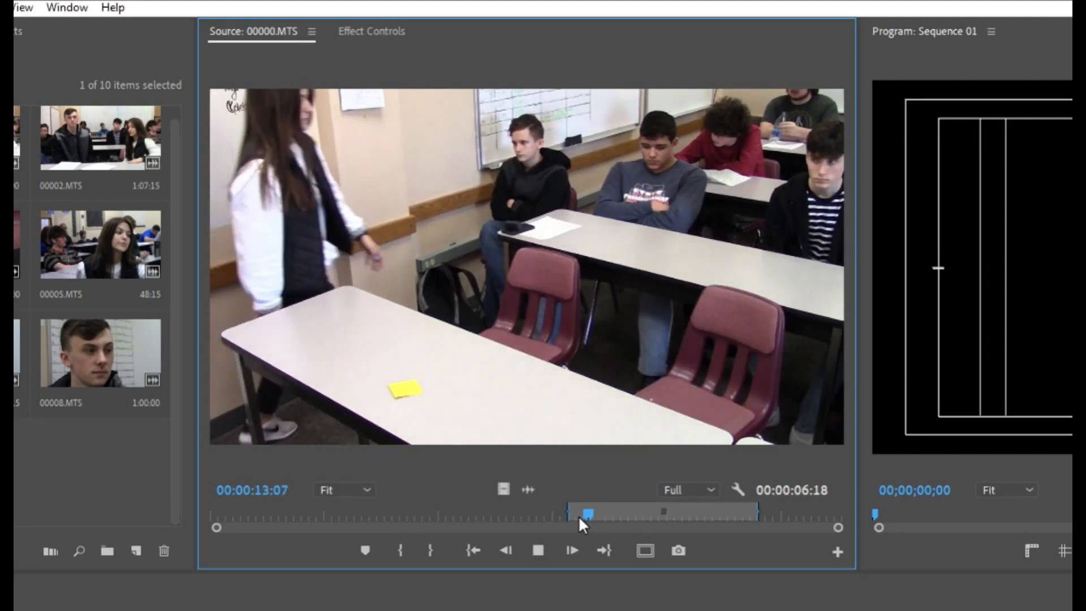
key("space")
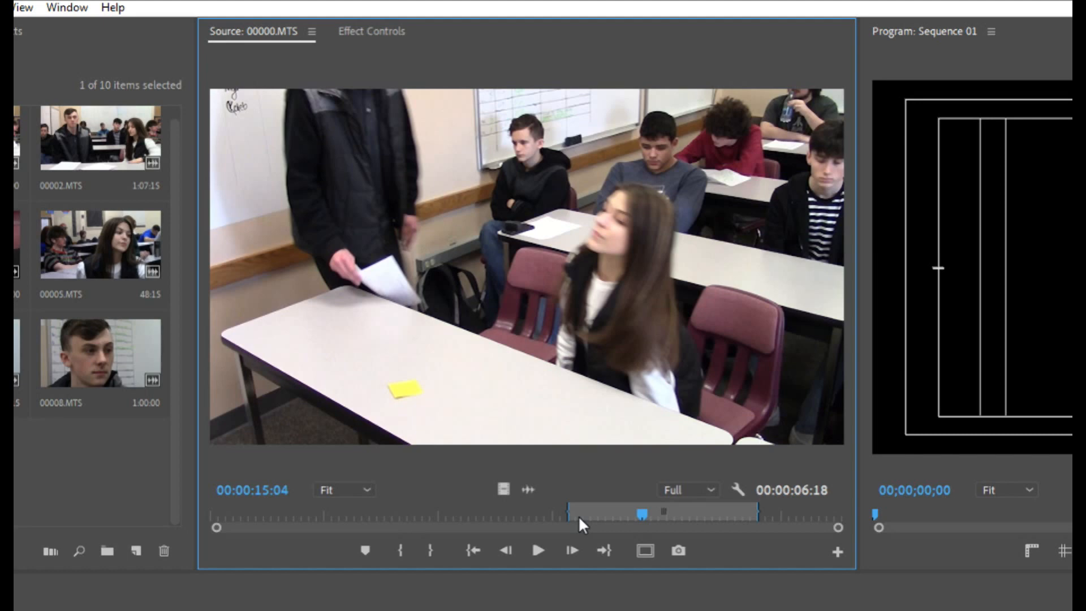
mouse_move(595, 516)
left_mouse_down()
mouse_move(612, 526)
mouse_move(692, 522)
mouse_move(530, 514)
mouse_move(623, 514)
left_mouse_up()
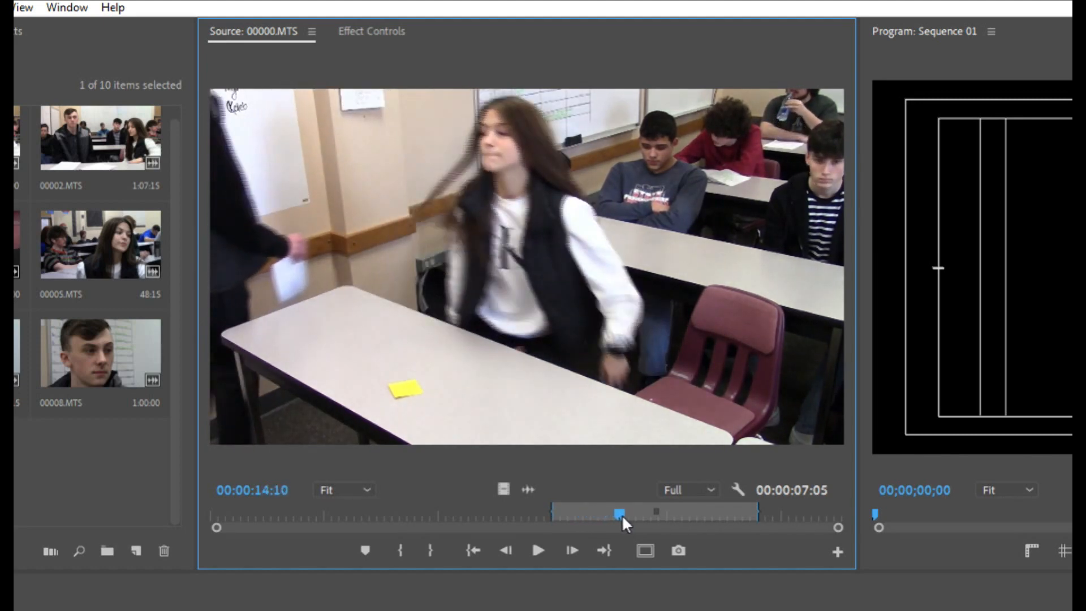
left_click(429, 556)
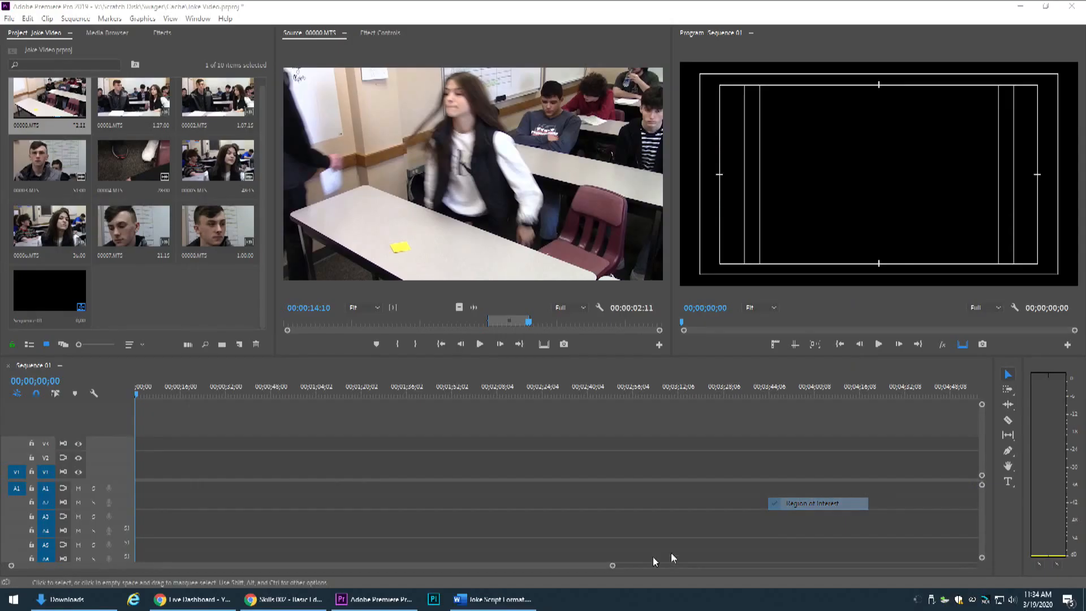
- Switch to the joke script in Word and enlarge the page to read its opening shots
left_click(492, 599)
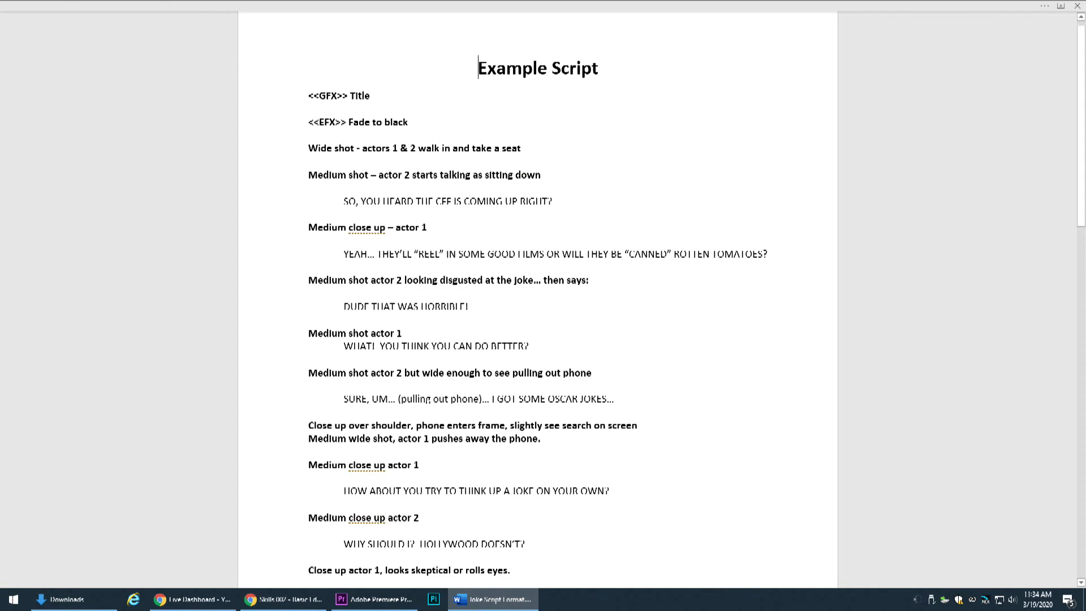
scroll(537, 300, "up", 6)
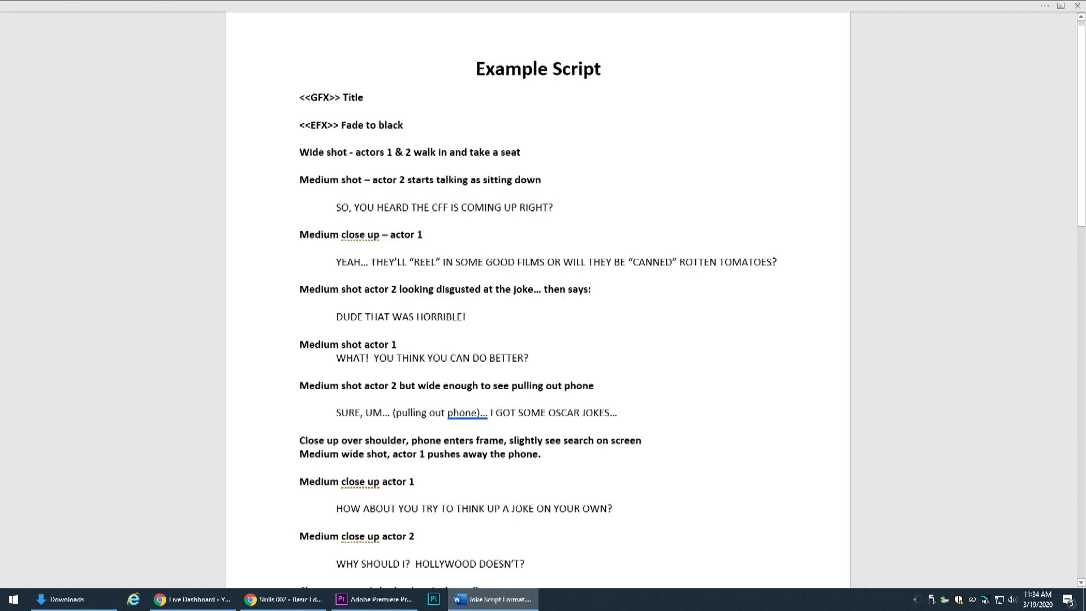
scroll(755, 258, "up", 1)
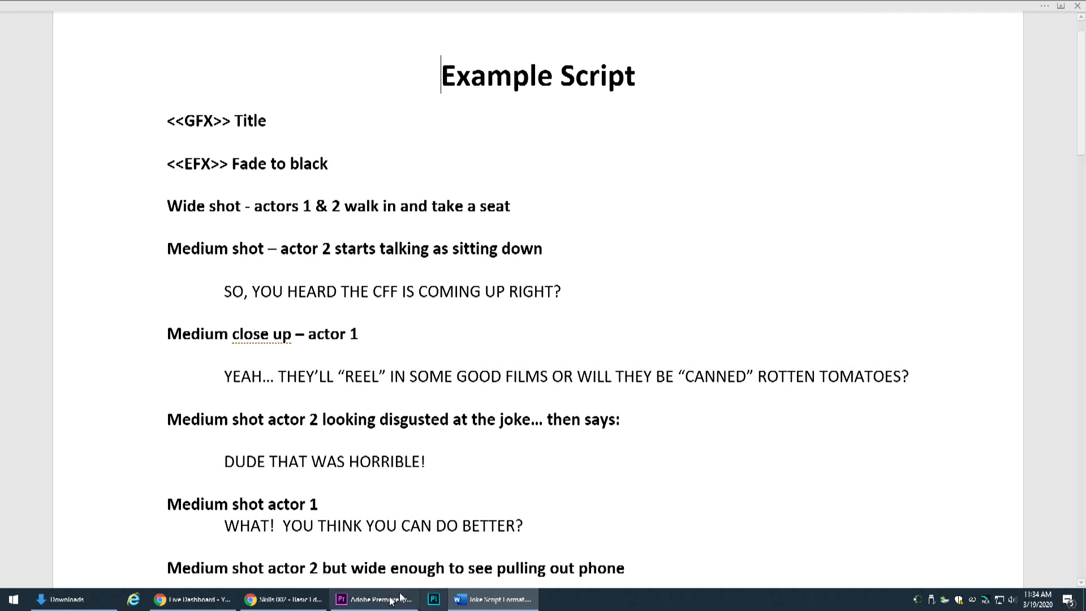
- Return to Premiere Pro, preview the marked section of 00000.MTS and place it at the start of track V1 in Sequence 01
left_click(374, 599)
left_click_drag(518, 332, 487, 333)
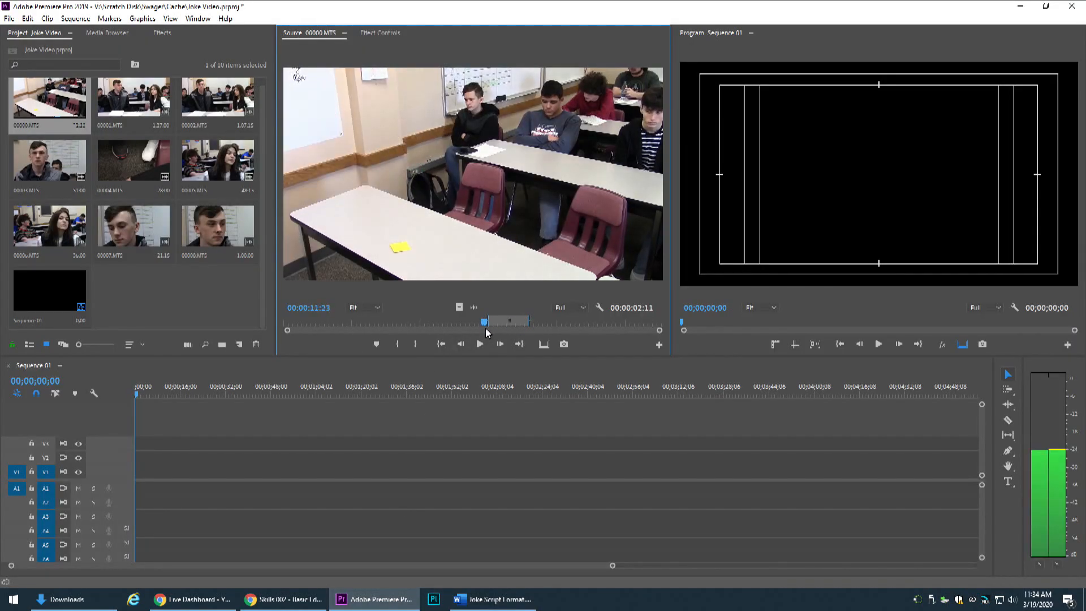
key("space")
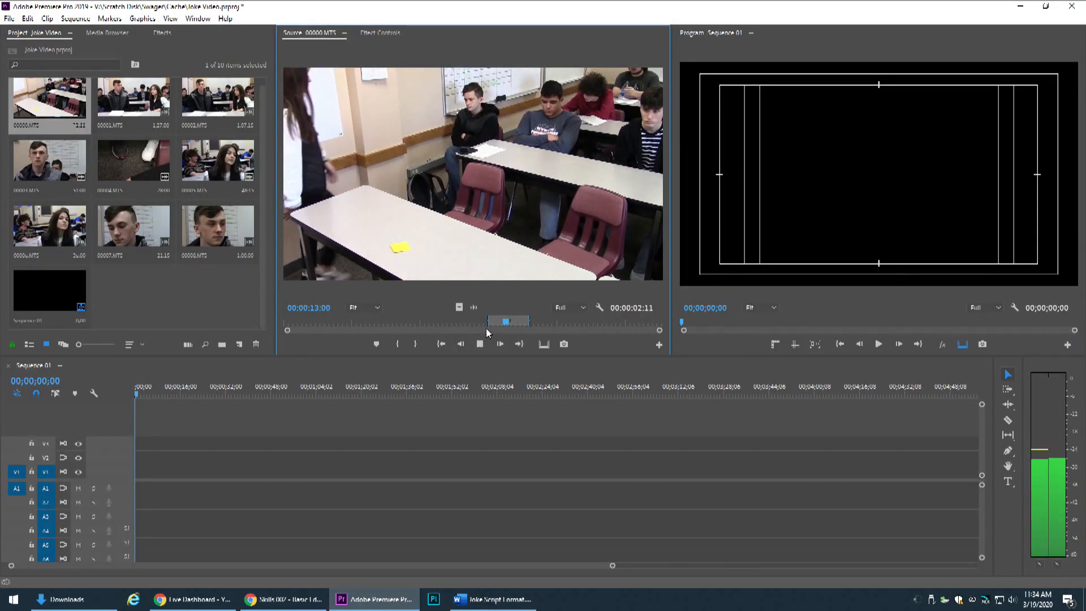
key("space")
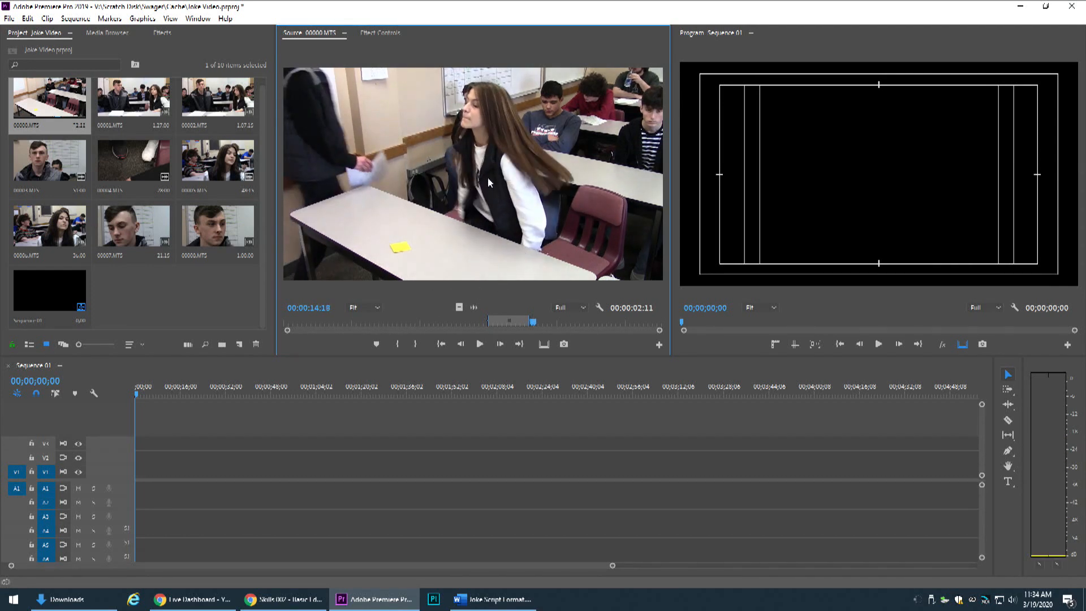
left_click_drag(466, 218, 146, 478)
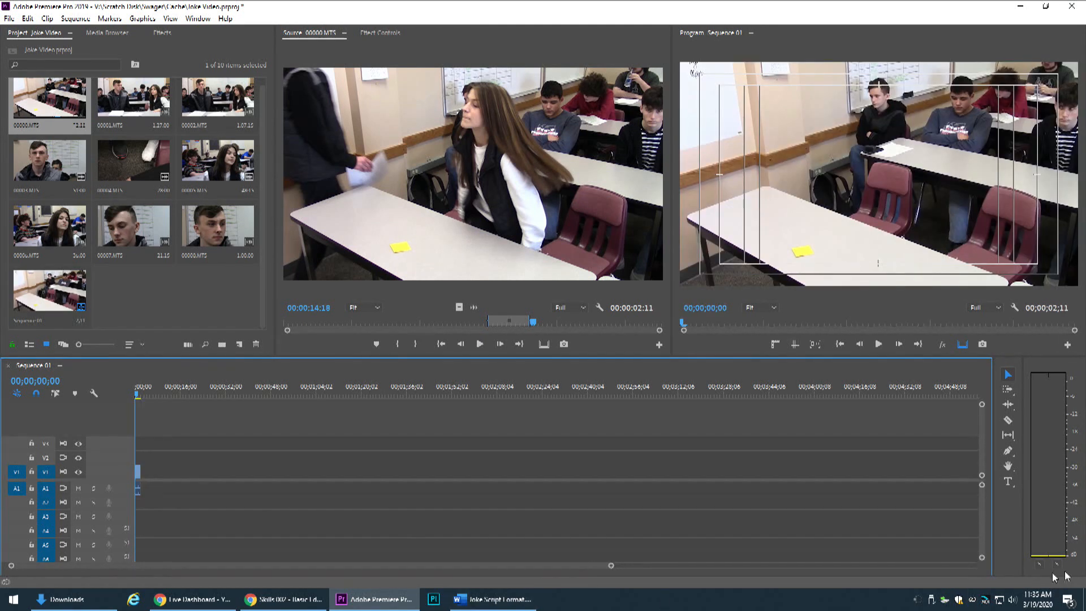
right_click(985, 601)
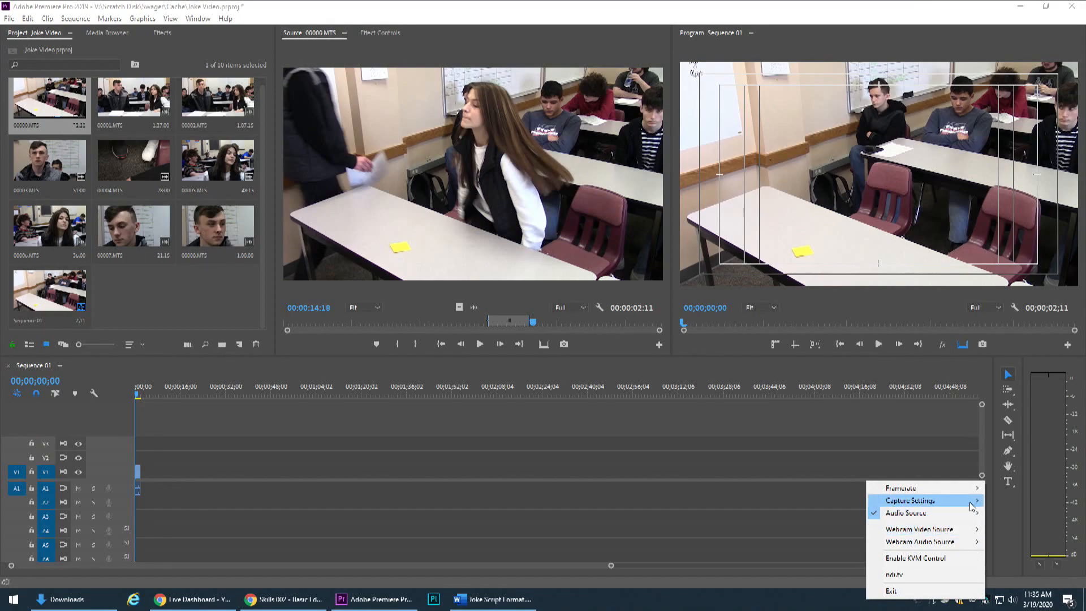
left_click(993, 506)
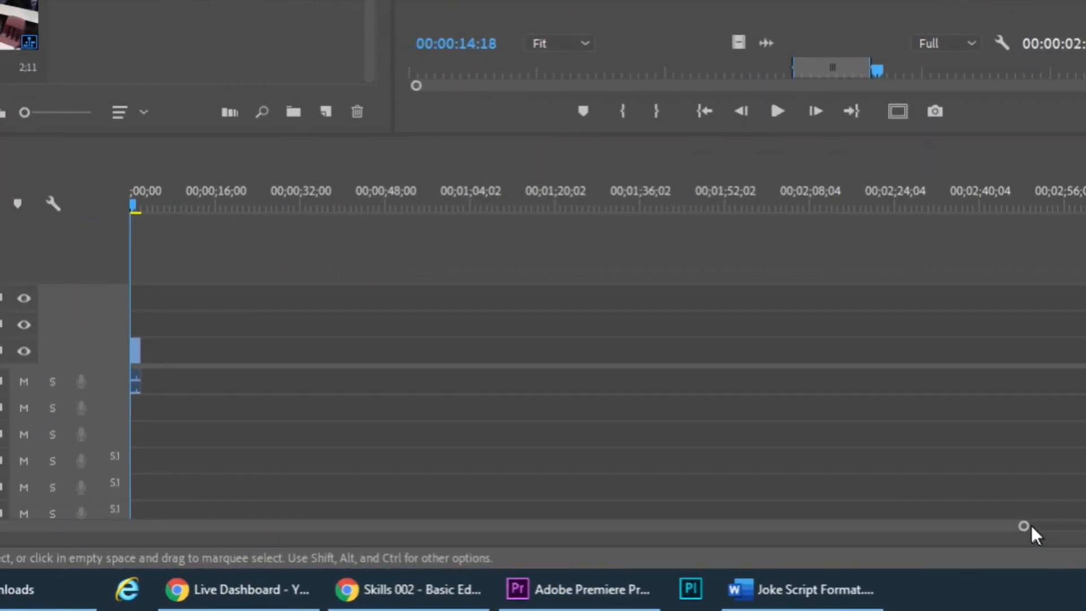
- Open clip 00001.MTS in the Source monitor and scrub to 00:00:09:17 to check the take
left_click_drag(1026, 531, 703, 545)
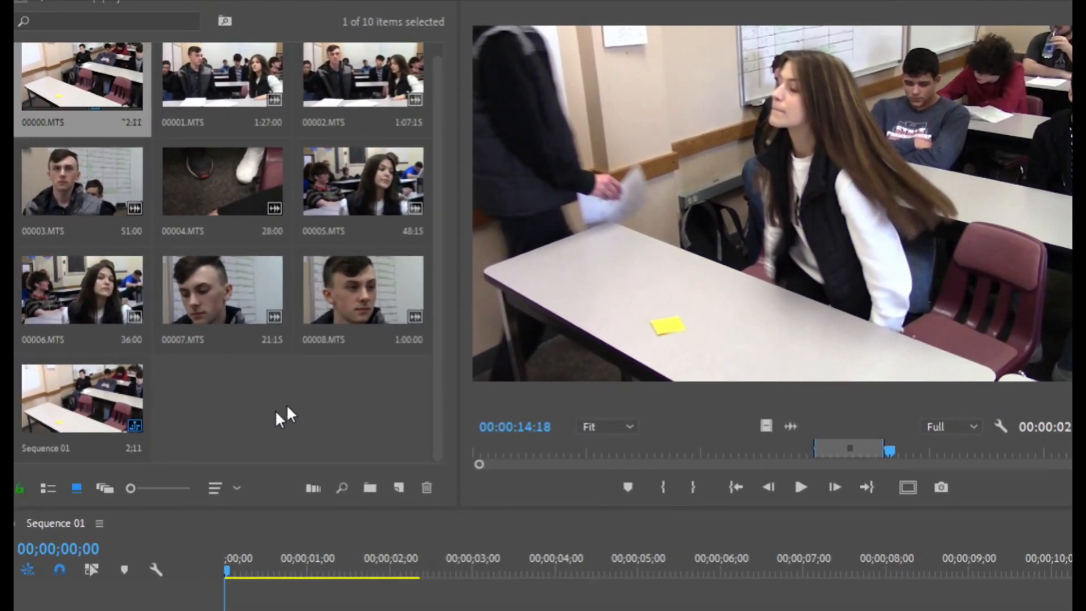
double_click(225, 65)
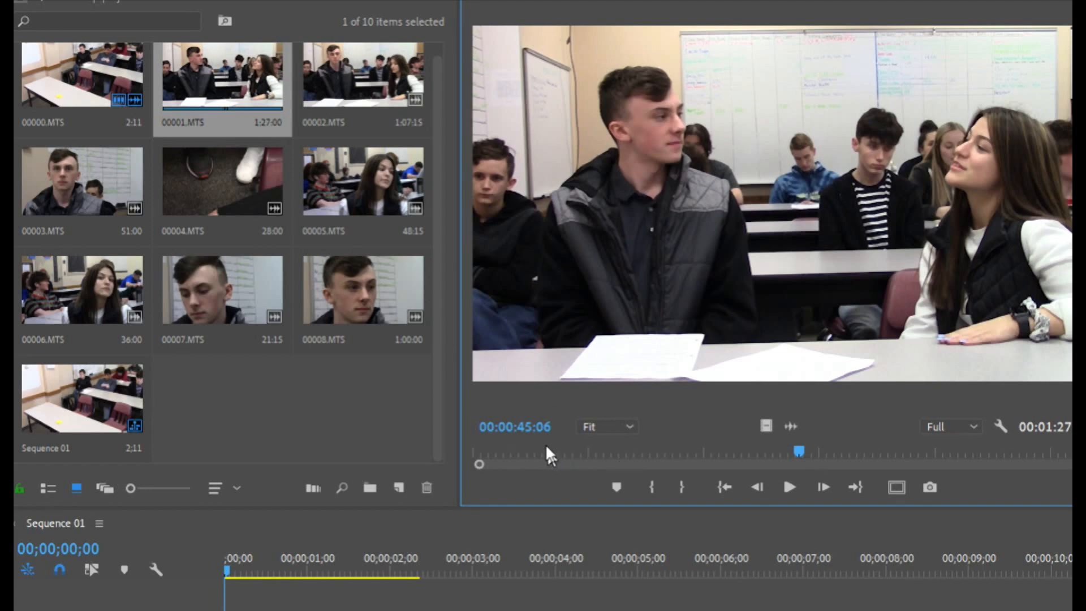
left_click_drag(484, 449, 544, 450)
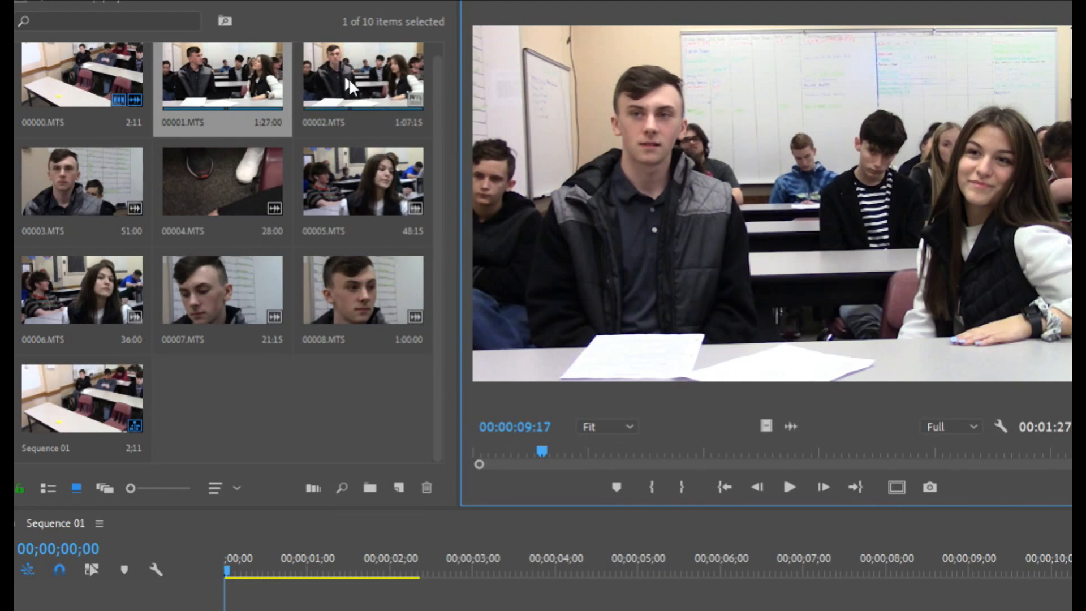
- Open clip 00002.MTS in the Source monitor, play its opening take and set the In point at 00:00:08:23
left_click(501, 450)
key("space")
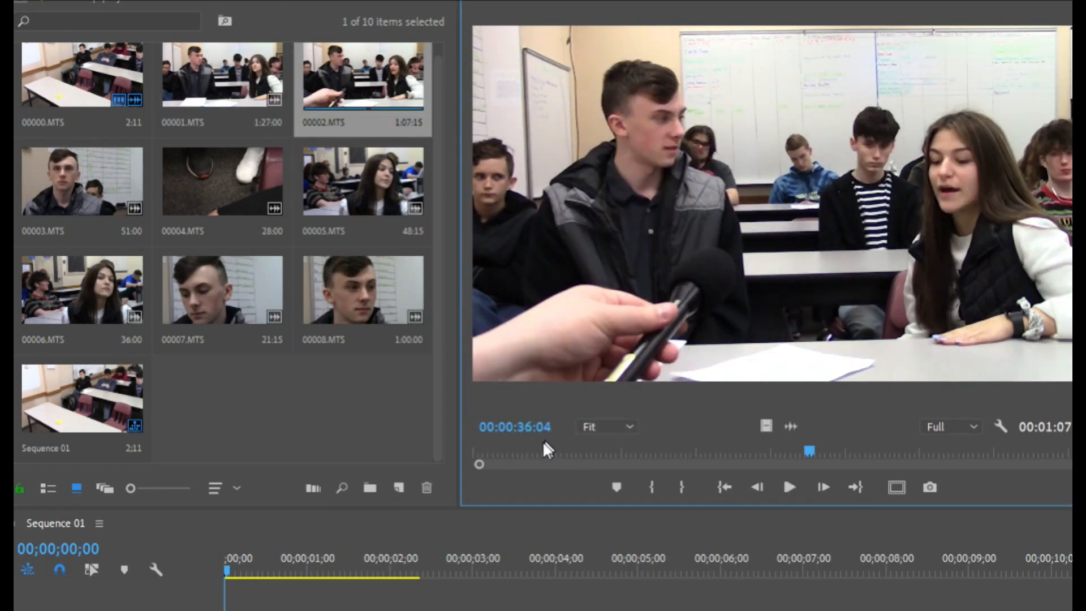
mouse_move(543, 449)
left_mouse_down()
mouse_move(491, 449)
mouse_move(552, 451)
left_mouse_up()
key("space")
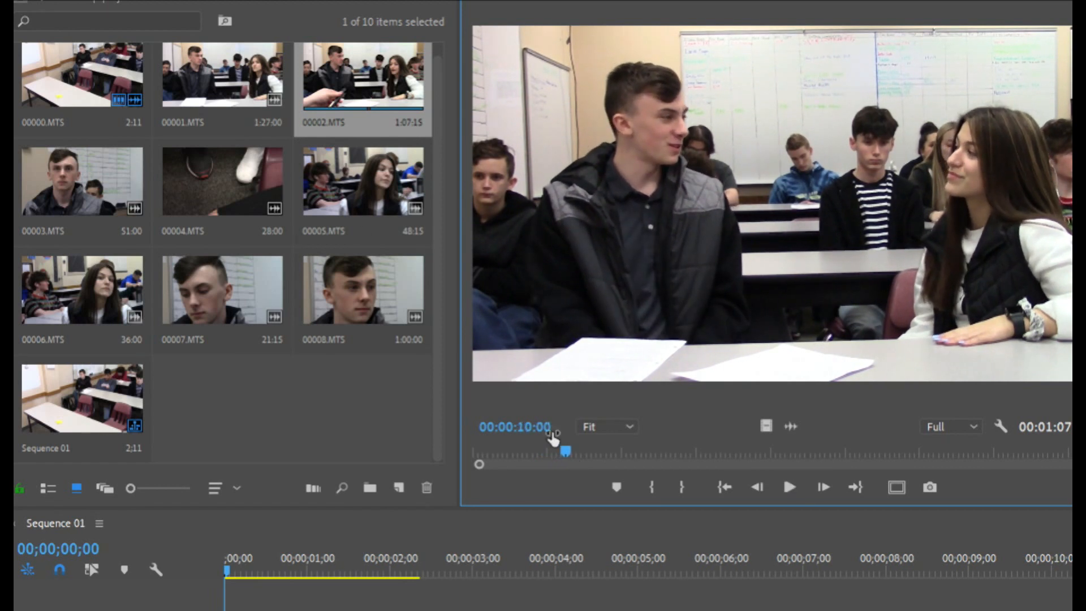
mouse_move(568, 451)
left_mouse_down()
mouse_move(514, 451)
mouse_move(558, 451)
left_mouse_up()
key("space")
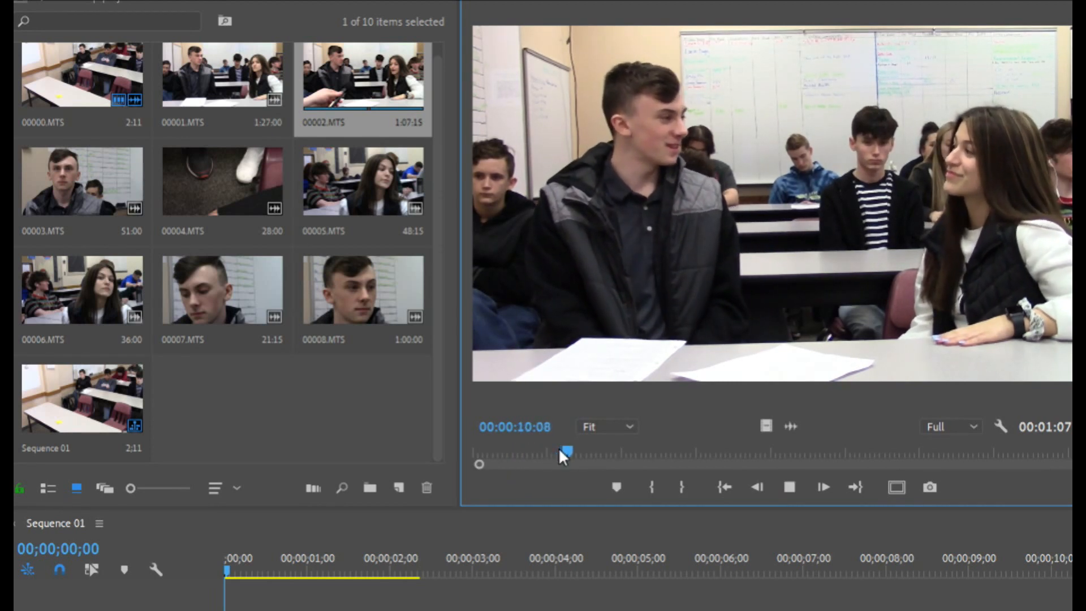
left_click_drag(558, 450, 508, 450)
key("space")
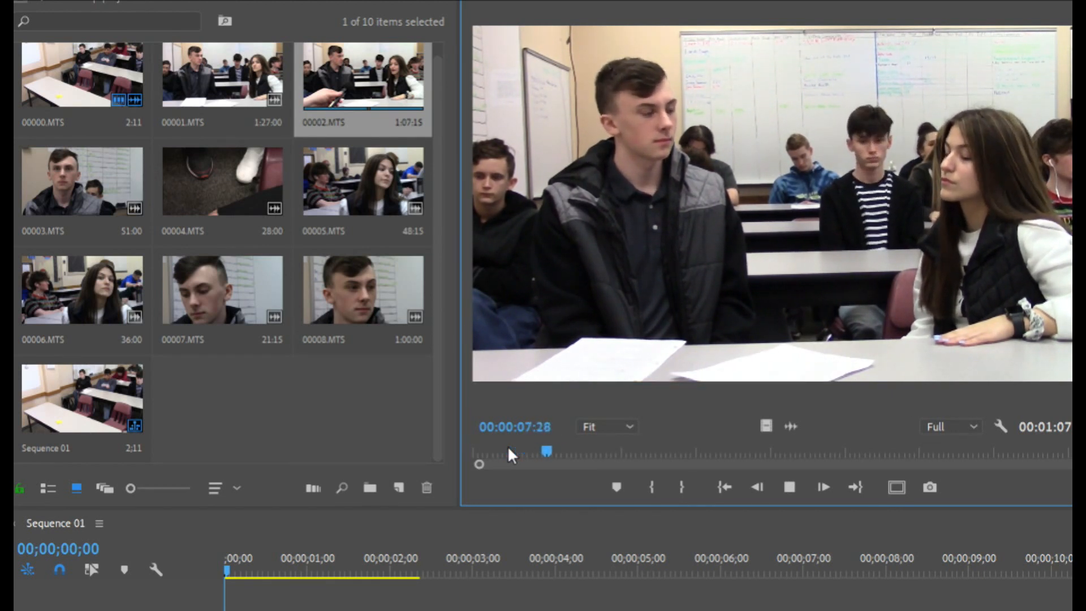
key("space")
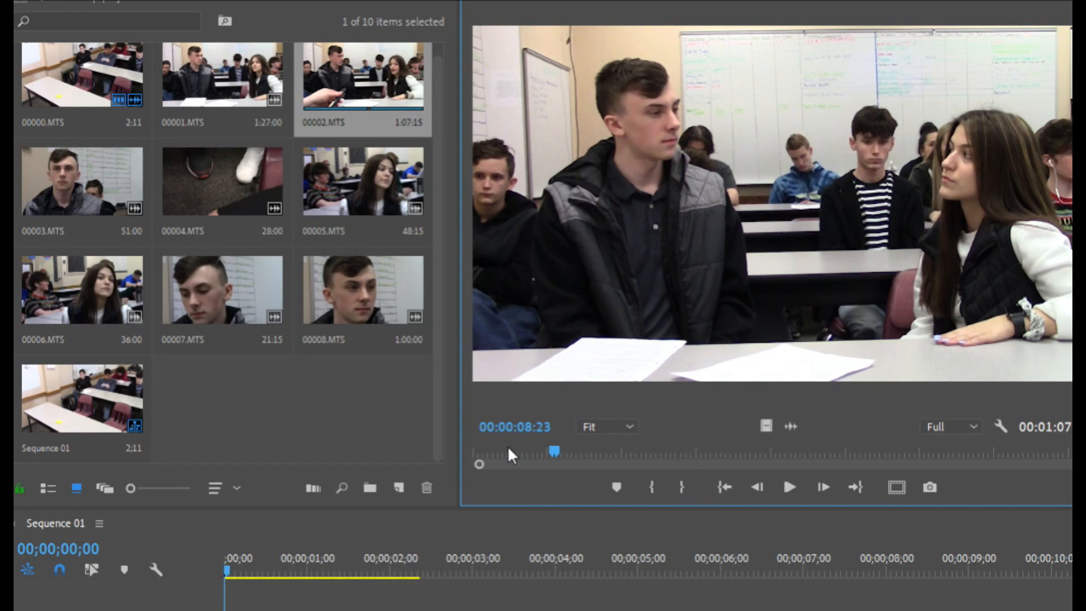
key("i")
- Play 00002.MTS around its In point through to 00:00:14:00 to check the performance
key("space")
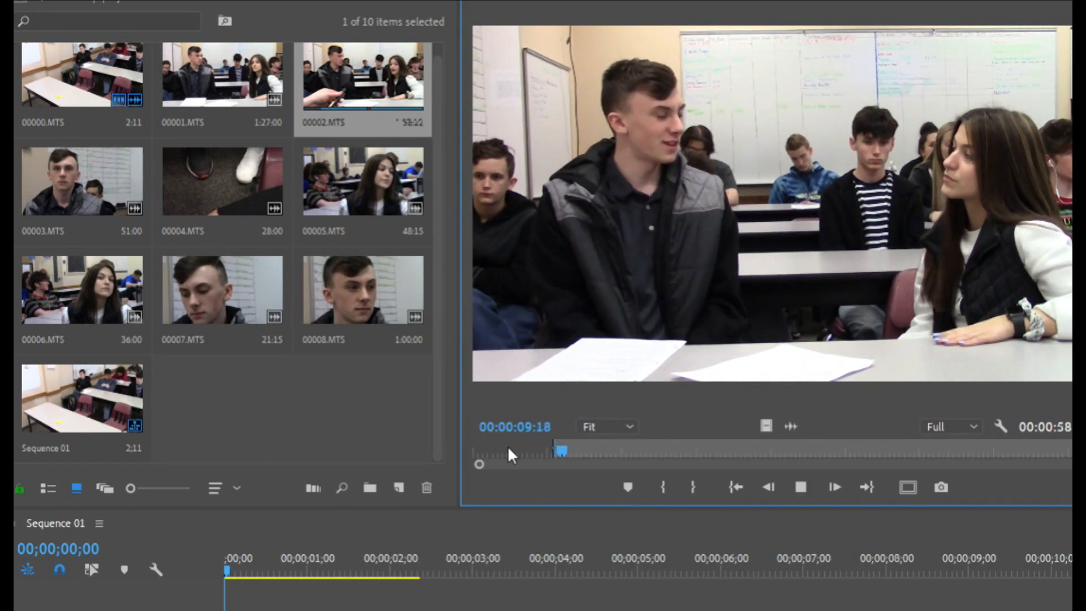
key("space")
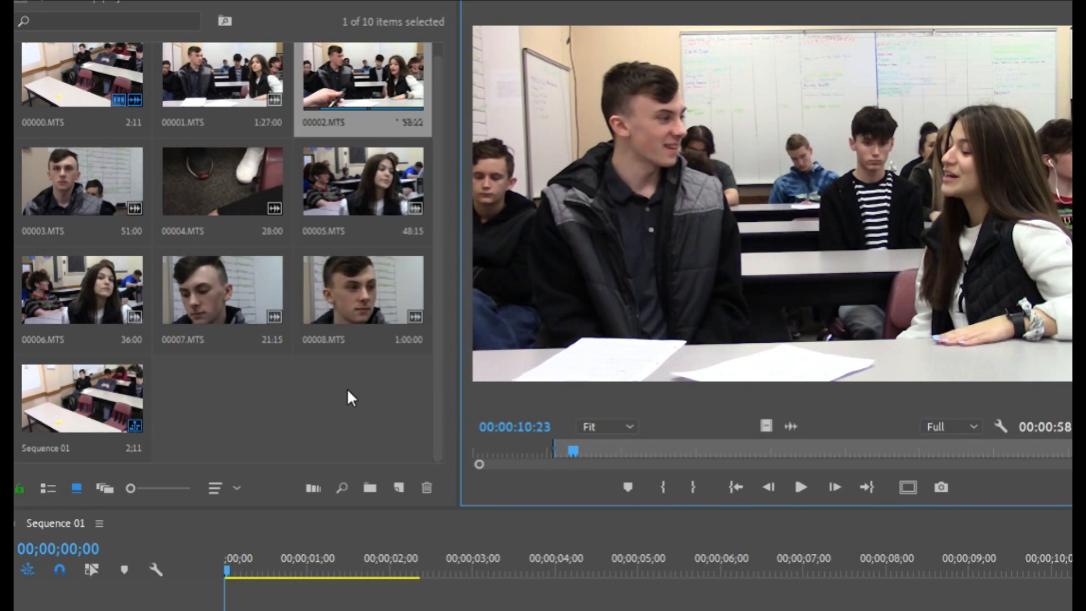
left_click(506, 450)
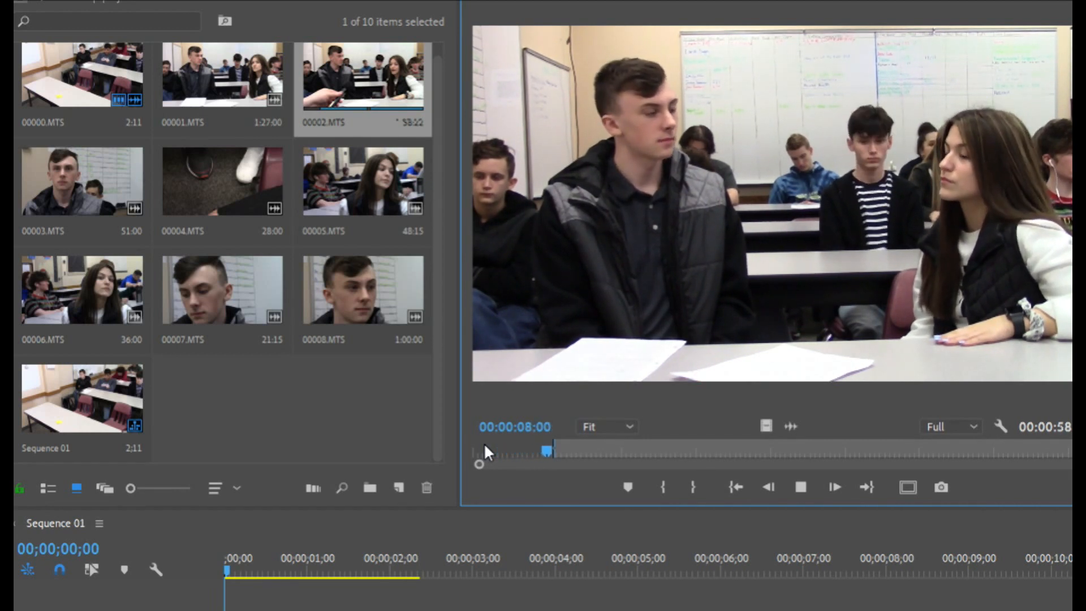
key("space")
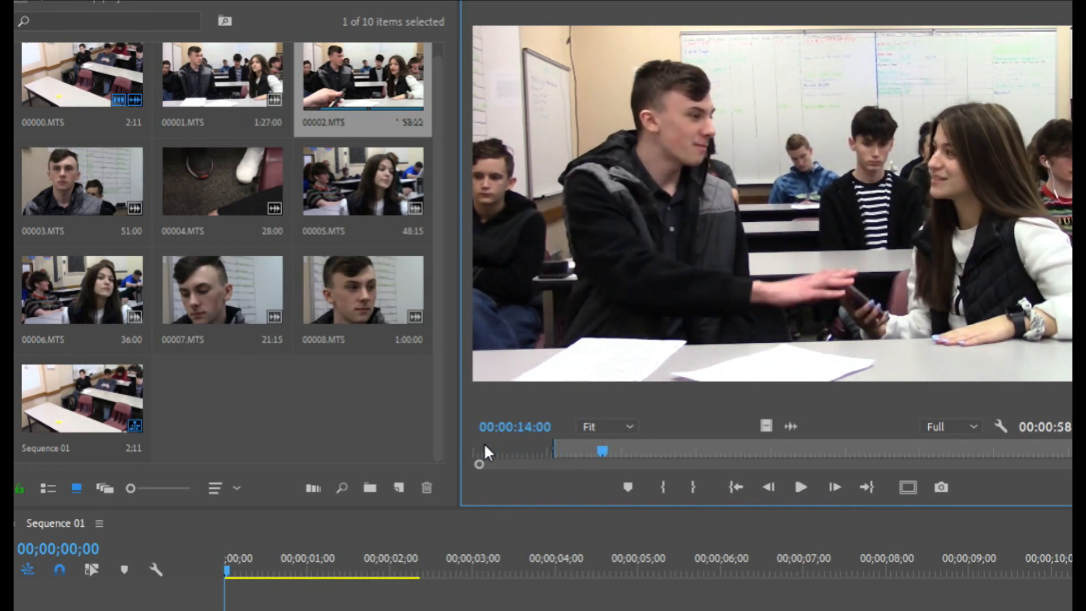
- Reopen clip 00001.MTS in the Source monitor and play it to about 00:00:33:06 to find the usable take
double_click(218, 101)
left_click_drag(528, 453, 507, 453)
key("space")
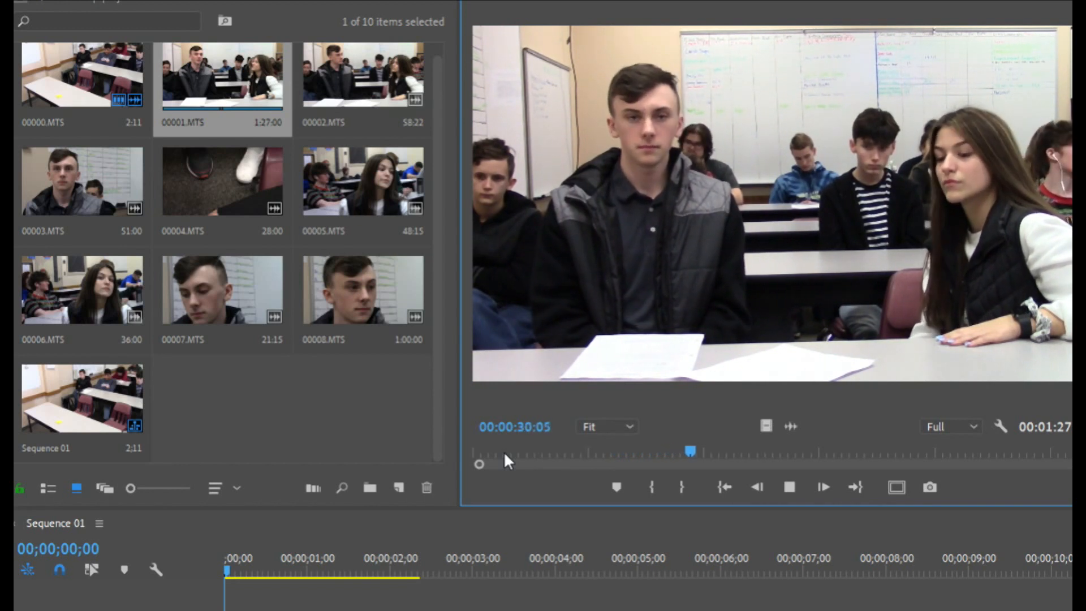
key("space")
key("Left")
key("Left")
key("Left")
key("Left")
key("Left")
key("Left")
key("Left")
key("Left")
key("Left")
key("Left")
key("Left")
key("Left")
key("Left")
key("Left")
key("Left")
key("Left")
key("Left")
key("Left")
key("Left")
key("Left")
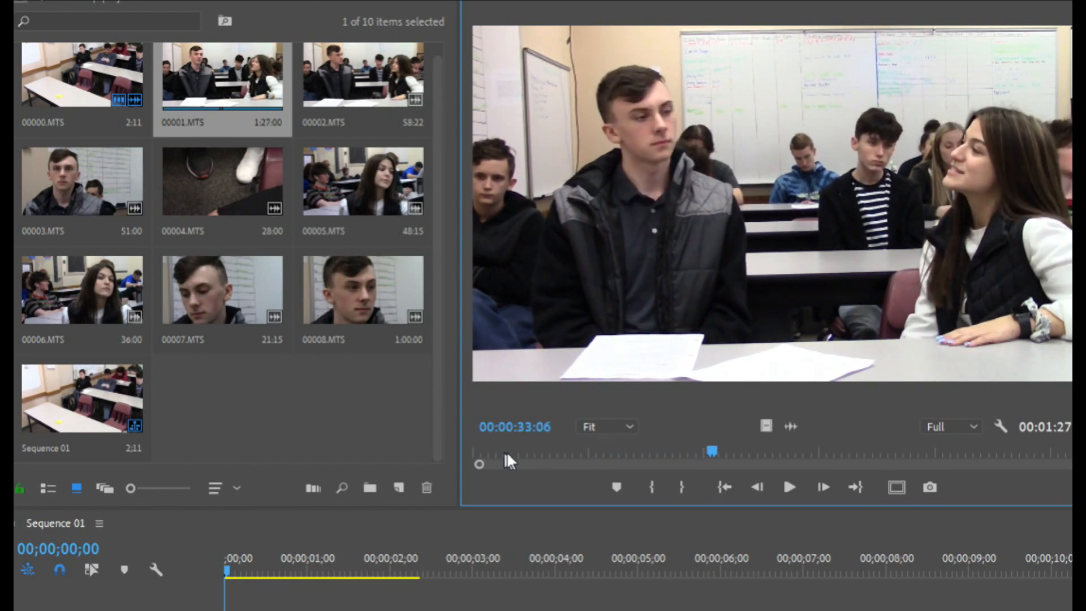
- Replay 00001.MTS from 00:00:27:22 and set its In point at 00:00:31:26, just before the woman starts speaking
left_click_drag(704, 447, 673, 448)
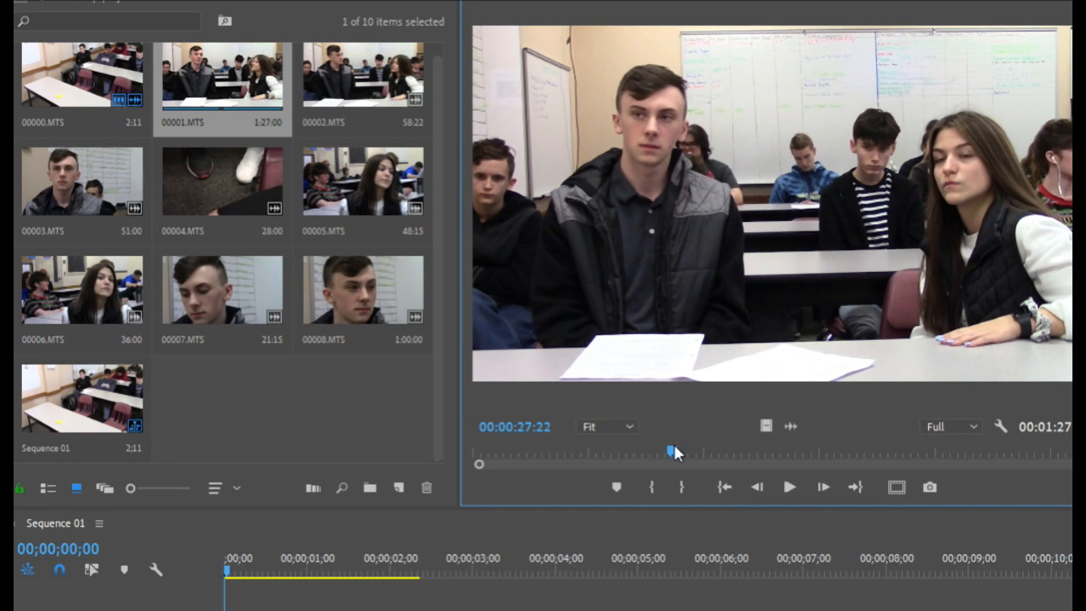
key("space")
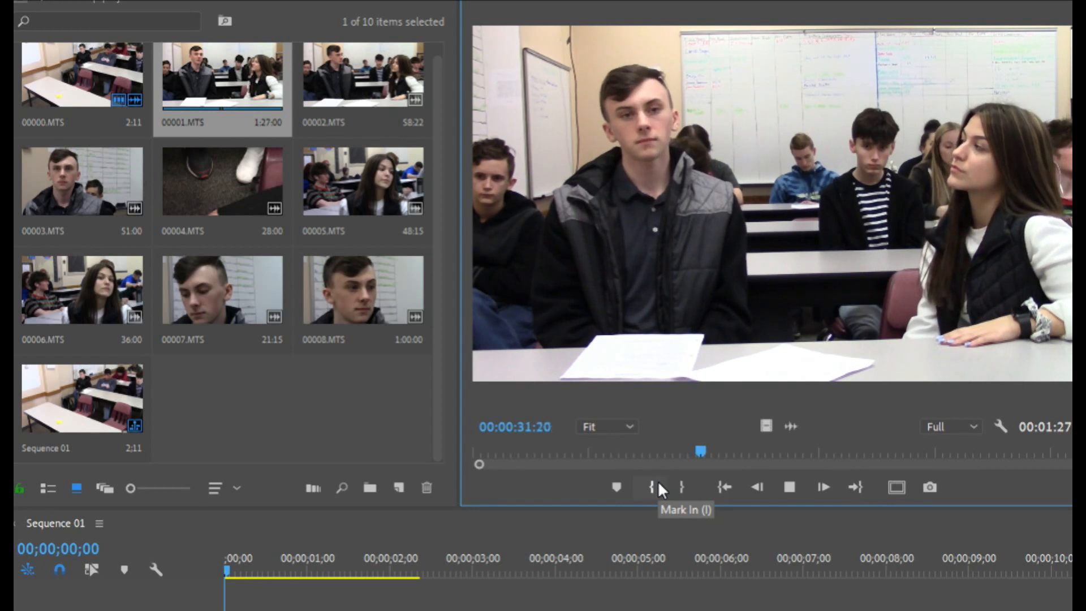
key("space")
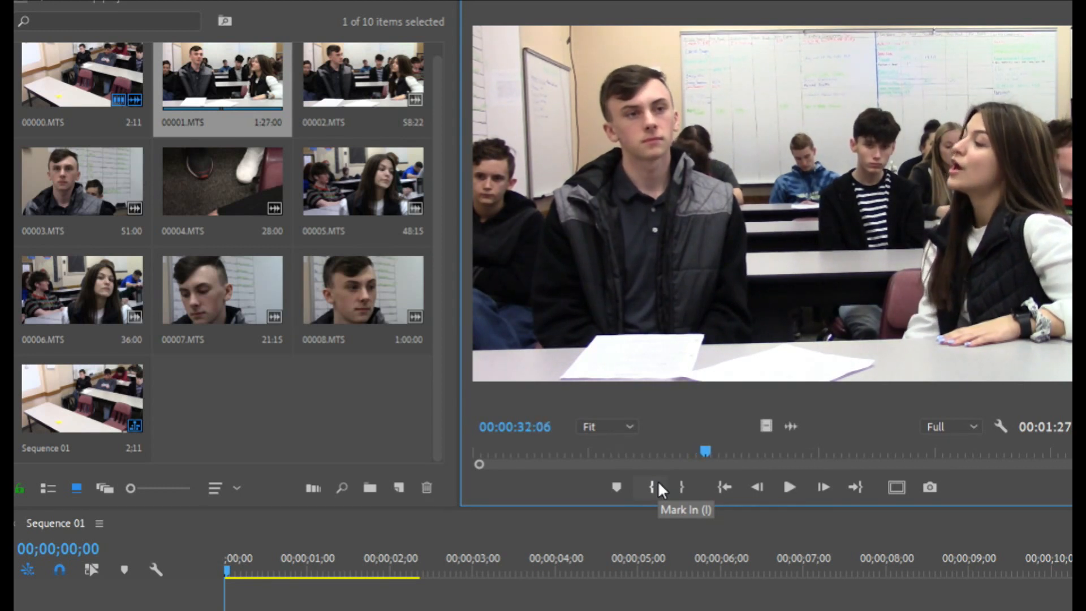
key("space")
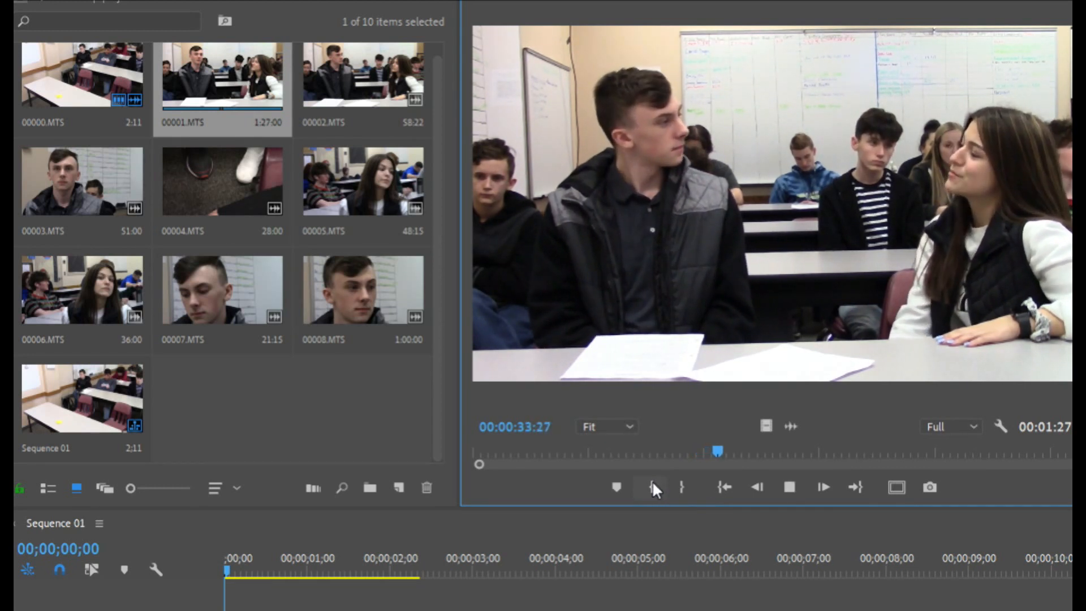
key("space")
left_click_drag(733, 448, 686, 451)
key("space")
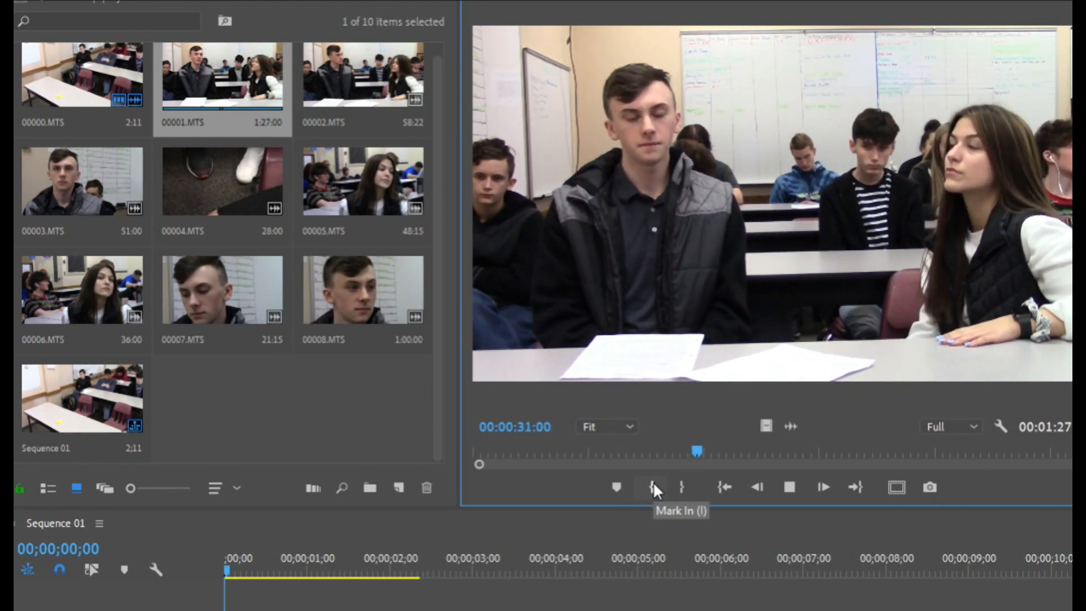
key("space")
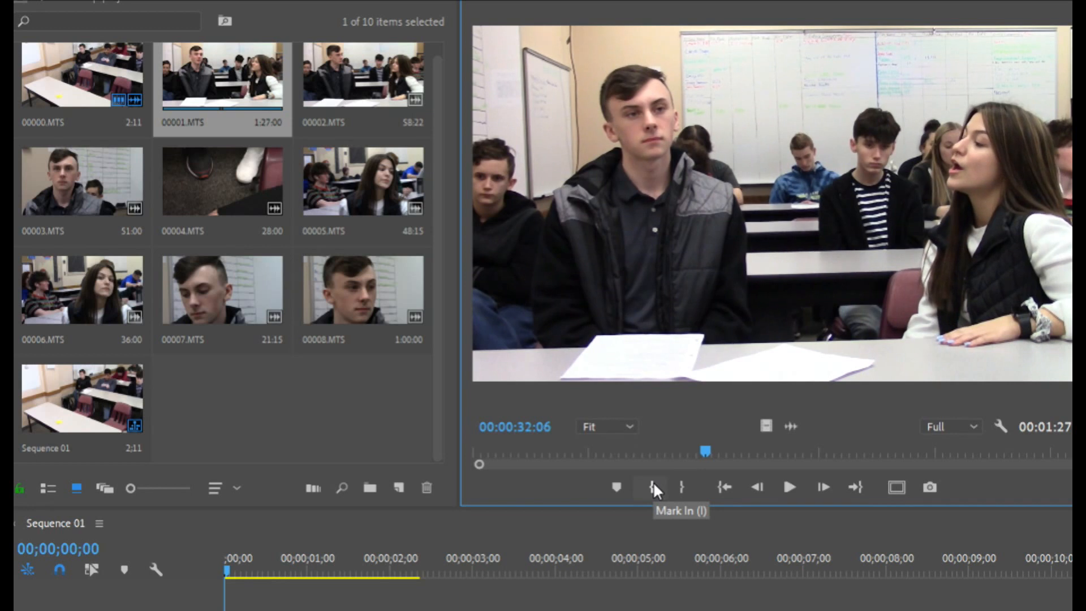
key("shift+Left")
key("shift+Left")
left_click(653, 481)
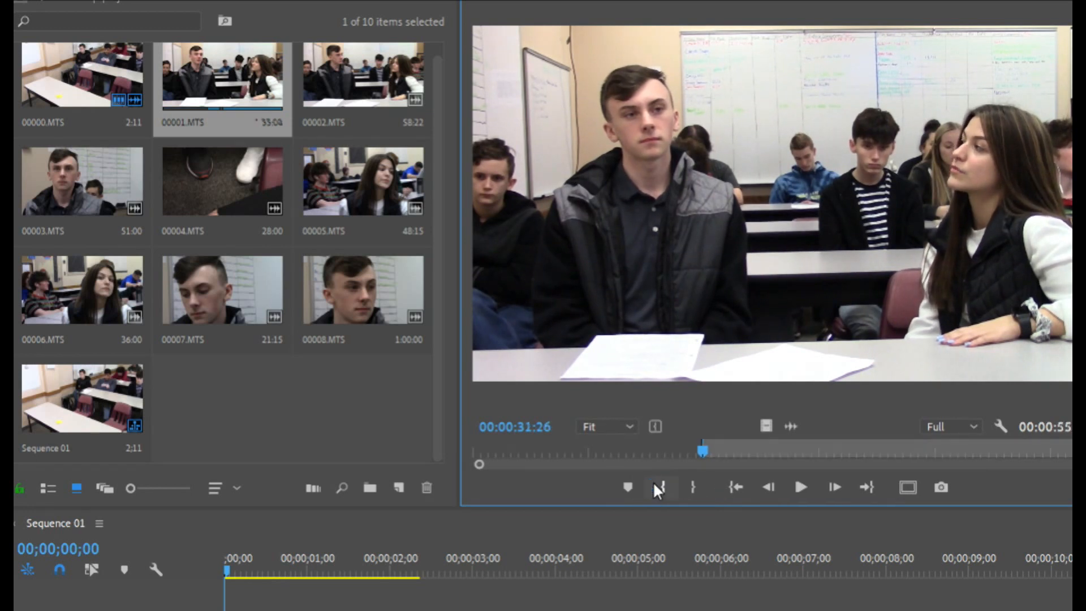
- Play 00001.MTS from its In point and set the Out point at 00:00:34:12
key("space")
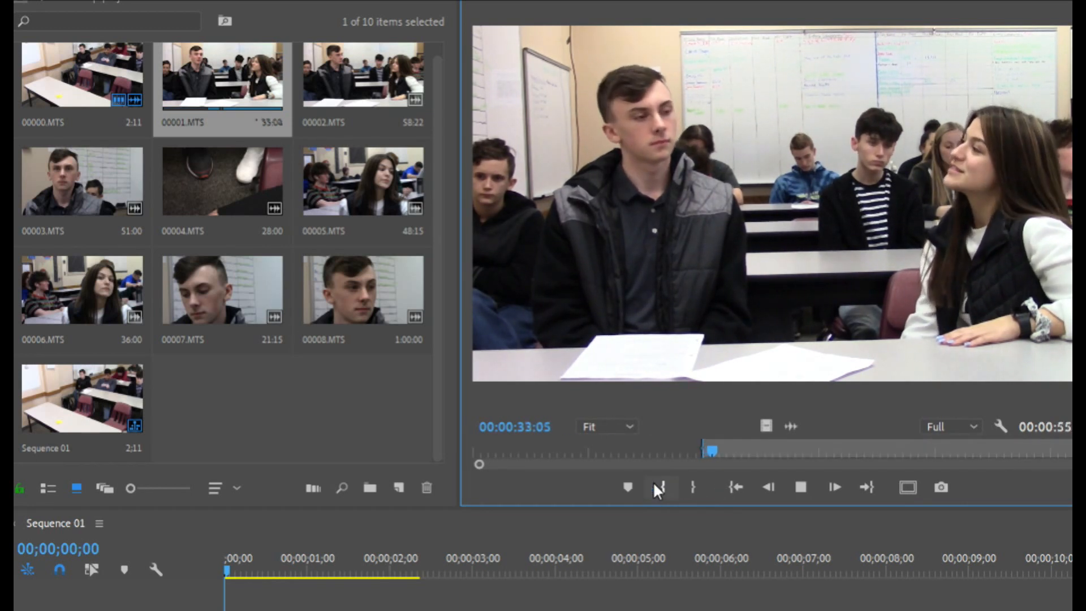
key("space")
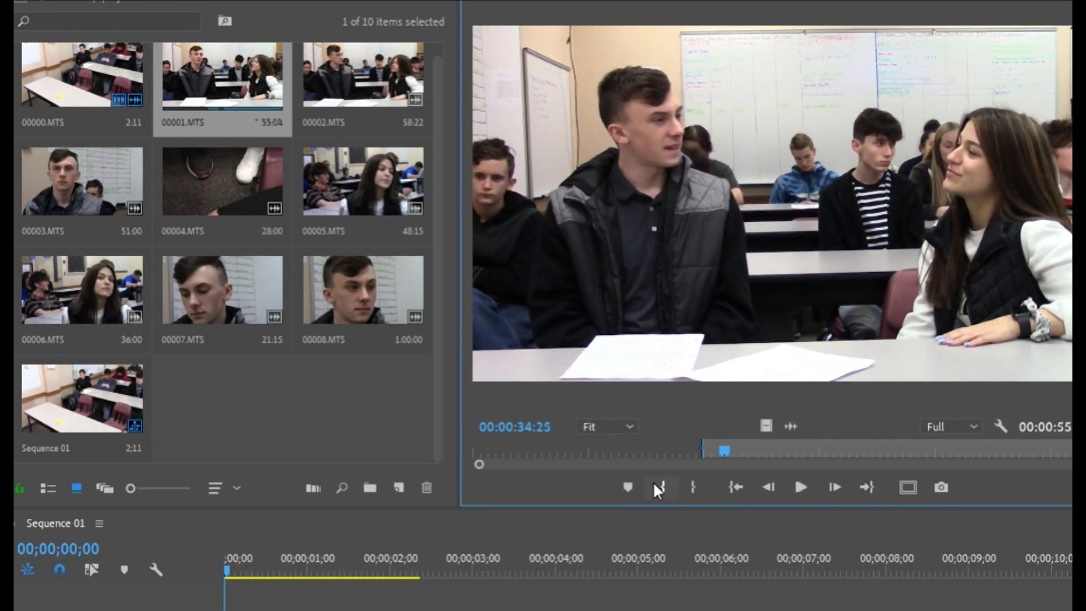
key("Left")
key("Left")
key("Left")
key("Left")
key("Left")
key("Left")
key("Left")
key("Left")
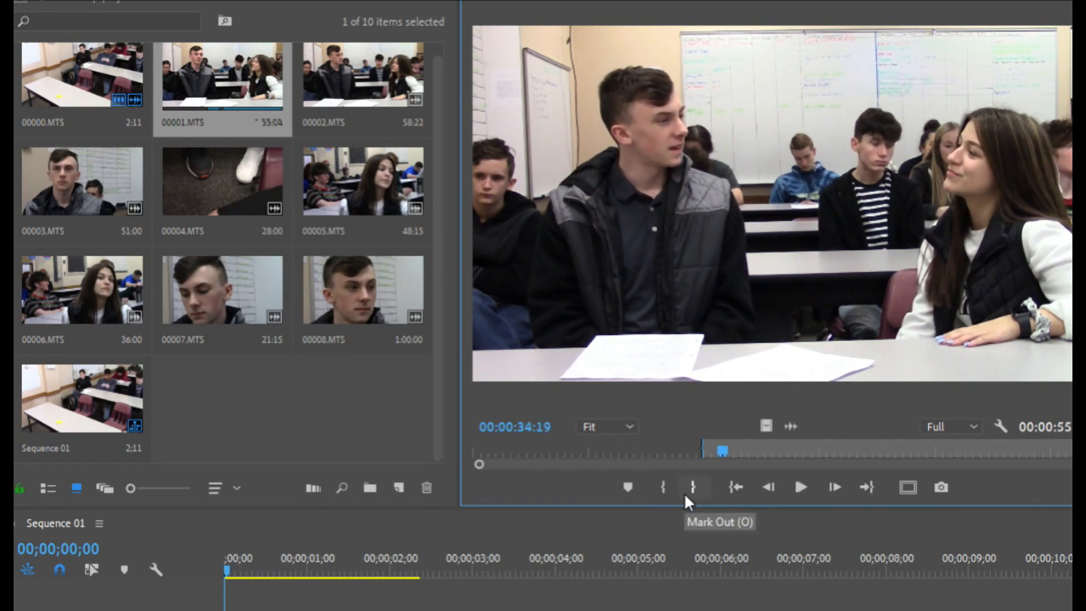
key("Left")
key("Left")
key("Left")
key("Left")
key("Left")
left_click(685, 495)
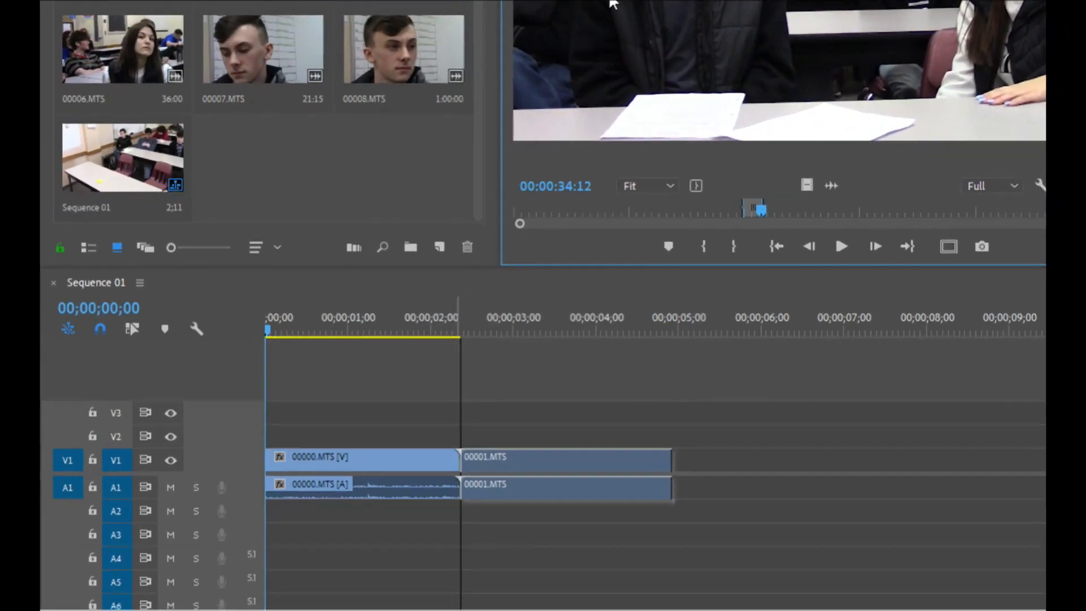
- Place the marked section of 00001.MTS directly after 00000.MTS on track V1 and move the playhead to 00;00;03;03
left_click_drag(609, 1, 462, 459)
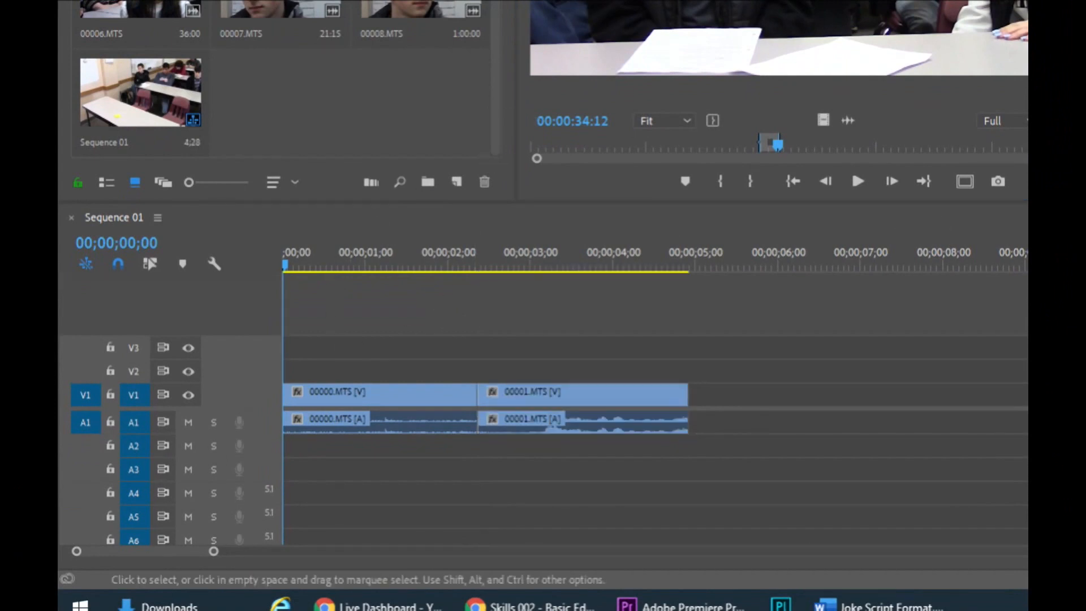
left_click_drag(510, 267, 540, 263)
key("space")
- Turn on linked selection, trim the start of 00001.MTS in the timeline to 00;00;03;03 and play the sequence
mouse_move(481, 390)
left_mouse_down()
mouse_move(532, 399)
mouse_move(480, 392)
left_mouse_up()
left_click(150, 264)
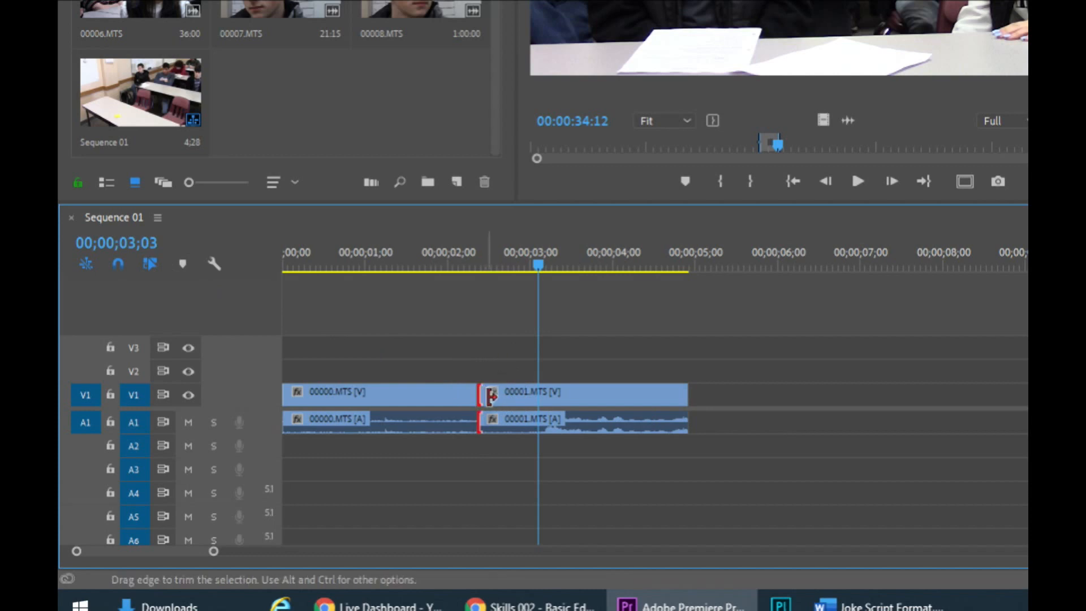
left_click_drag(484, 396, 546, 390)
key("space")
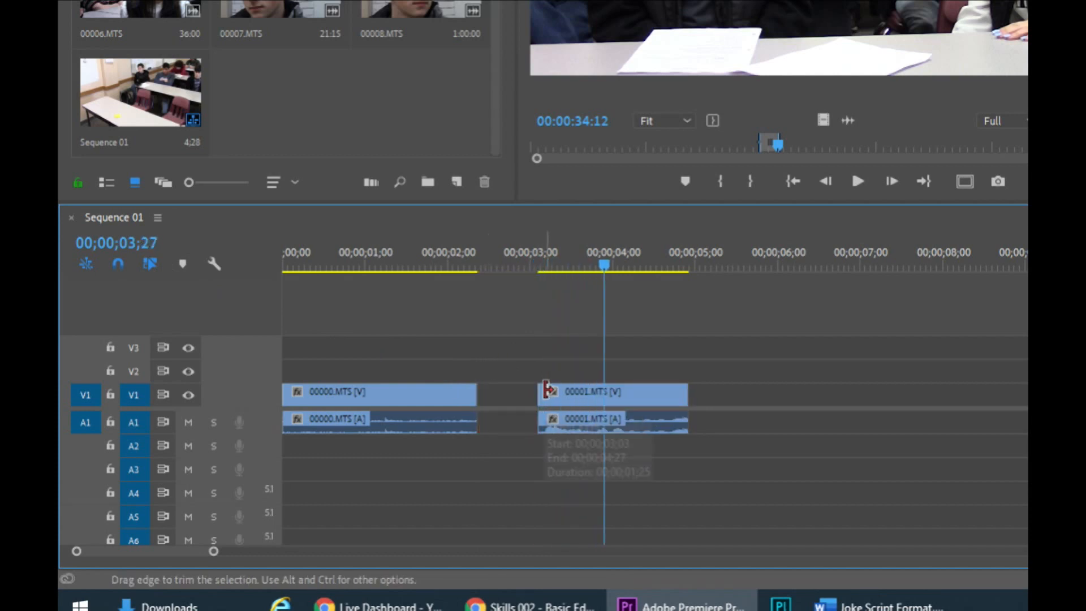
key("space")
key("space")
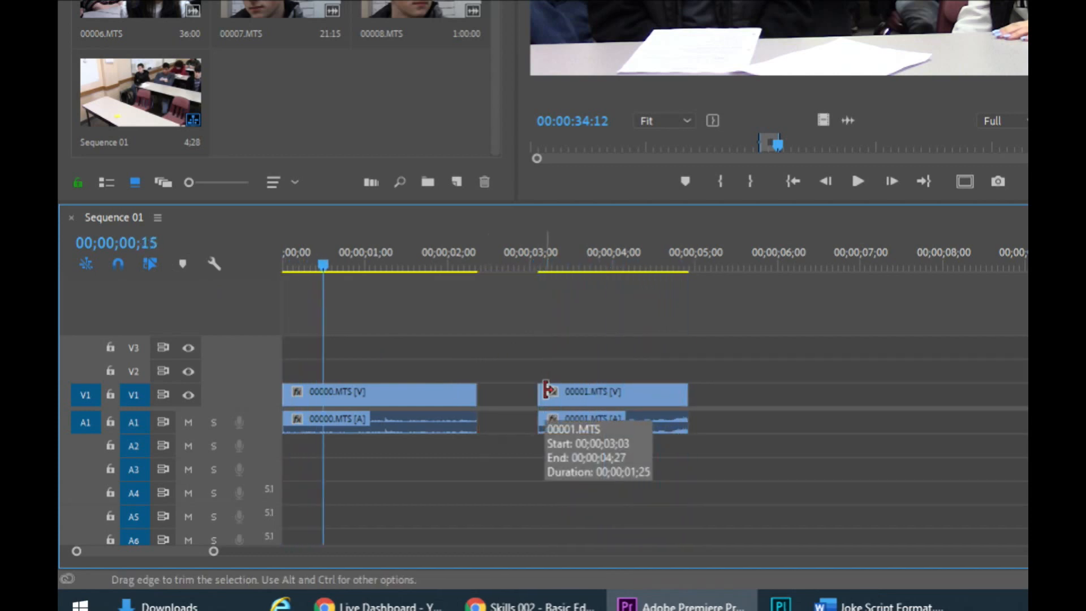
- Slide 00001.MTS to start at about 00;00;05;12, extend the end of 00000.MTS to about 00;00;04;00 and preview it
left_click_drag(628, 399, 818, 406)
left_click_drag(382, 266, 462, 265)
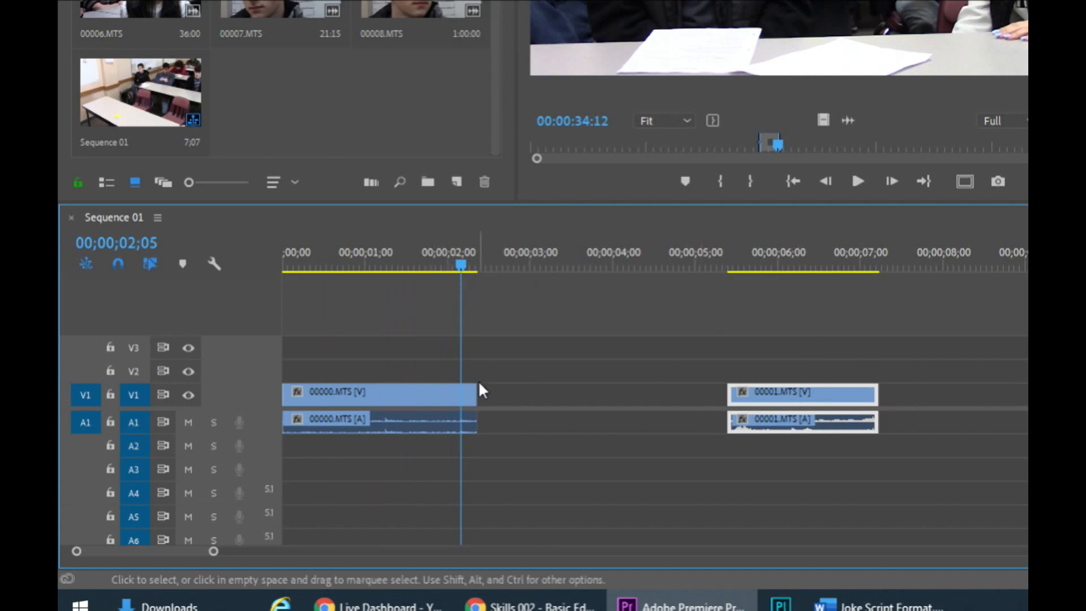
left_click(473, 417)
left_click_drag(472, 417, 614, 416)
left_click(480, 264)
key("space")
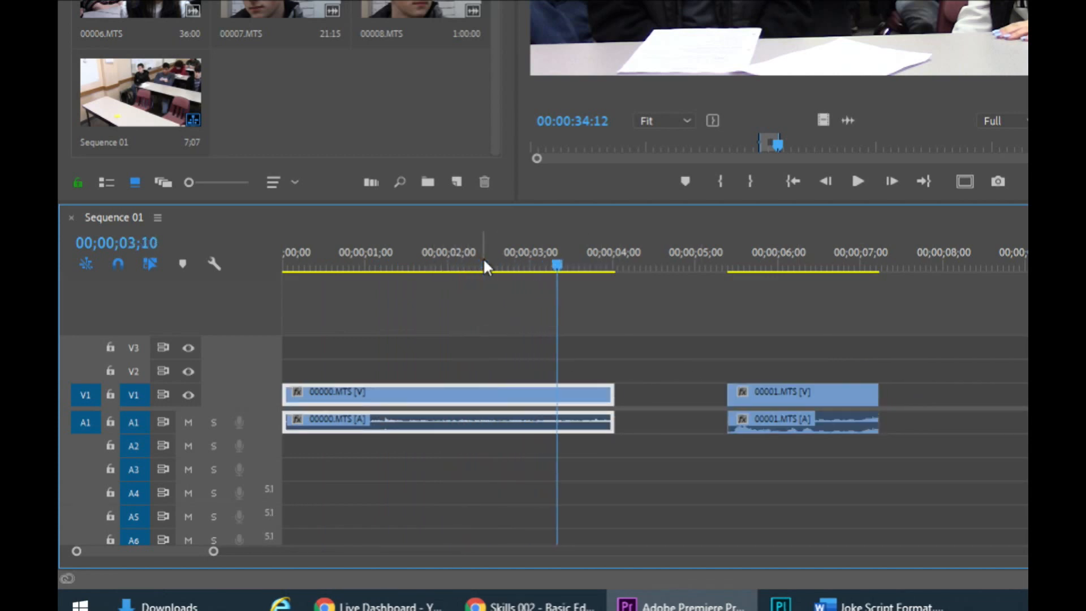
key("space")
- Extend the end of 00000.MTS to about 00;00;05;03 and move 00001.MTS along track V1 to about 00;00;08;00
left_click(640, 359)
left_click(603, 405)
left_click_drag(612, 404, 704, 400)
left_click(851, 352)
left_click_drag(779, 406, 1004, 408)
left_click(616, 423)
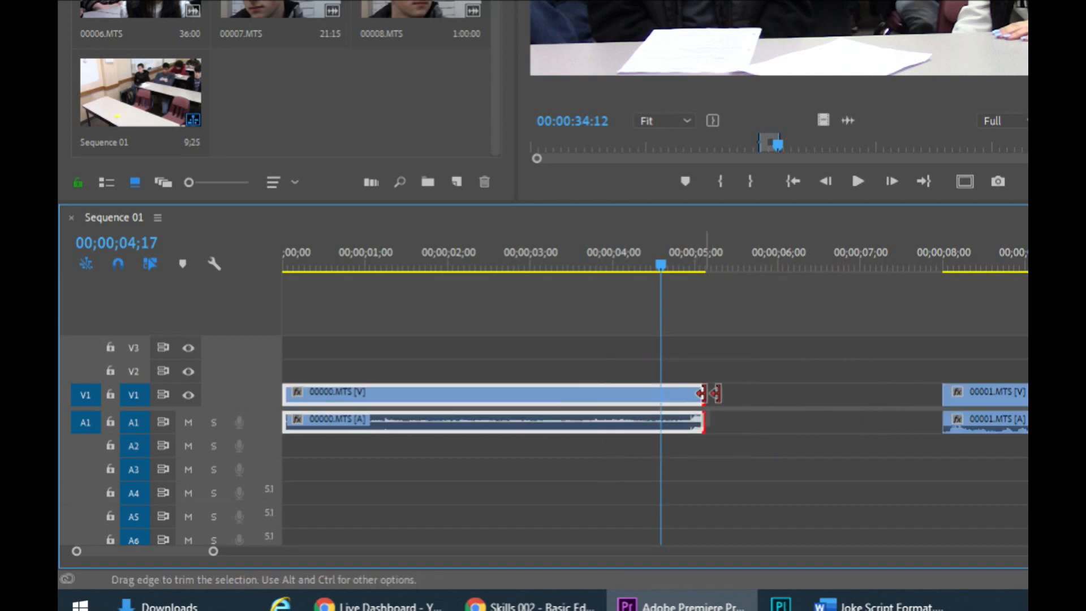
- Extend the end of 00000.MTS to about 00;00;06;17, play the added part and place the playhead at 00;00;04;28
left_click_drag(706, 392, 824, 394)
left_click(666, 252)
key("space")
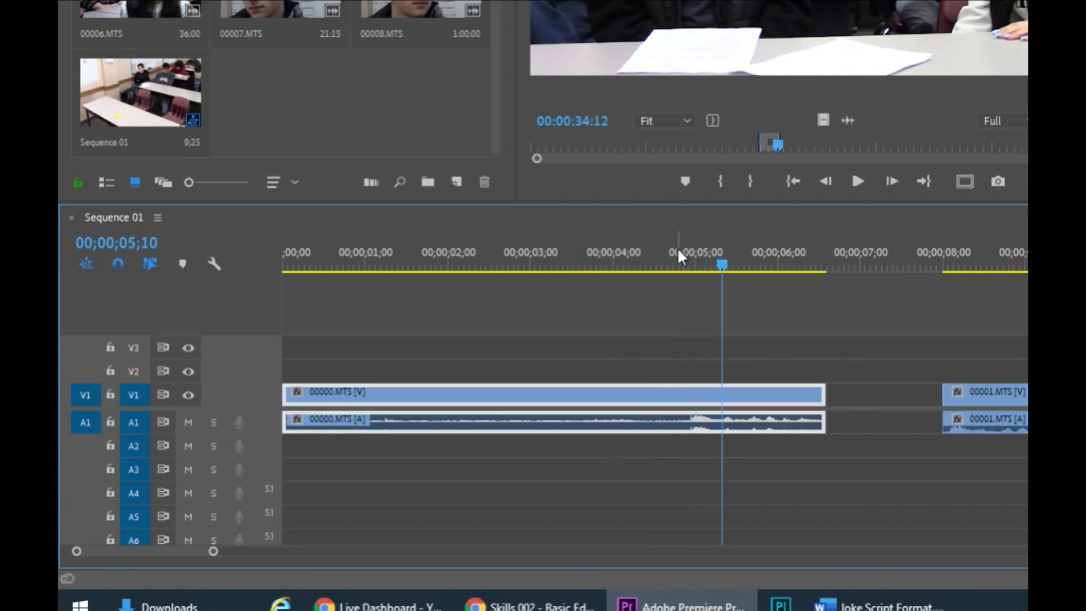
left_click(687, 265)
left_click_drag(688, 264, 690, 263)
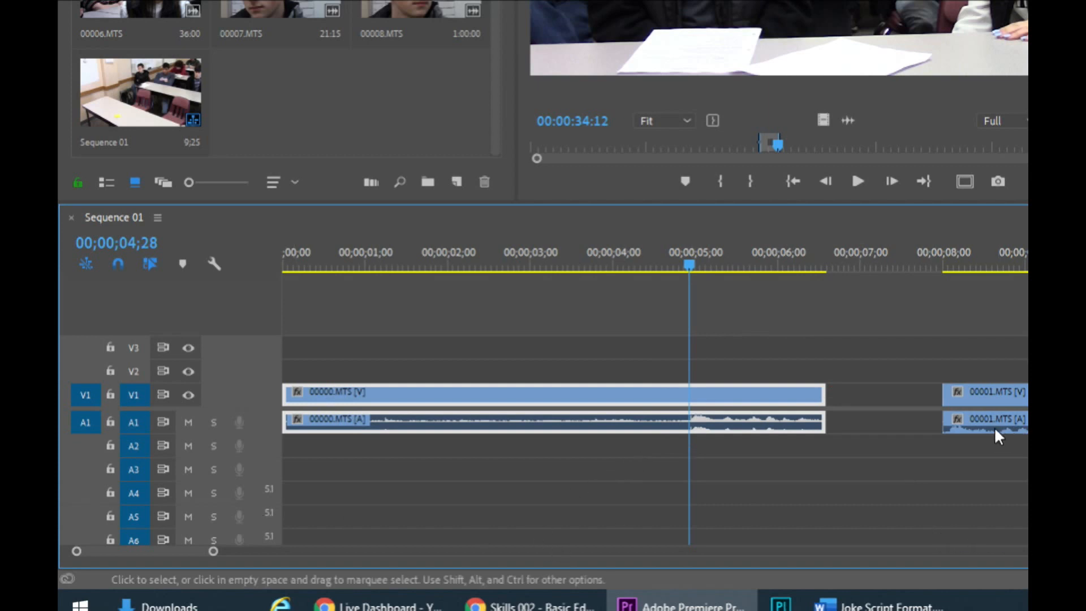
- Move 00001.MTS up to track V2 with its audio on A2, and slide it back toward the end of 00000.MTS
left_click(987, 398)
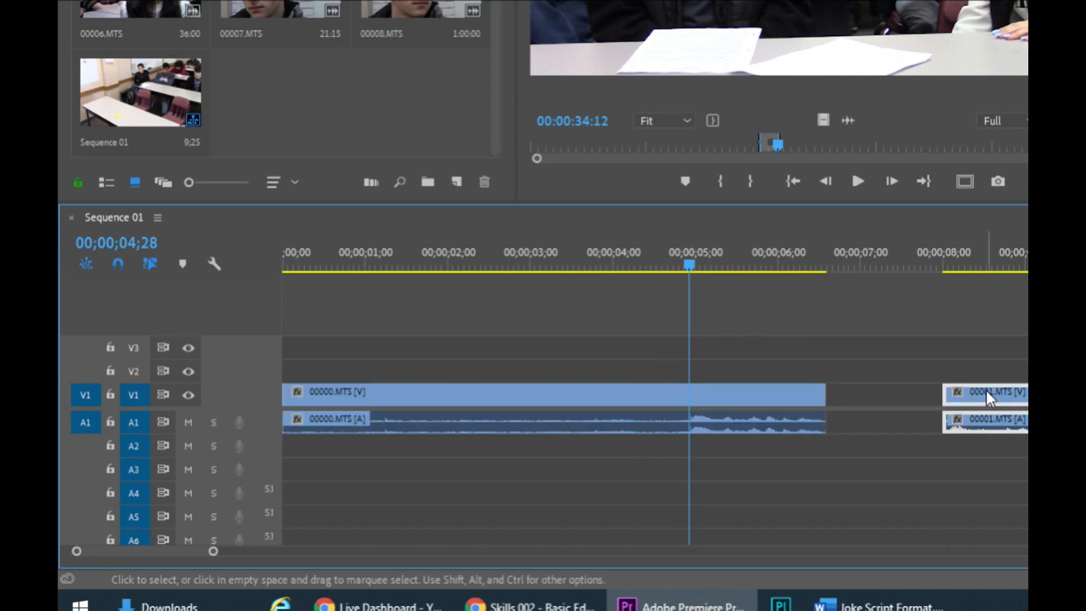
left_click_drag(986, 388, 986, 367)
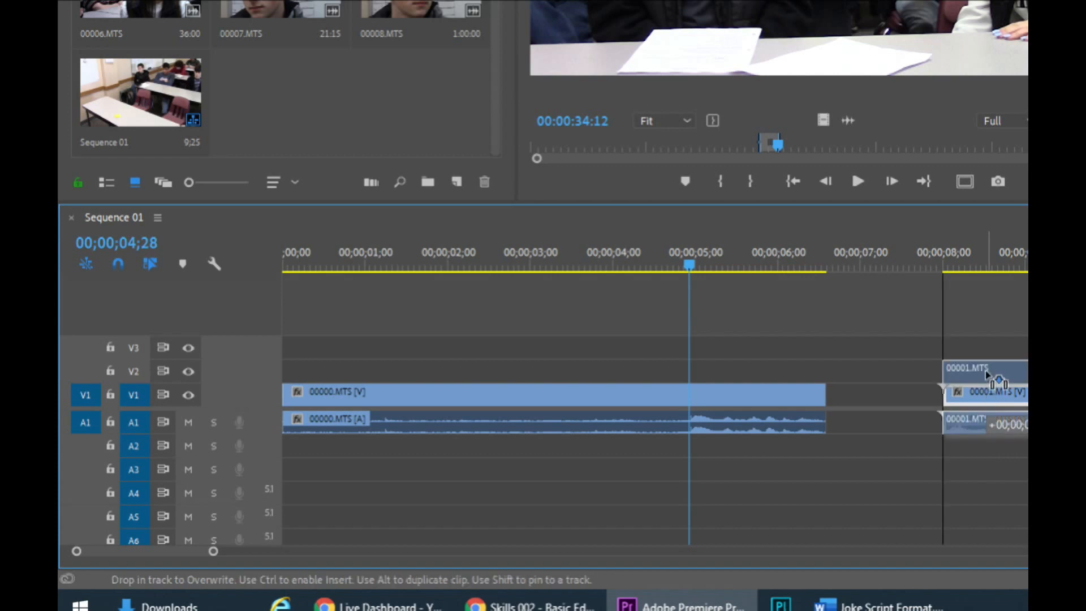
left_click_drag(990, 431, 989, 451)
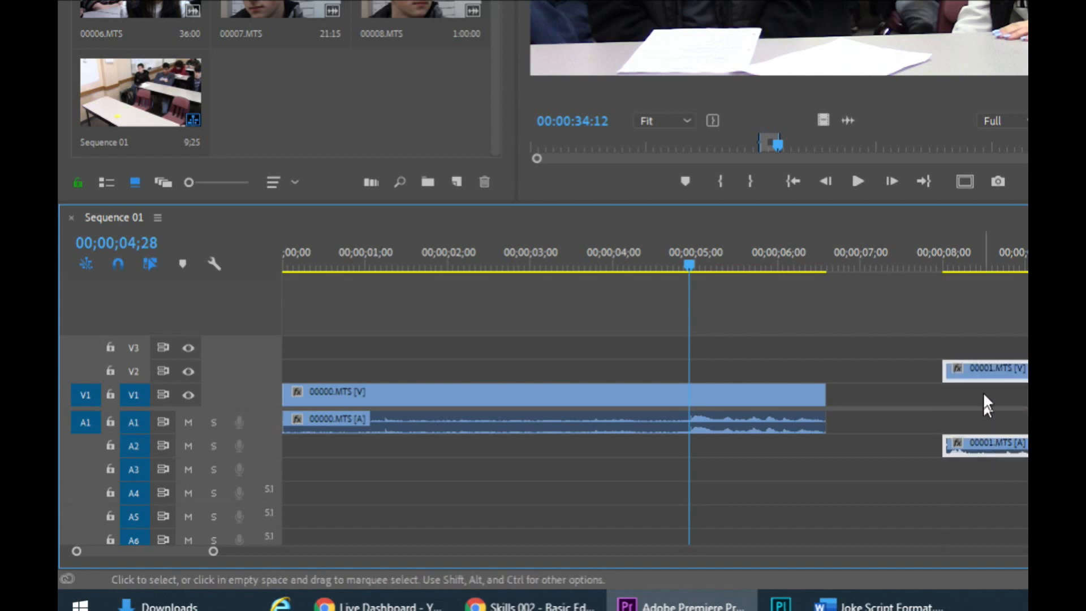
left_click_drag(895, 371, 742, 377)
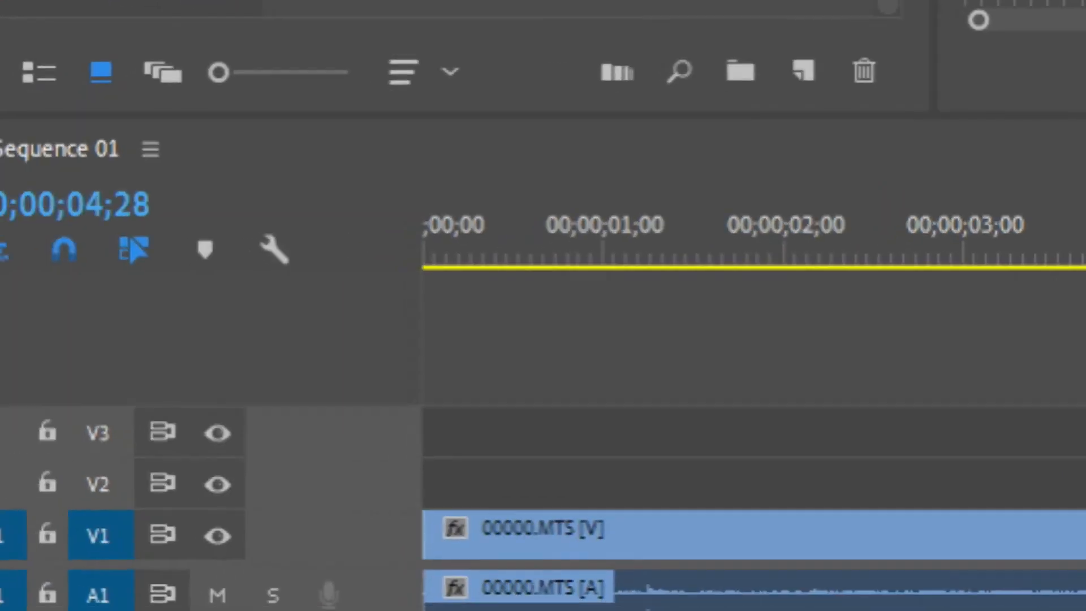
- Turn off snapping to slide 00001.MTS freely past the playhead, and turn snapping on to align it back to 00;00;04;28
left_click(80, 248)
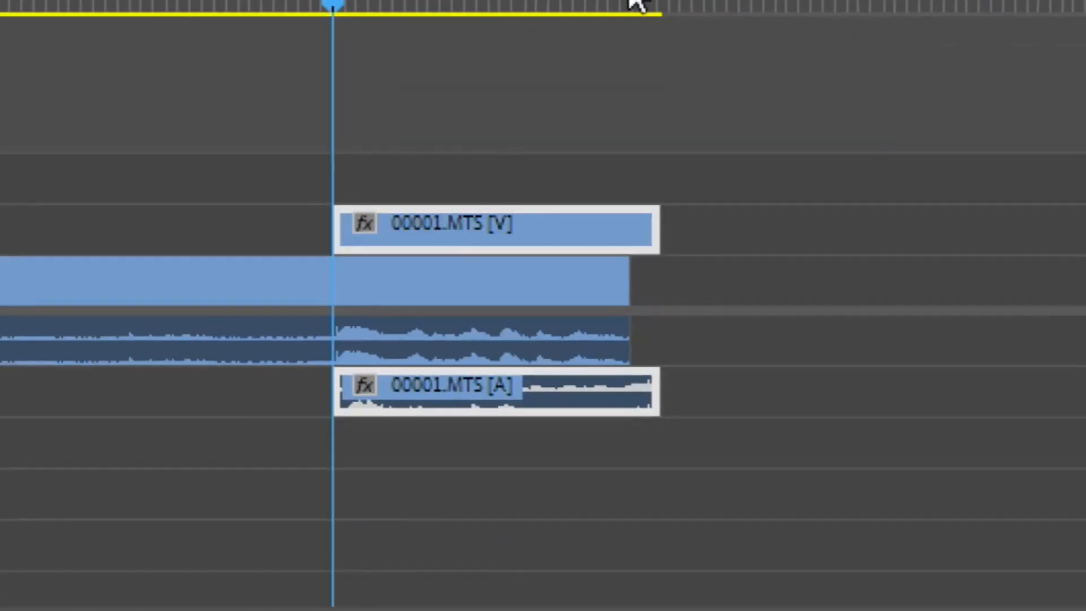
left_click_drag(569, 295, 600, 296)
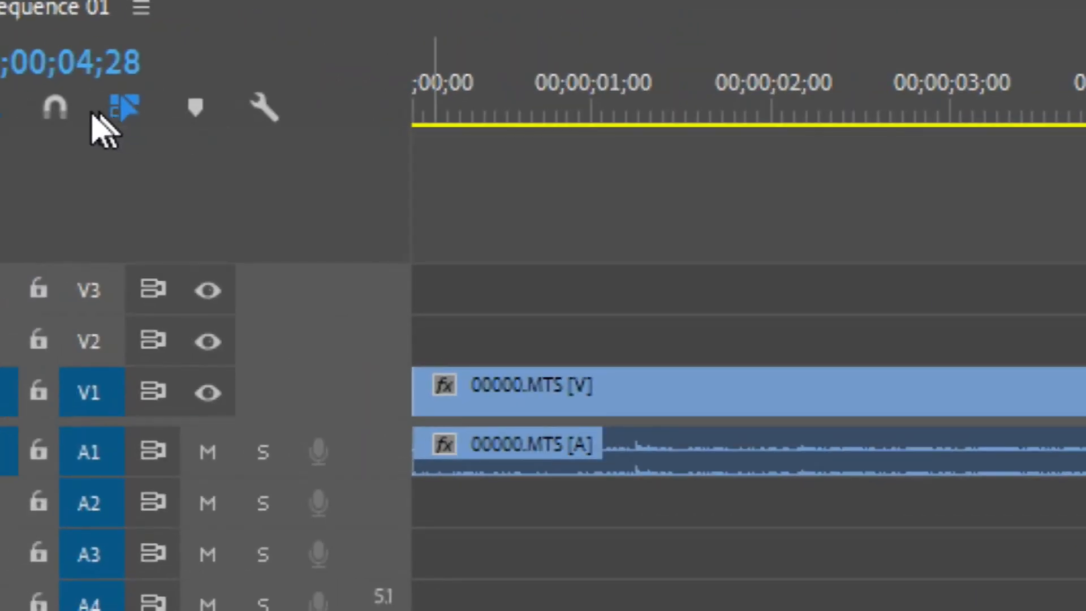
left_click(57, 110)
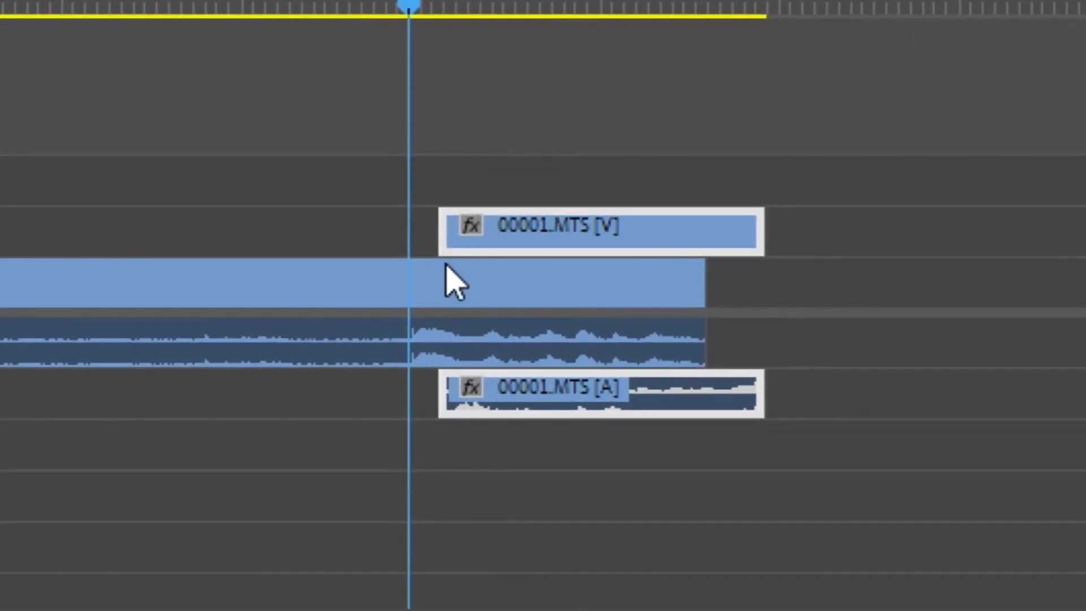
left_click_drag(548, 230, 509, 226)
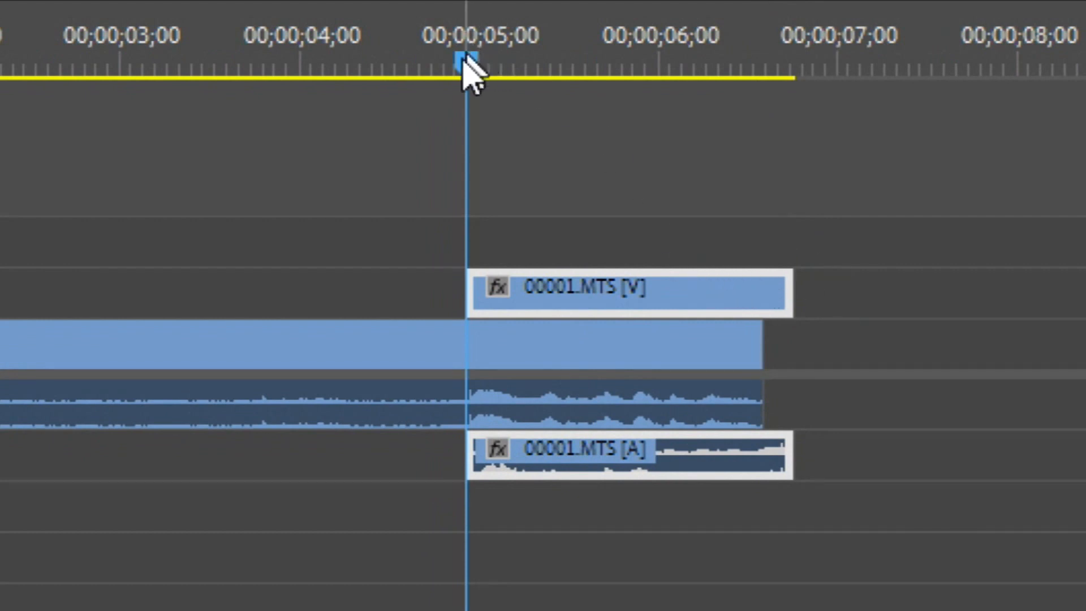
- Place the playhead at 00;00;05;05 and move 00001.MTS with its audio to start there
left_click_drag(461, 72, 384, 59)
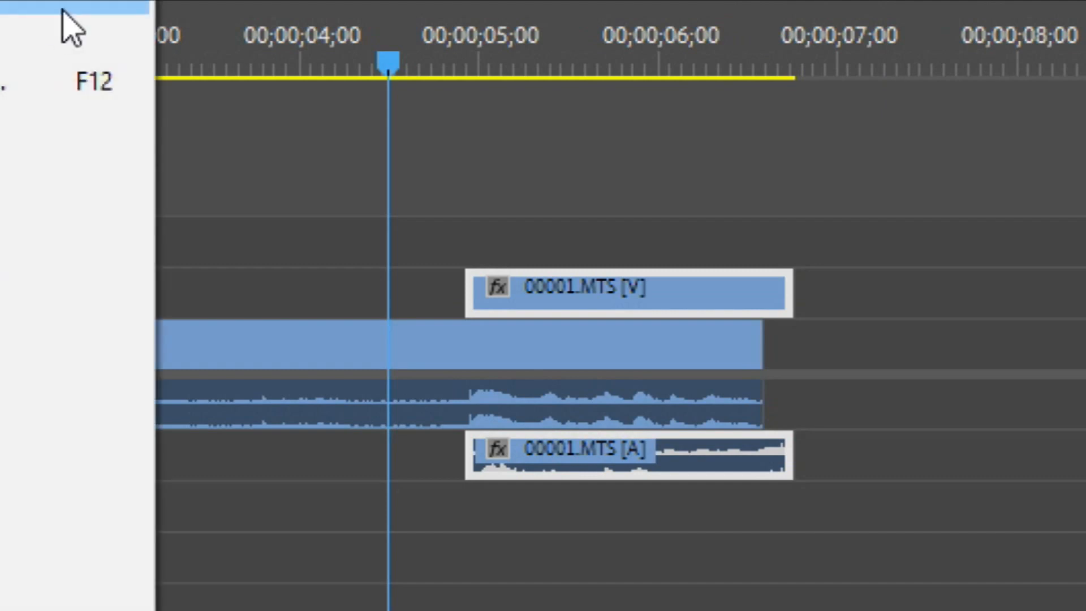
left_click(1, 578)
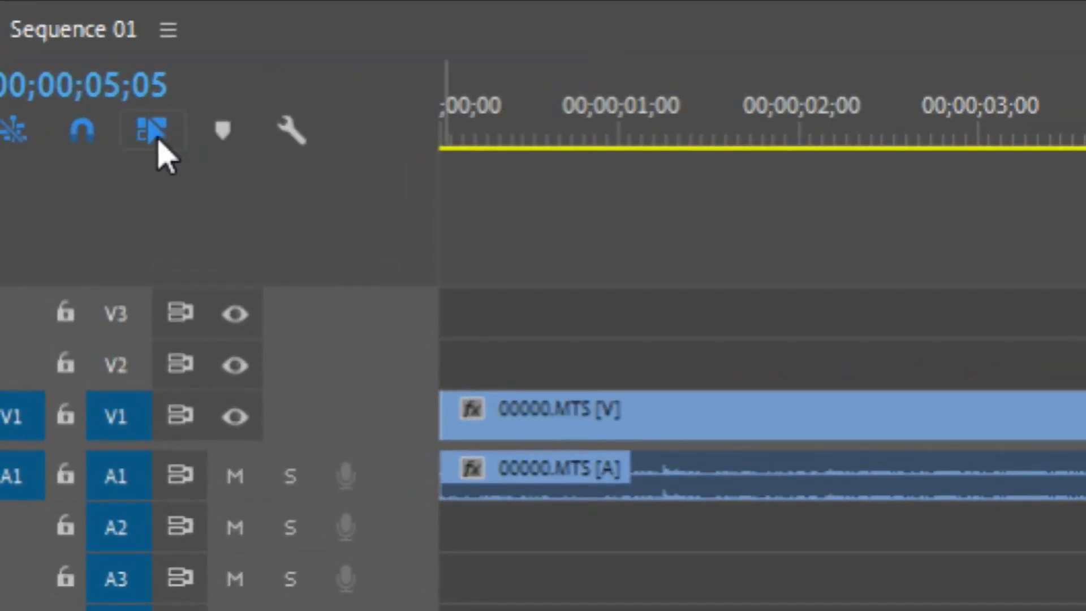
left_click(211, 207)
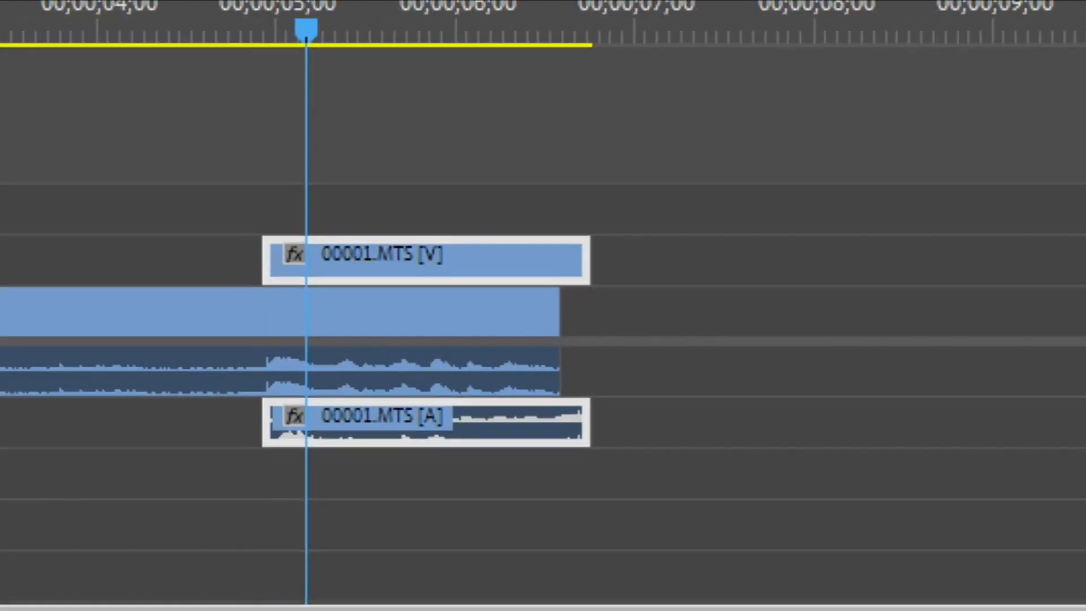
left_click_drag(546, 221, 588, 258)
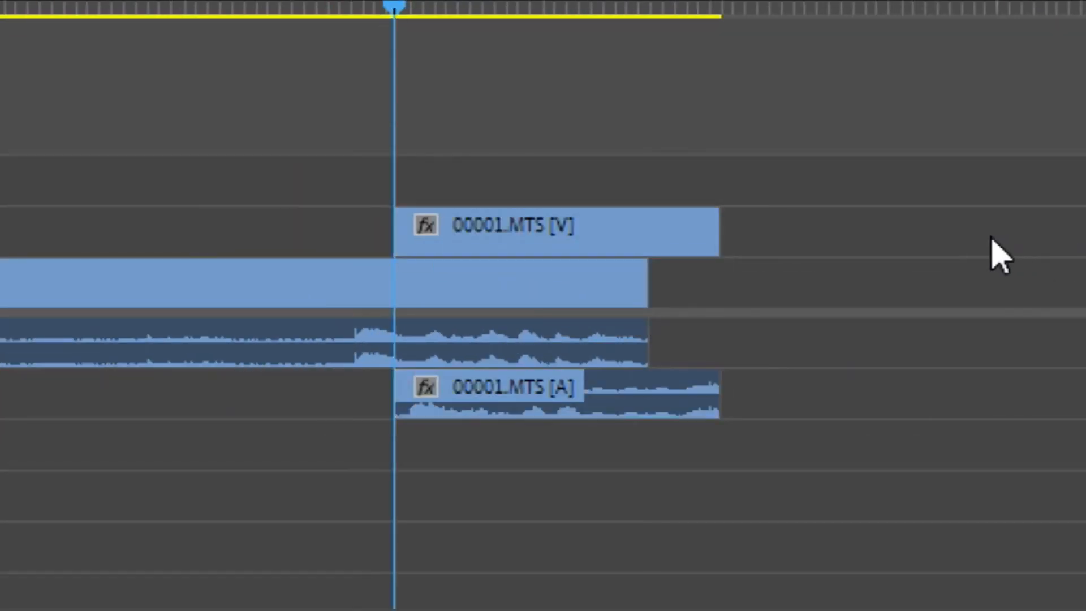
left_click(808, 218)
left_click(567, 242)
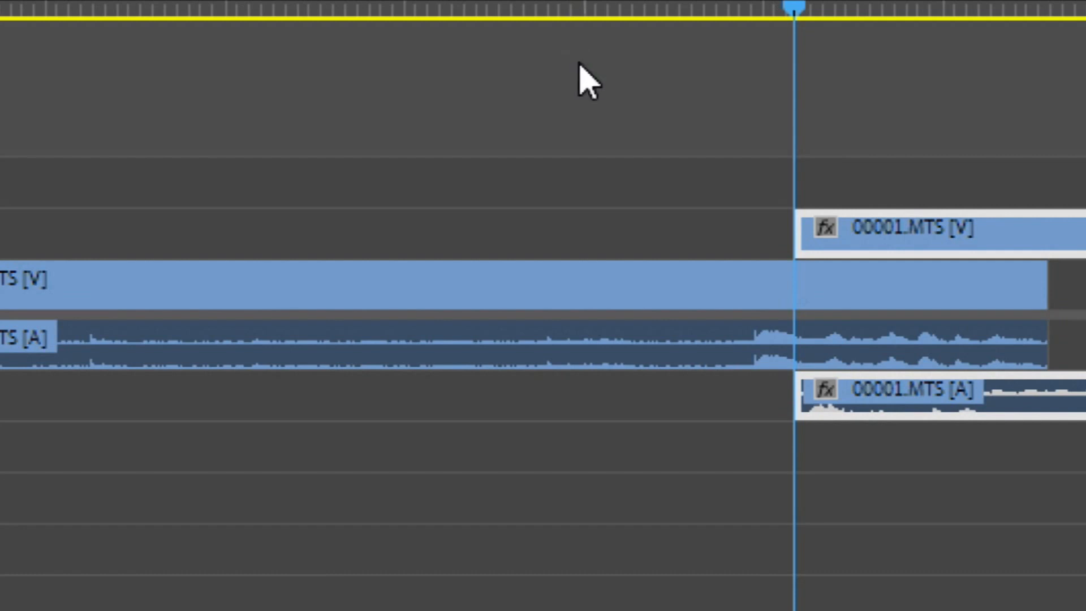
- Return the playhead to 00;00;04;28 and snap the start of 00001.MTS back to it
left_click(562, 119)
left_click_drag(793, 3, 764, 12)
left_click(848, 229)
left_click_drag(849, 229, 827, 233)
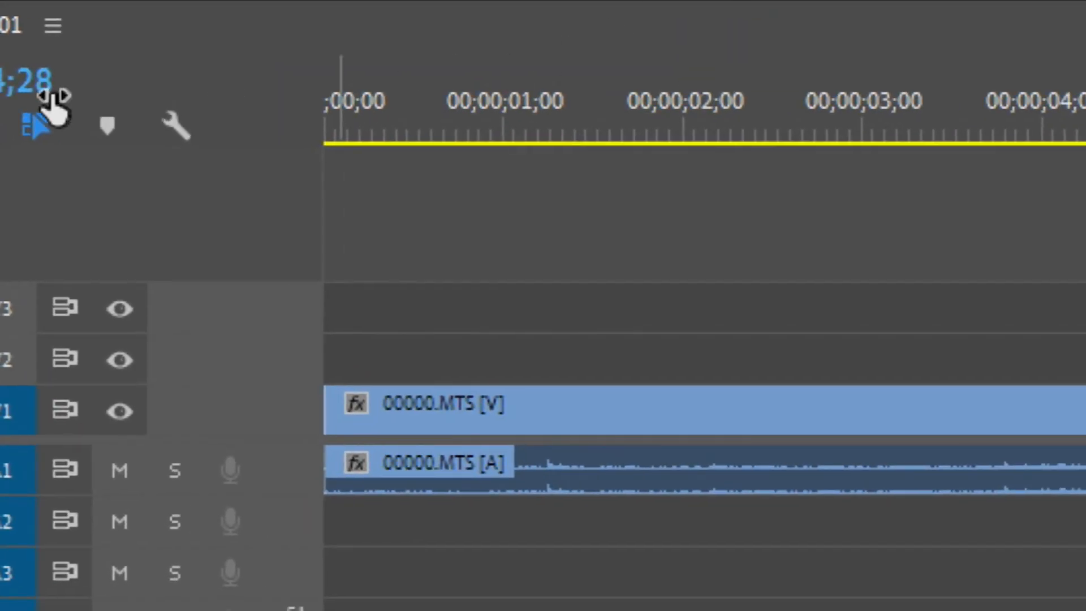
- Turn off linked selection, shift only the 00001.MTS audio 4 frames later, and move it back in line with its video
left_click(35, 125)
left_click(800, 231)
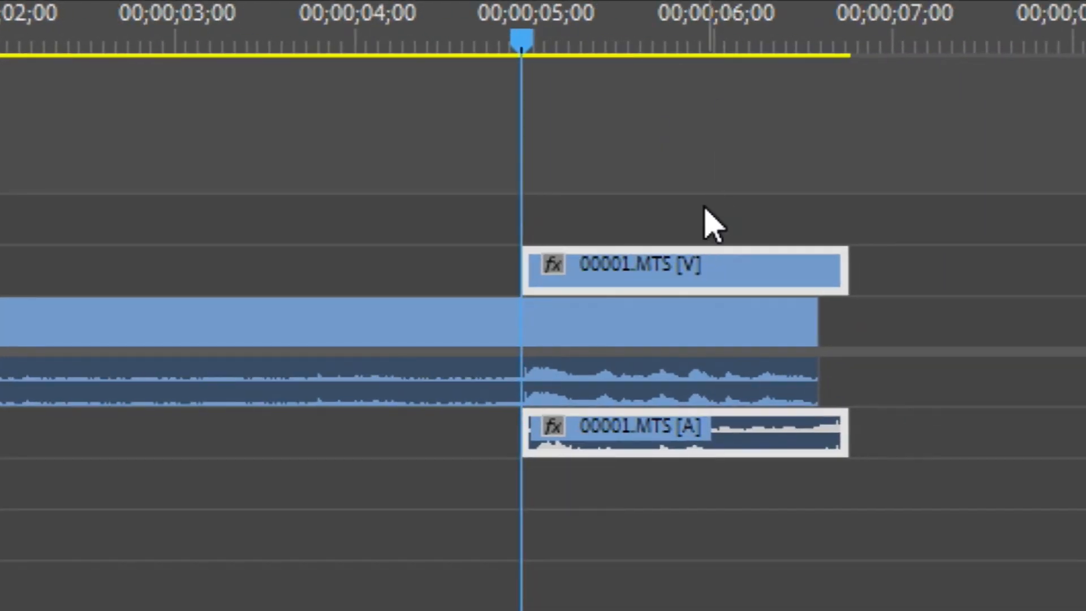
left_click_drag(576, 455, 620, 461)
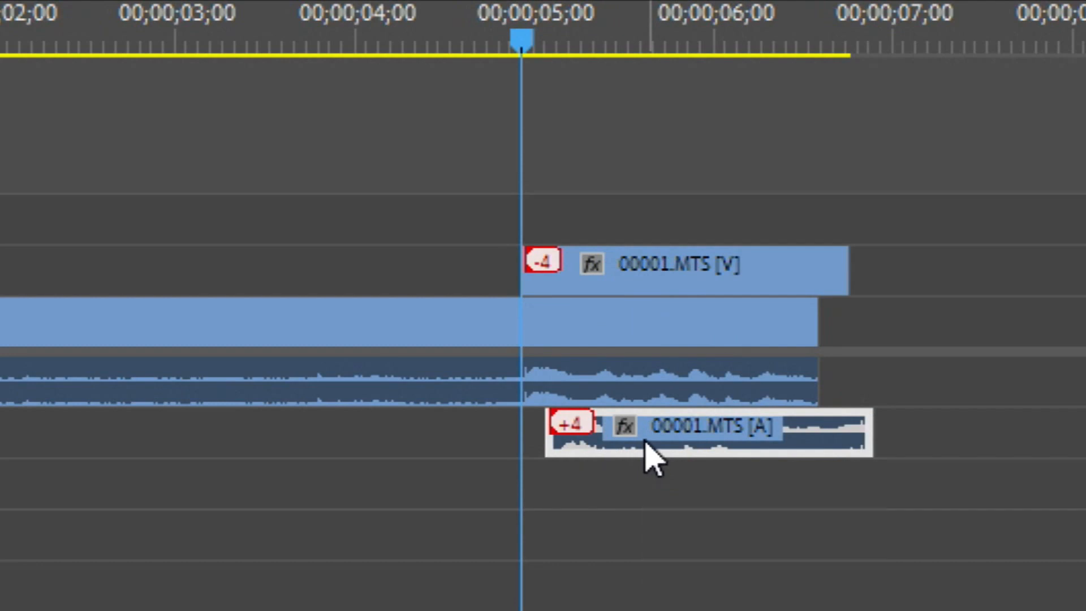
mouse_move(651, 459)
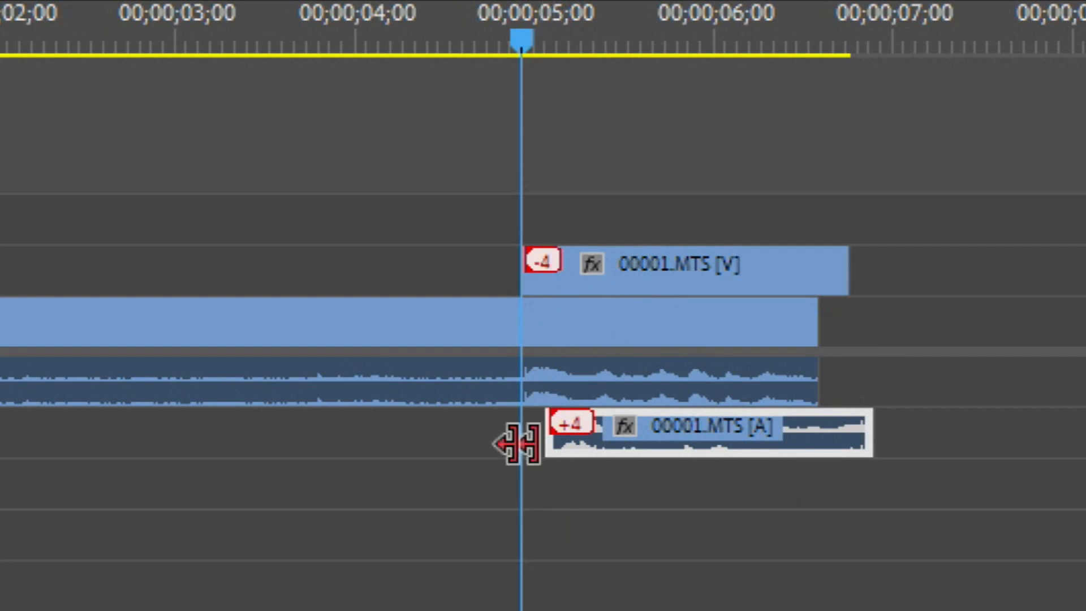
mouse_move(522, 390)
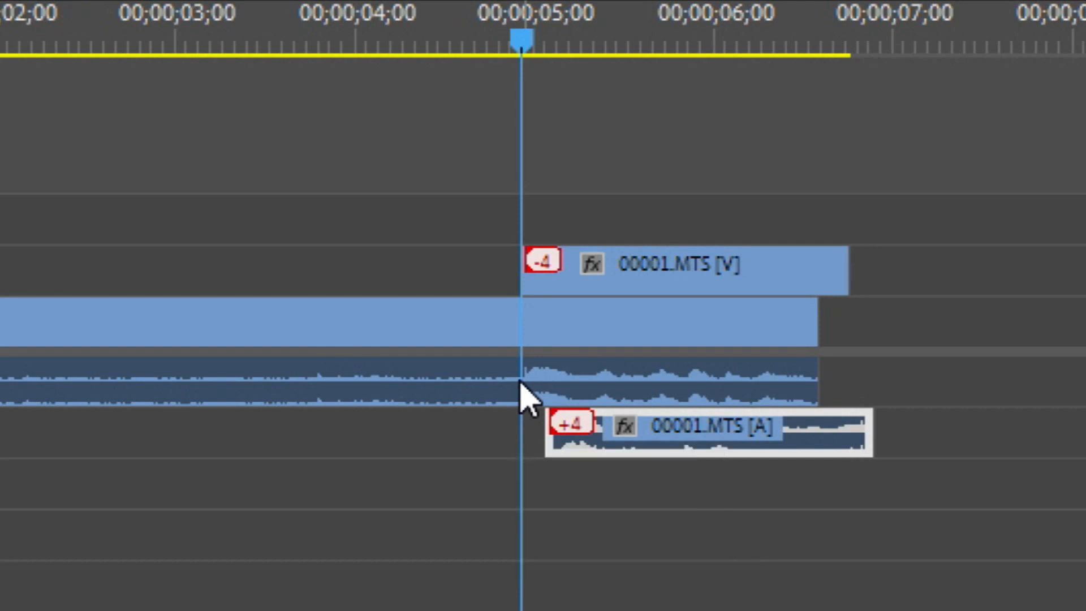
left_click_drag(655, 456, 634, 447)
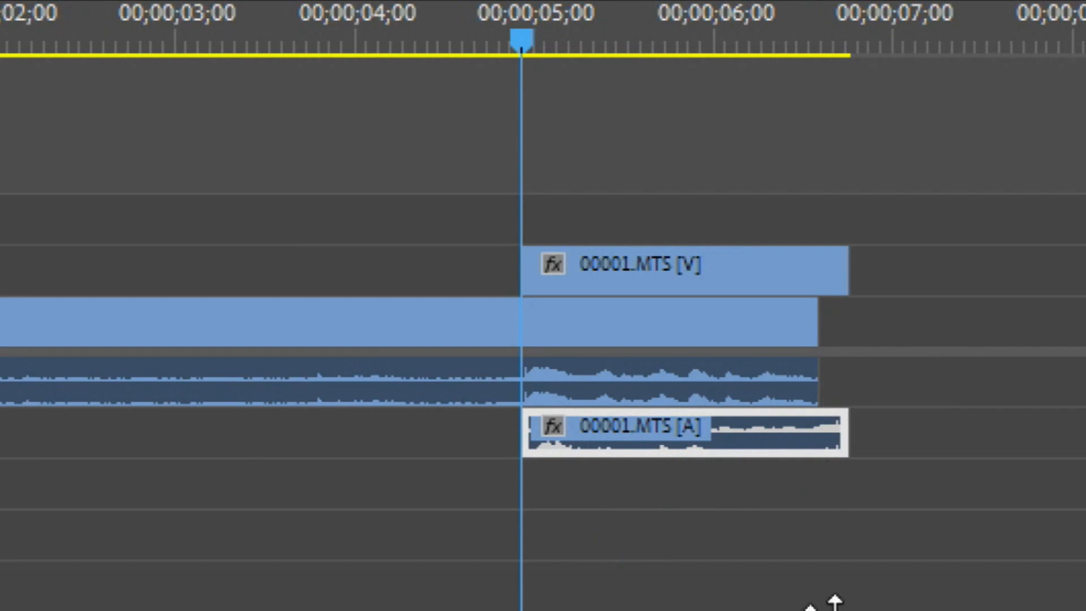
- Select both the video and audio of 00001.MTS and move them together to start at about 00;00;04;26
mouse_move(17, 610)
left_mouse_down()
mouse_move(39, 610)
mouse_move(17, 610)
left_mouse_up()
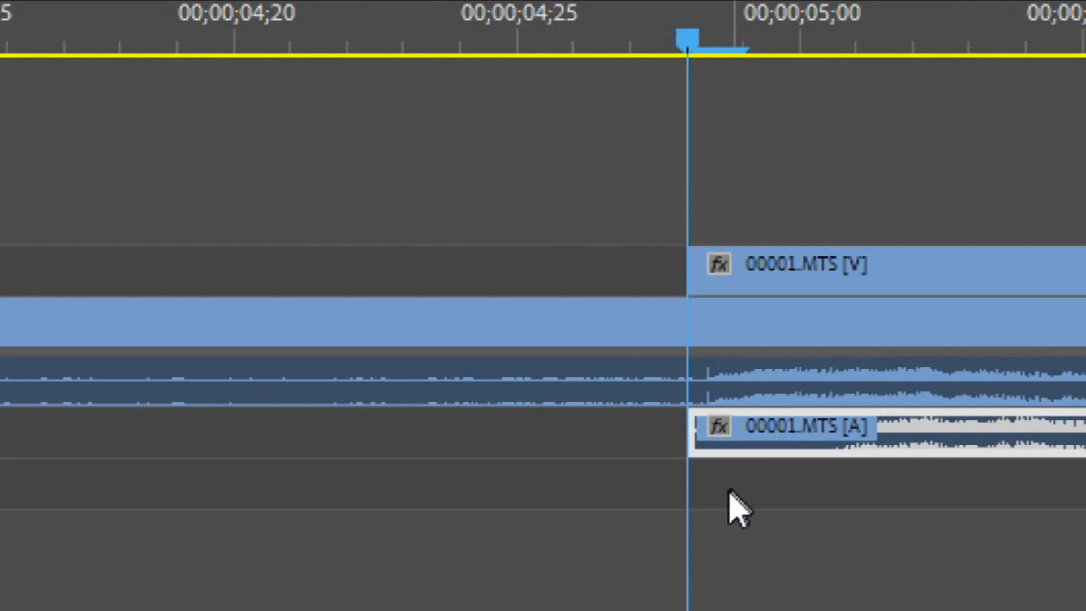
left_click(748, 482)
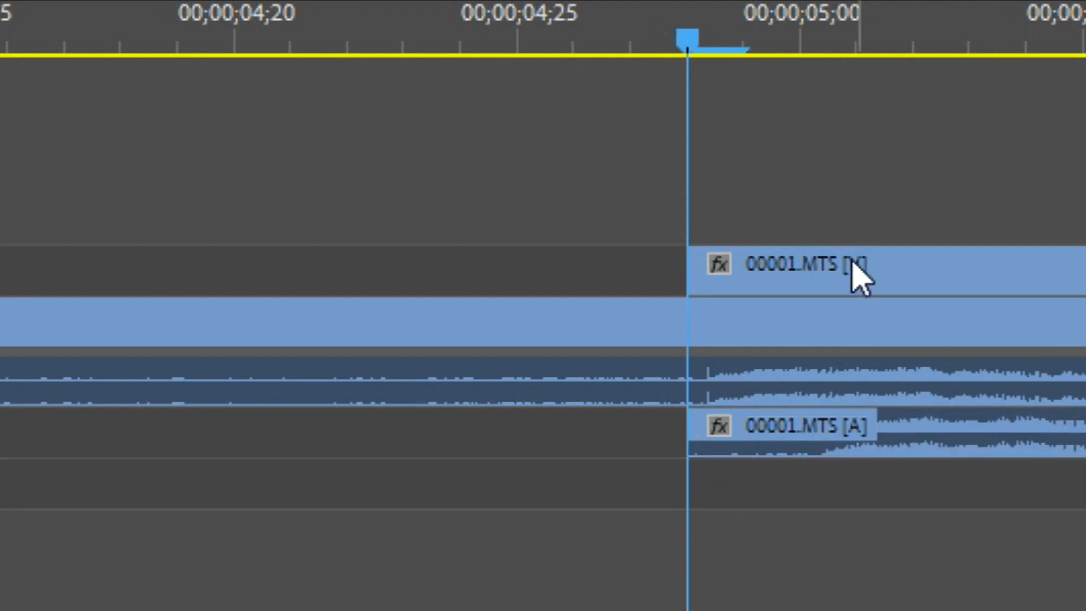
left_click(837, 286)
left_click(892, 443, "shift")
left_click_drag(956, 288, 846, 279)
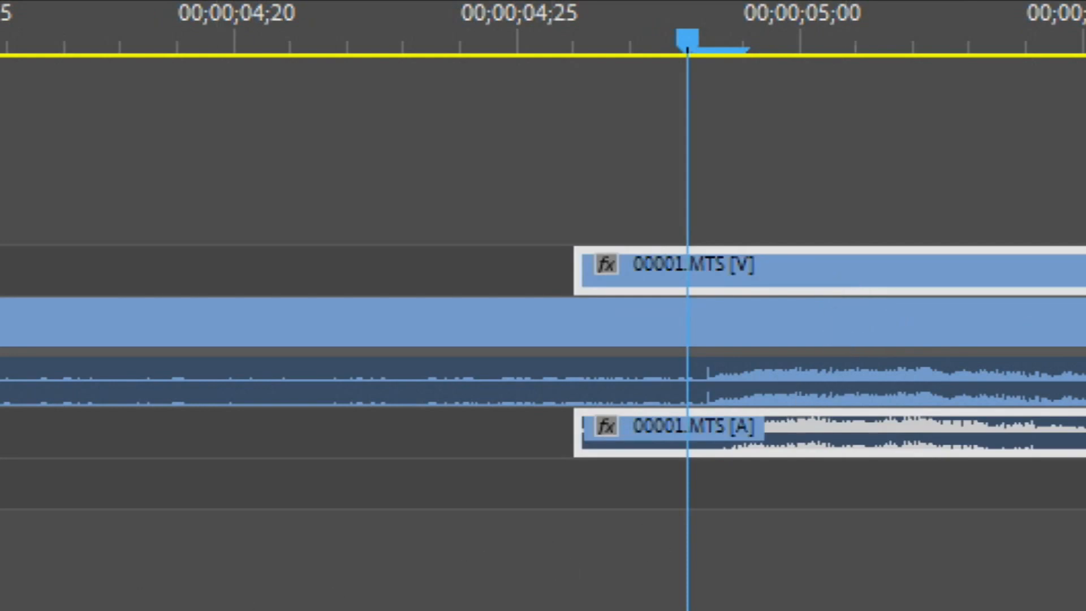
key("minus")
key("minus")
key("equal")
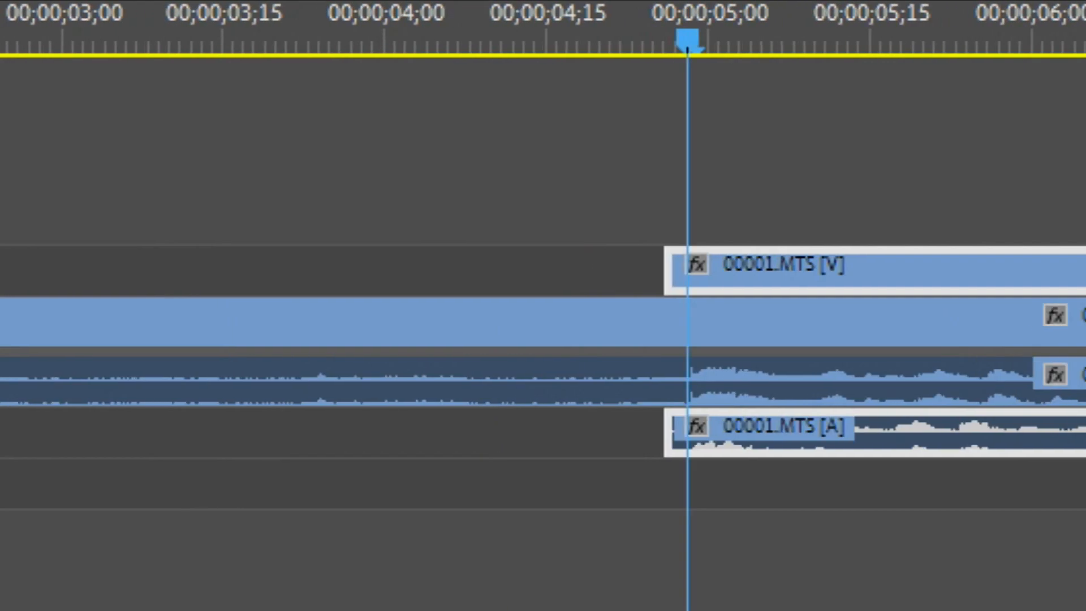
key("minus")
key("minus")
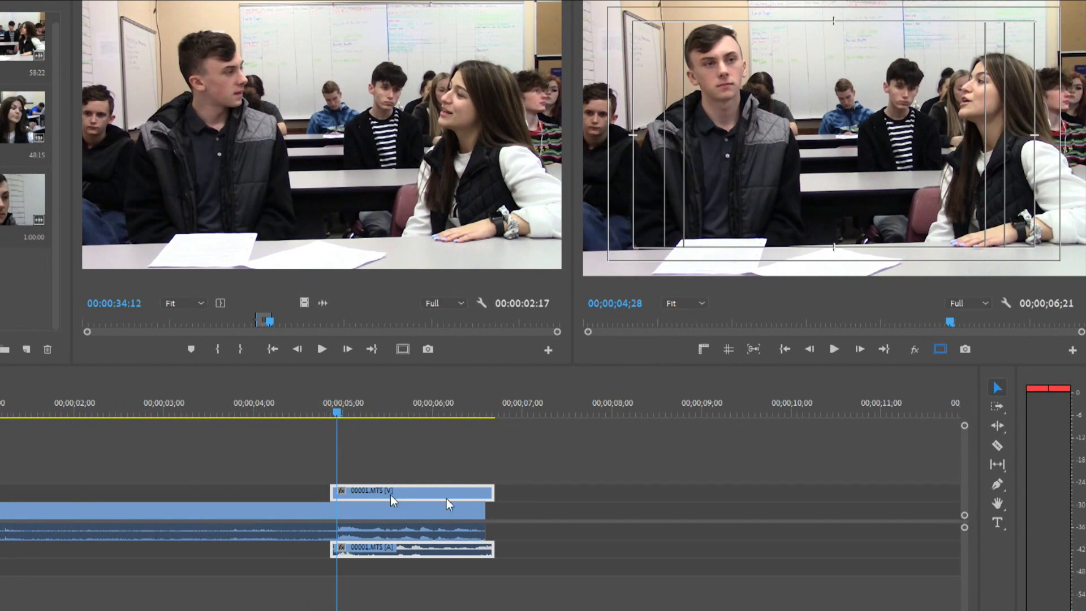
- Place the playhead at 00;00;05;19 and trim only the start of the 00001.MTS video on V2 to it
left_click_drag(338, 415, 399, 432)
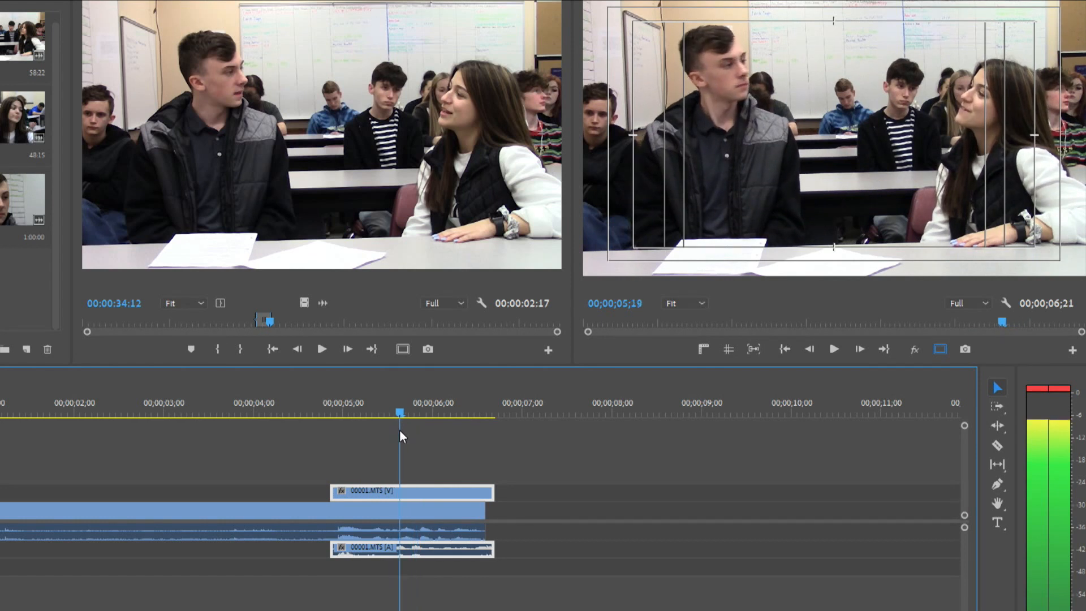
left_click(350, 512)
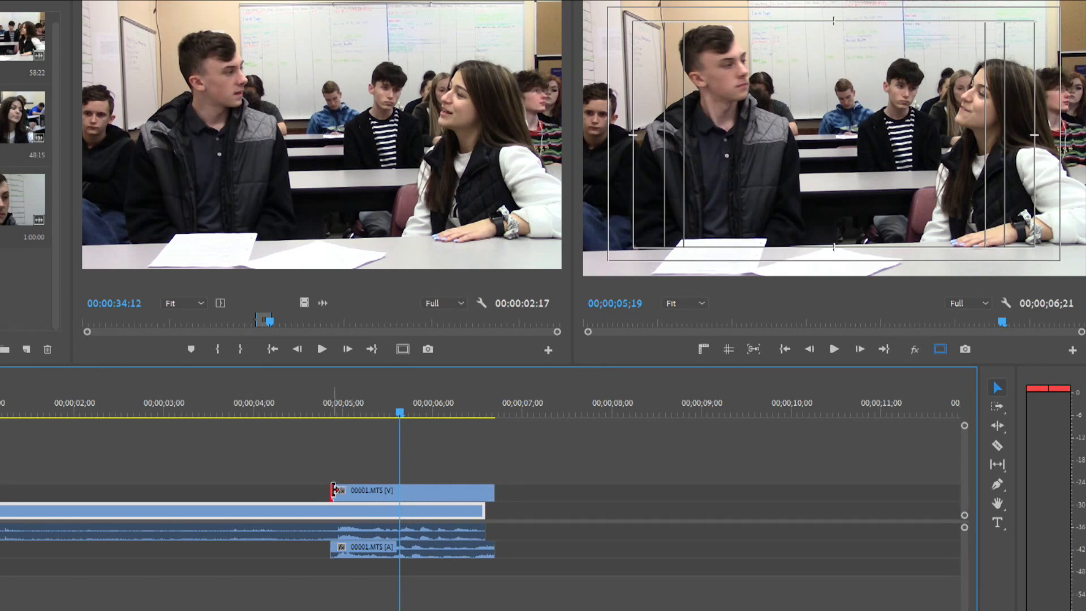
left_click_drag(333, 491, 400, 489)
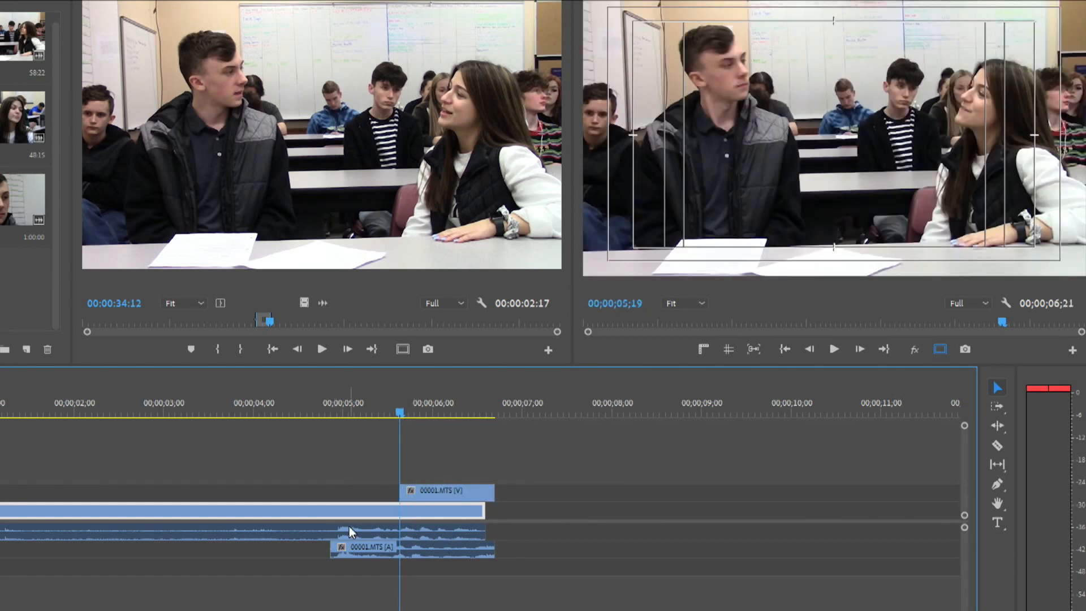
- Play the transition into 00001.MTS from just before its audio starts, and place the playhead at 00;00;05;18
left_click_drag(339, 403, 324, 404)
key("space")
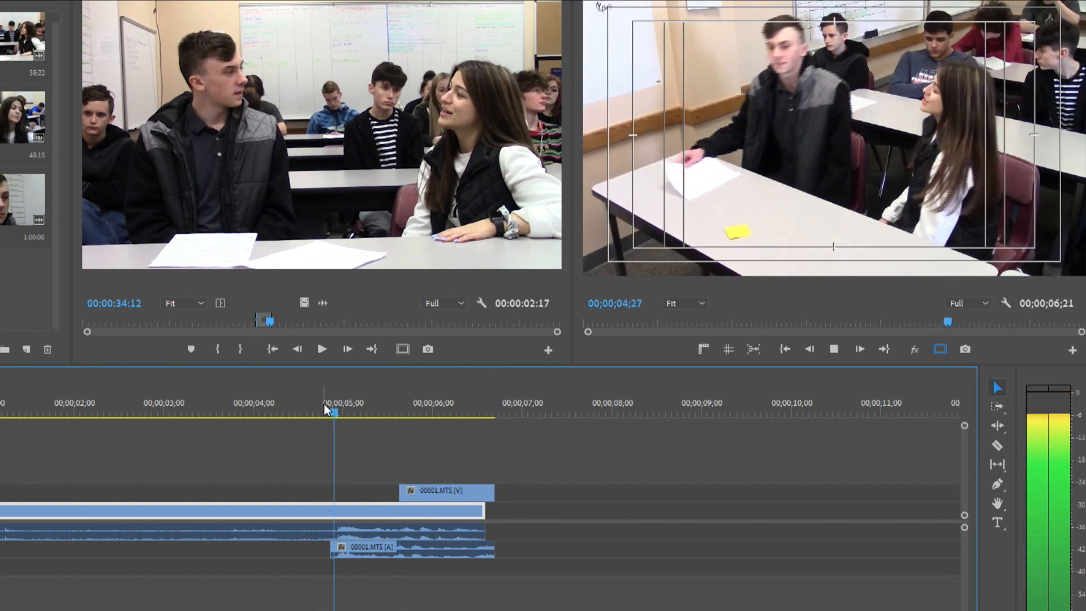
key("space")
left_click_drag(450, 421, 396, 430)
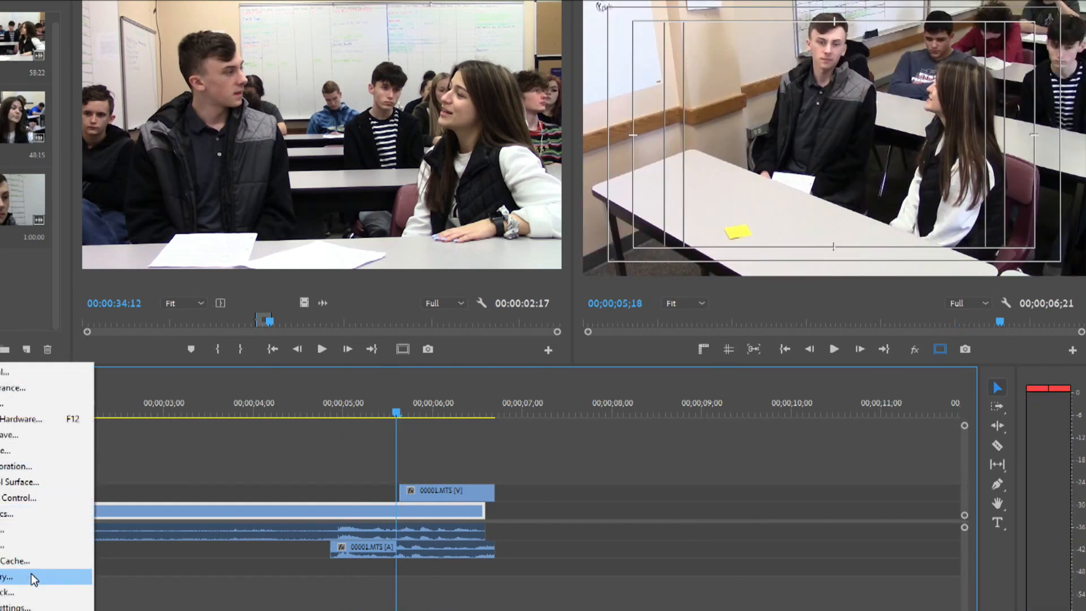
- Set the playback audio device to Adobe Desktop Audio in the preferences, keeping NDI output enabled as the video device
left_click(25, 595)
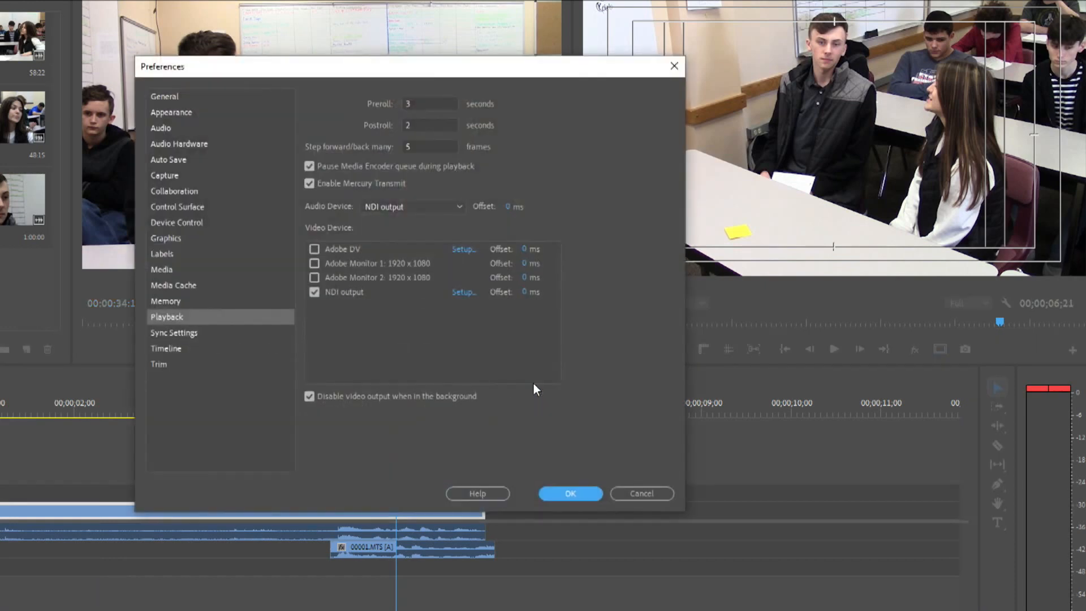
left_click(314, 293)
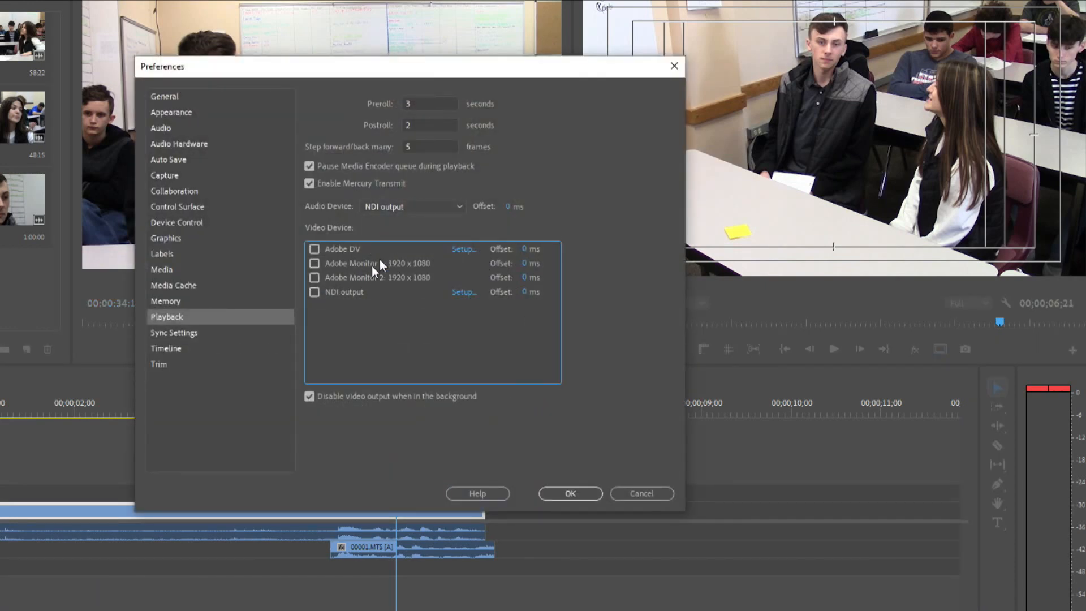
left_click(315, 292)
left_click(389, 211)
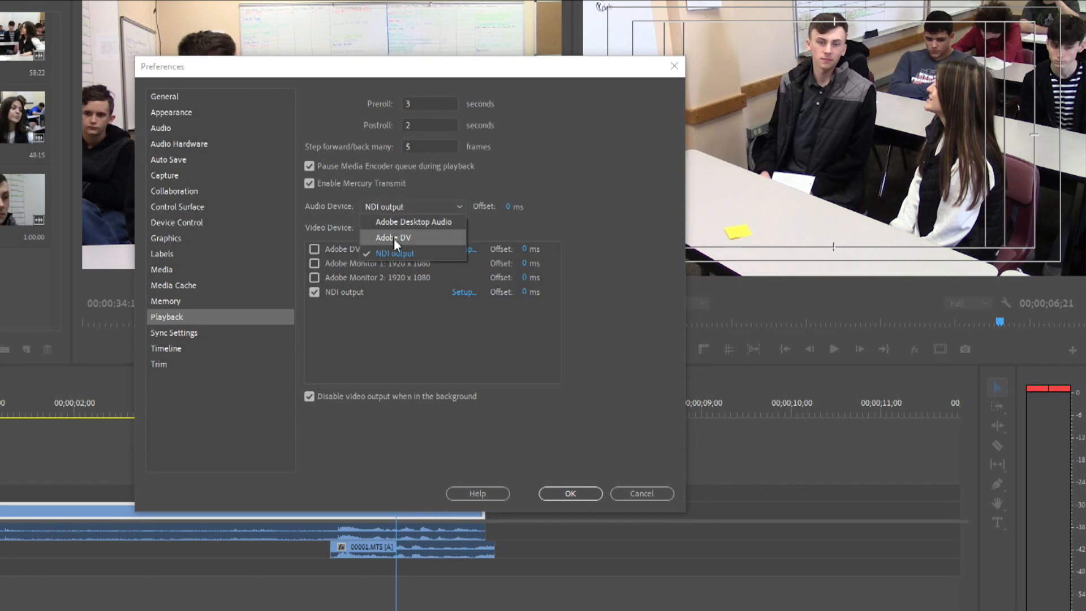
left_click(399, 223)
left_click(555, 494)
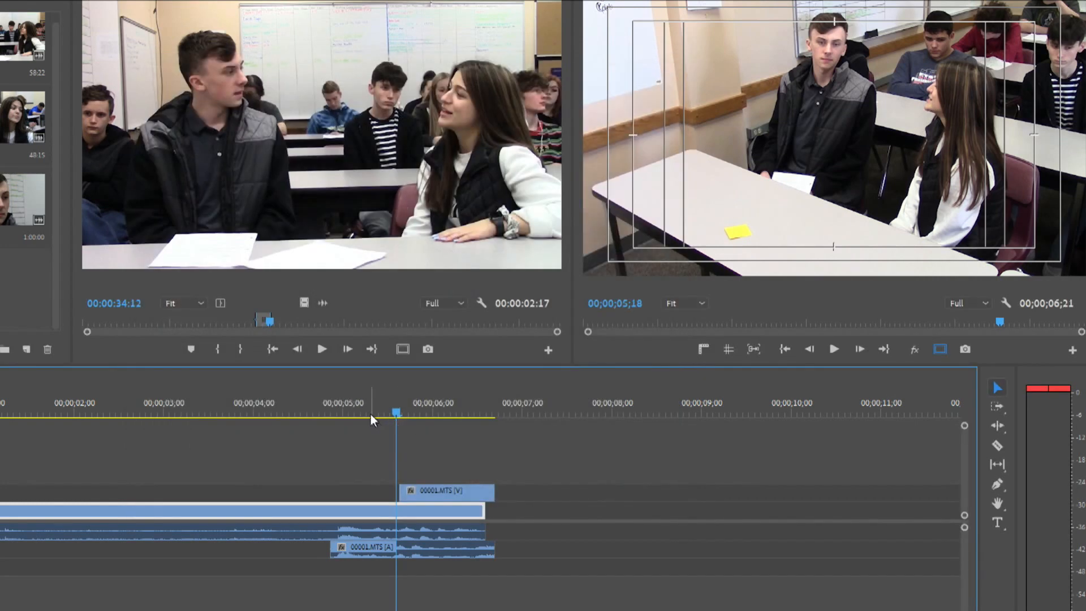
- Play the overlap between 00000.MTS and 00001.MTS from about 00;00;04;28 to check the sound
left_click(346, 409)
left_click(337, 406)
key("space")
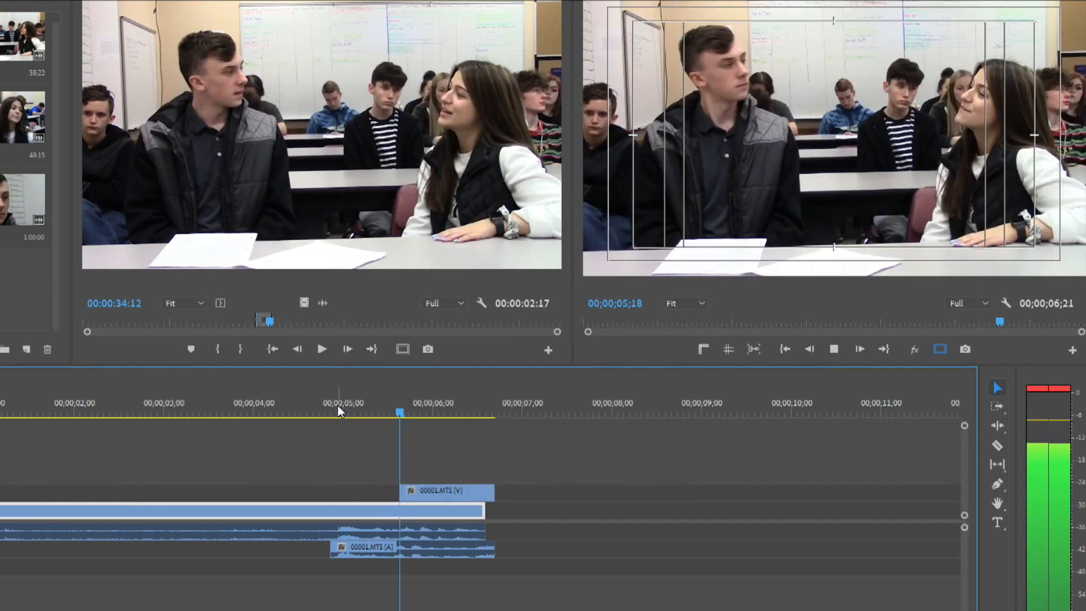
key("space")
key("space")
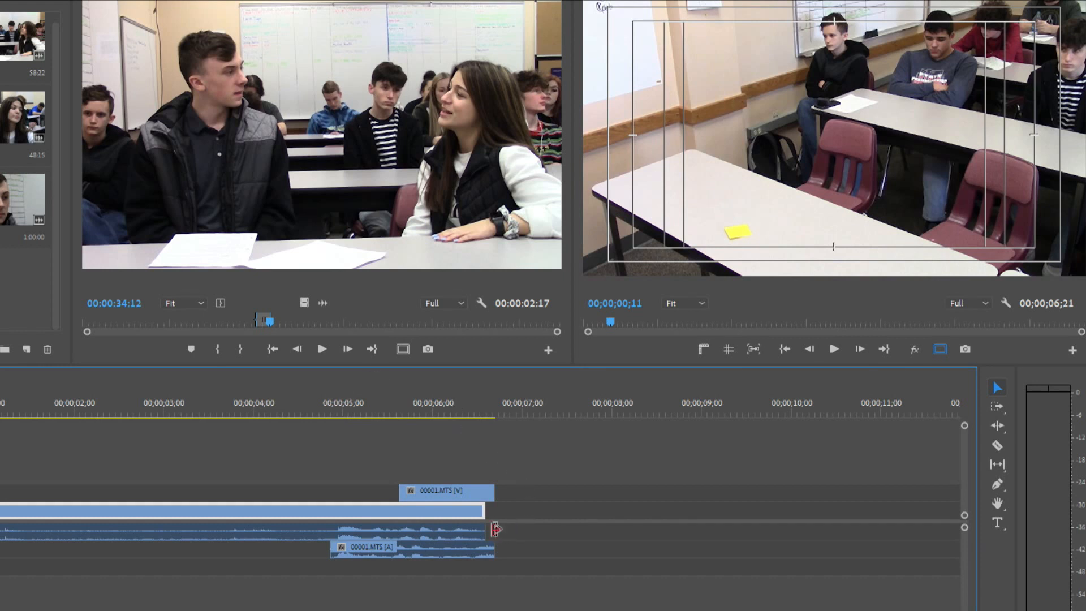
- Trim the end of the 00000.MTS audio to the start of the 00001.MTS audio, and move that audio from A2 to A1
left_click(469, 536)
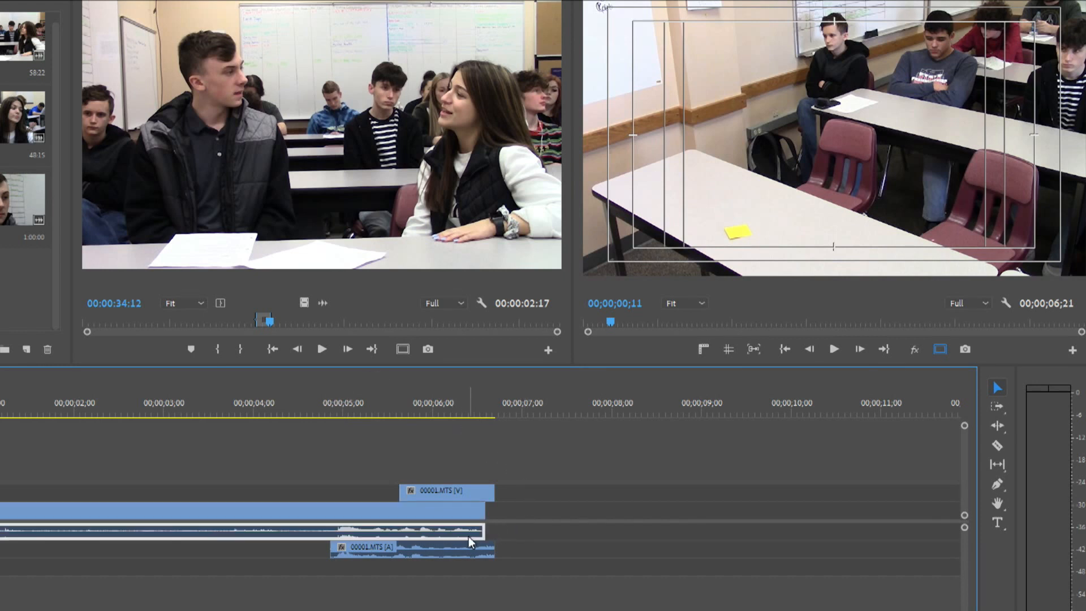
left_click(422, 517)
left_click(422, 531)
left_click(426, 511)
left_click(426, 528)
left_click_drag(484, 532, 345, 530)
left_click(344, 545)
- Play the audio-leading cut from 00;00;04;18 and return the playhead to 00;00;04;25
left_click(310, 413)
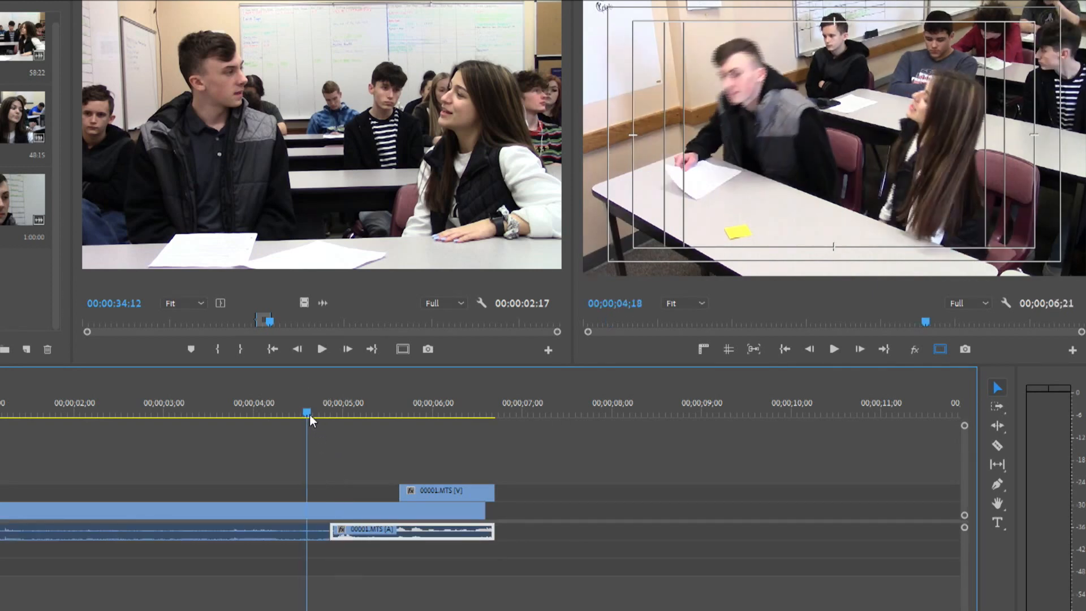
key("space")
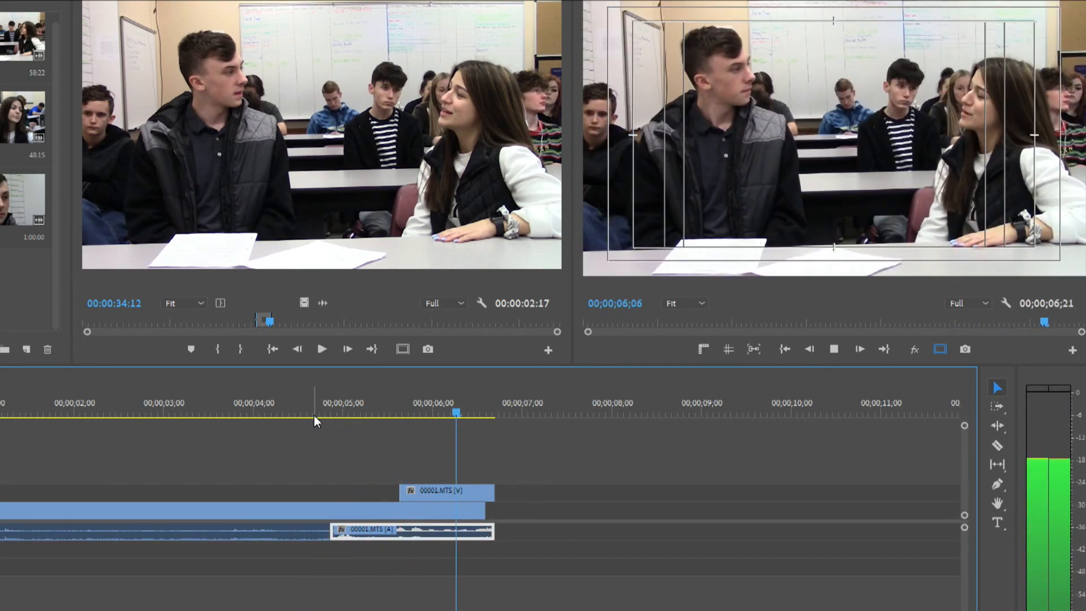
left_click_drag(315, 419, 330, 408)
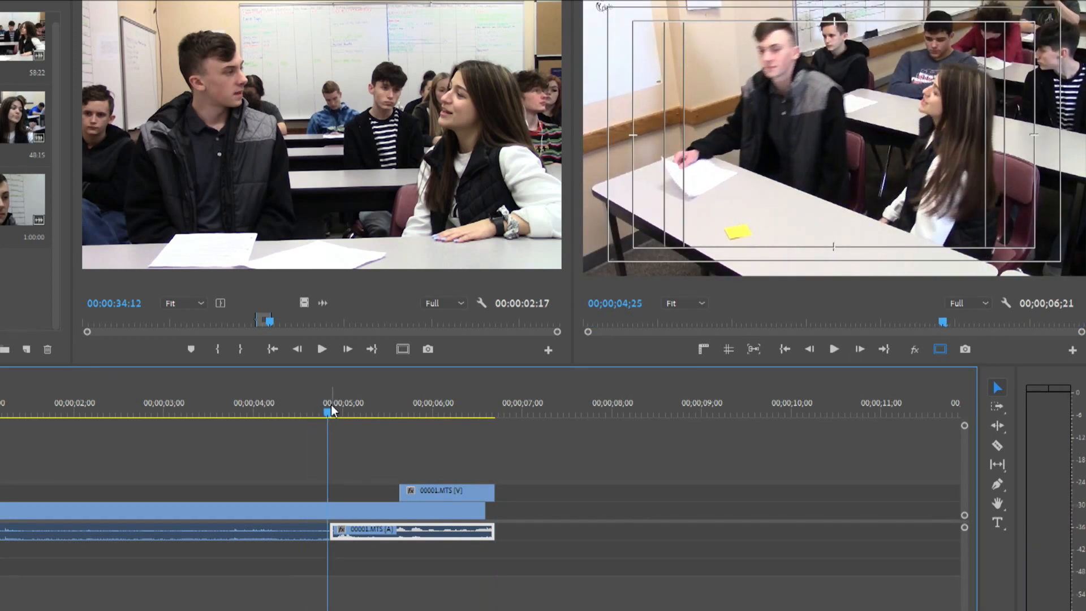
- Undo moving the 00001.MTS audio to A1, and move it from A2 onto A1 again over the end of the 00000.MTS audio
key("ctrl+z")
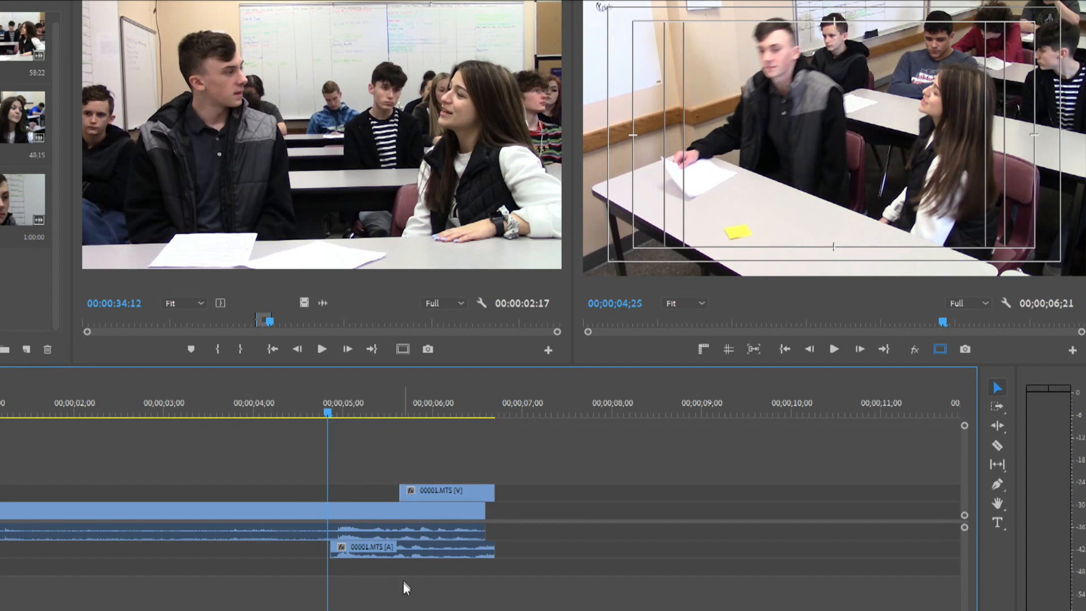
left_click(367, 551)
left_click_drag(367, 556, 365, 538)
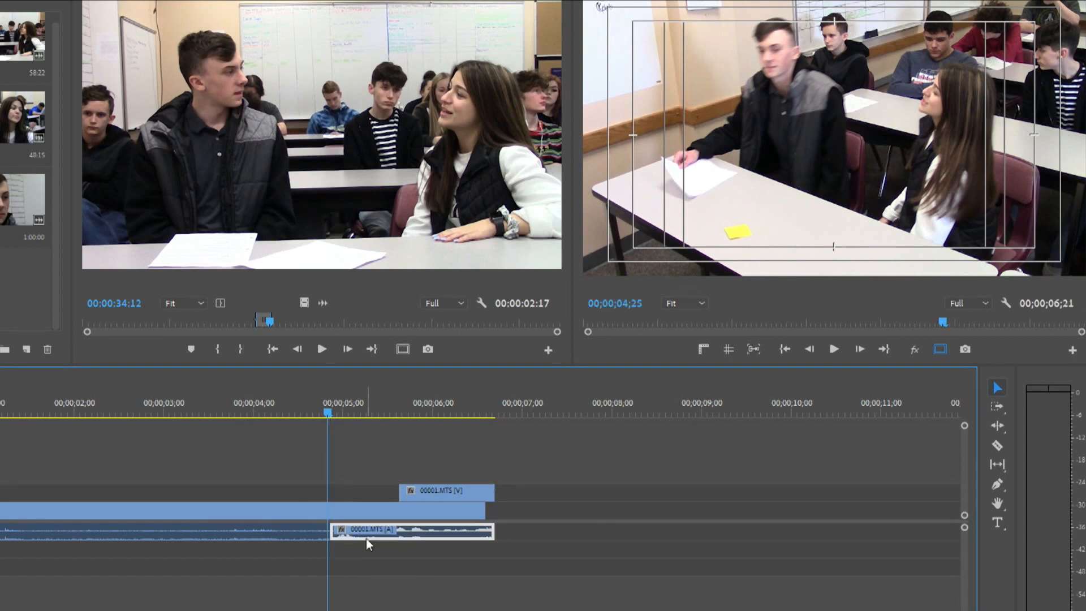
- Enable linked selection so the 00001.MTS video is selected together with its audio, and save the project
left_click_drag(469, 402, 474, 402)
left_click(517, 408)
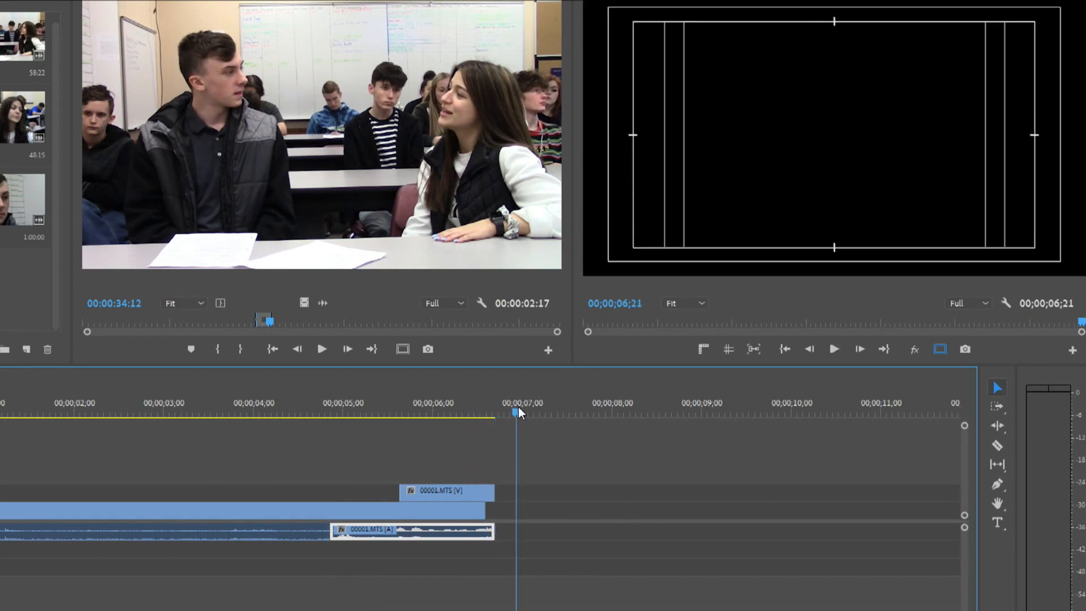
left_click(500, 488)
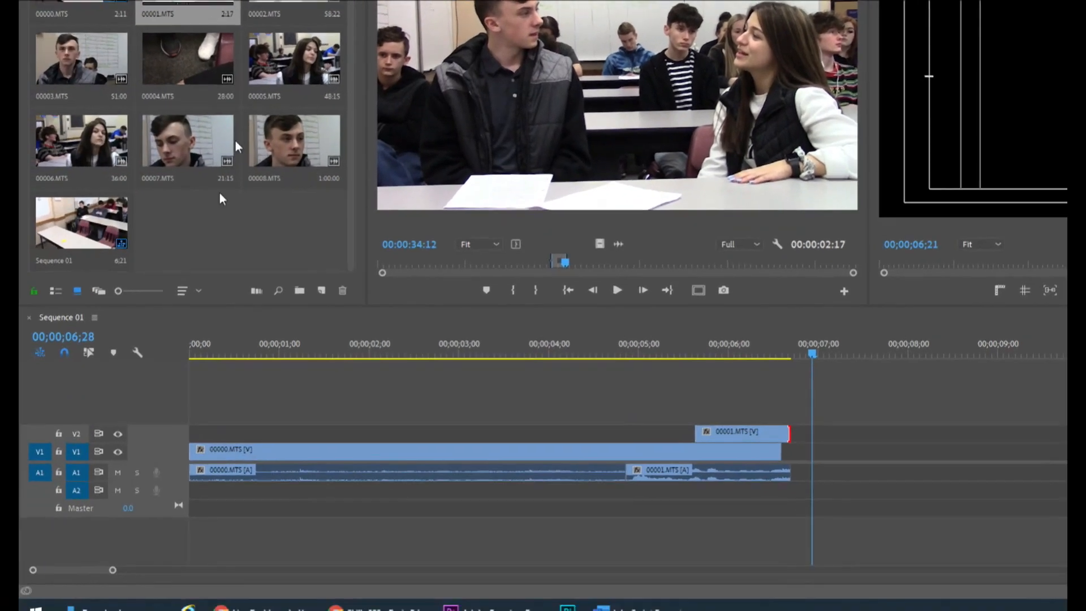
left_click(85, 354)
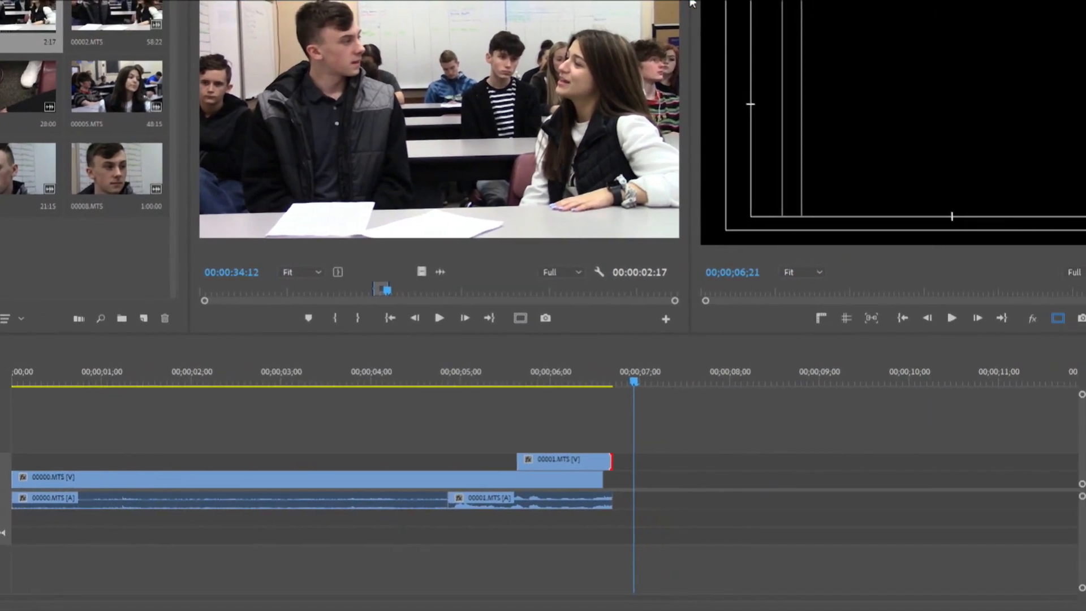
left_click(631, 455)
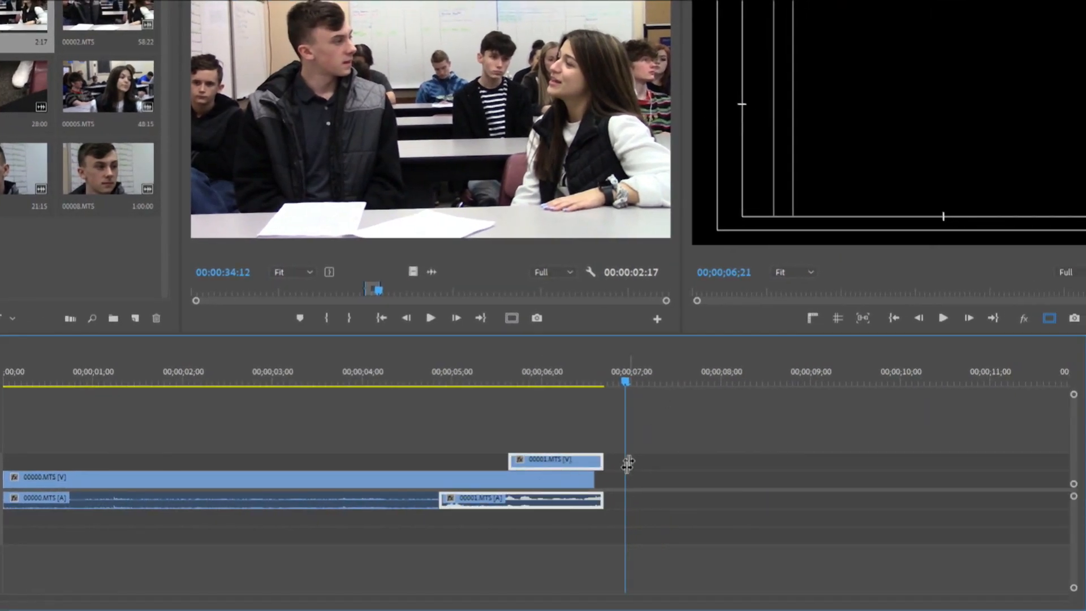
key("ctrl+s")
- Try moving the 00001.MTS video from V2 down onto V1, and undo the move
left_click_drag(571, 463, 572, 478)
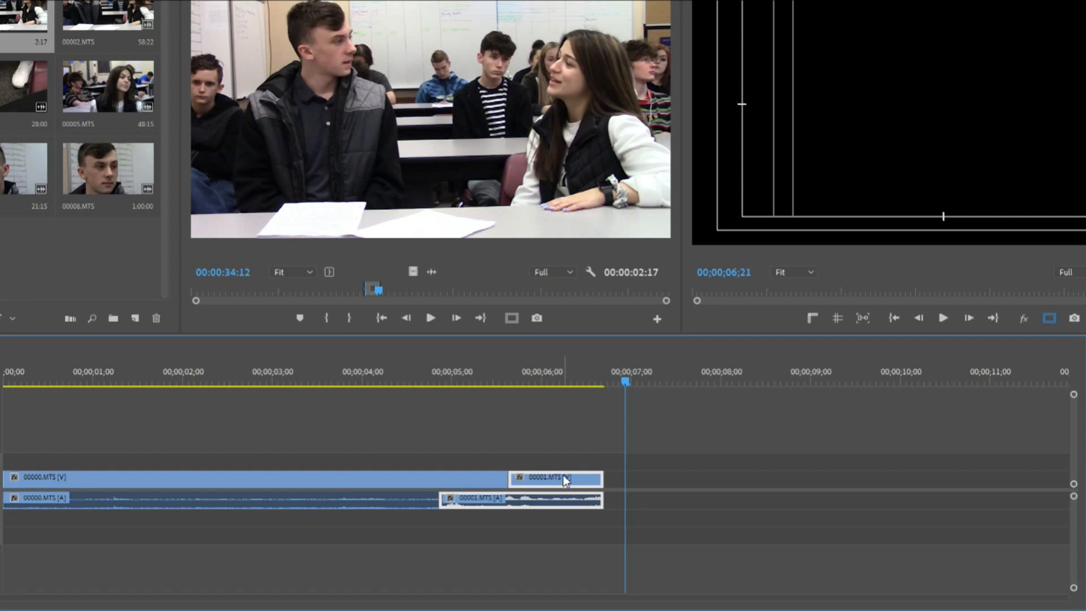
key("ctrl+z")
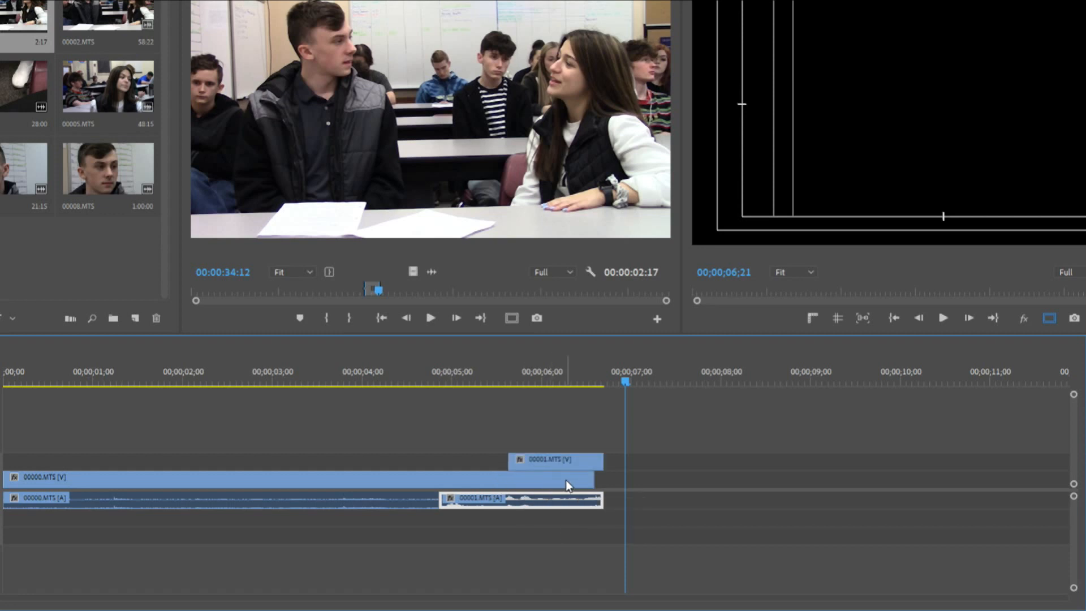
- Split the 00001.MTS video on V2 at two places with the Razor tool and delete the middle piece
mouse_move(567, 481)
key("c")
left_click(544, 460)
left_click(559, 462)
key("ctrl+z")
key("ctrl+z")
left_click(547, 459)
left_click(570, 460)
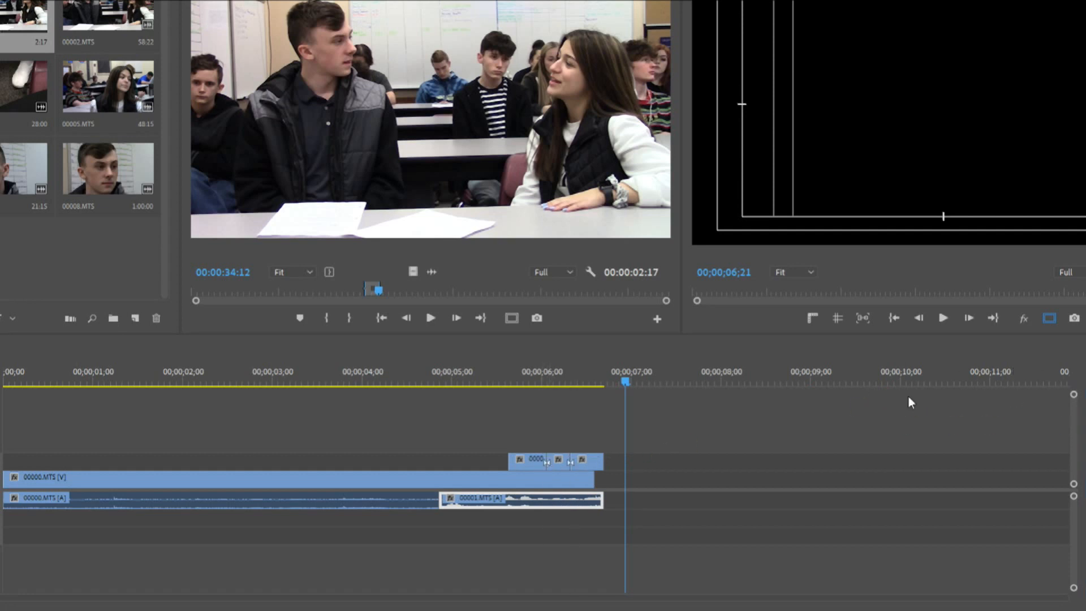
left_click(559, 460)
key("Delete")
- Play the sequence across the gap in the V2 video, and undo the deletion and the cuts
left_click(439, 373)
key("space")
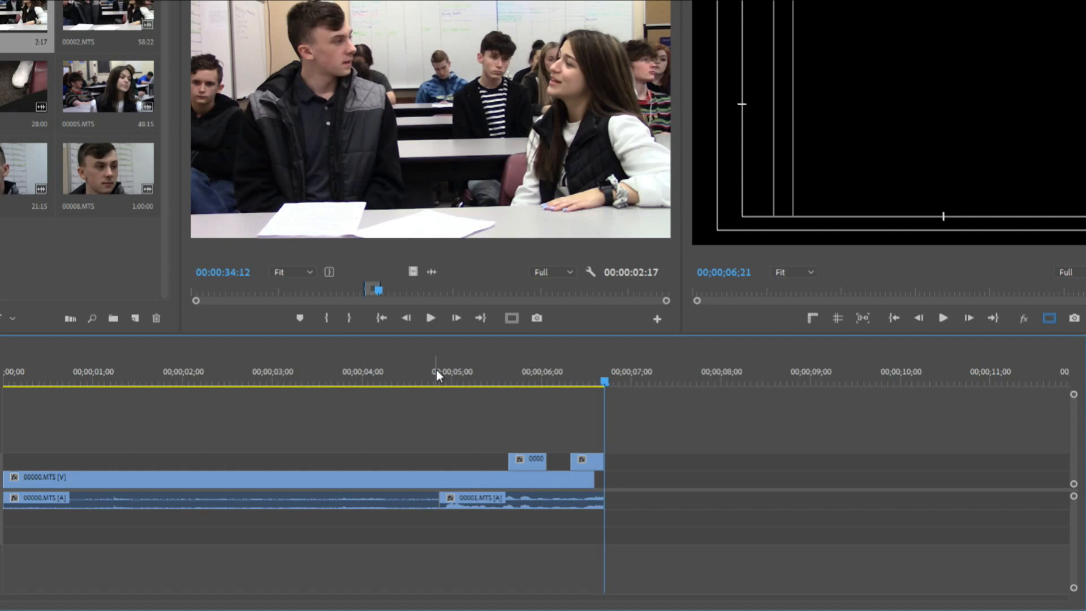
key("ctrl+z")
key("ctrl+z")
- Move the 00001.MTS video from V2 down to V1, overwriting the end of the 00000.MTS video
left_click(587, 465)
left_click_drag(587, 465, 588, 481)
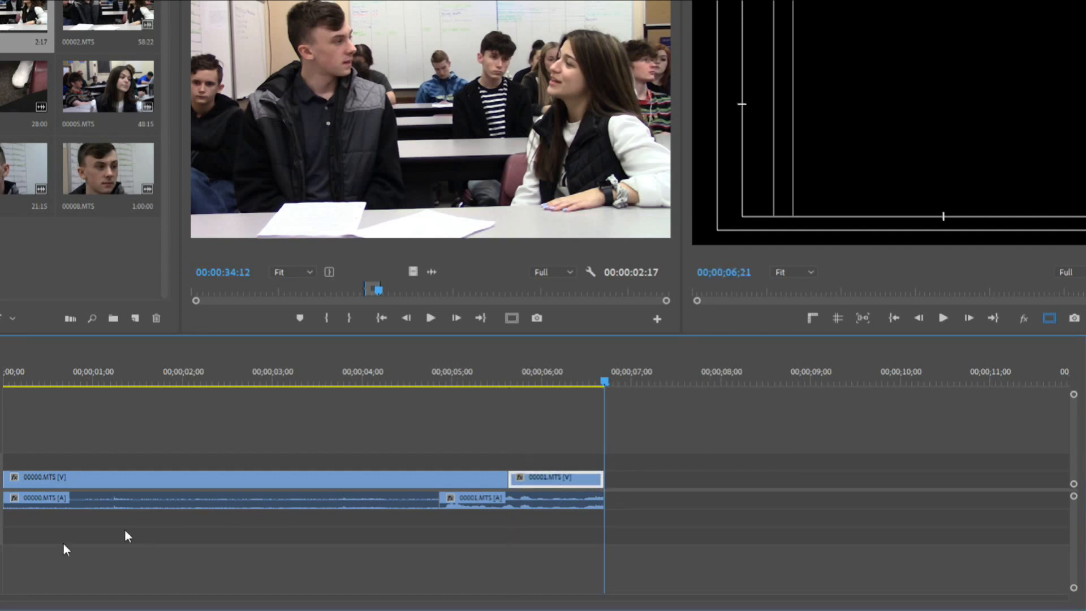
- Extend the end of the 00001.MTS video and audio to about 00;00;07;09 and play the added part from about 00;00;06;15
key("=")
key("=")
left_click_drag(589, 430, 517, 519)
left_click(583, 477)
left_click_drag(587, 463, 892, 479)
left_click(531, 479)
left_click_drag(532, 372, 405, 373)
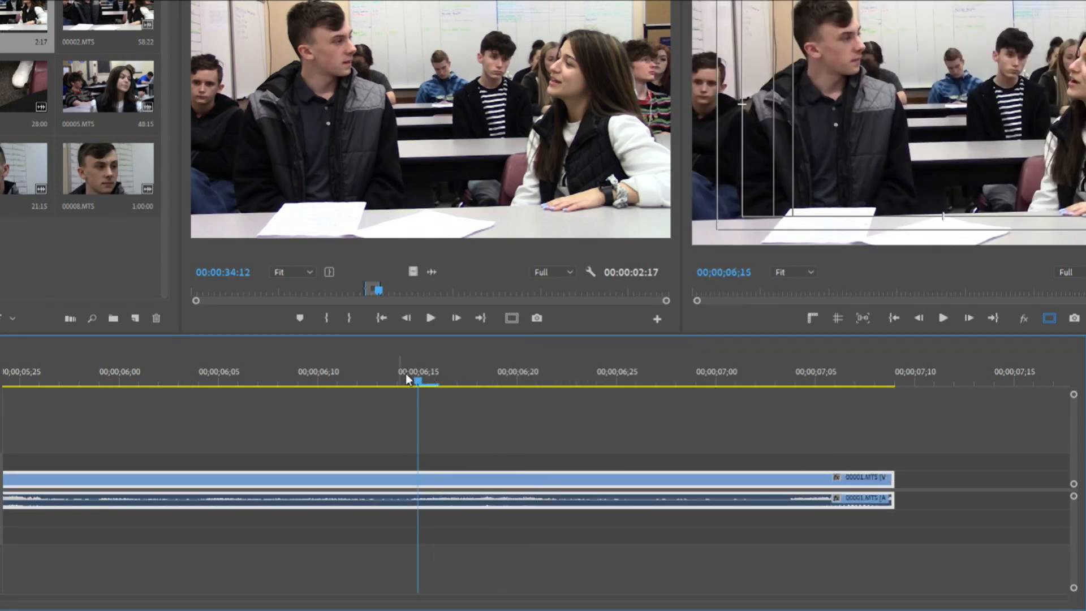
key("space")
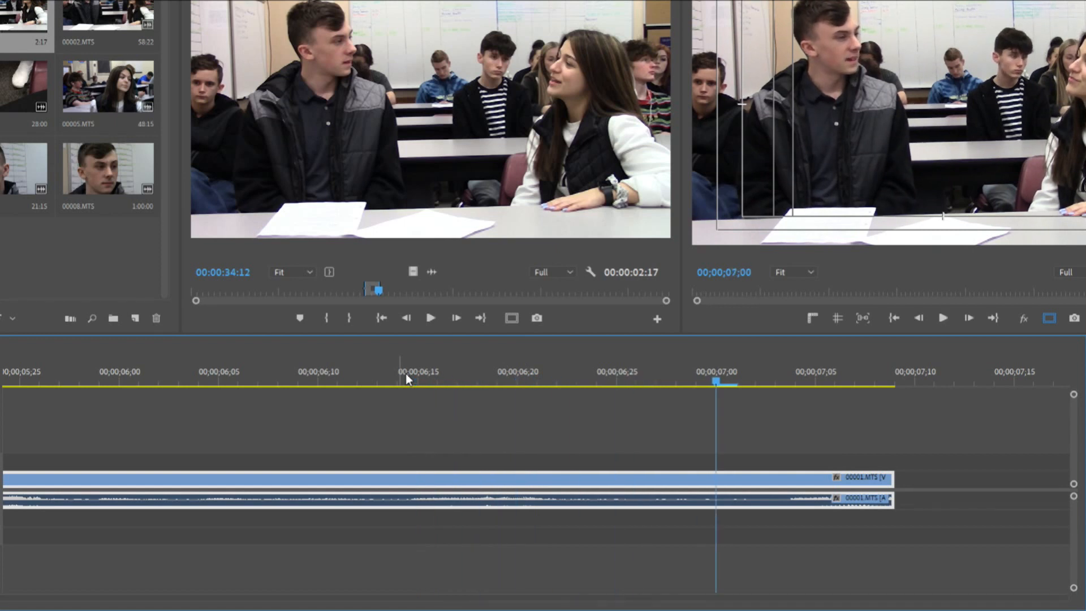
- Trim the end of the 00001.MTS video and audio back to about 00;00;07;02
left_click_drag(721, 376, 753, 378)
left_click(920, 479)
left_click_drag(899, 484, 756, 483)
- Play Sequence 01 from the start and again from 00;00;04;28 to check the split cut, leaving the playhead at 00;00;05;23
left_click_drag(2, 598, 20, 599)
key("Home")
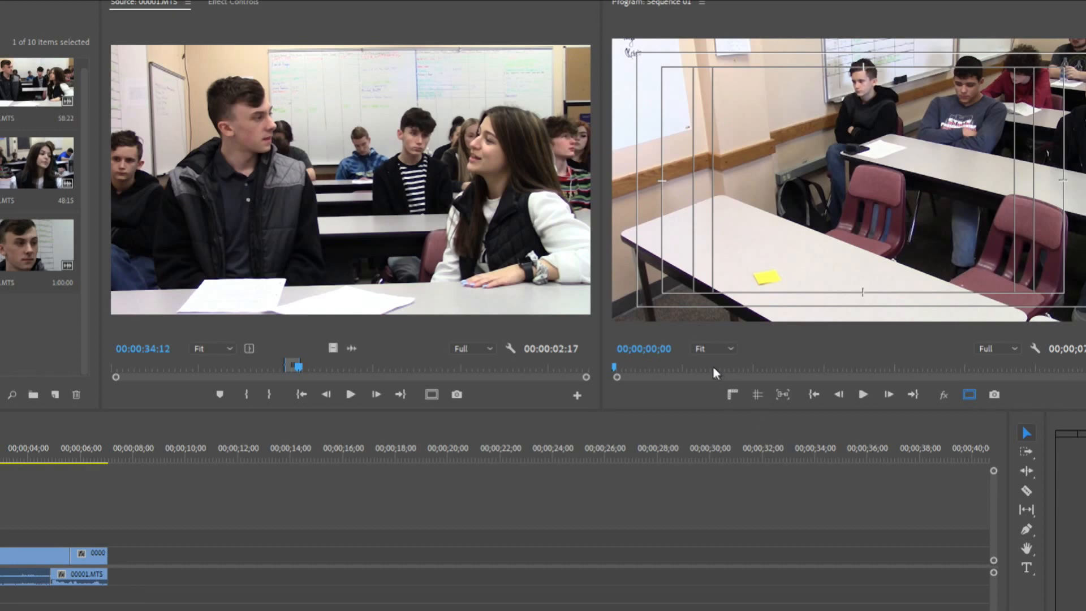
key("space")
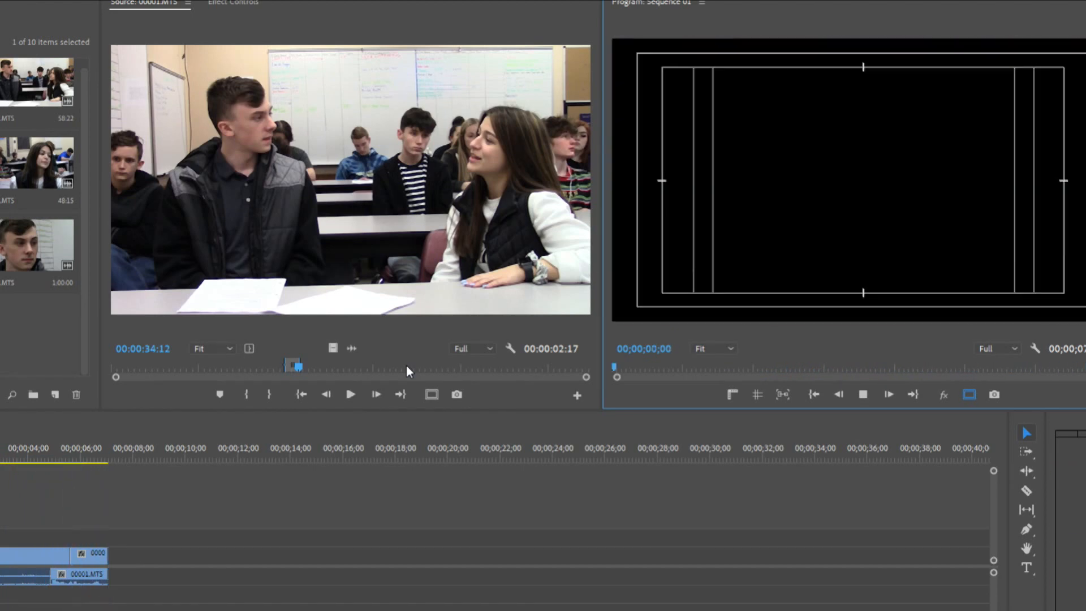
left_click_drag(40, 454, 53, 456)
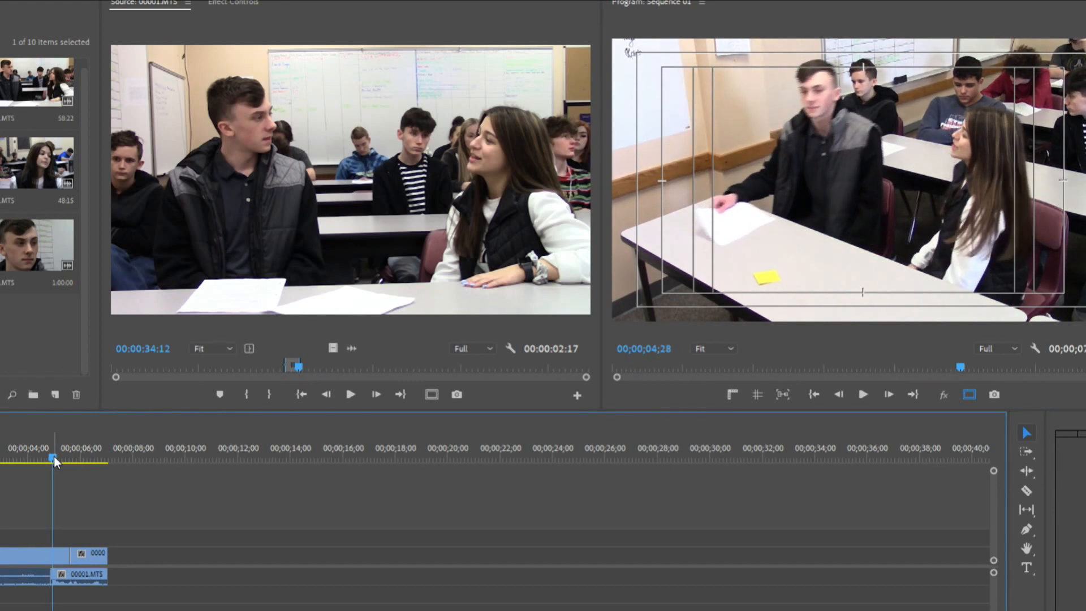
key("space")
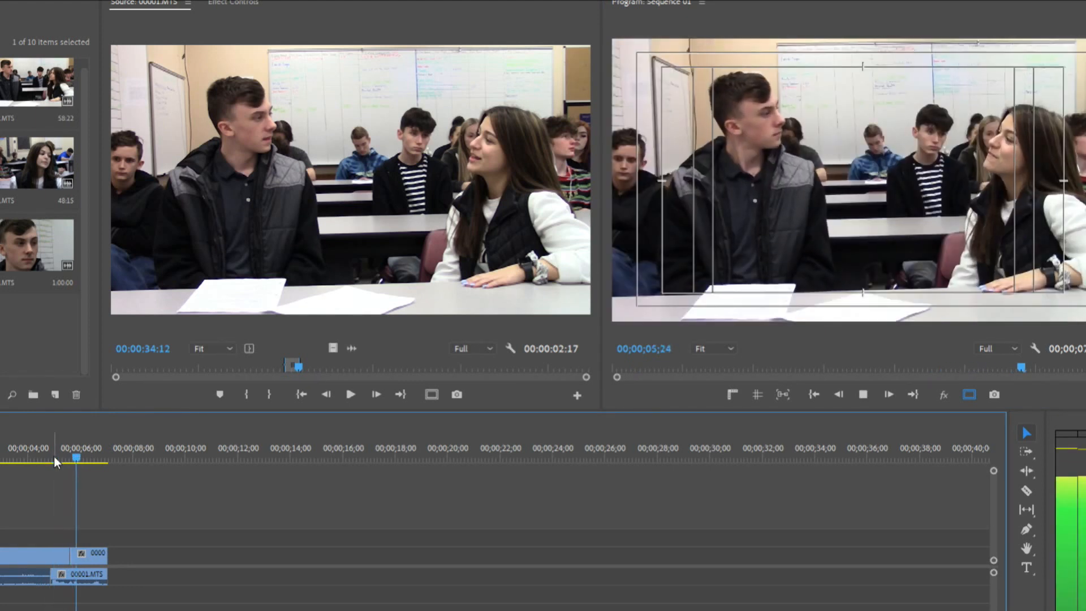
left_click_drag(53, 456, 76, 461)
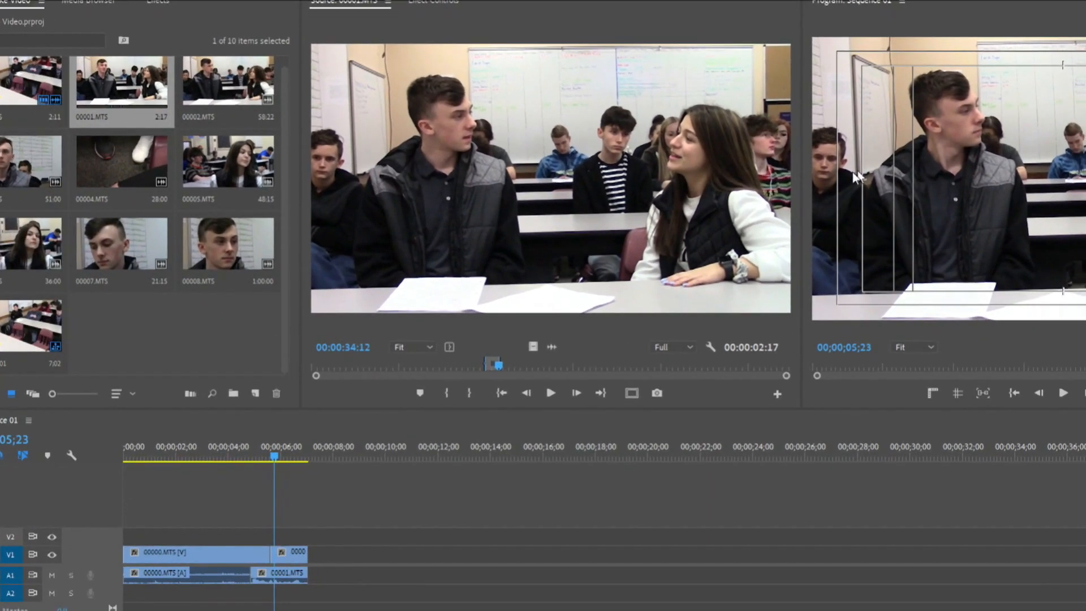
- Open 00003.MTS in the Source Monitor, rewind it to the start, and inspect its audio waveform before returning to the video view
double_click(3, 172)
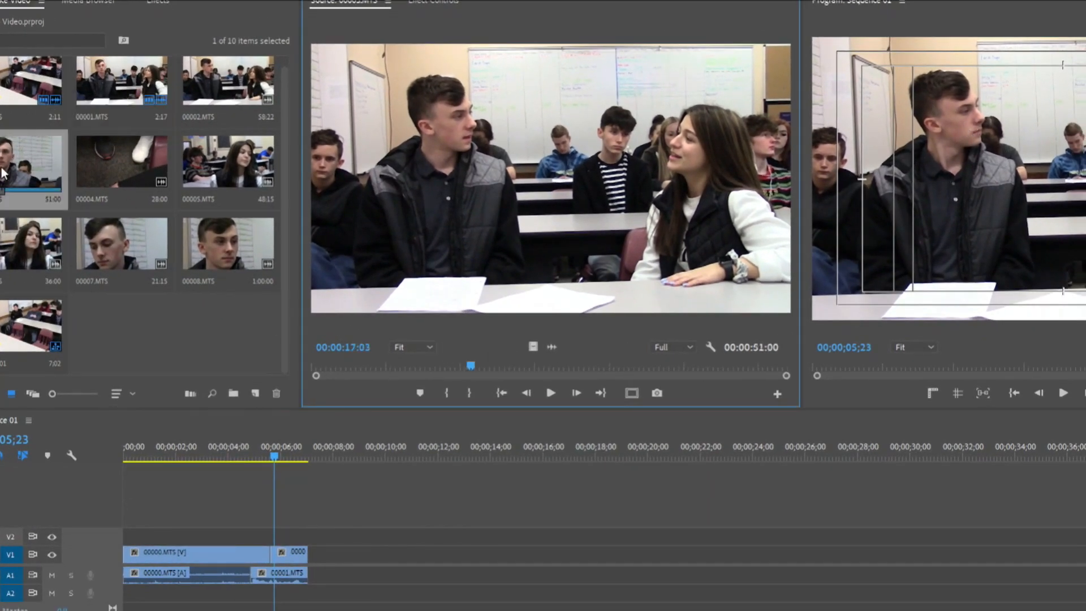
left_click_drag(483, 364, 341, 365)
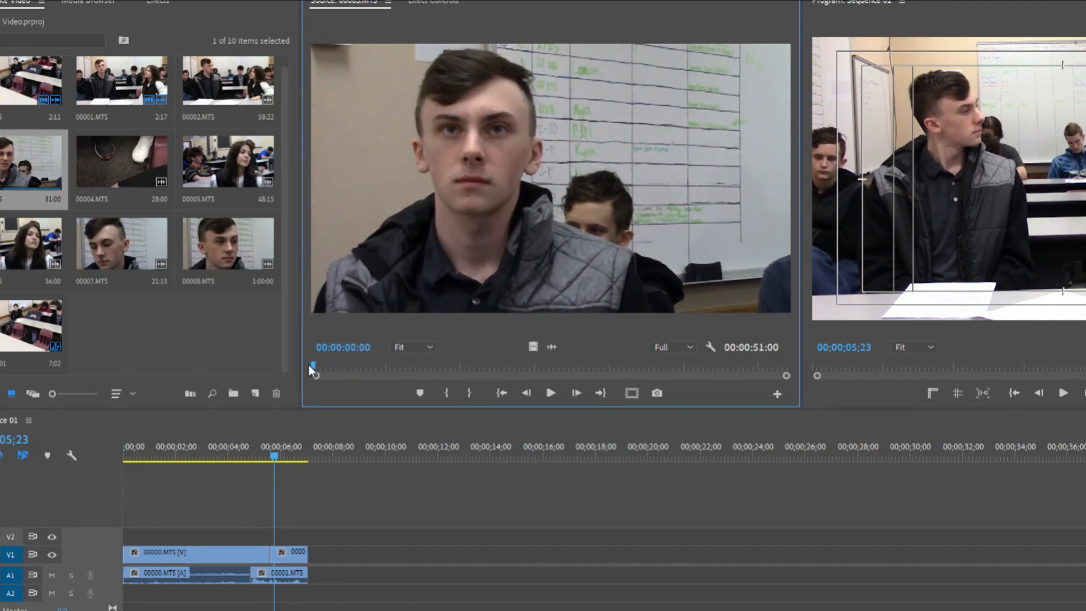
left_click(551, 348)
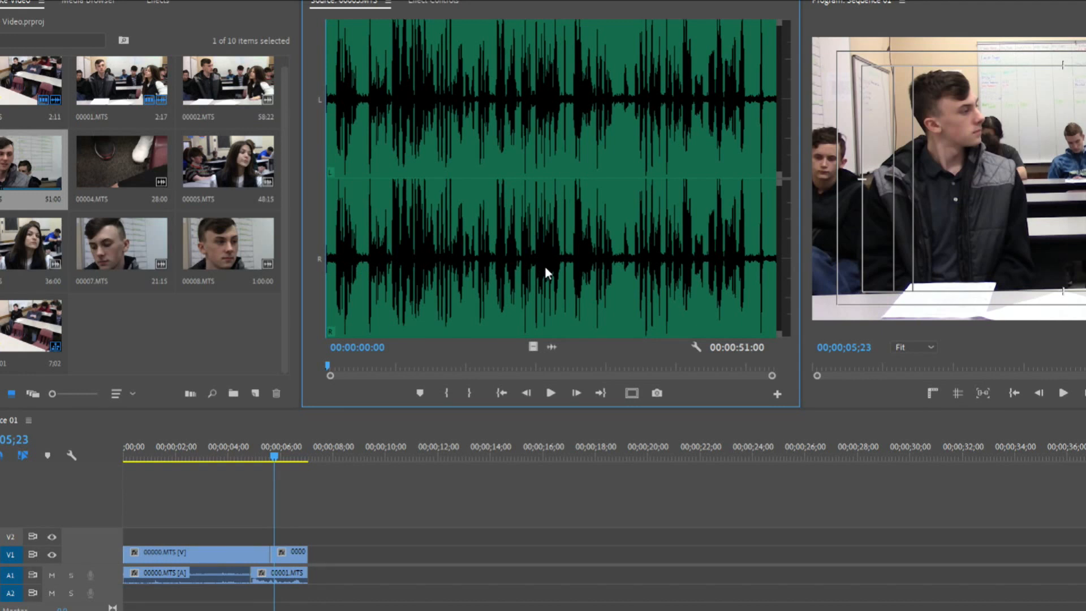
left_click(533, 346)
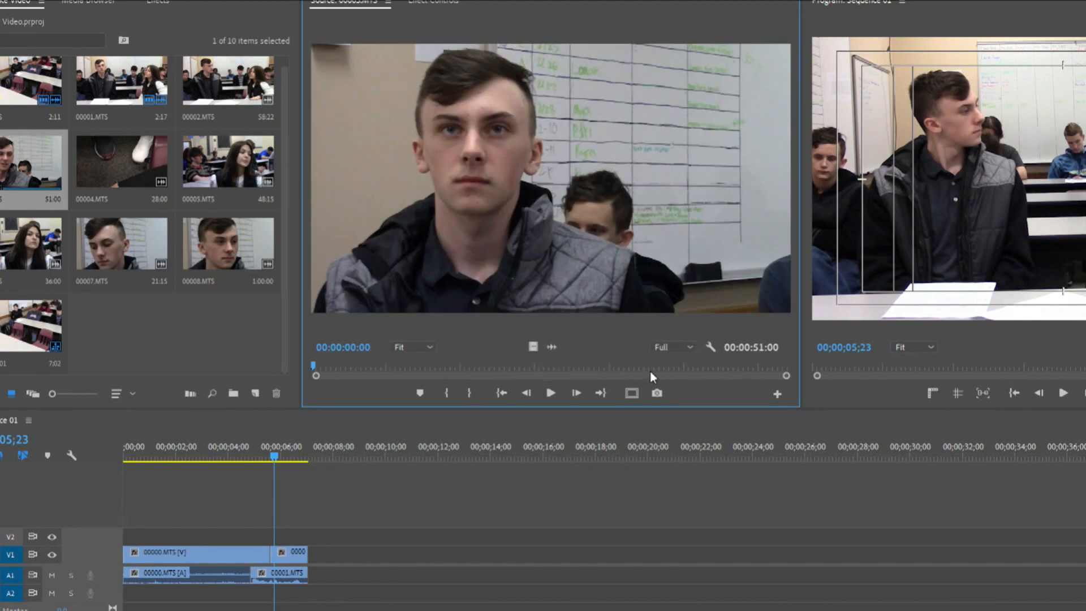
- Play 00003.MTS to where the line begins and mark its In point at 00:00:06:27
key("space")
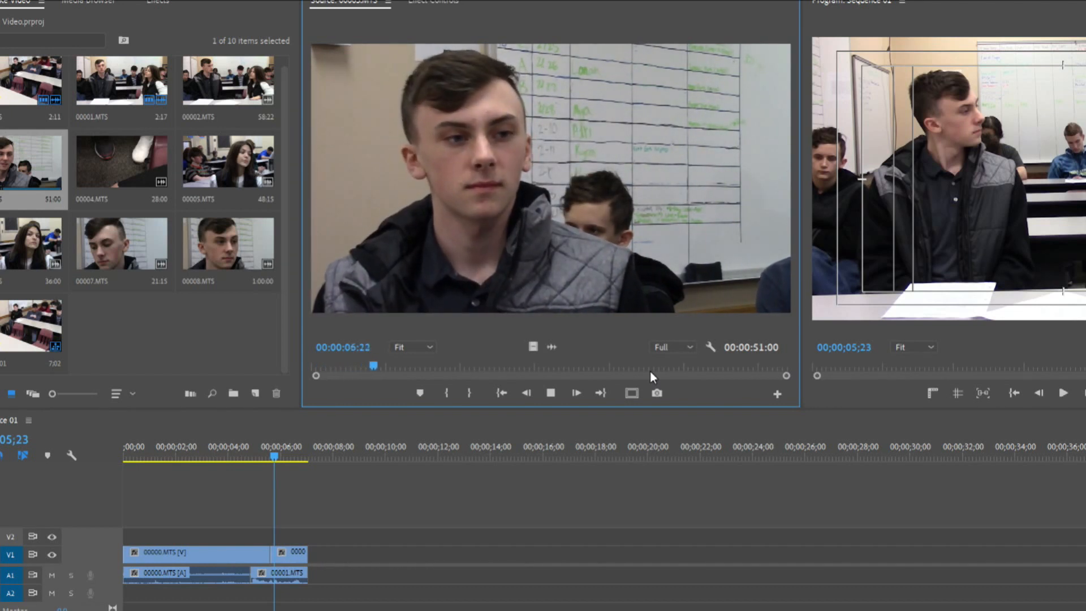
key("space")
key("Left")
key("Left")
key("Left")
key("Left")
key("Left")
key("Left")
key("Left")
key("Left")
key("Left")
key("Left")
key("Left")
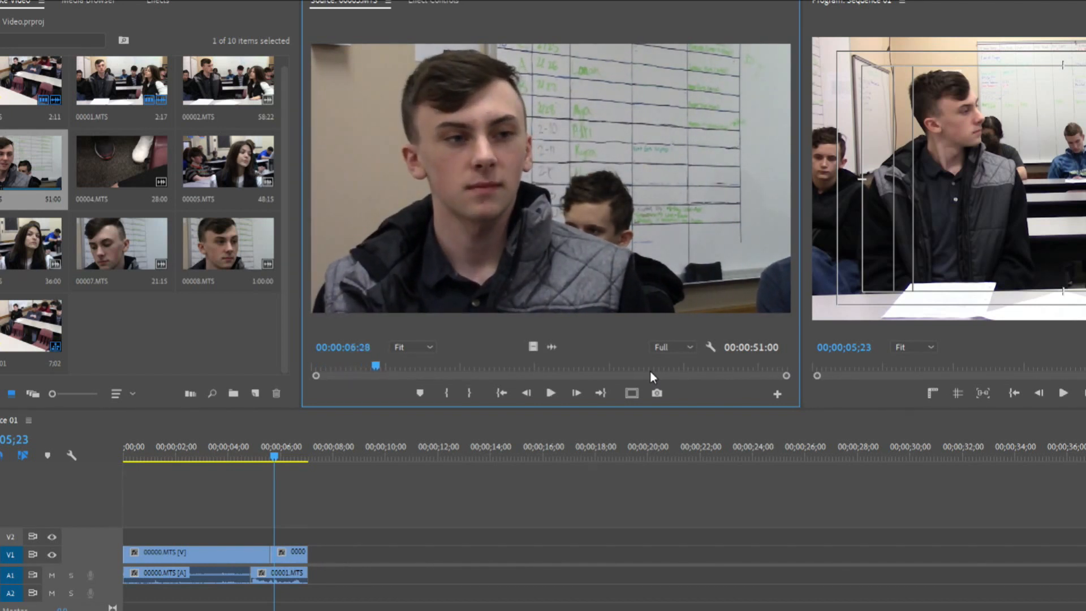
key("Left")
key("i")
- Mark the Out point of 00003.MTS at 00:00:12:13 and place the marked range on V1 and A1 directly after 00001.MTS
key("space")
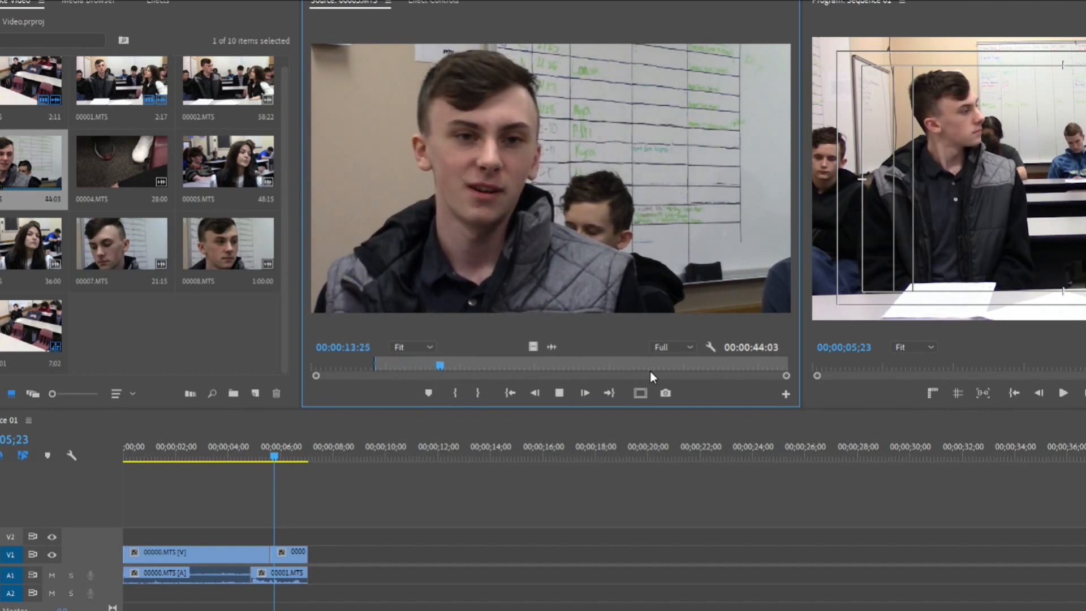
left_click(392, 364)
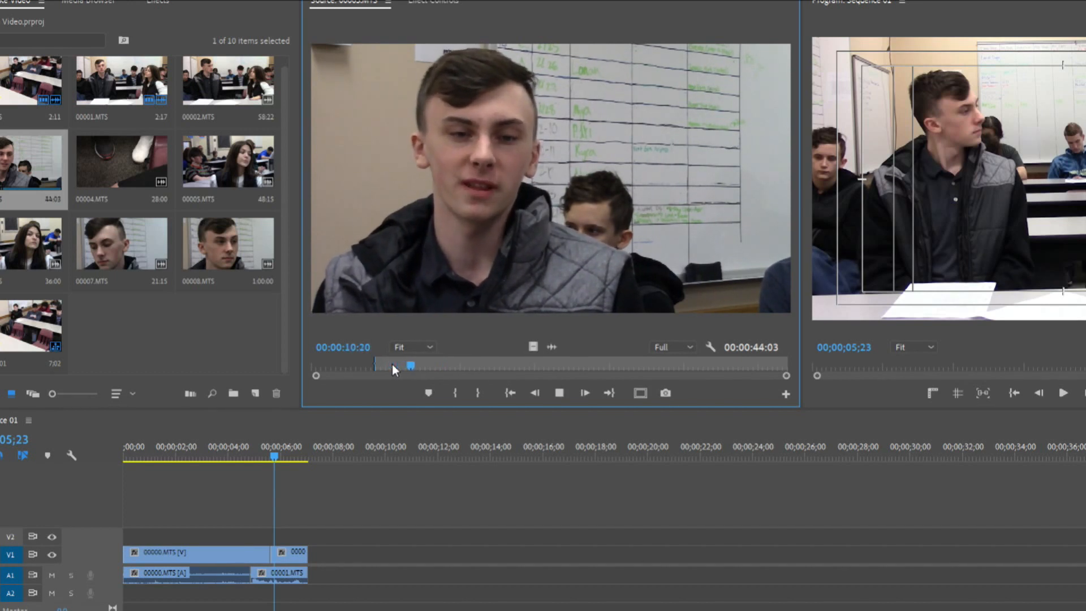
key("space")
key("Left")
key("Left")
key("Left")
key("Left")
key("Left")
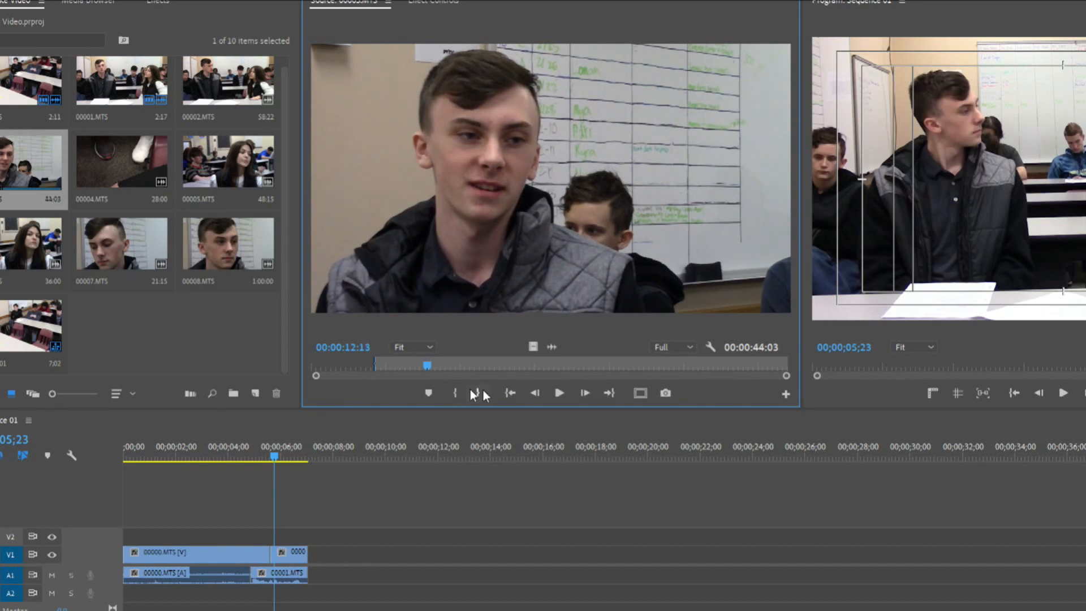
left_click(479, 392)
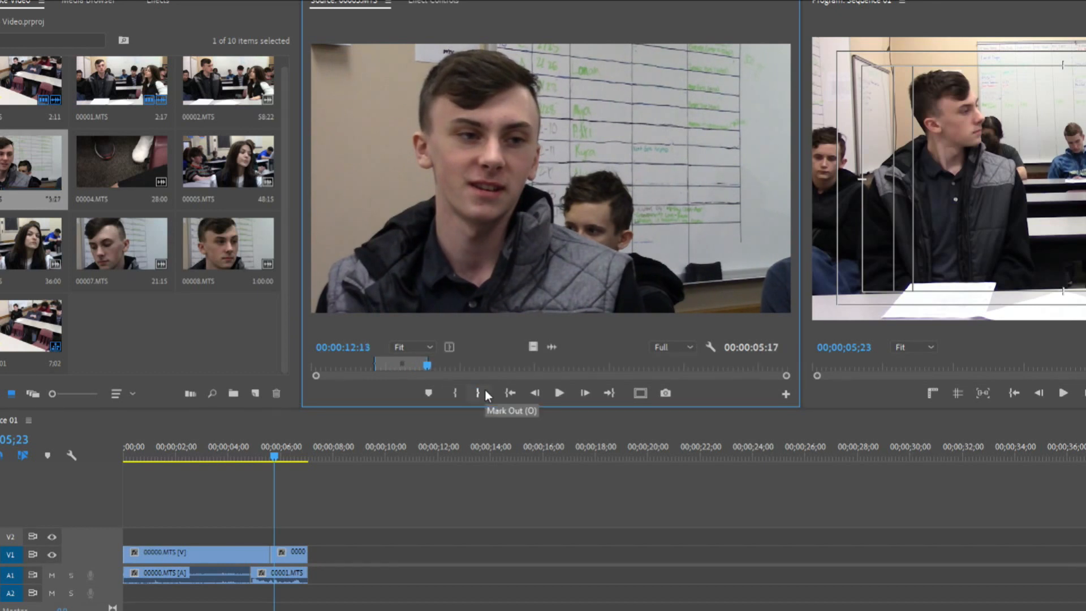
left_click_drag(500, 169, 316, 574)
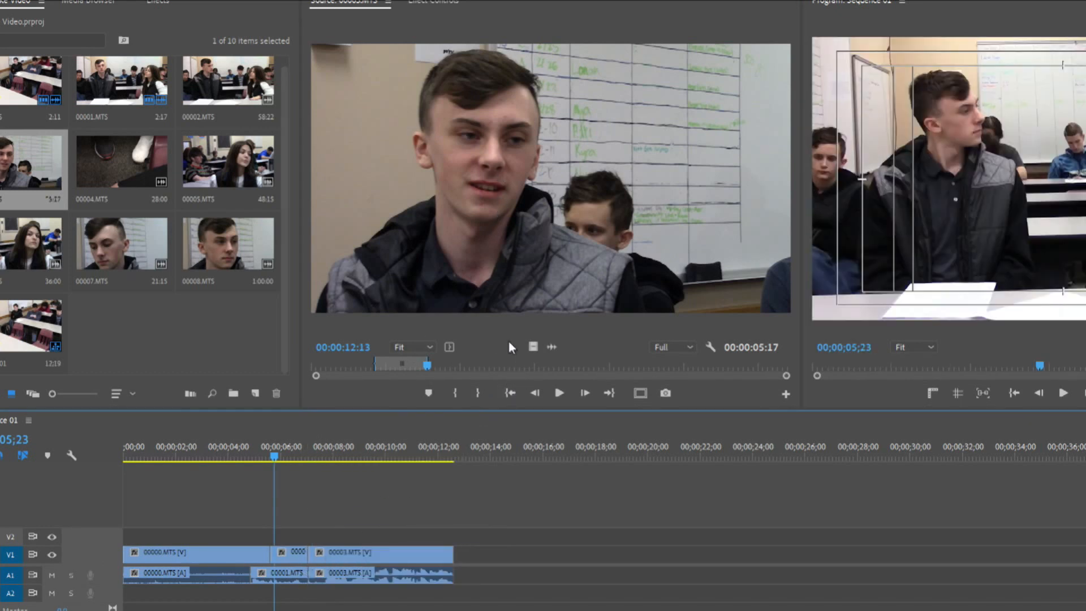
- Find the start of the next line in 00003.MTS and mark a new In point at 00:00:13:25
left_click(450, 365)
key("space")
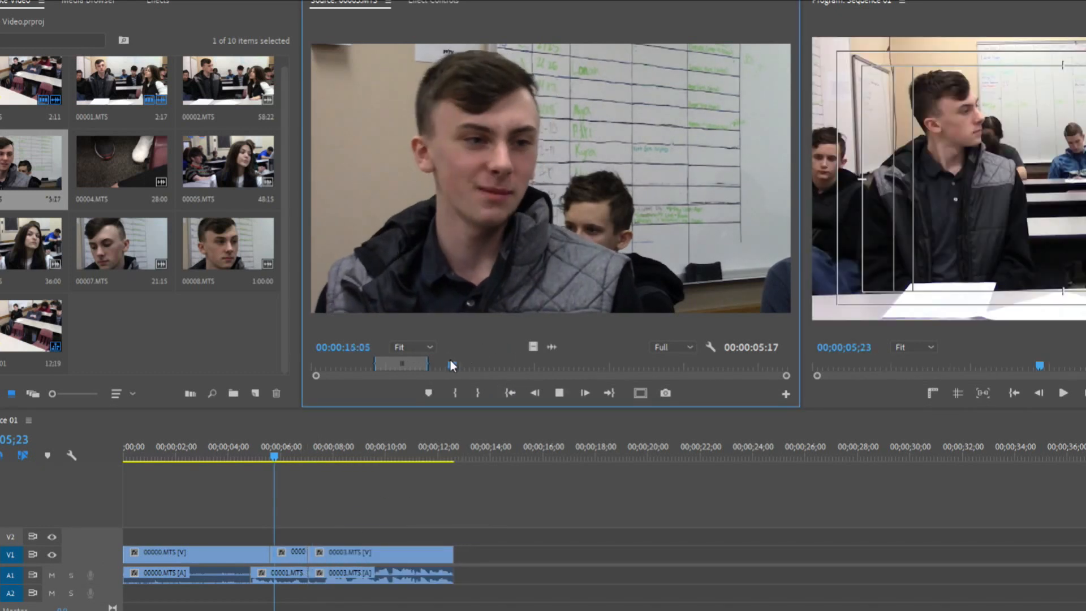
left_click(440, 362)
key("space")
key("space")
key("Left")
key("Left")
key("Left")
key("Left")
key("Left")
key("Left")
key("Left")
key("Left")
key("Left")
key("Left")
key("Left")
key("Left")
key("Left")
key("Left")
key("Left")
key("Left")
key("Left")
key("Left")
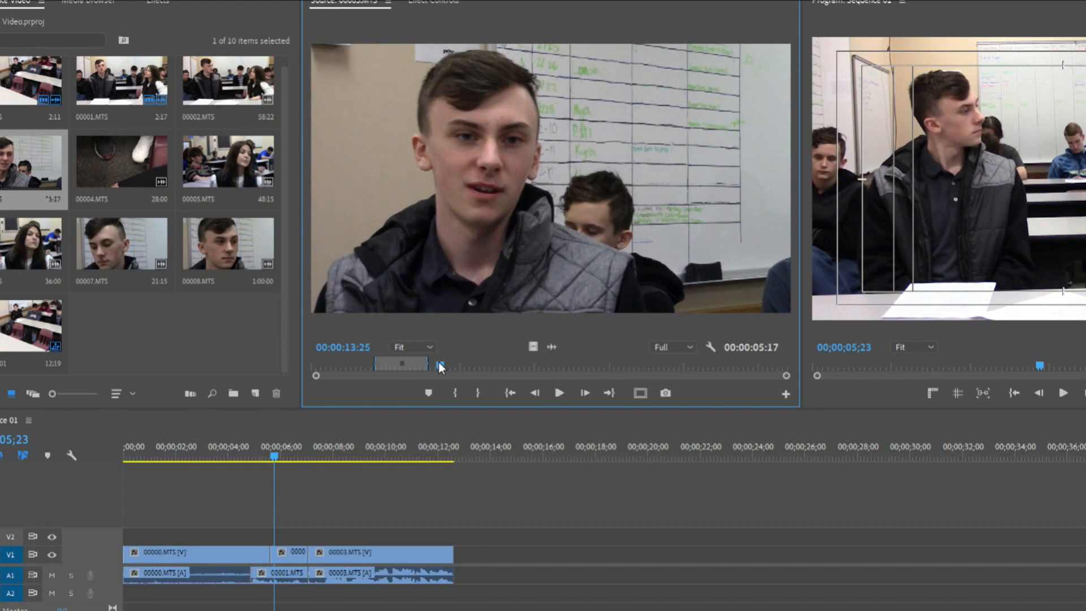
key("i")
- Mark the Out point of 00003.MTS at 00:00:15:23 and place this second range on V1 and A1 after the first 00003.MTS clip
key("space")
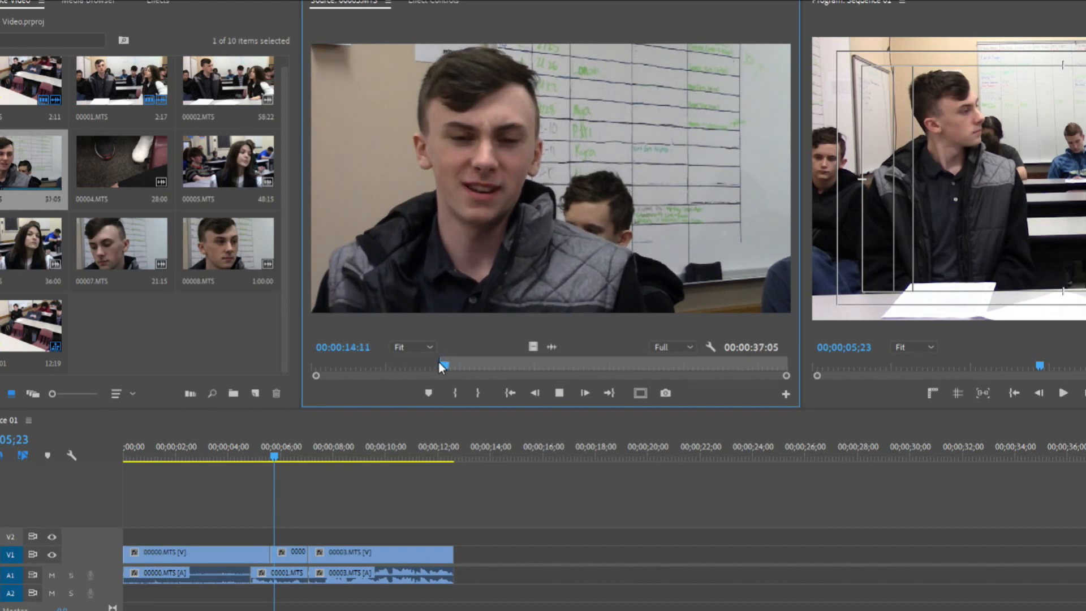
key("space")
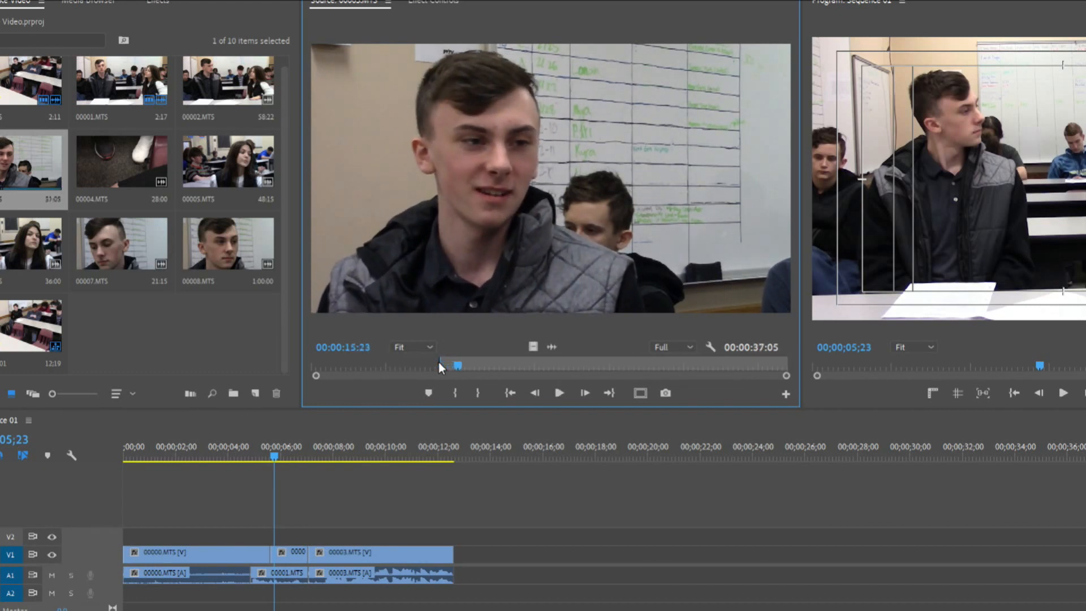
key("o")
left_click_drag(467, 326, 481, 569)
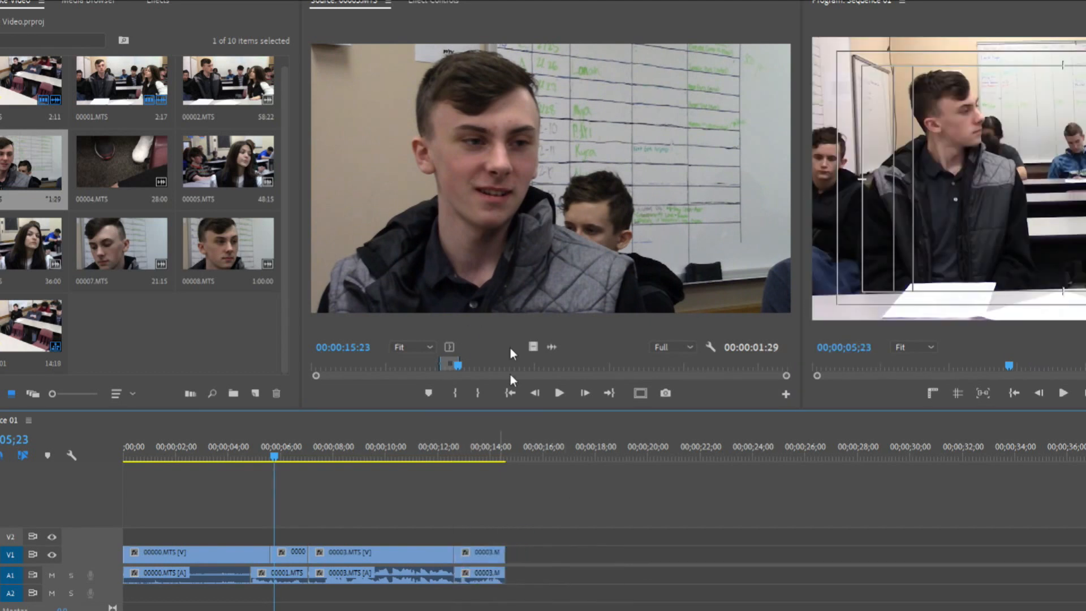
left_click(385, 398)
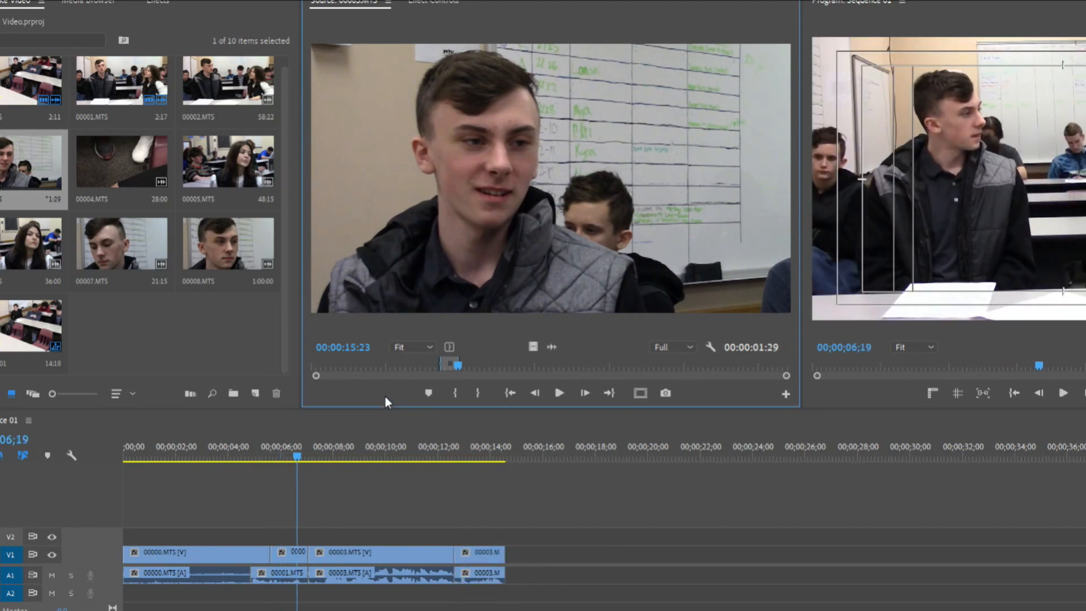
- Play on through 00003.MTS to the start of the next line and mark a new In point at about 00:00:27:15
key("space")
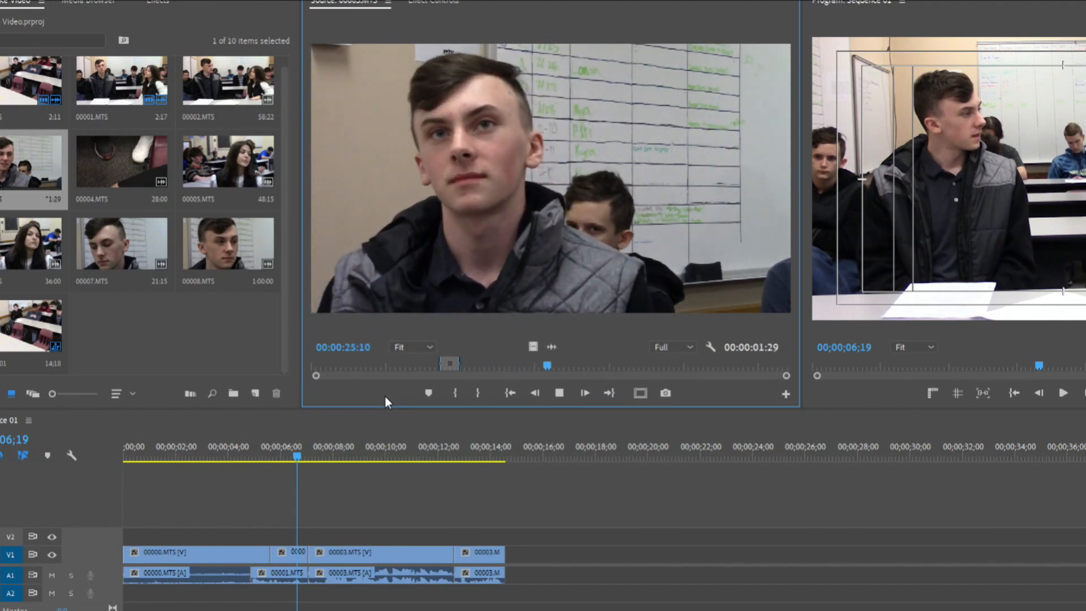
key("space")
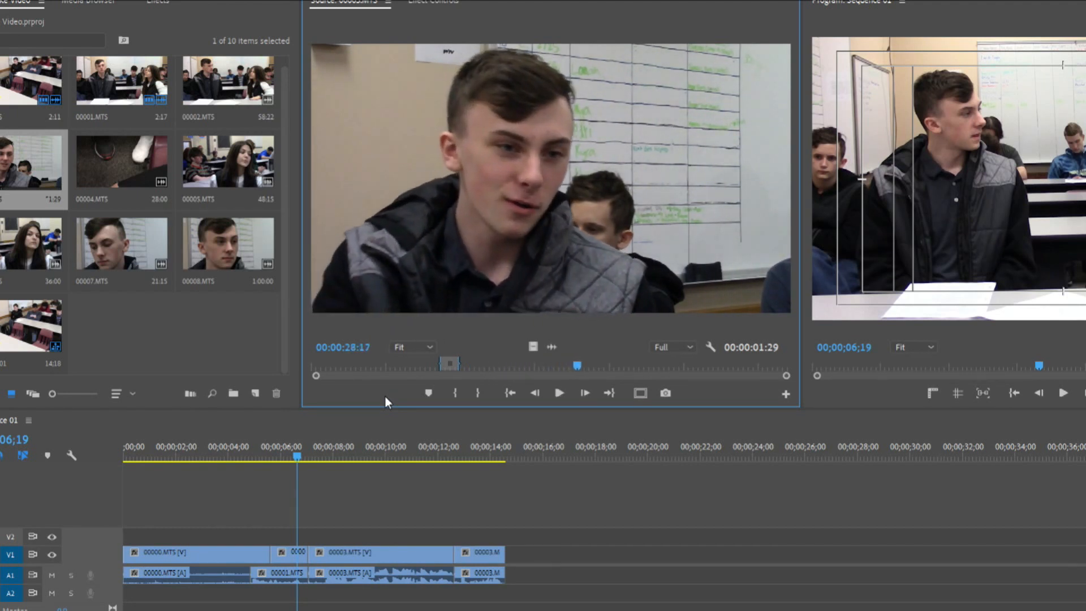
key("j")
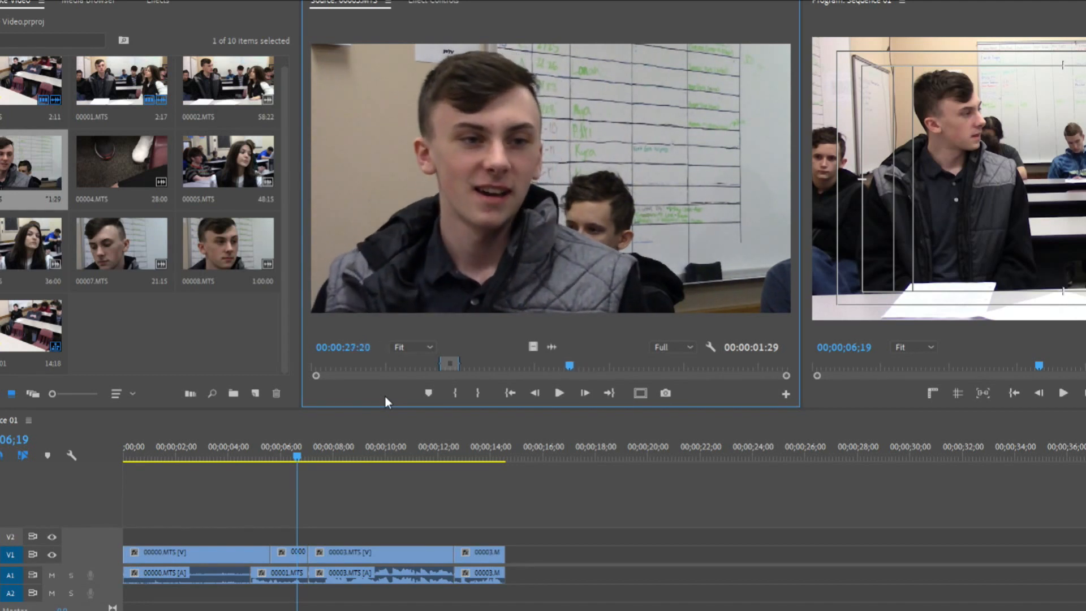
key("k")
key("i")
- Mark the Out point of 00003.MTS at 00:00:30:16 and place this third range on V1 and A1 at the end of the sequence
key("space")
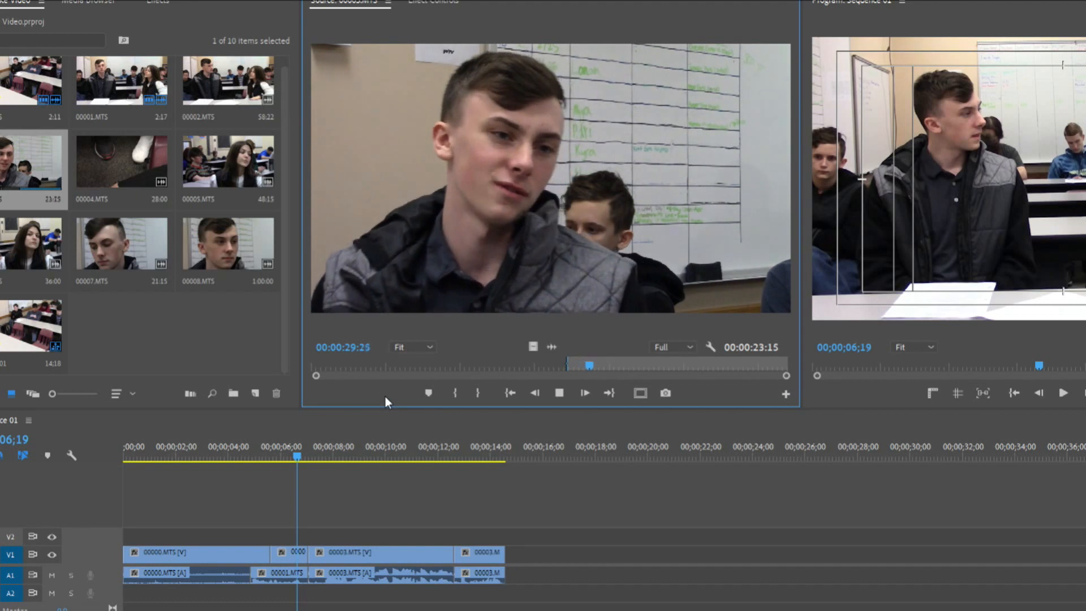
key("space")
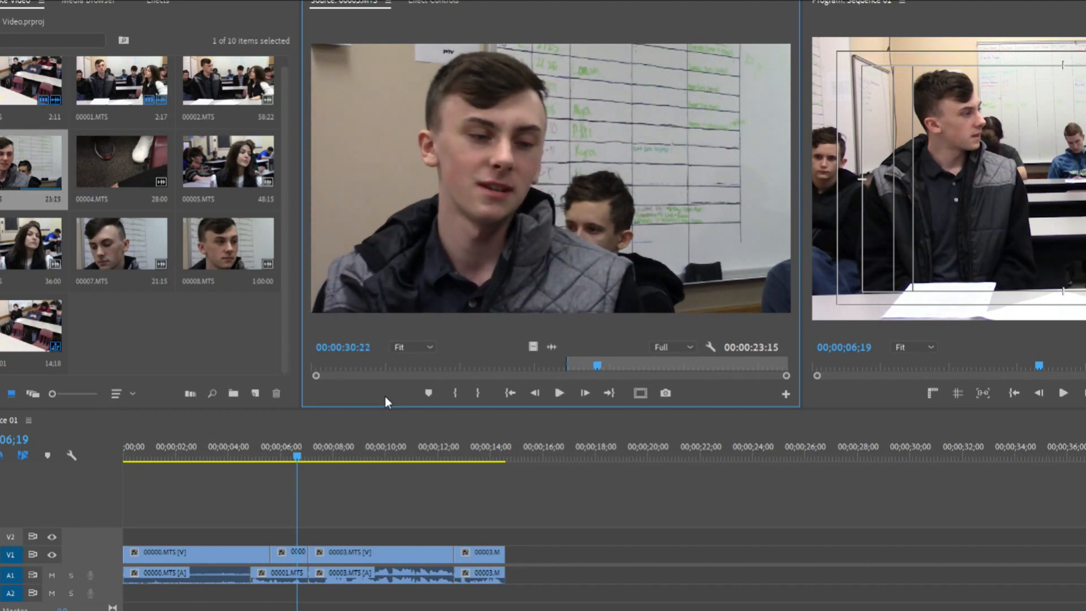
key("space")
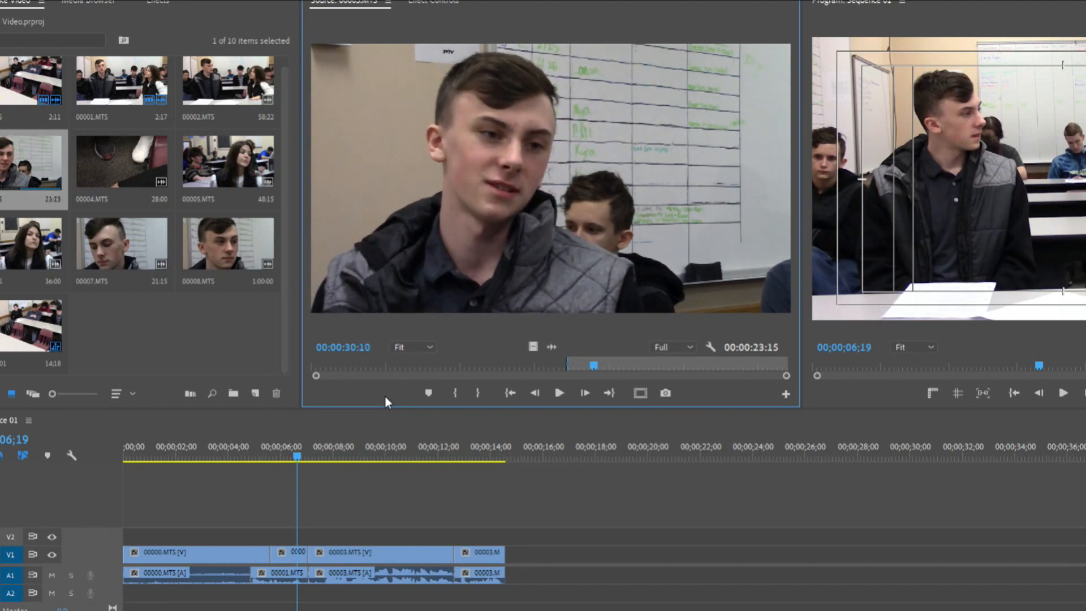
key("space")
key("Left")
key("Left")
key("Left")
key("Left")
key("Left")
key("Left")
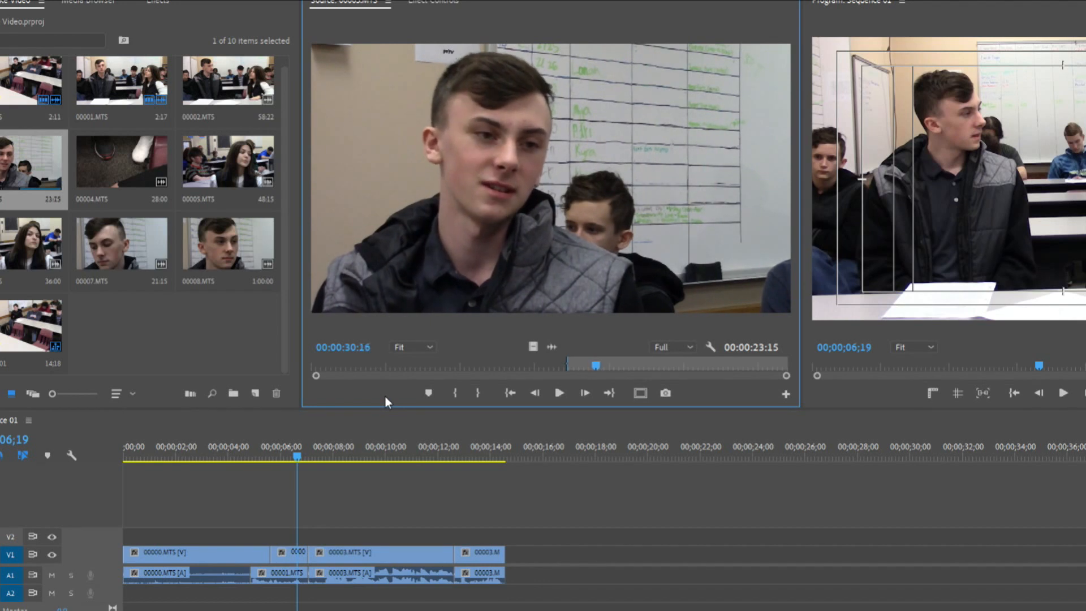
key("o")
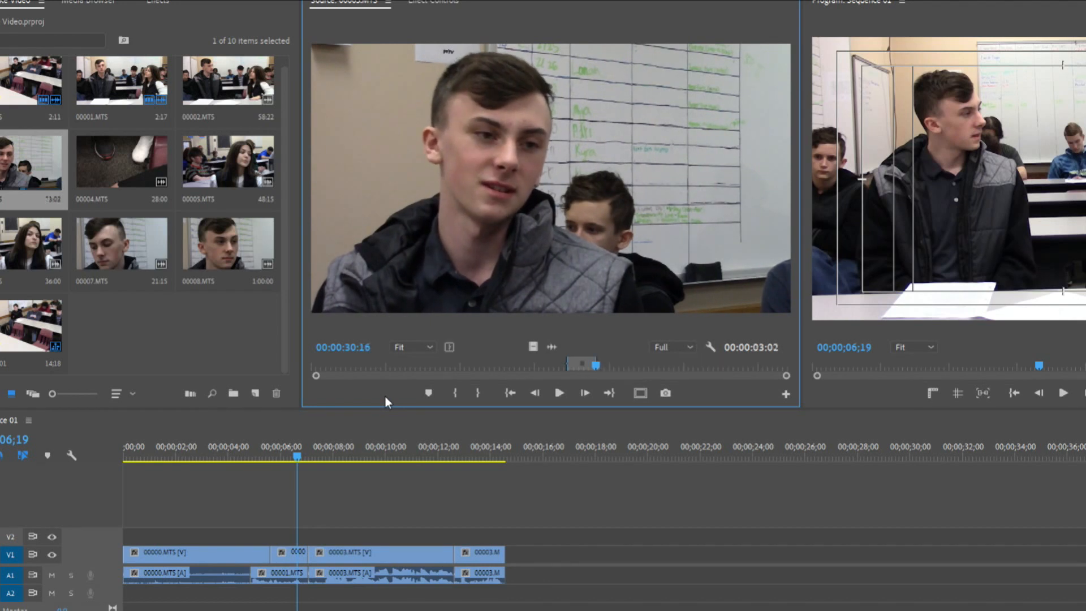
left_click_drag(663, 112, 509, 574)
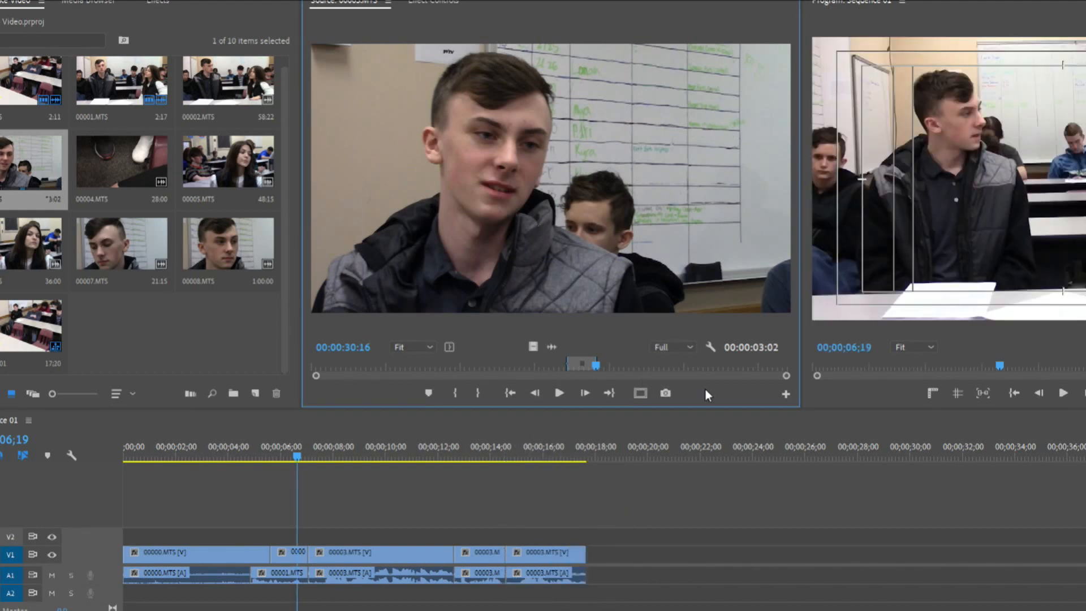
- Find the start of the following line in 00003.MTS and mark a new In point at about 00:00:40
key("space")
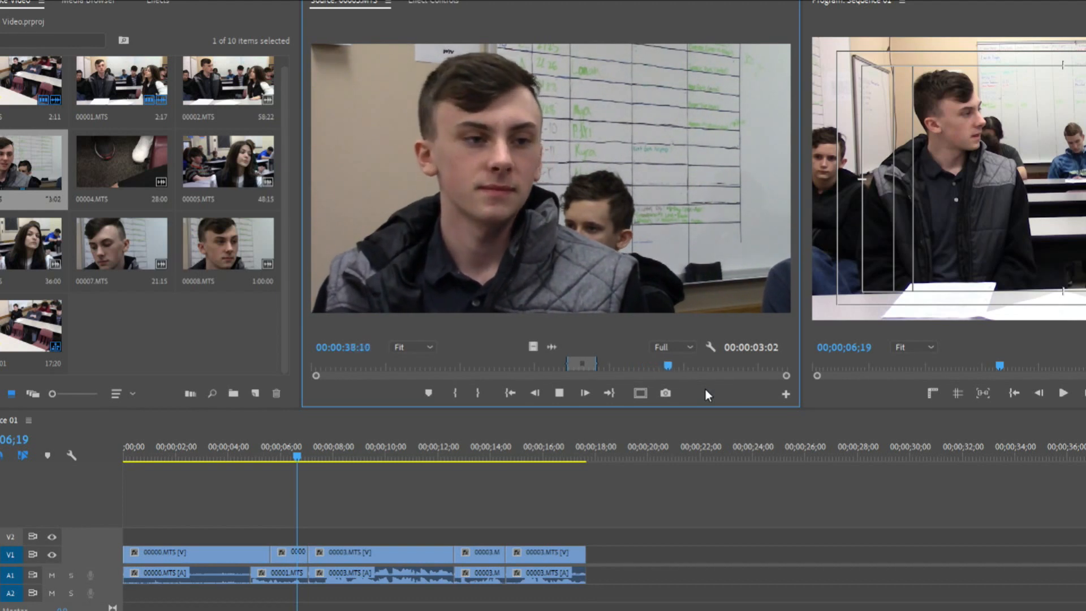
key("space")
key("End")
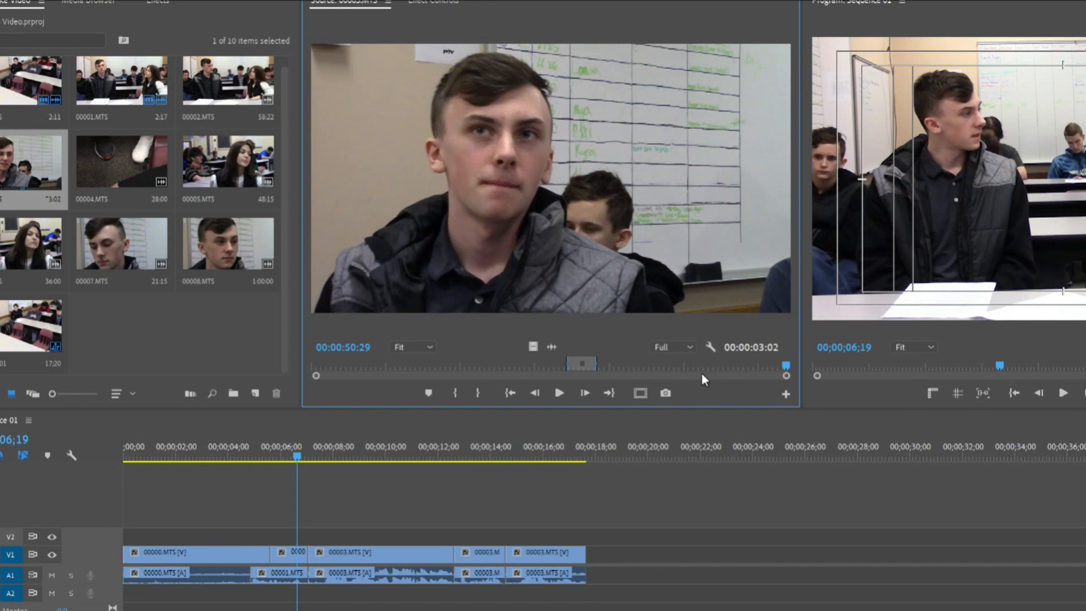
left_click(672, 366)
key("space")
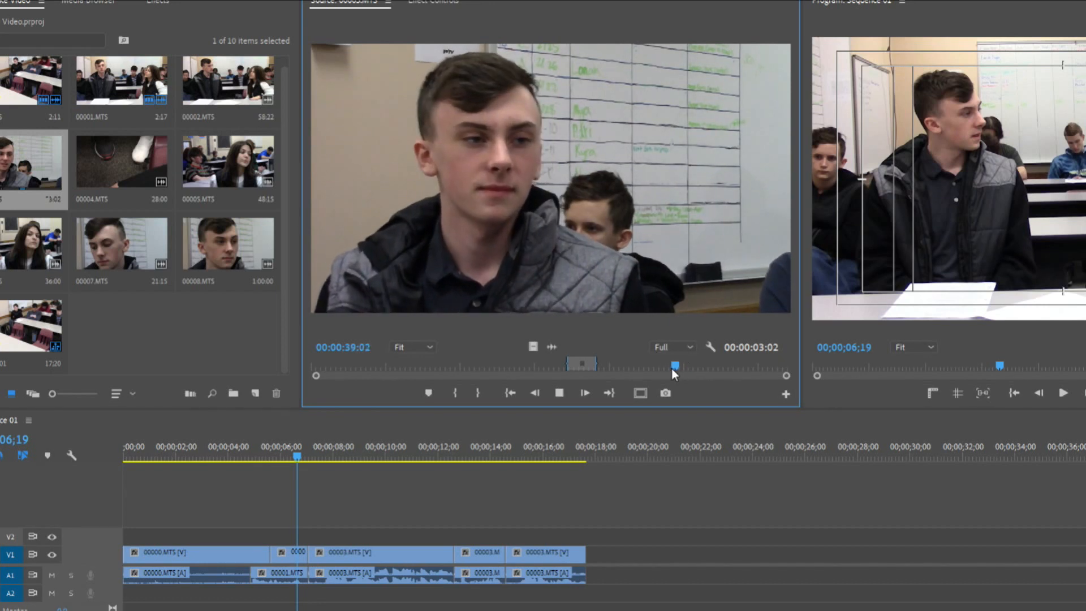
key("space")
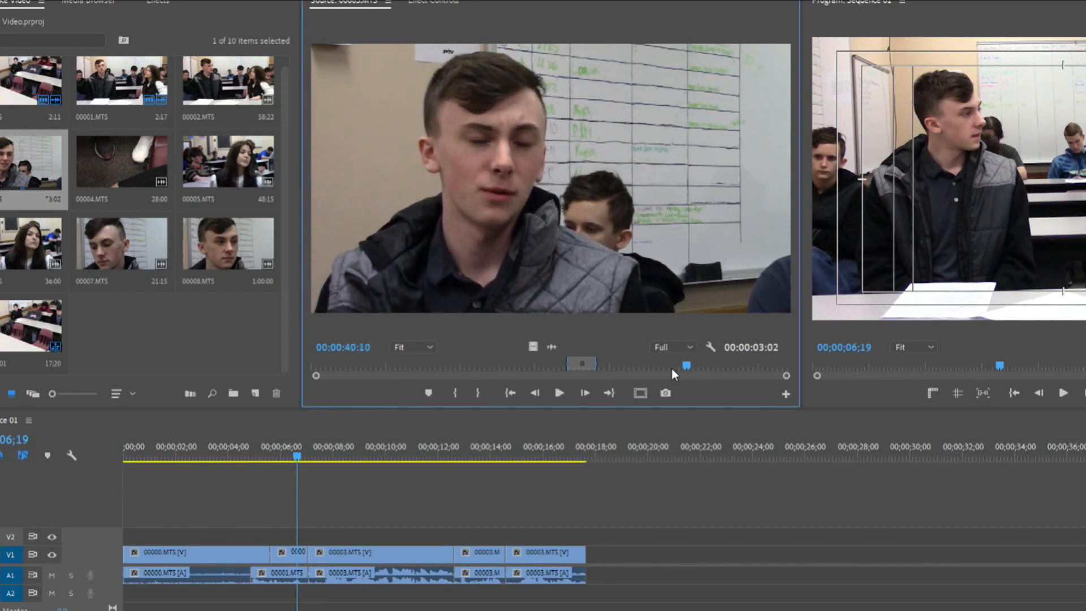
key("i")
- Mark the Out point of 00003.MTS at 00:00:41:18 and append this fourth range to V1 and A1 after the third 00003.MTS clip
key("space")
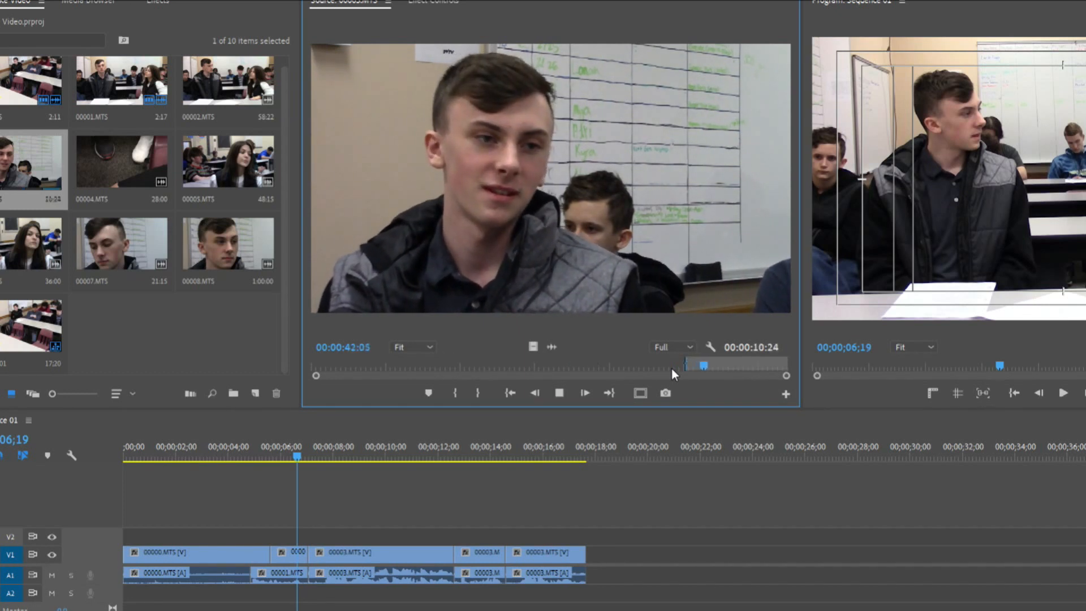
key("space")
left_click(695, 364)
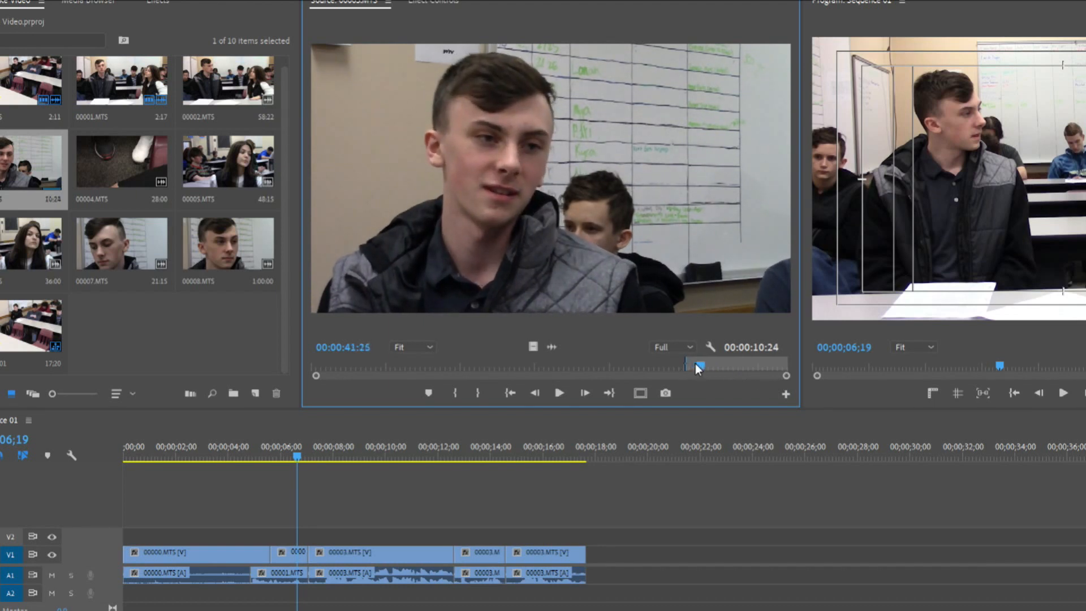
key("Left")
key("Left")
key("Left")
key("Left")
key("Left")
key("Left")
key("Left")
key("Left")
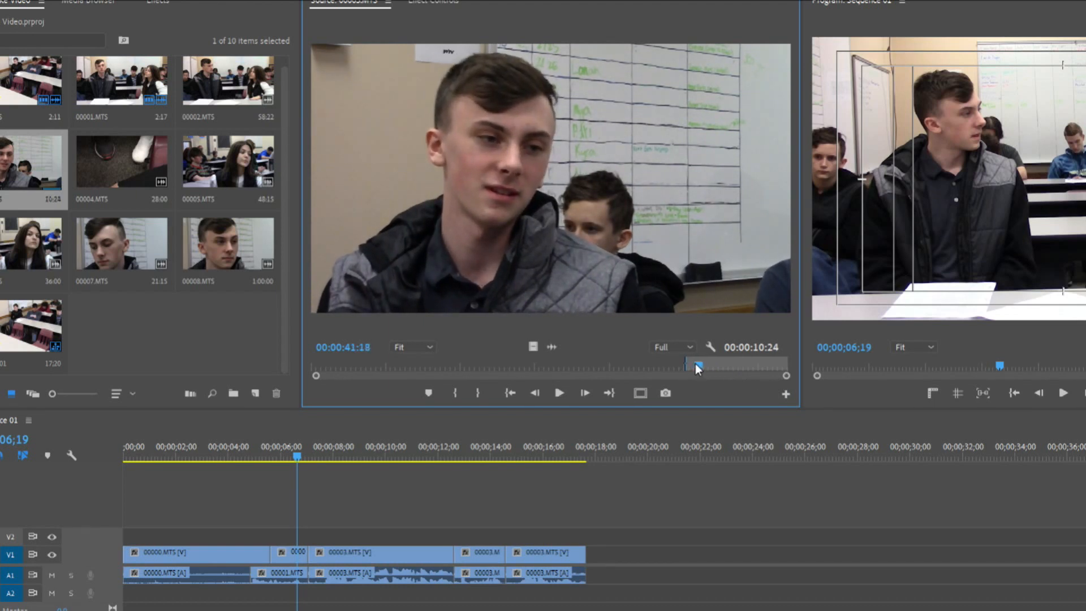
key("o")
key("space")
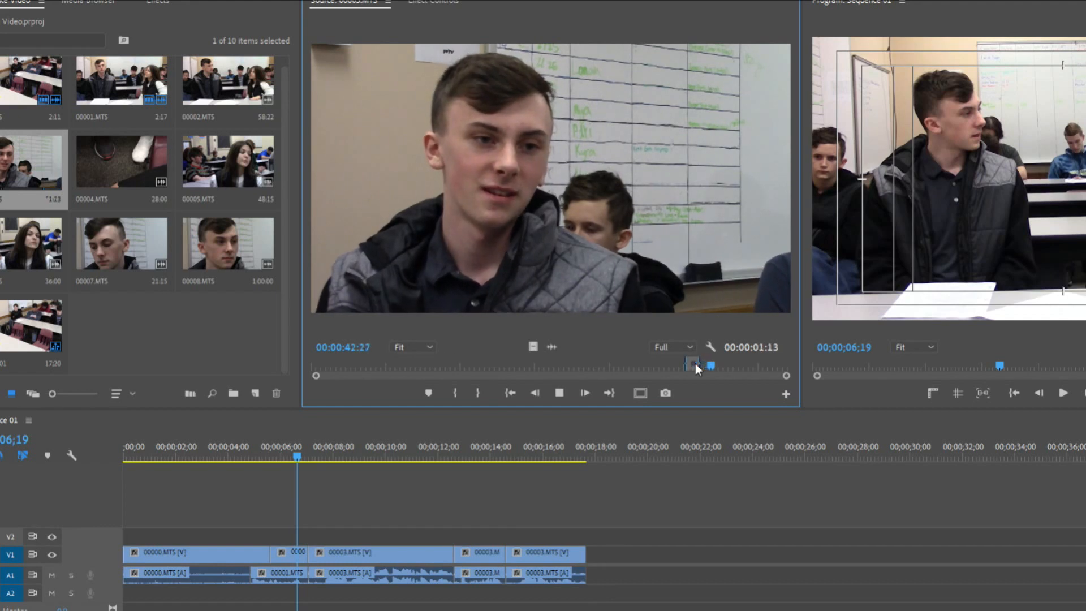
key("space")
left_click_drag(695, 363, 601, 553)
- Locate the beginning of the last needed line in 00003.MTS and mark a new In point just before 00:00:43
left_click(690, 391)
key("space")
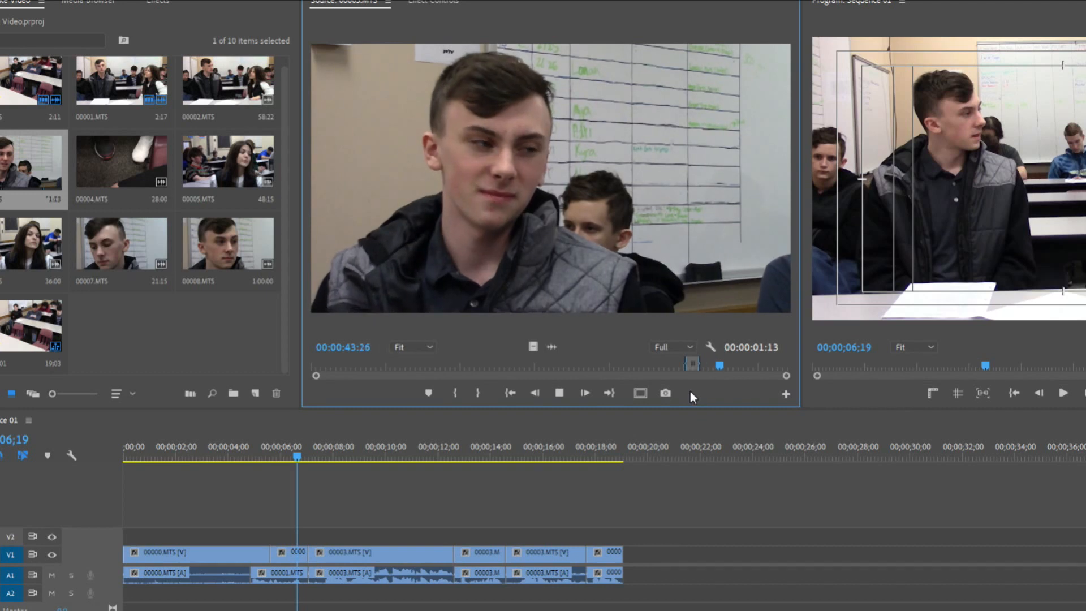
key("space")
left_click_drag(711, 365, 709, 367)
key("i")
- Mark the Out point of 00003.MTS at 00:00:48:23 and place this fifth range on V1 and A1 after the fourth 00003.MTS clip
key("space")
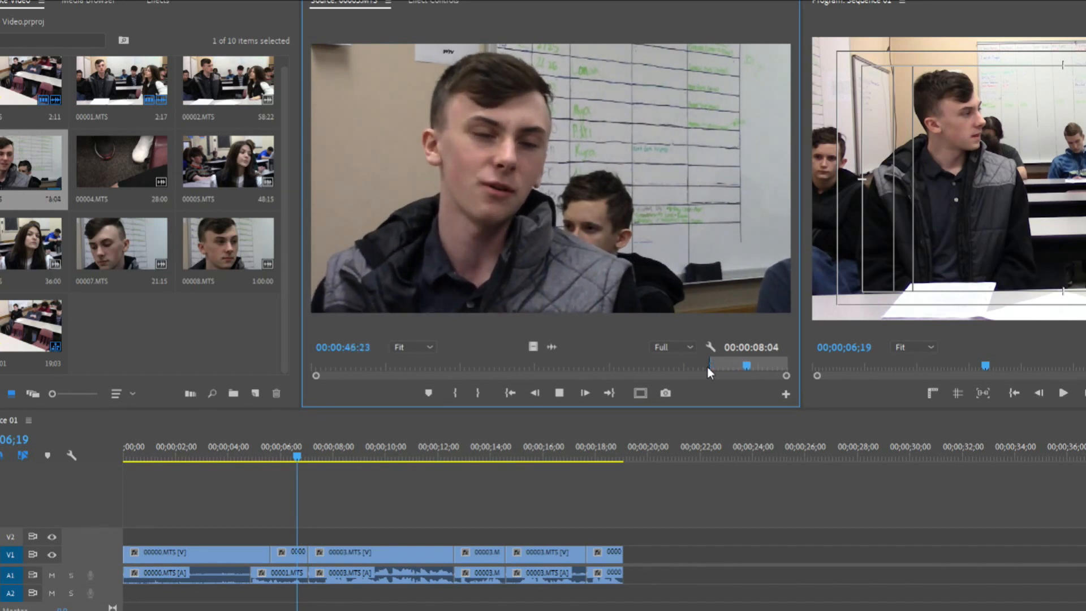
key("space")
left_click(484, 398)
left_click_drag(614, 195, 630, 572)
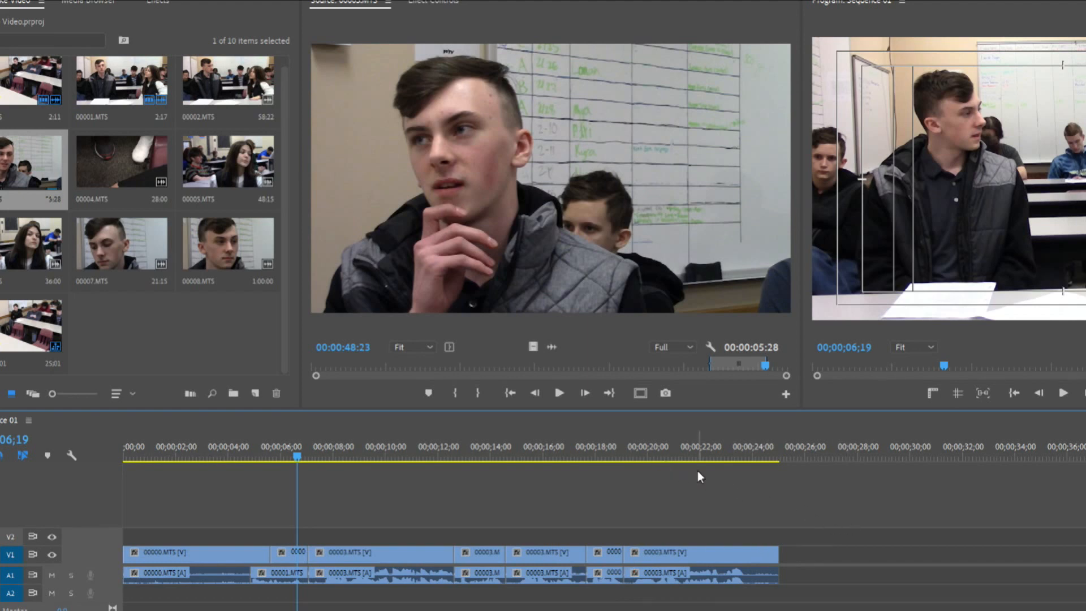
- Open 00001.MTS, 00003.MTS and 00005.MTS in turn, and review 00005.MTS for the actress's reply
double_click(116, 83)
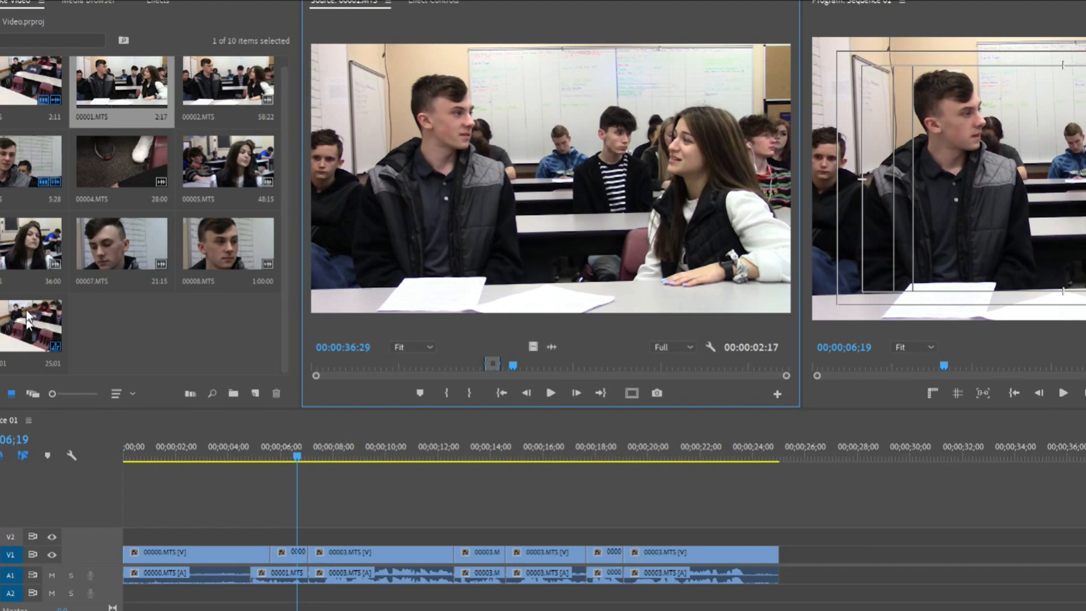
double_click(22, 171)
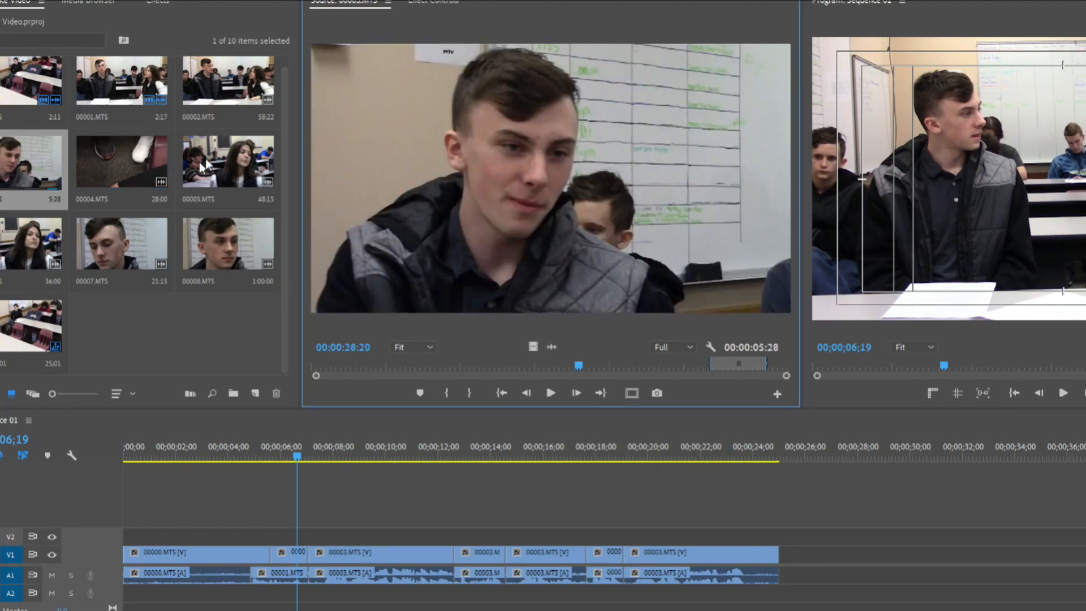
double_click(225, 160)
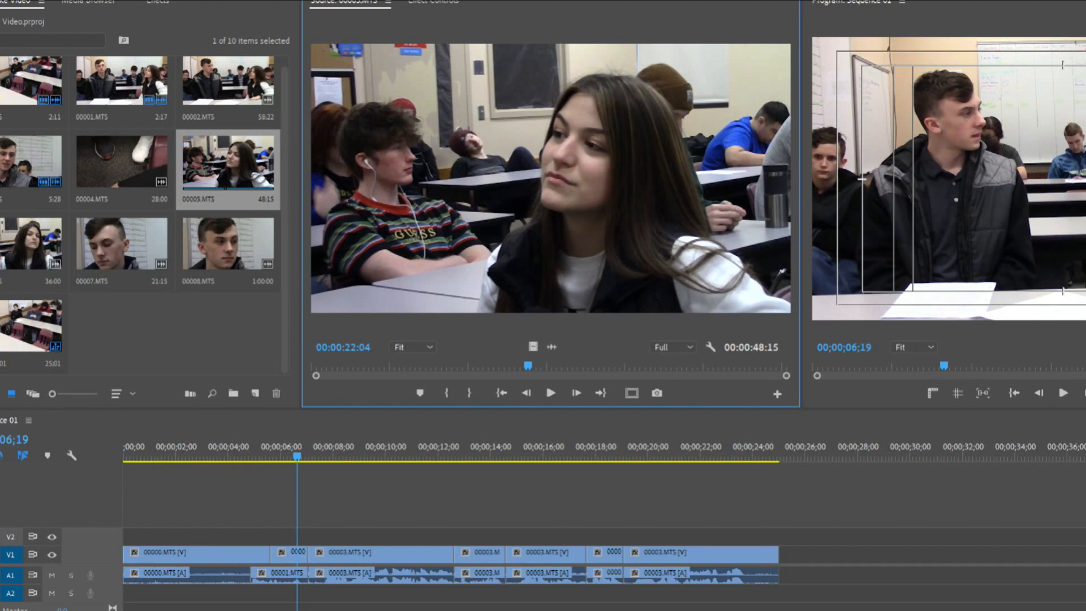
key("Home")
key("space")
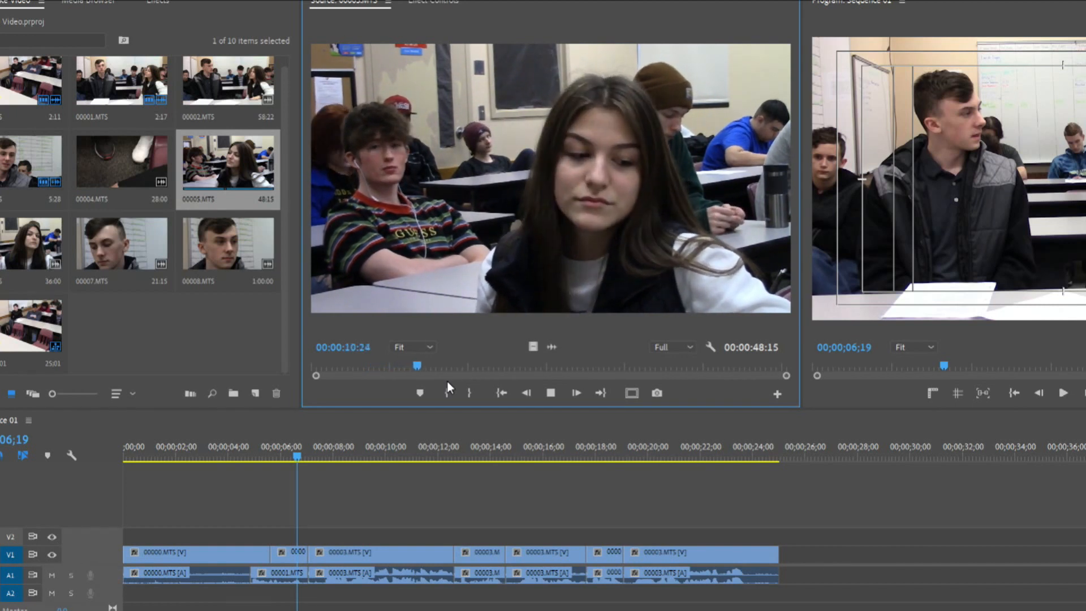
left_click_drag(455, 371, 477, 368)
key("space")
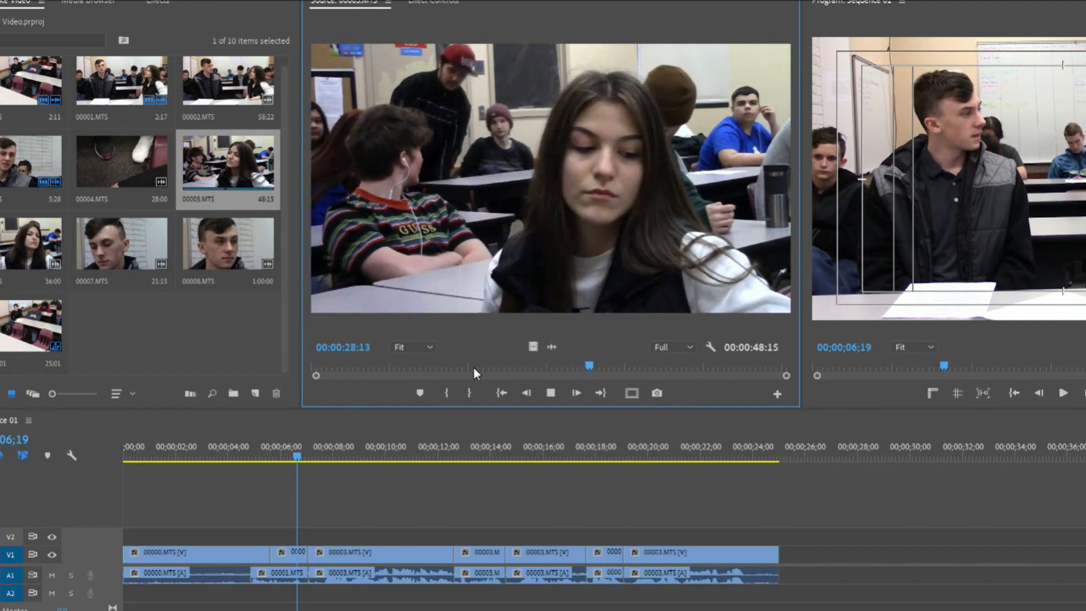
key("space")
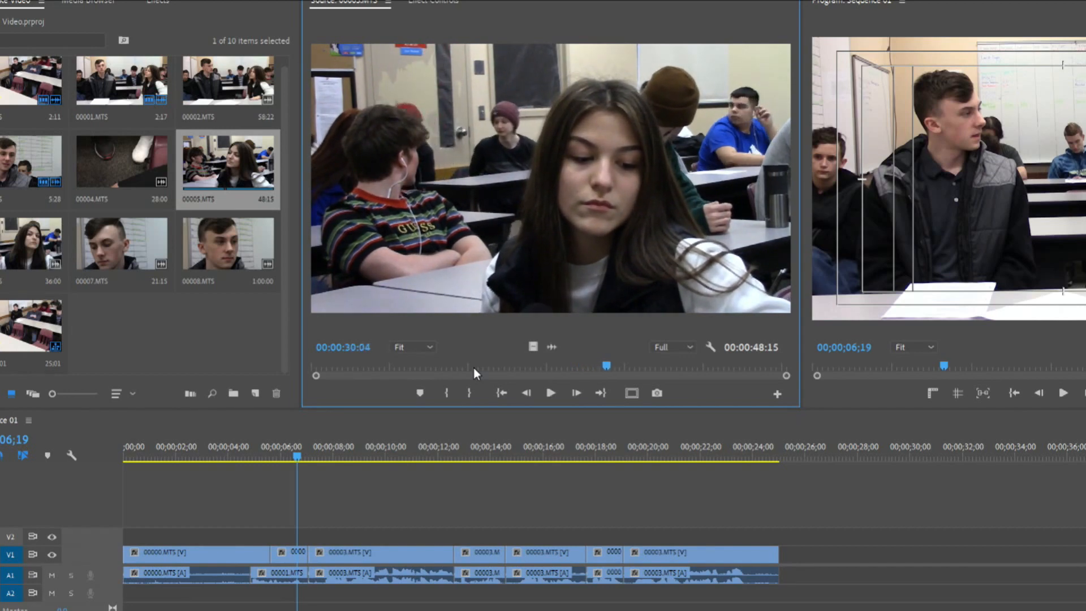
left_click_drag(598, 364, 734, 374)
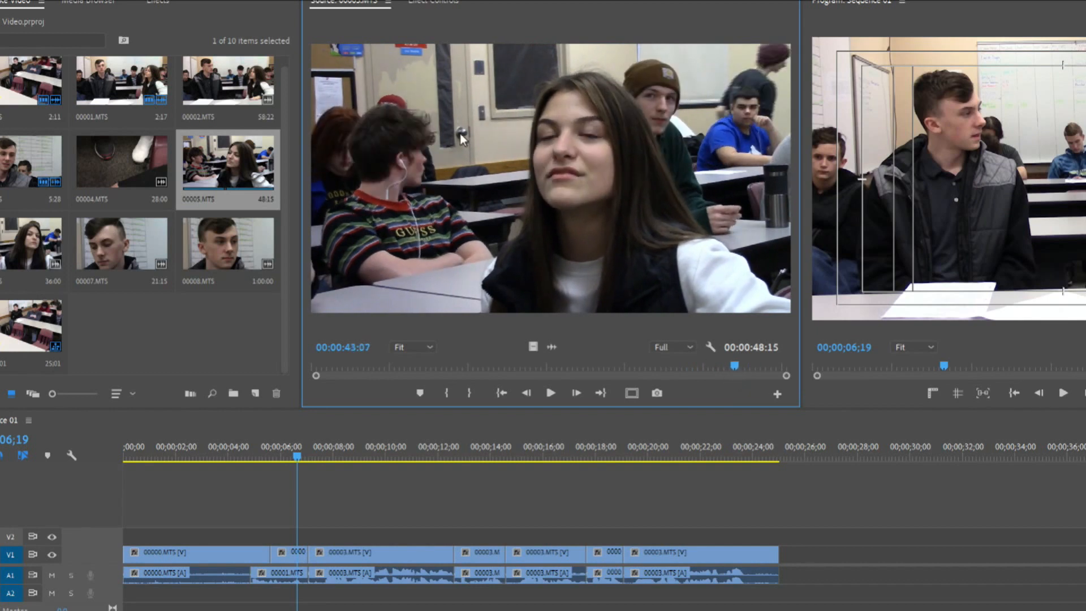
- Open 00006.MTS in the source monitor, find where the reply starts and mark its In point at 00:00:12:10
double_click(31, 251)
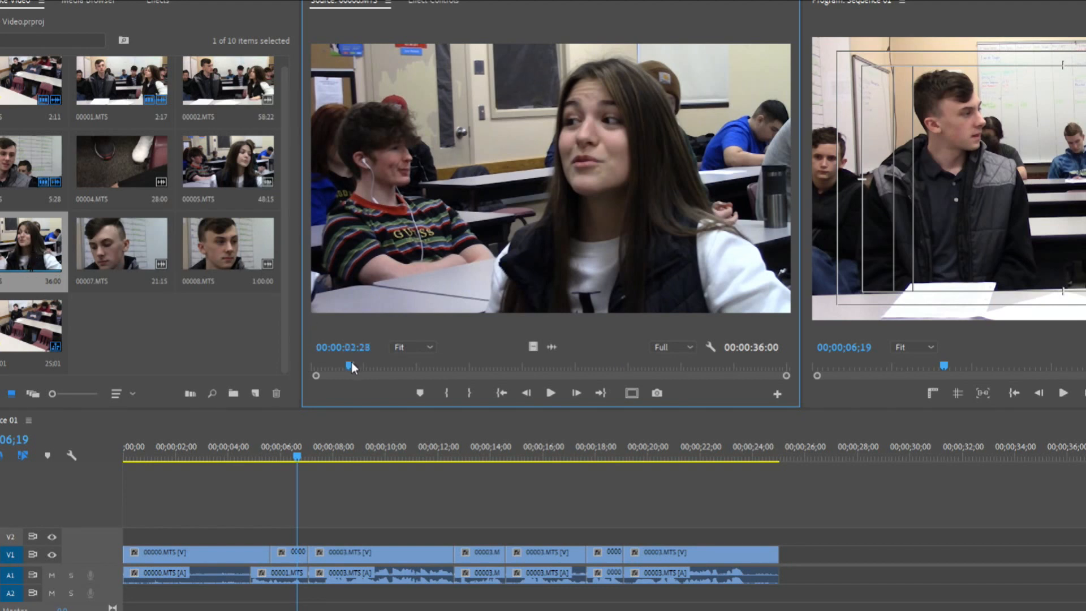
left_click_drag(351, 367, 330, 367)
key("space")
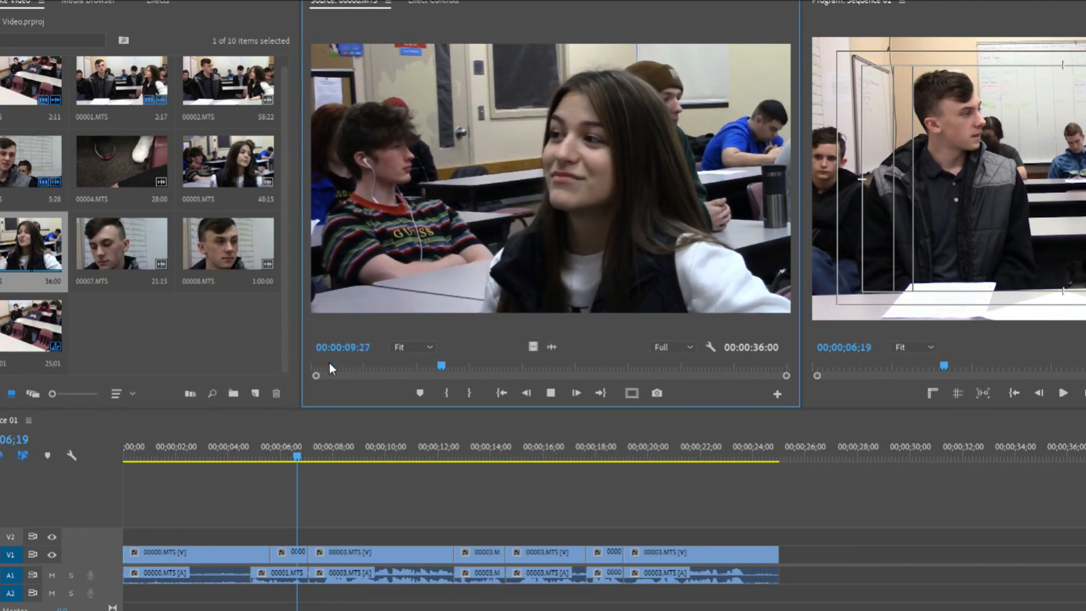
key("space")
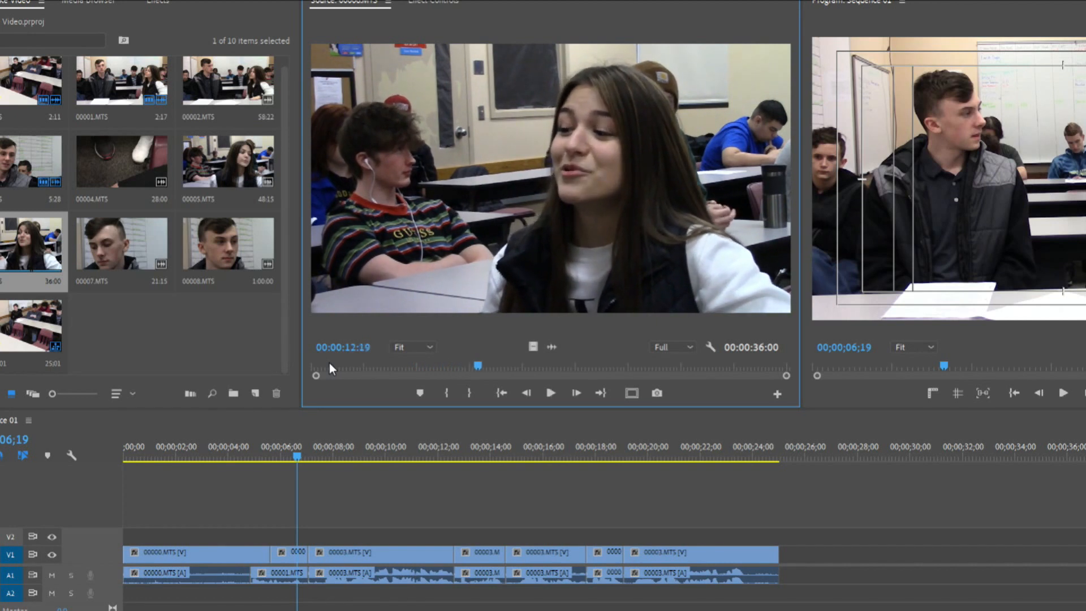
key("j")
key("k")
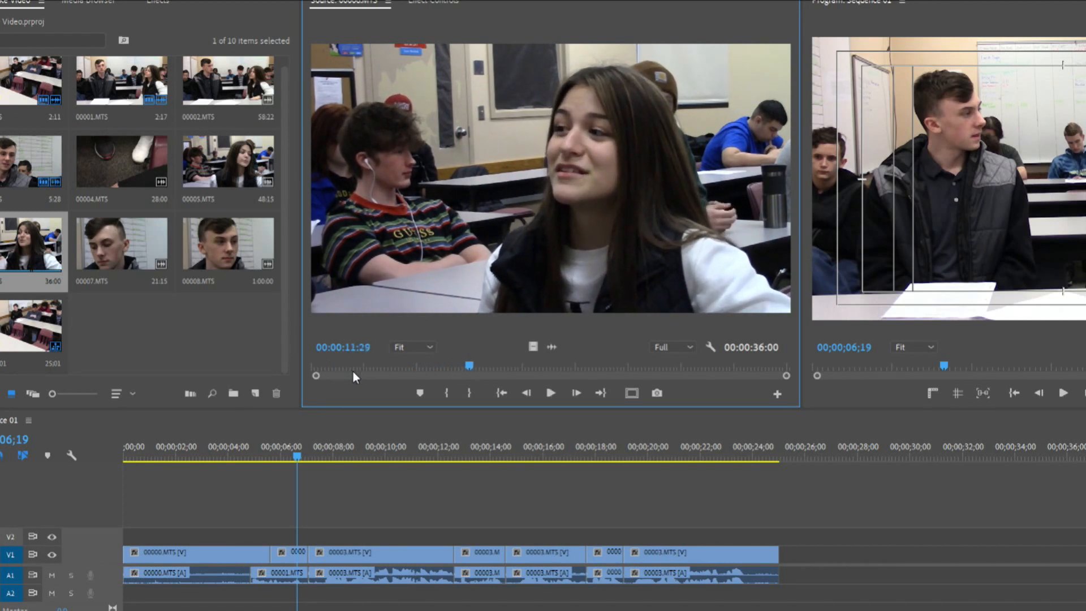
key("space")
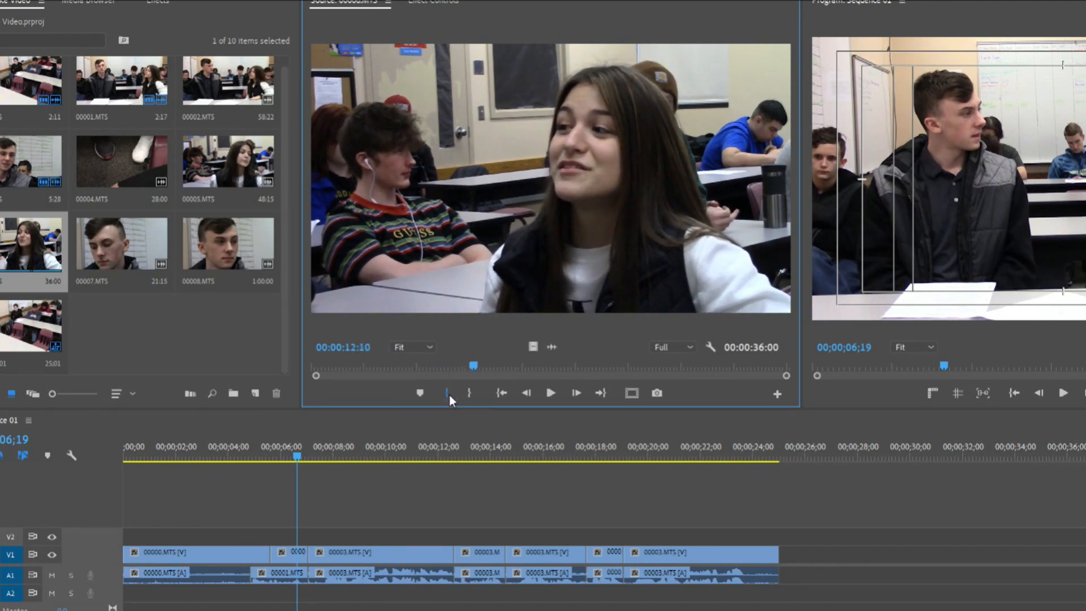
left_click(449, 395)
- Mark the Out point of 00006.MTS at 00:00:13:28 and place the marked range on V1 and A1 directly after the last 00003.MTS clip
key("space")
key("Left")
key("Left")
key("Left")
key("Left")
key("Left")
key("Left")
key("Left")
key("Left")
key("Left")
key("Left")
key("Left")
key("Right")
key("Right")
key("Right")
key("Right")
key("Right")
key("Right")
key("Right")
key("Left")
key("Left")
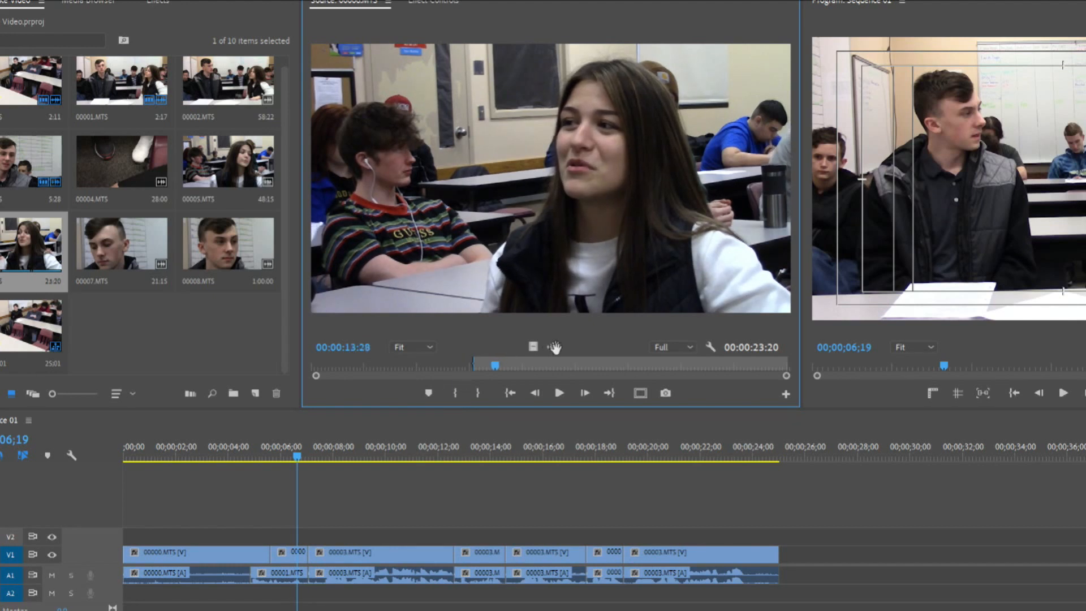
left_click(483, 397)
left_click_drag(601, 116, 783, 552)
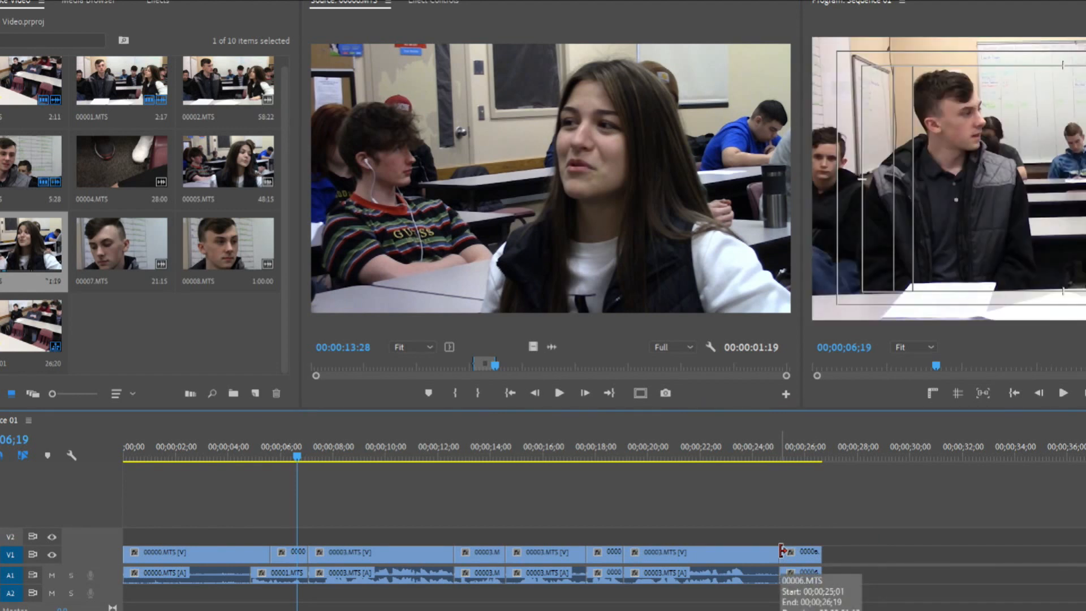
- Play 00006.MTS onward from the previous Out point and mark a new In point at 00:00:15:17
left_click(373, 402)
key("space")
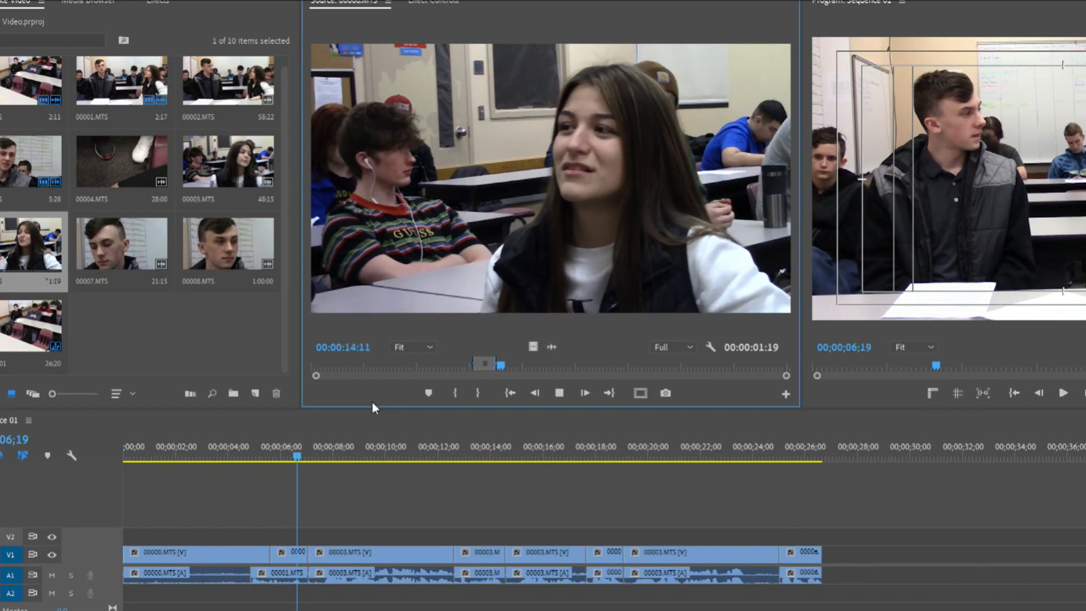
key("space")
key("Left")
key("Left")
key("i")
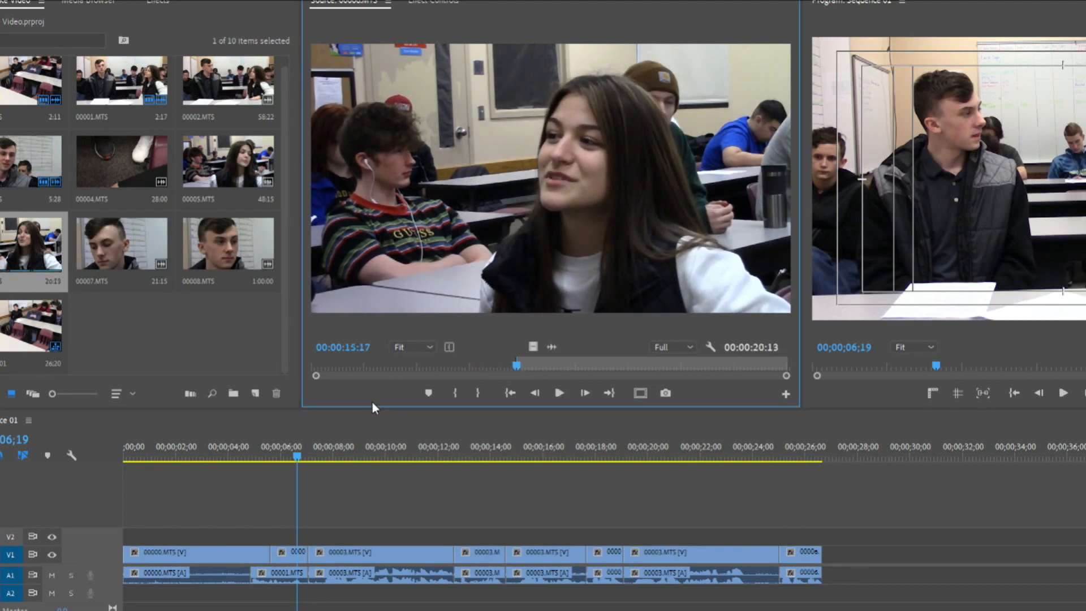
- Mark the Out point of 00006.MTS at 00:00:19:15 and place this second range on V1 and A1 after the first 00006.MTS clip
key("space")
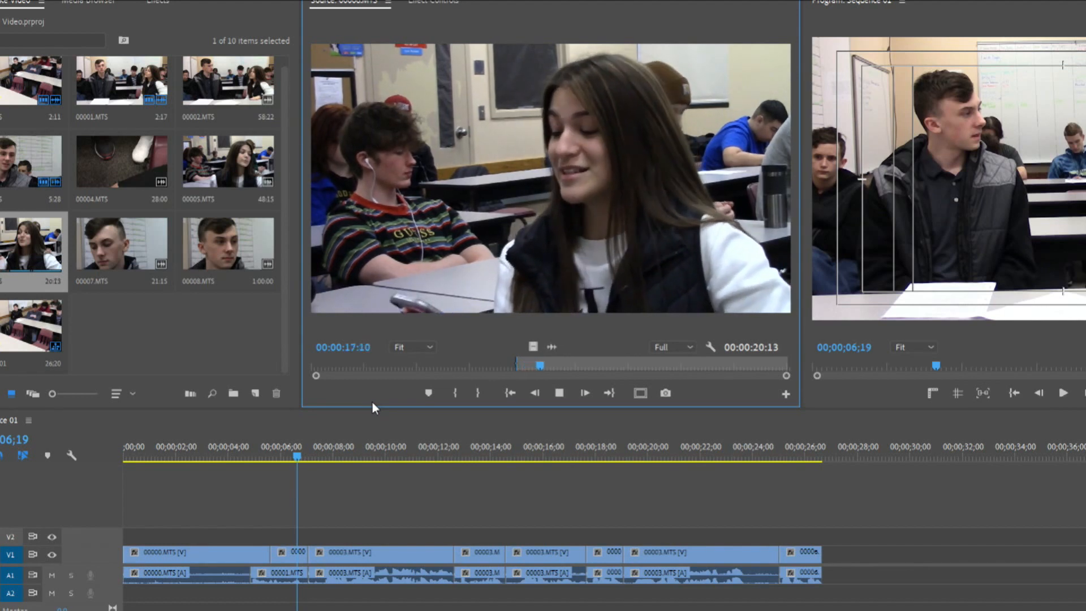
key("space")
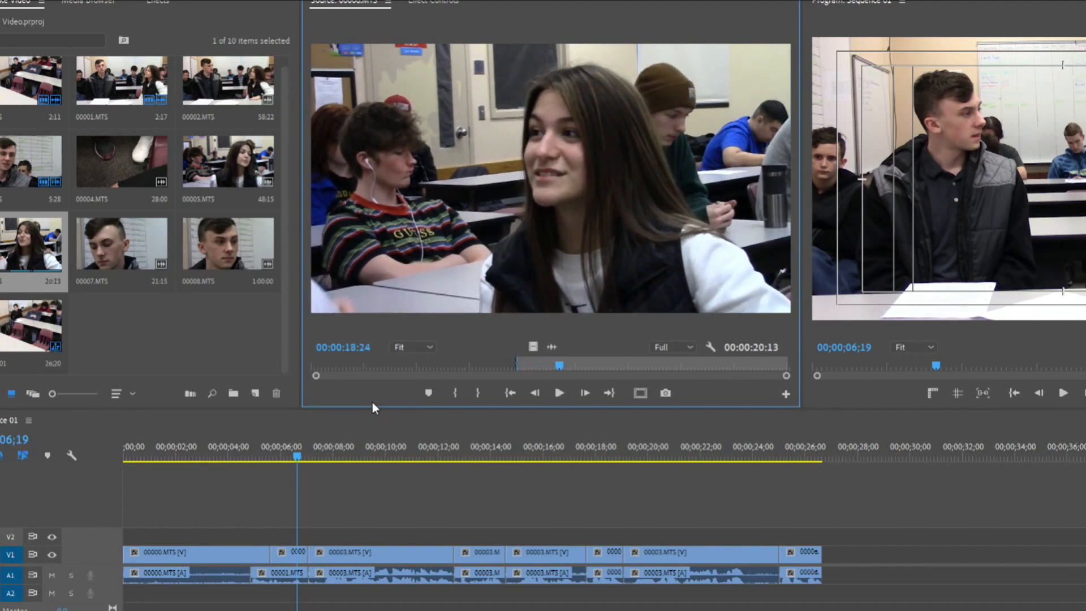
key("space")
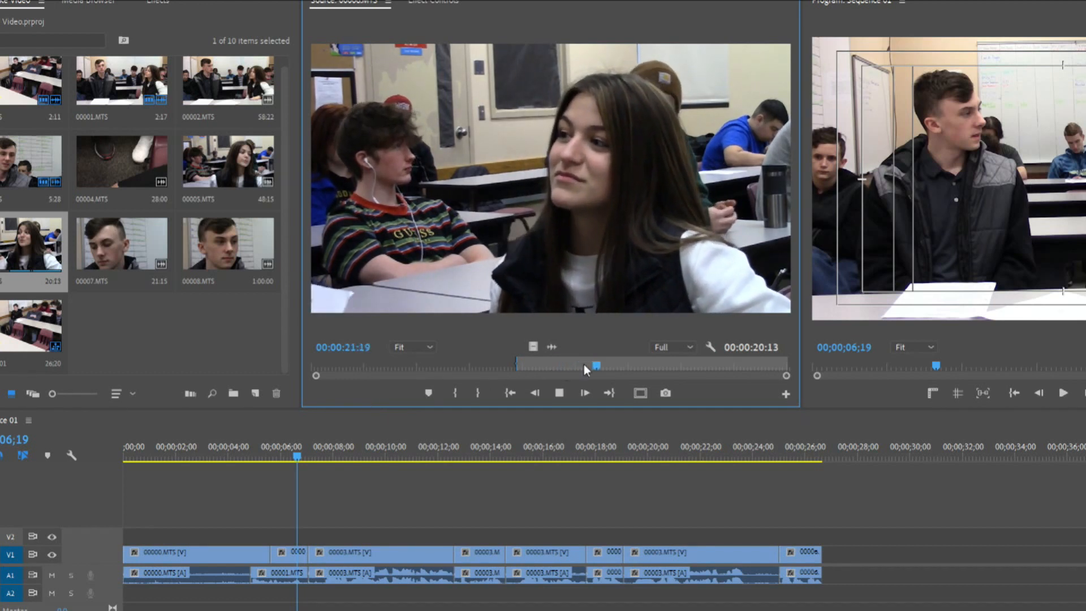
left_click_drag(595, 364, 542, 371)
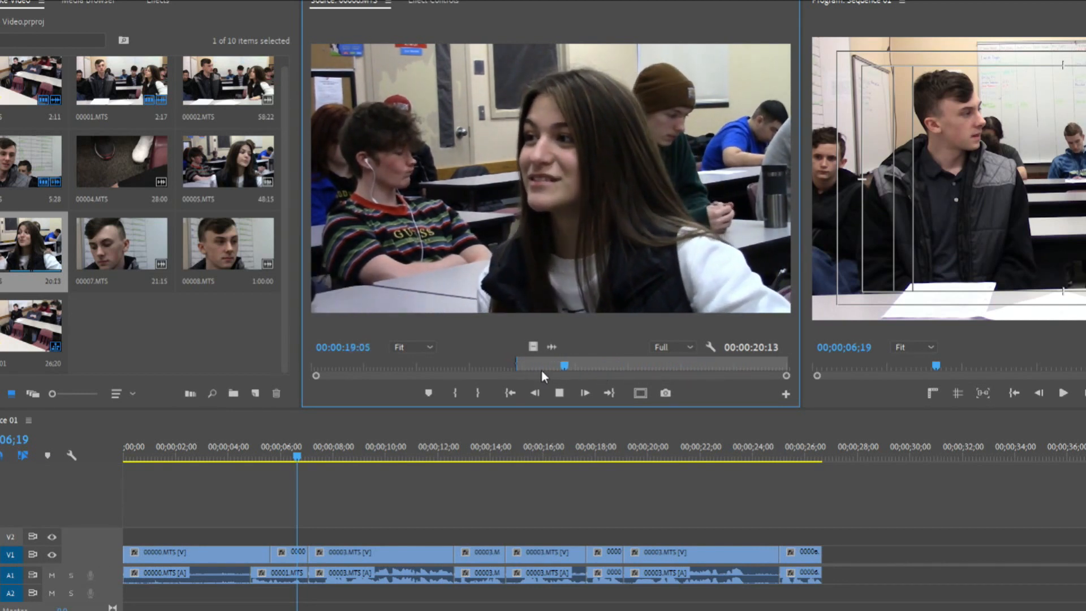
key("space")
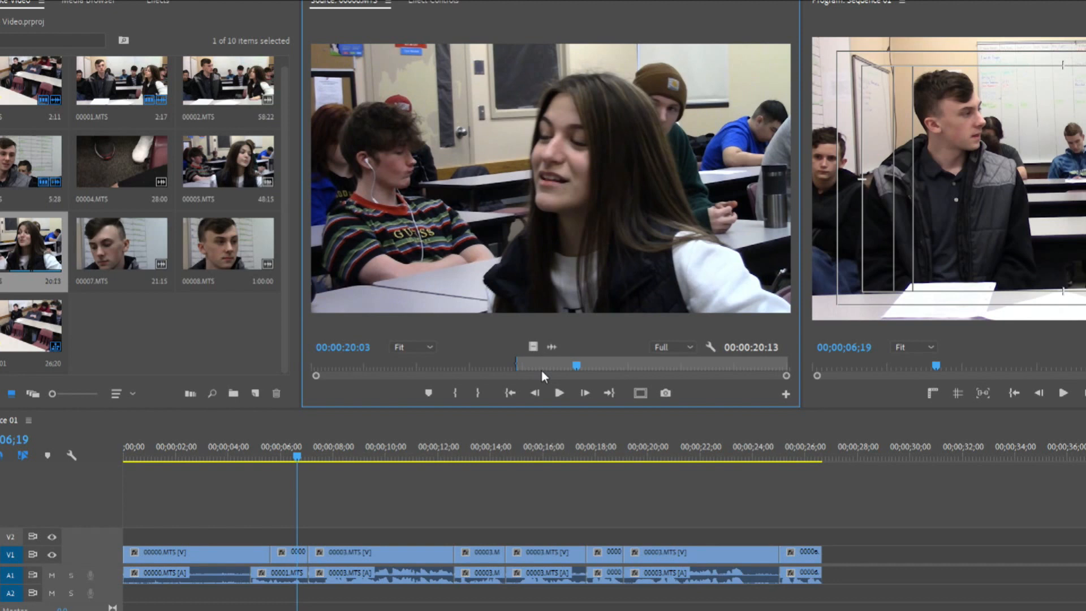
key("Left")
key("Left")
key("Left")
key("Left")
key("Left")
key("Left")
key("Left")
key("Left")
key("Left")
key("Left")
key("Left")
key("Left")
key("Left")
key("Left")
key("Left")
key("Left")
key("Left")
key("Left")
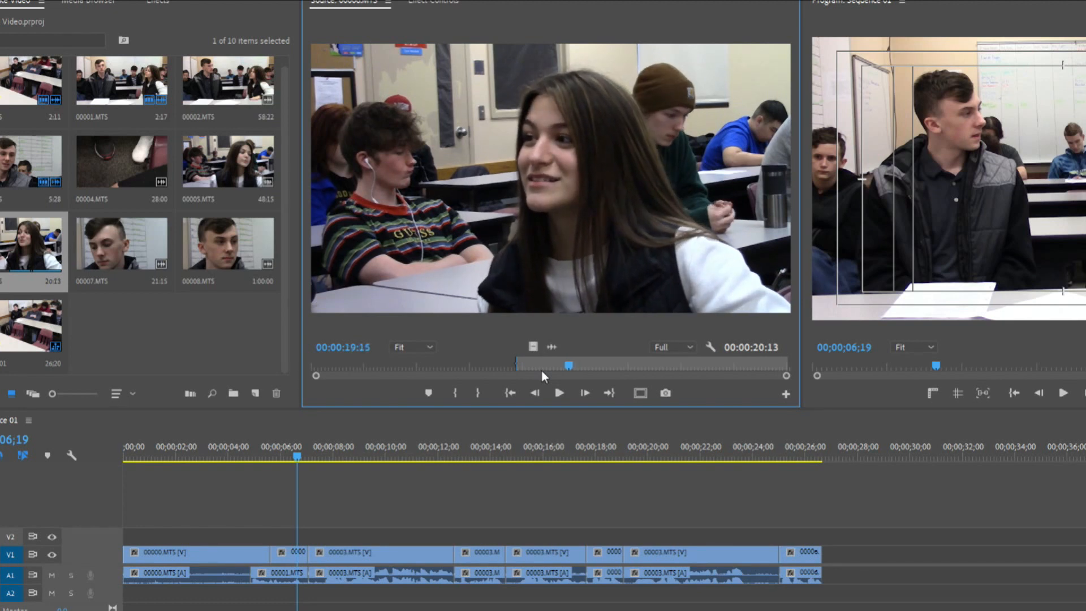
key("o")
left_click_drag(571, 182, 825, 575)
- Find the third reply in 00006.MTS, marking its Out point at 00:00:24:16 and its In point at 00:00:22:23
left_click_drag(568, 368, 598, 365)
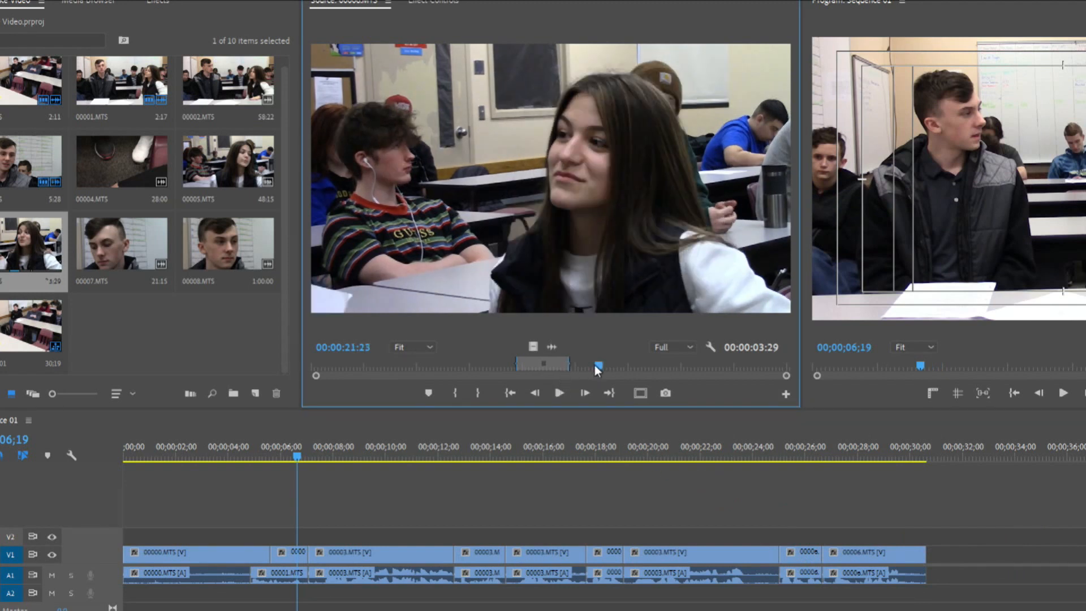
key("space")
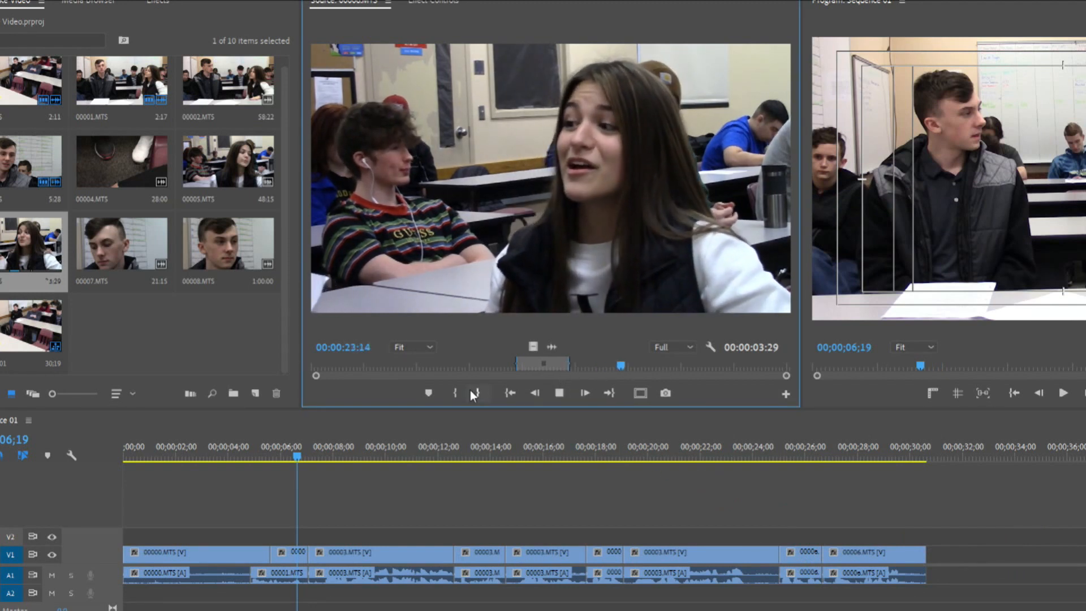
key("space")
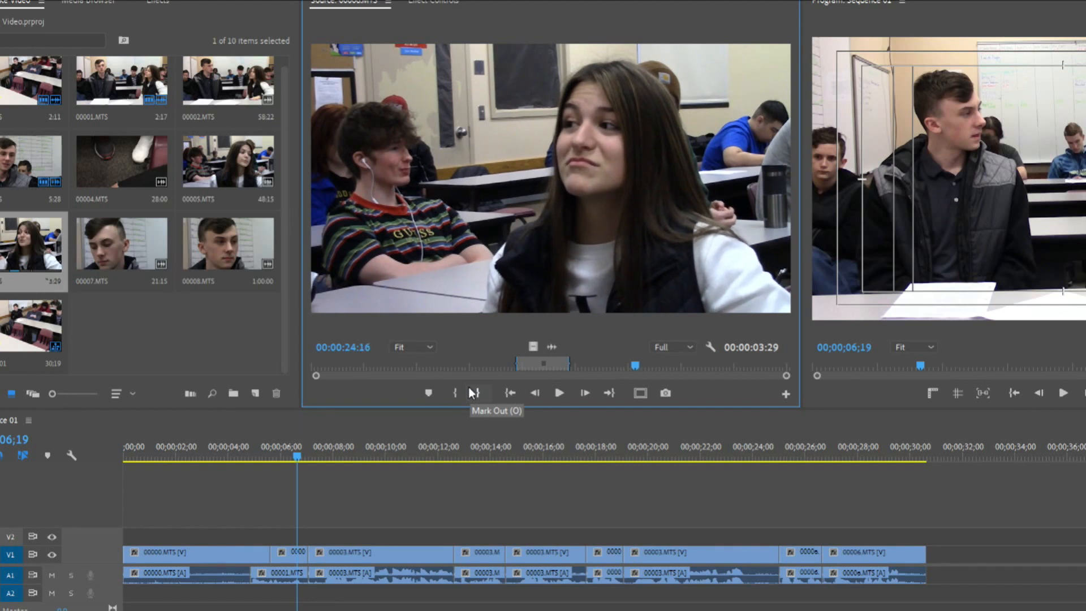
left_click(469, 389)
left_click_drag(634, 365, 603, 364)
key("space")
key("space")
key("i")
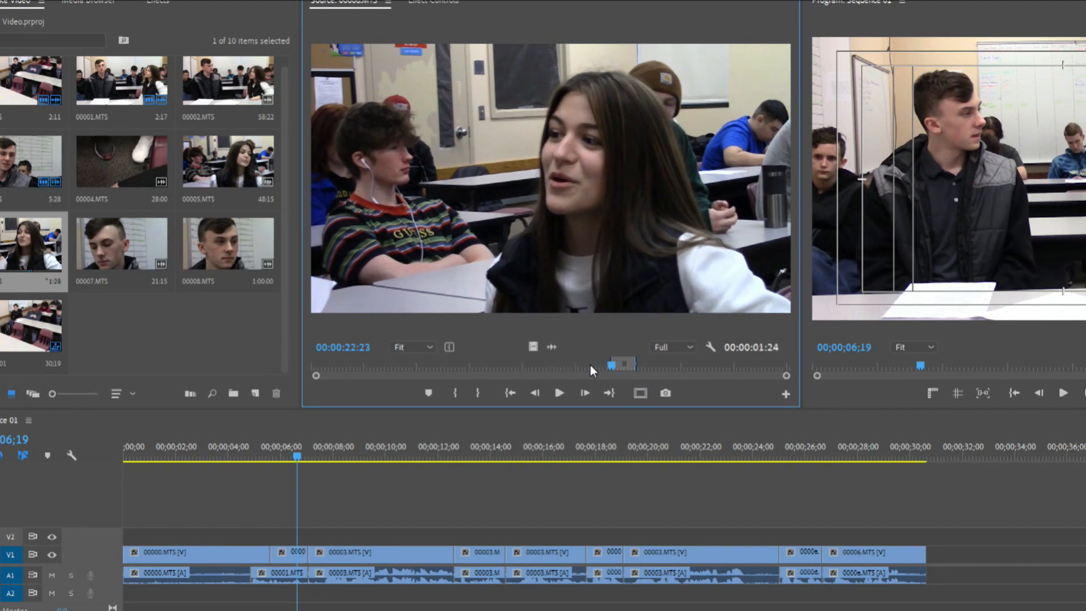
- Check the third marked range of 00006.MTS and place it on V1 and A1 after the second 00006.MTS clip
key("space")
key("space")
left_click_drag(591, 255, 941, 563)
- Mark a fourth range of 00006.MTS from 00:00:25:17, lasting 00:00:01:24
mouse_move(635, 363)
left_mouse_down()
mouse_move(670, 362)
mouse_move(651, 365)
left_mouse_up()
key("space")
key("i")
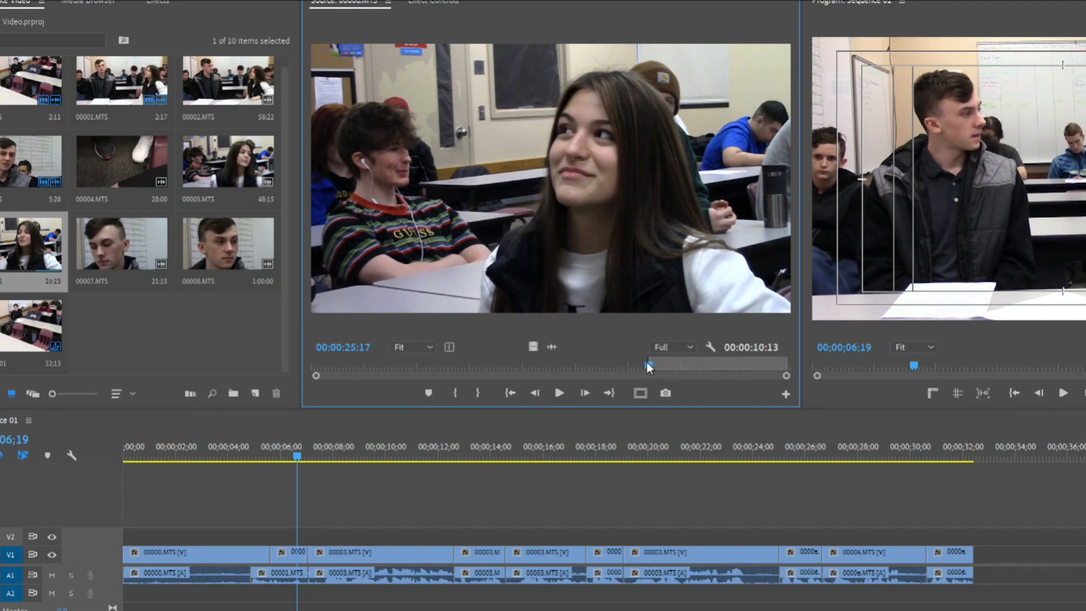
key("space")
key("space")
key("o")
- Review the fourth marked range of 00006.MTS and the footage after it for further usable reactions
left_click_drag(670, 366, 654, 366)
key("space")
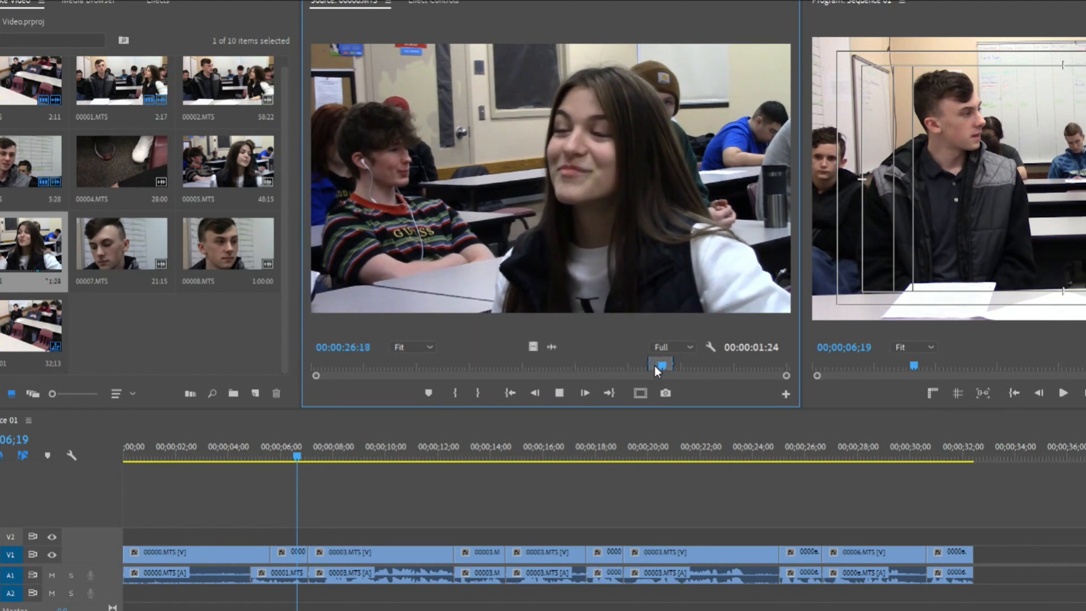
left_click(663, 367)
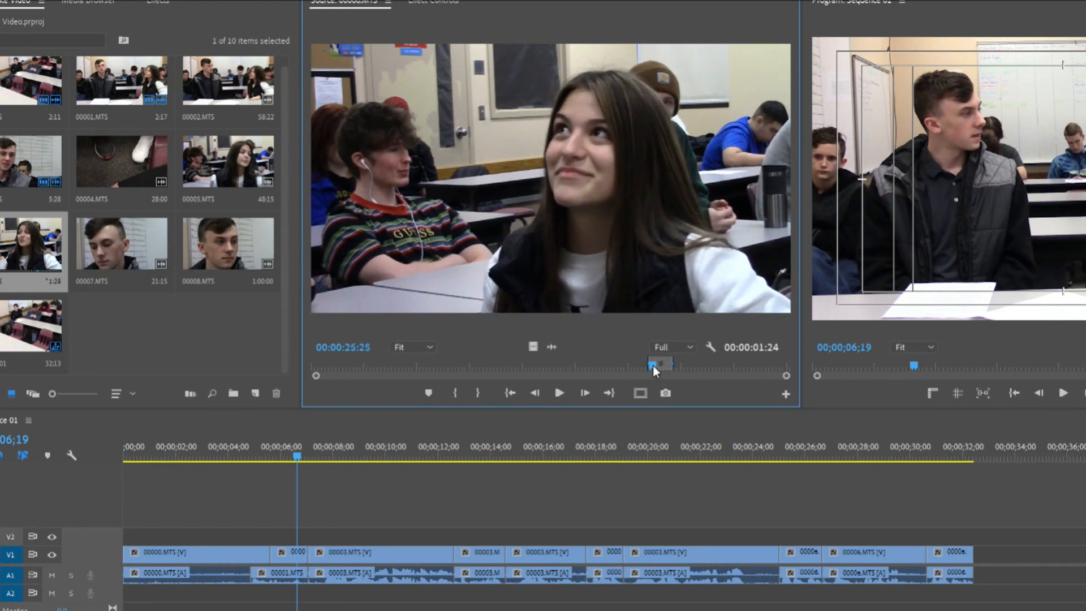
left_click(697, 365)
key("space")
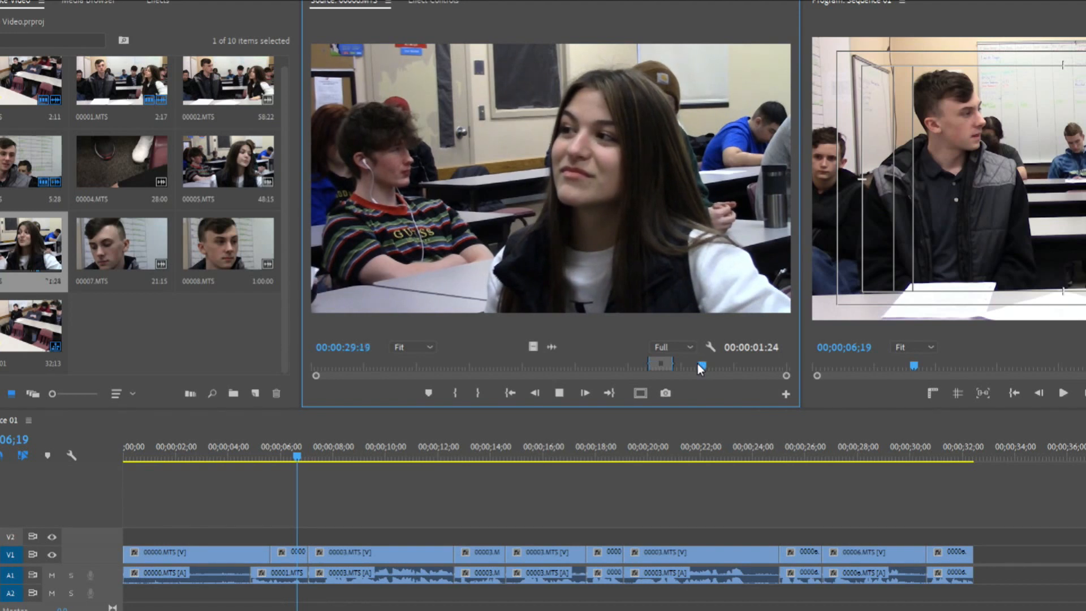
key("space")
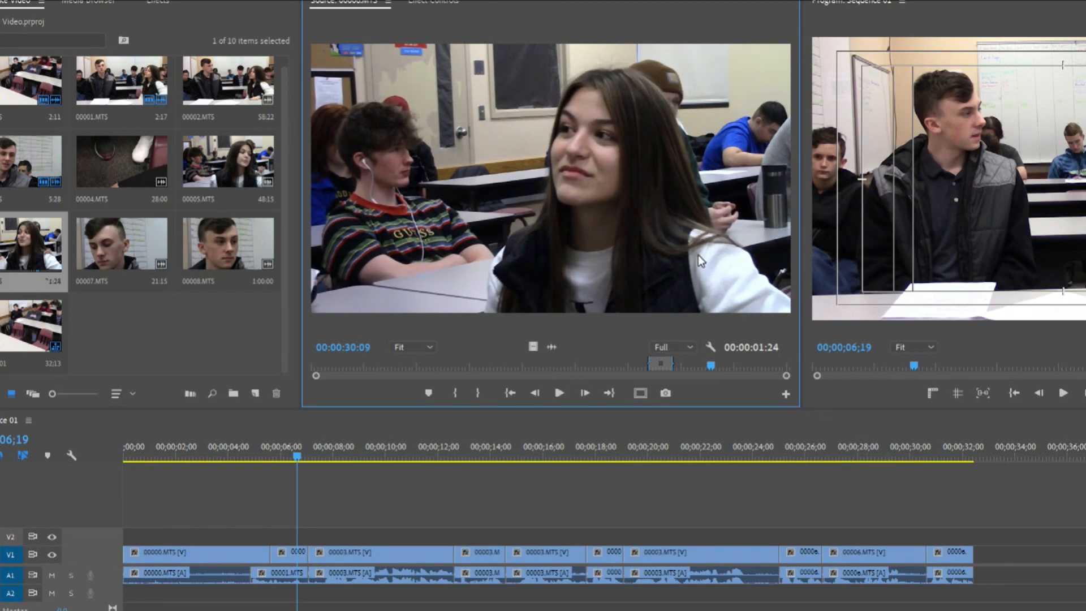
- Open 00002.MTS in the source monitor and mark a range of 00:00:06:28 near the end of the take
left_click_drag(236, 81, 660, 374)
key("space")
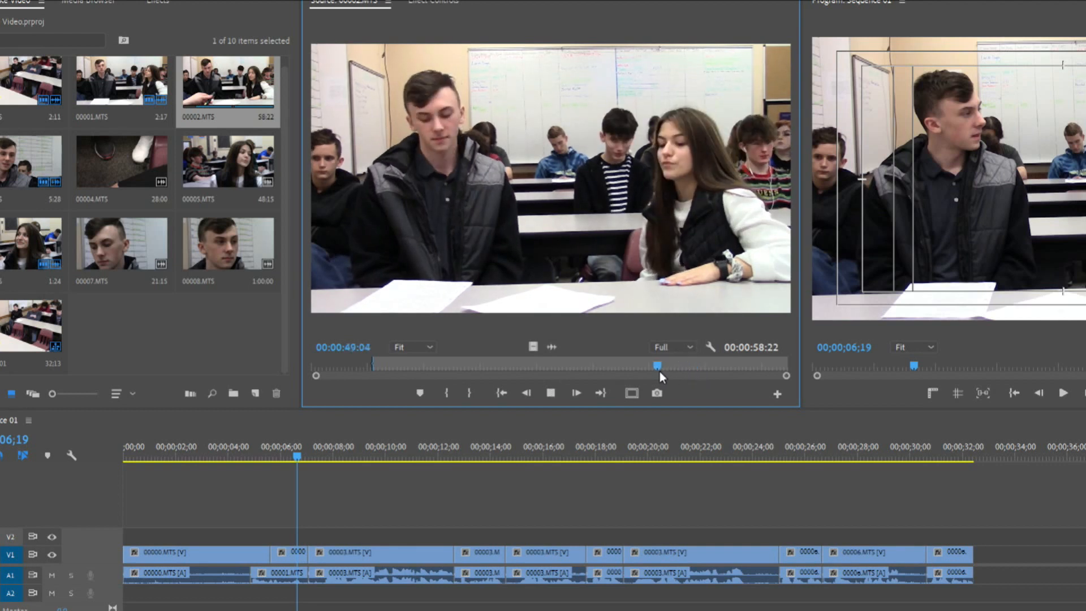
left_click_drag(665, 369, 703, 368)
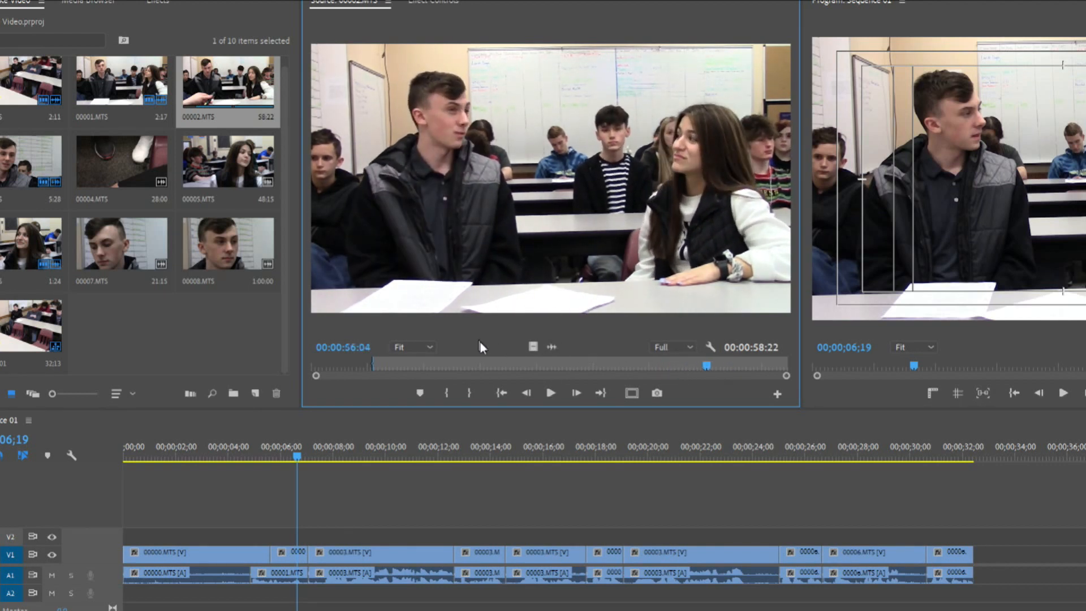
left_click(452, 399)
key("space")
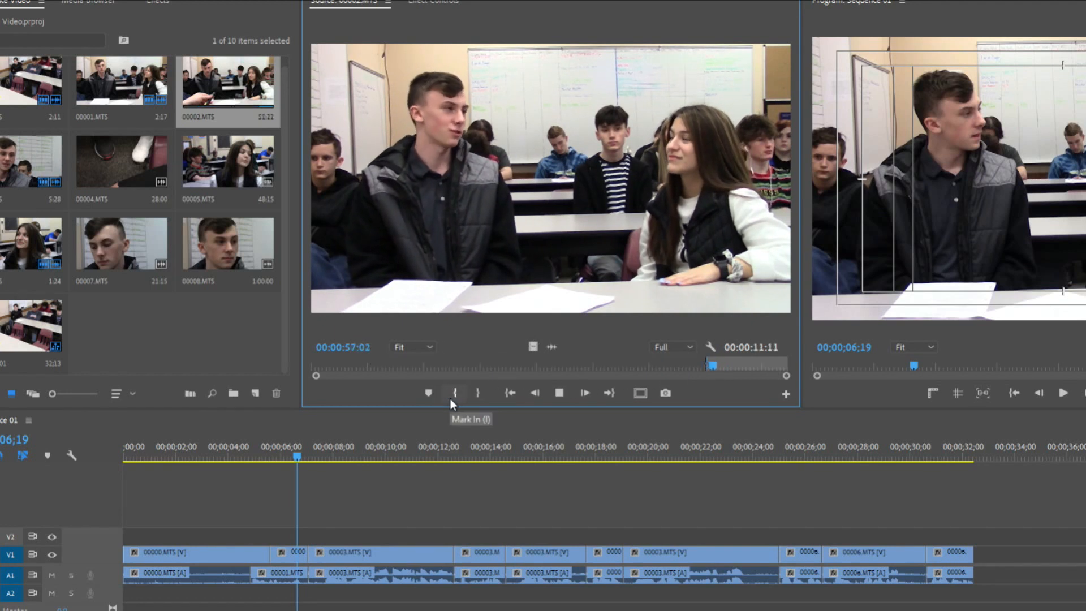
left_click(451, 399)
left_click(451, 398)
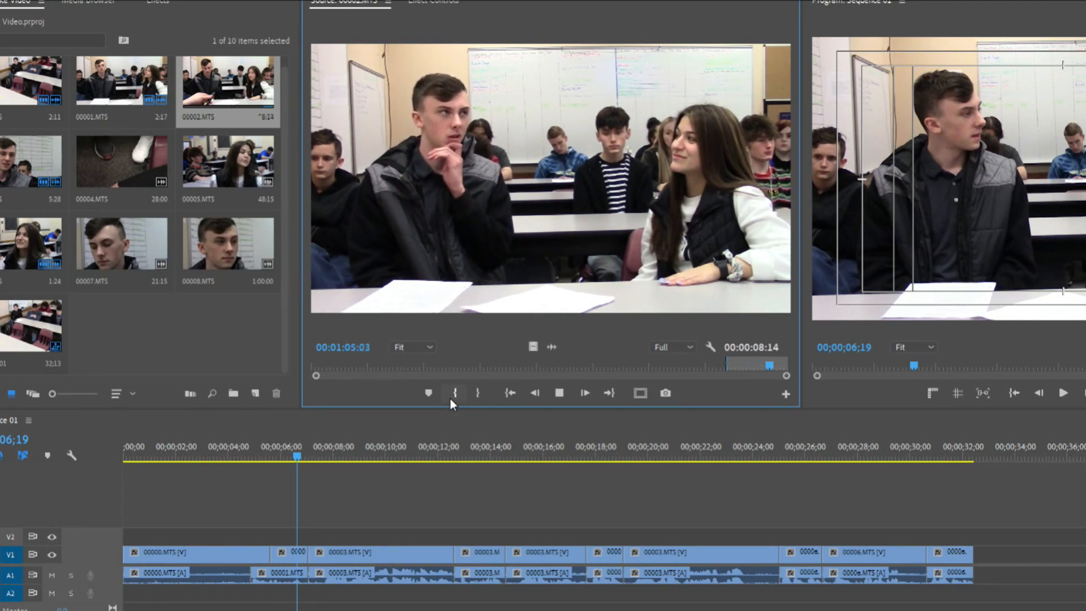
left_click(450, 396)
left_click(559, 392)
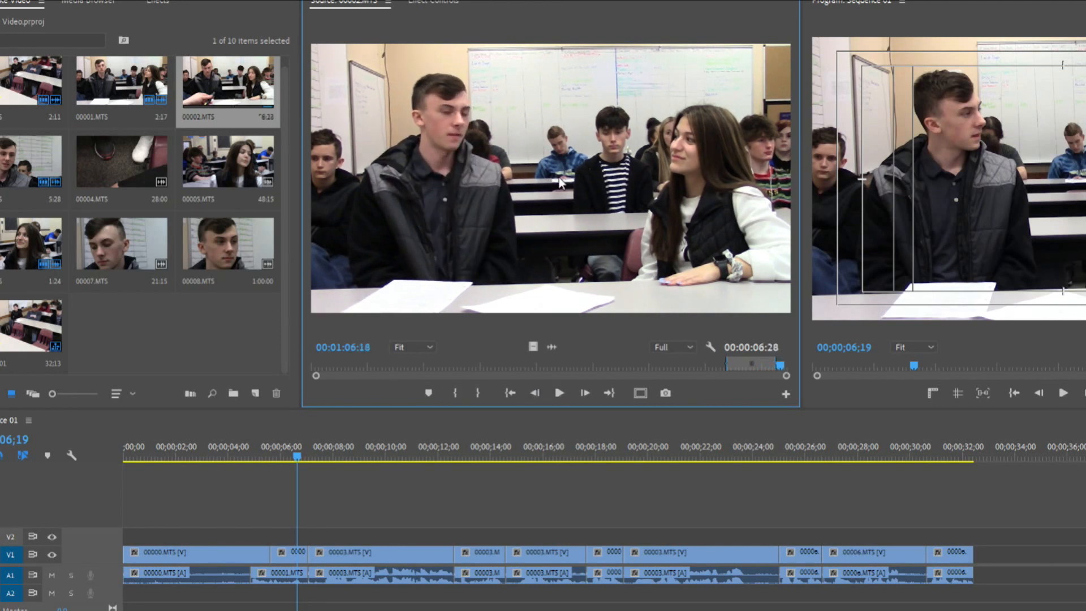
- Place the marked 00002.MTS range on V1 and A1 directly after the third 00006.MTS clip
left_click_drag(543, 219, 974, 557)
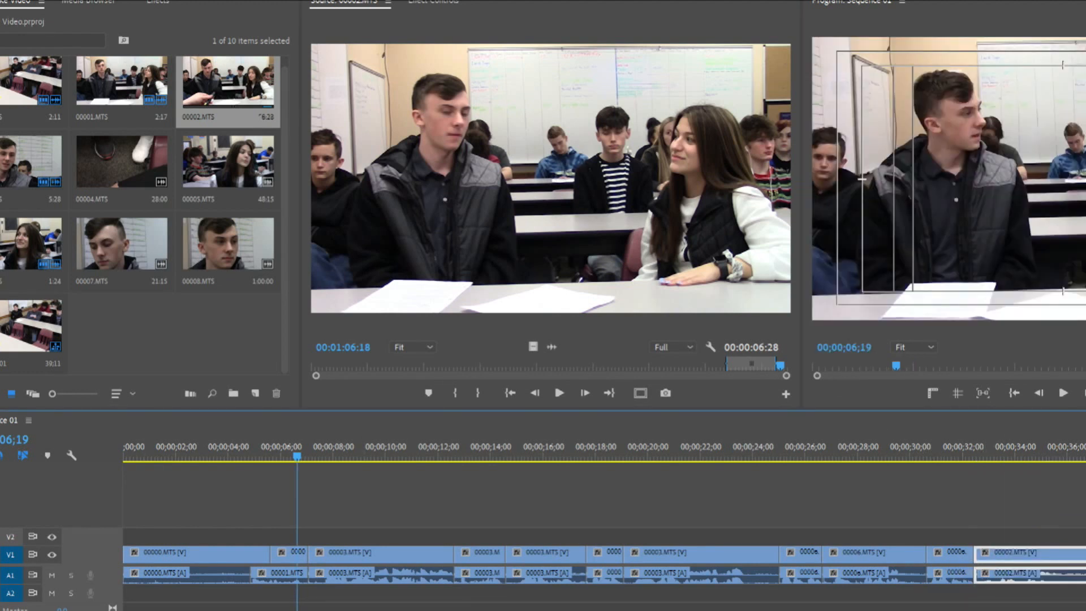
key("minus")
key("minus")
key("equal")
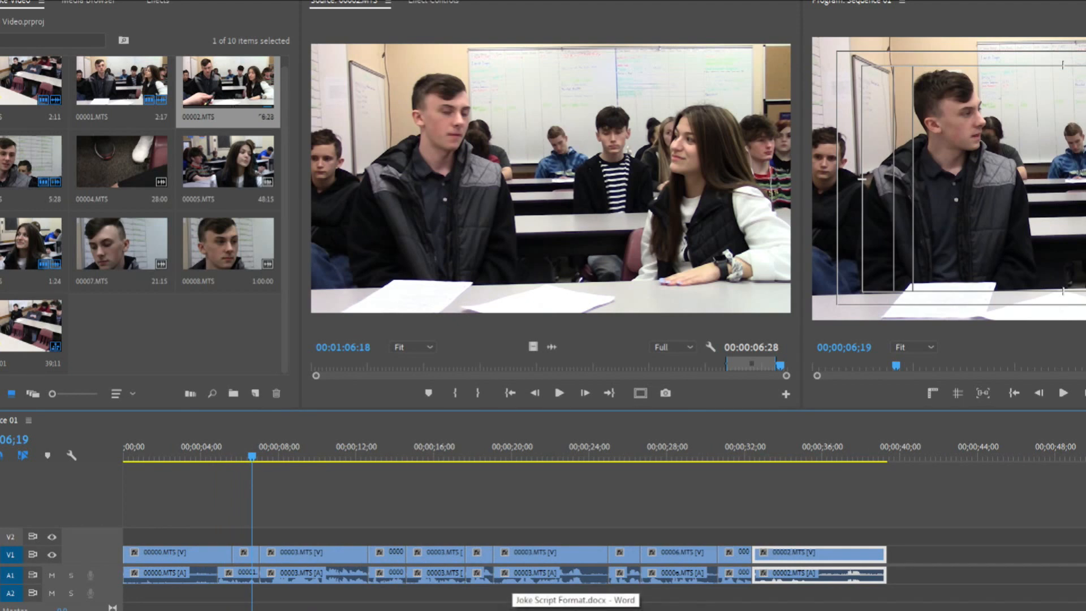
- Consult Joke Script Format.docx in Word and play parts of Sequence 01 to check the dialogue order
left_click(575, 610)
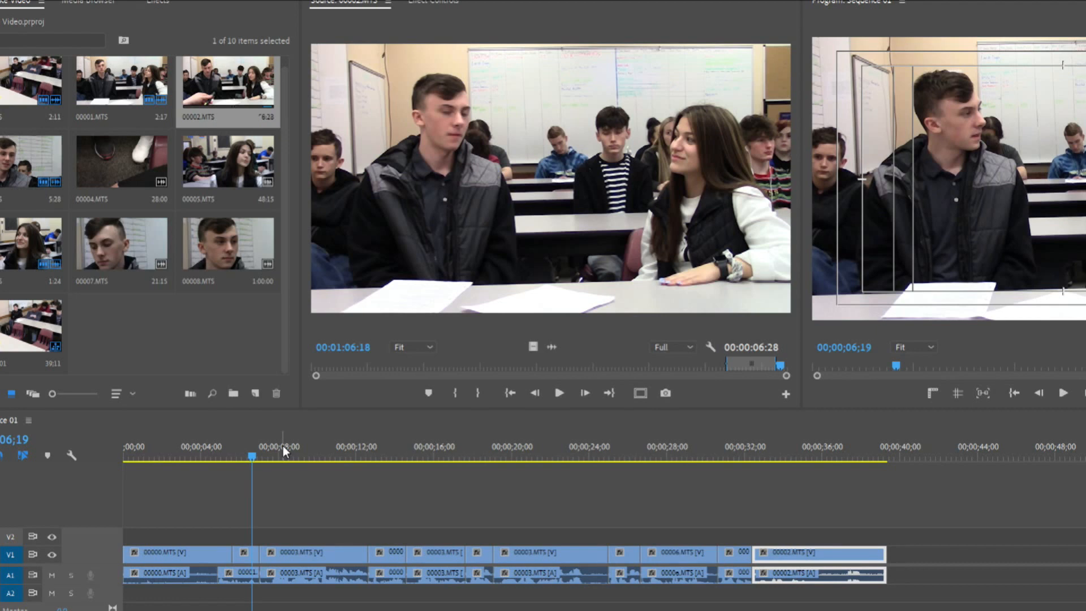
key("space")
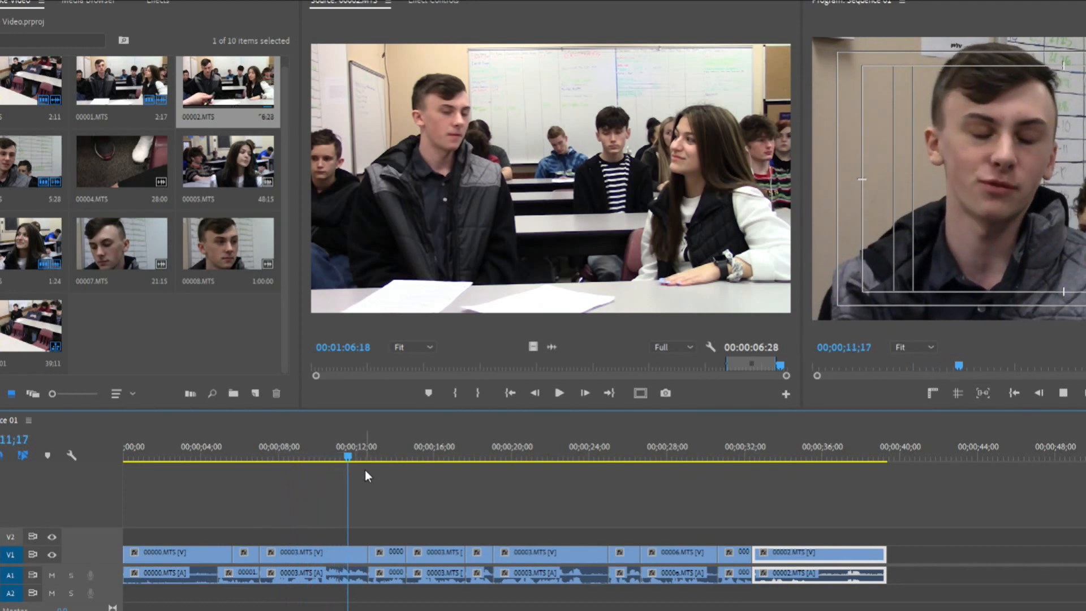
left_click_drag(597, 448, 614, 451)
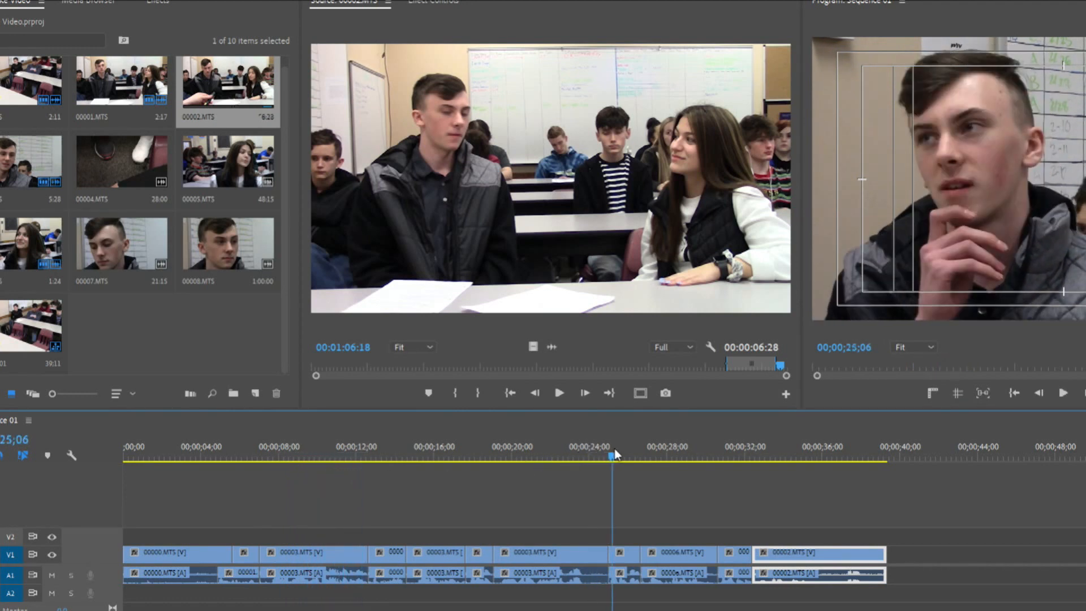
key("space")
key("space")
- Move the second to fifth 00003.MTS clips past the 00002.MTS clip, and place the first 00006.MTS clip after the first 00003.MTS clip
left_click_drag(572, 517, 949, 555)
left_click_drag(614, 547, 375, 551)
- Place the second 00003.MTS clip directly after the first 00006.MTS clip, followed by the second 00006.MTS clip
left_click_drag(879, 458, 908, 459)
key("space")
left_click_drag(933, 549, 452, 562)
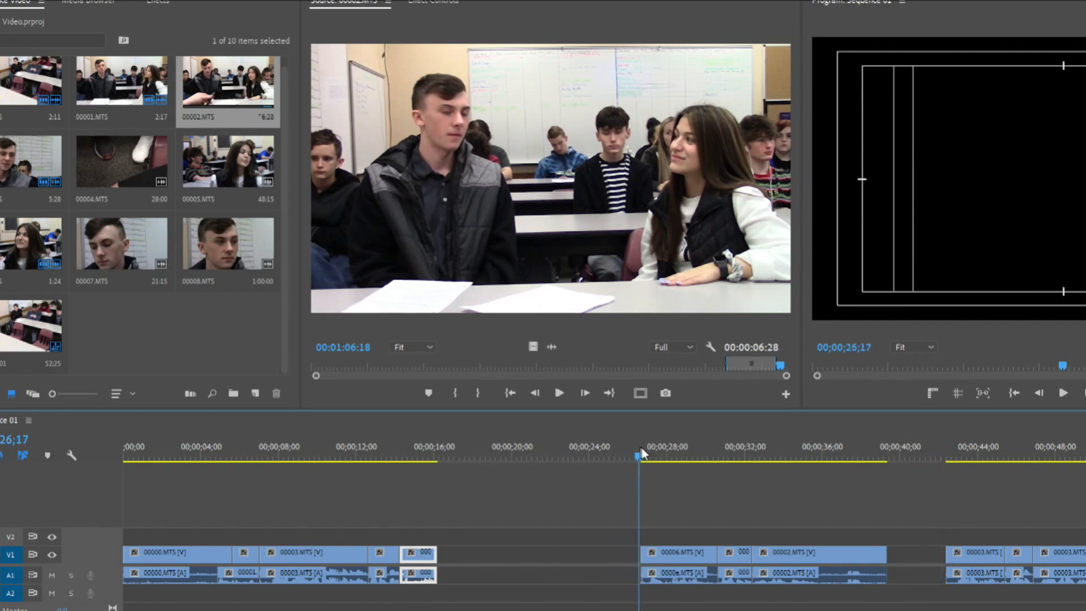
key("space")
key("space")
left_click_drag(613, 527, 467, 563)
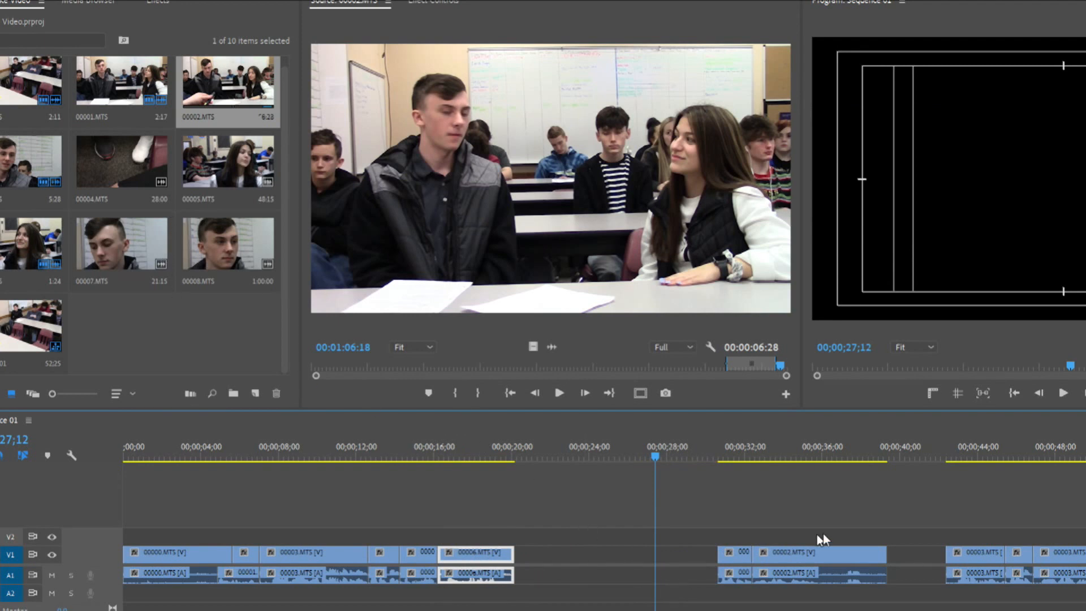
- Place the third 00003.MTS clip directly after the second 00006.MTS clip, followed by the third 00006.MTS clip
left_click(890, 473)
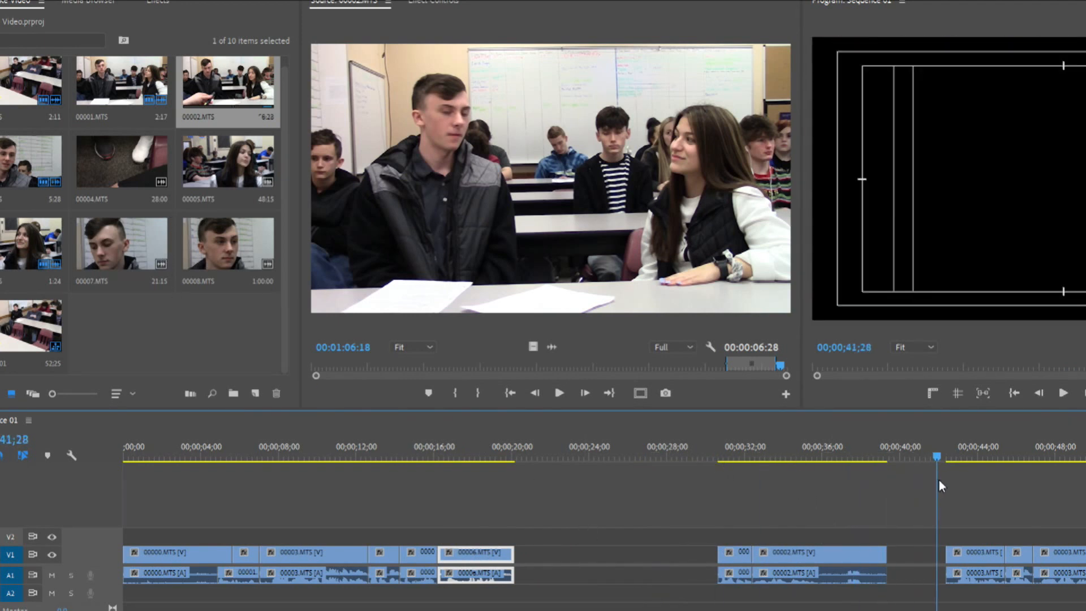
key("space")
left_click_drag(982, 551, 580, 554)
left_click_drag(731, 547, 591, 554)
- Preview the remaining clips and move the fourth 00003.MTS clip directly after the third 00006.MTS clip
left_click(748, 457)
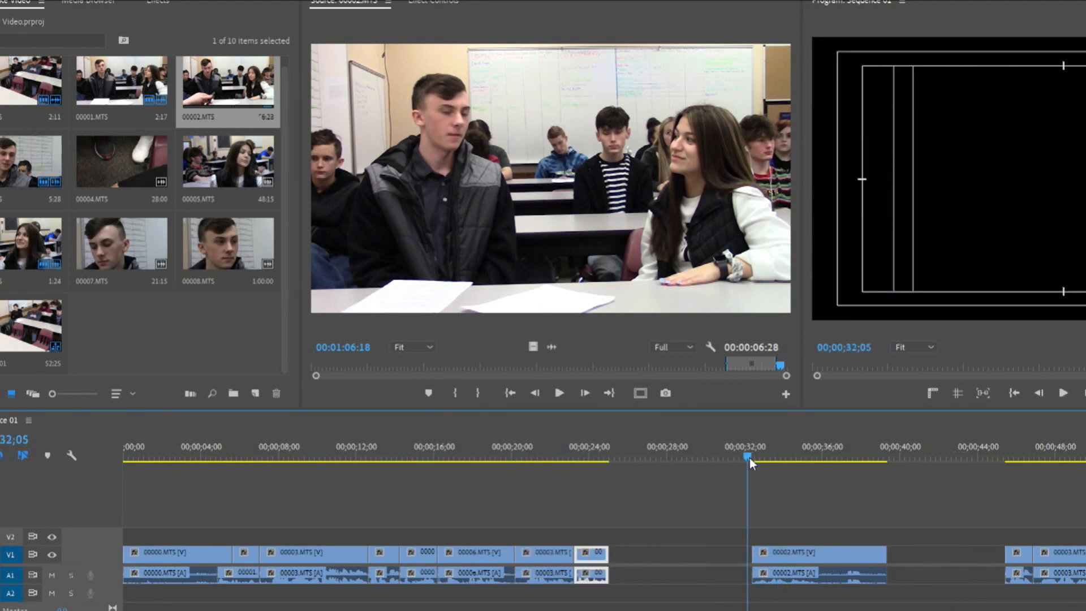
left_click_drag(749, 457, 761, 460)
key("space")
left_click_drag(1008, 456, 1001, 456)
key("space")
key("space")
left_click_drag(1024, 557, 628, 555)
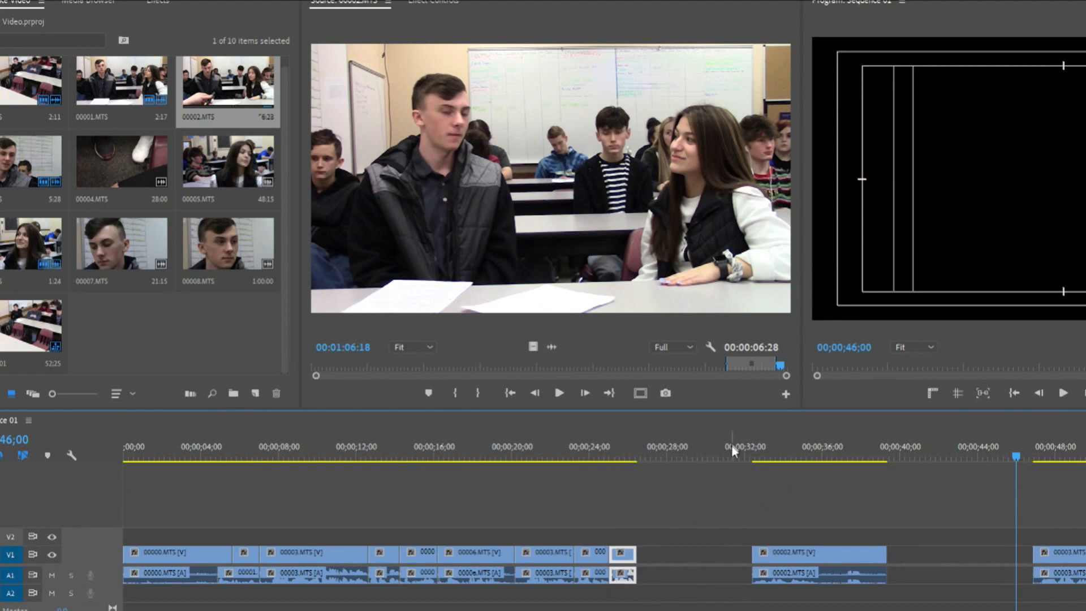
- Shift the 00002.MTS clip about 1.5 seconds later and place the fifth 00003.MTS clip directly after the fourth one
left_click_drag(736, 452, 767, 457)
left_click_drag(807, 572, 837, 572)
left_click_drag(1058, 555, 663, 554)
- Preview the fifth 00003.MTS clip and trim only its video to end at 00;00;30;04, leaving its audio at full length
left_click(642, 456)
key("space")
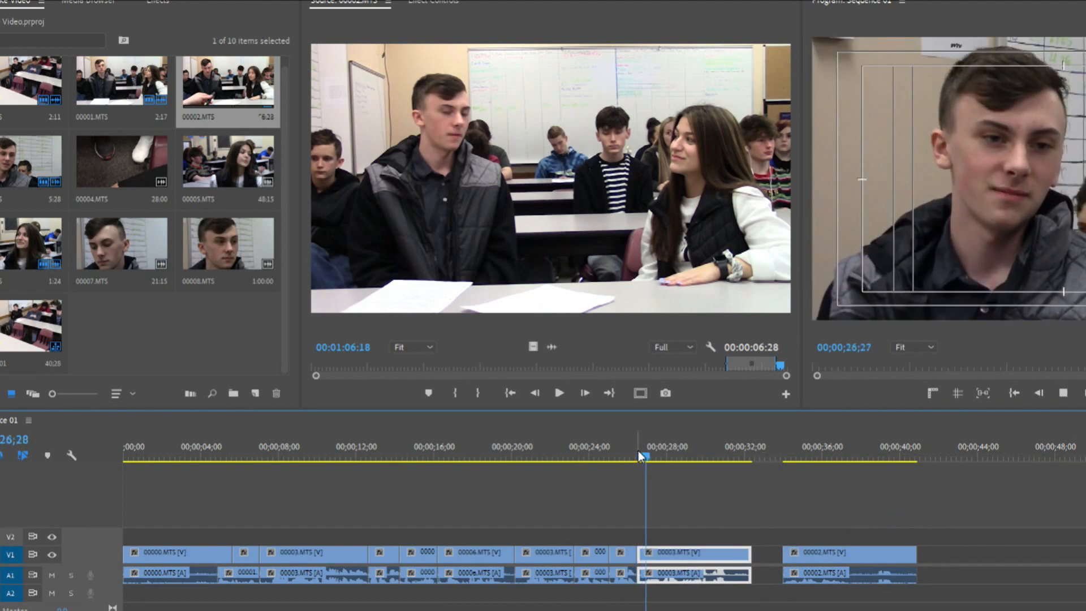
scroll(664, 554, "up", 4)
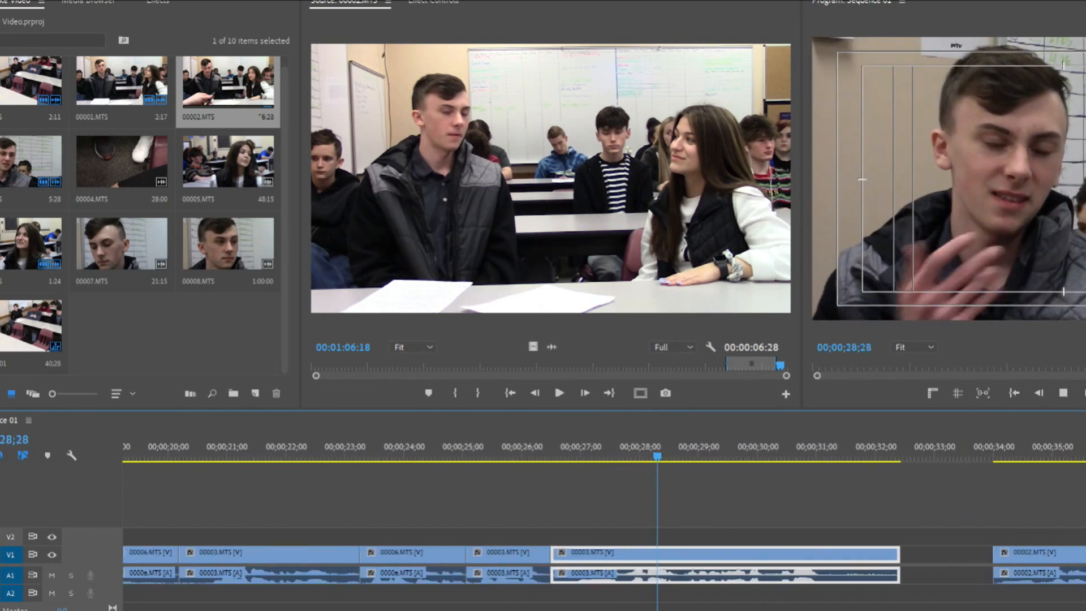
scroll(665, 554, "down", 2)
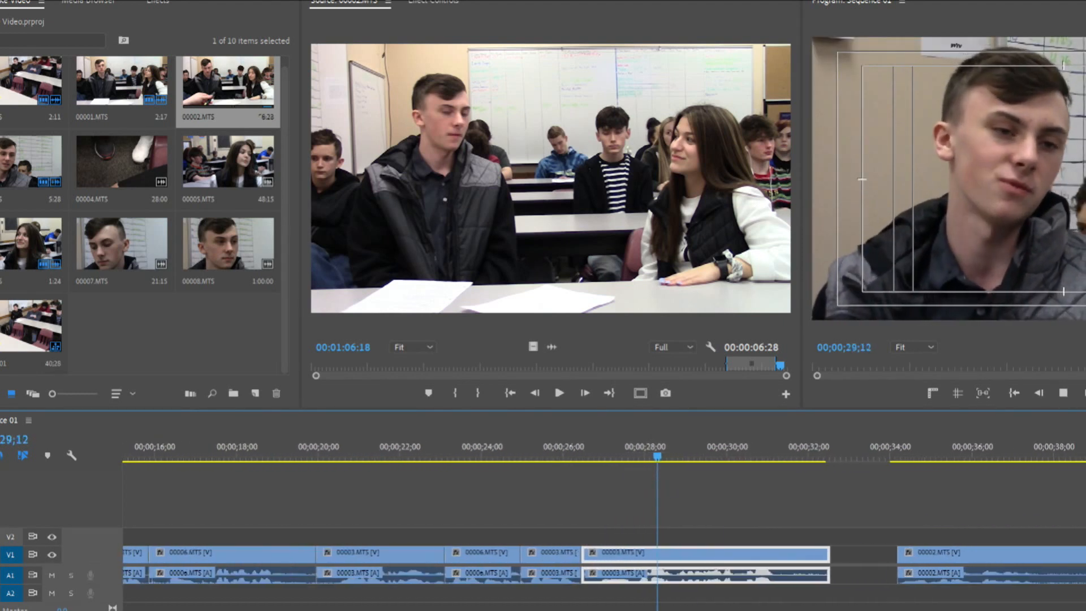
left_click(725, 456)
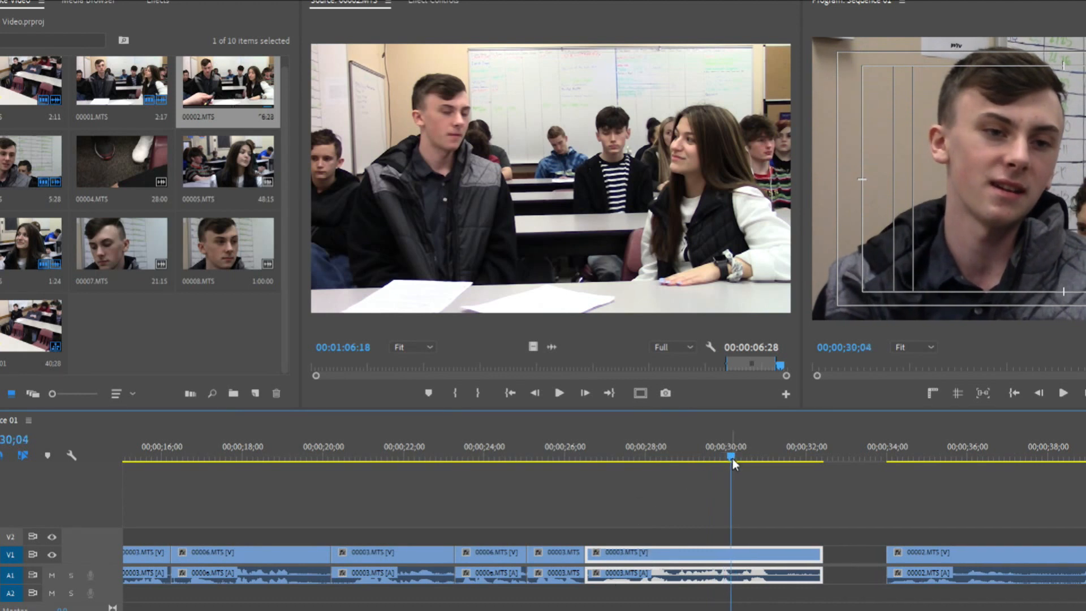
left_click(789, 477)
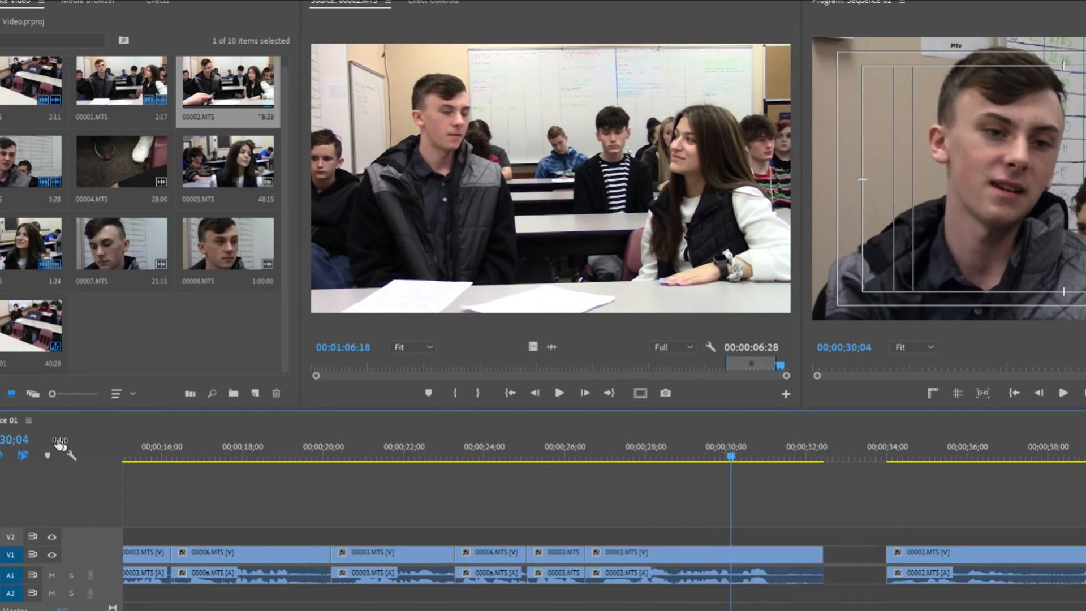
left_click_drag(823, 554, 741, 560)
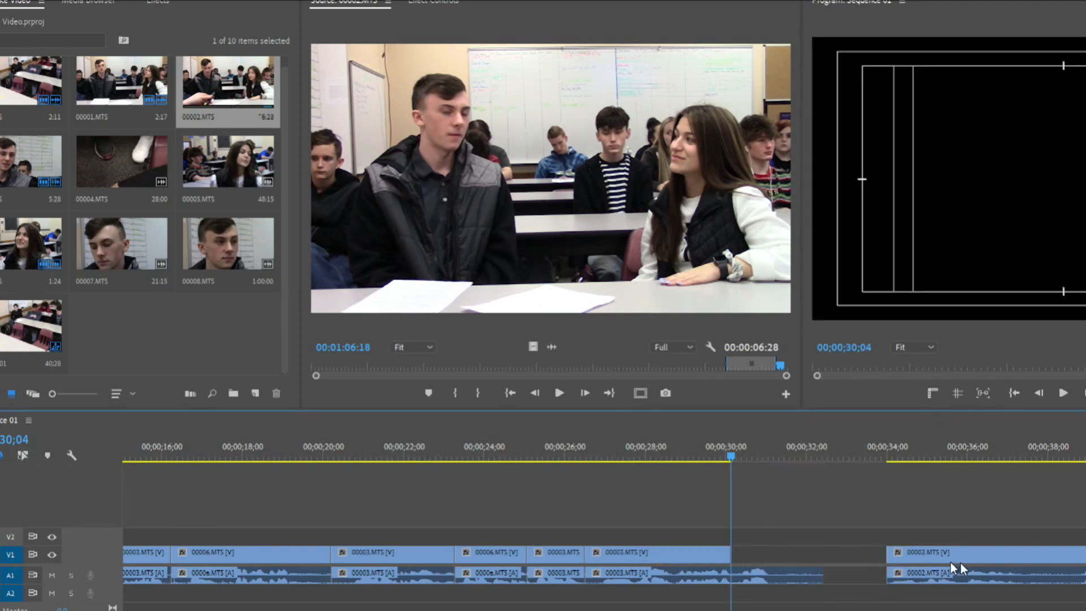
- Trim the start of the 00002.MTS clip to 00;00;39;00 and place it on V2/A2, ending level with the last 00003.MTS audio
key("space")
left_click_drag(1070, 457, 1083, 457)
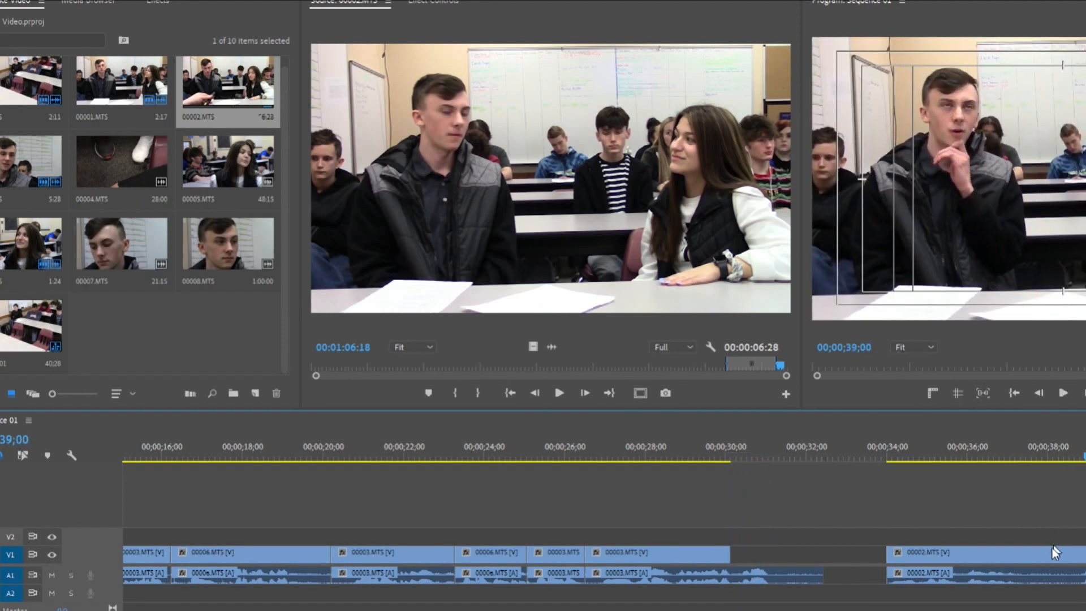
left_click(887, 553)
left_click_drag(883, 553, 1078, 535)
left_click_drag(1078, 574, 758, 567)
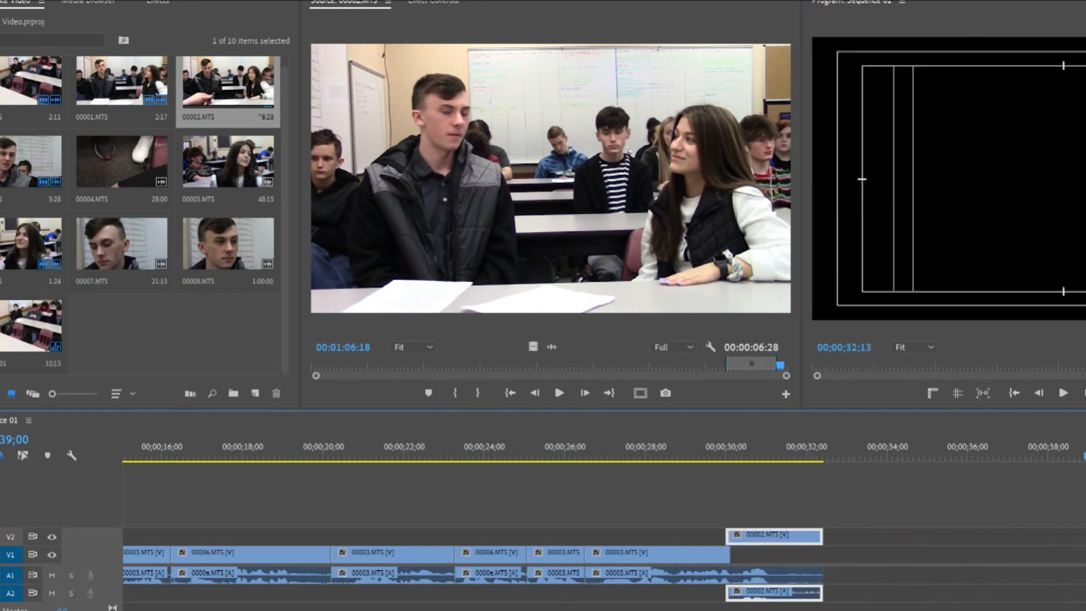
- Play the transition from the last 00003.MTS clip into the 00002.MTS clip
key("=")
key("=")
key("=")
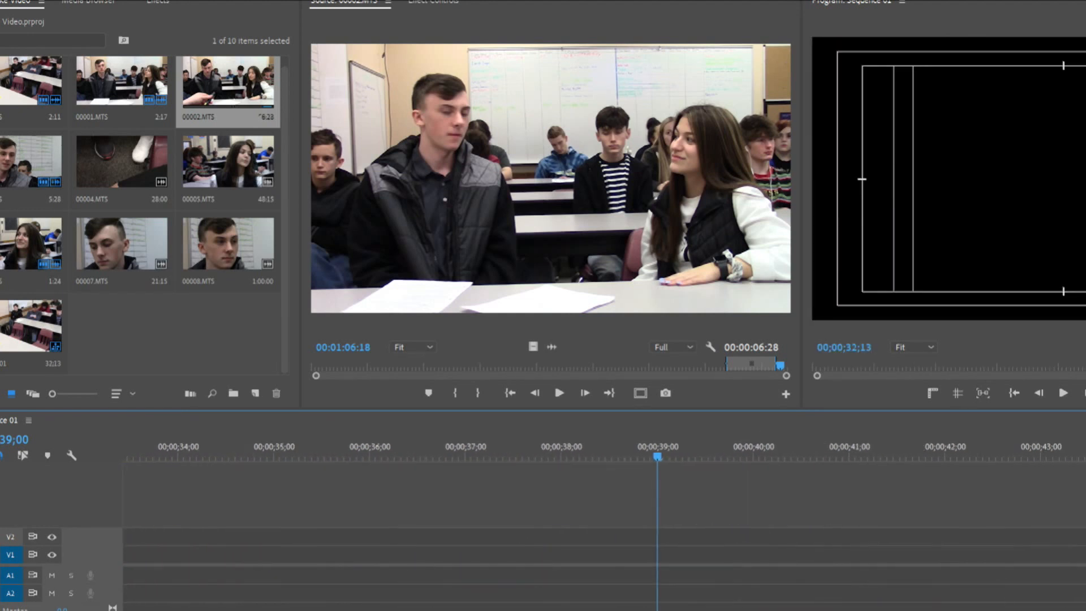
scroll(604, 532, "up", 2)
scroll(605, 532, "up", 5)
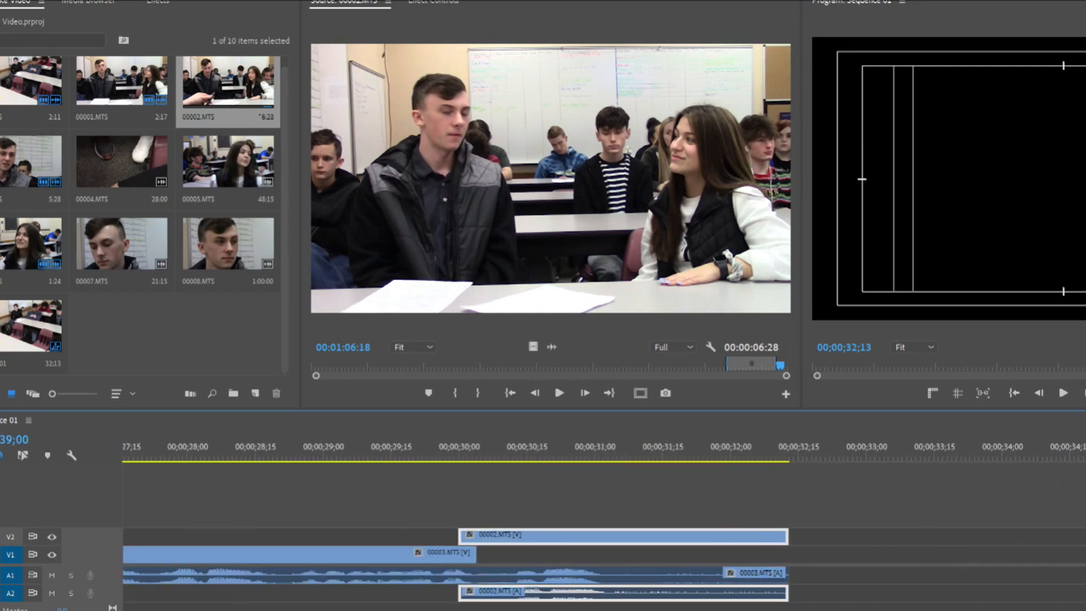
left_click(679, 560)
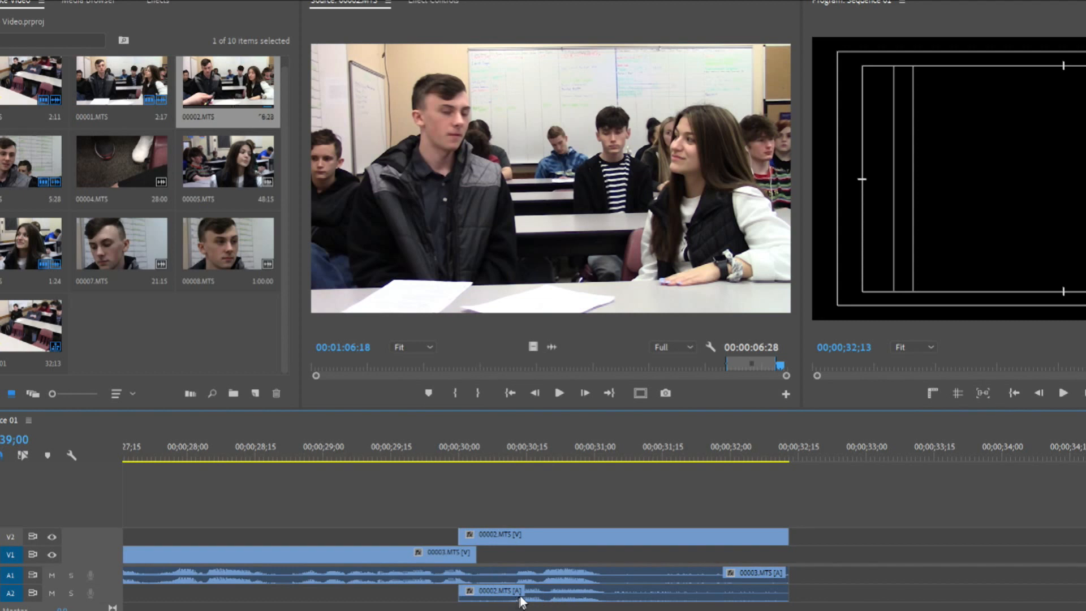
left_click(449, 443)
key("space")
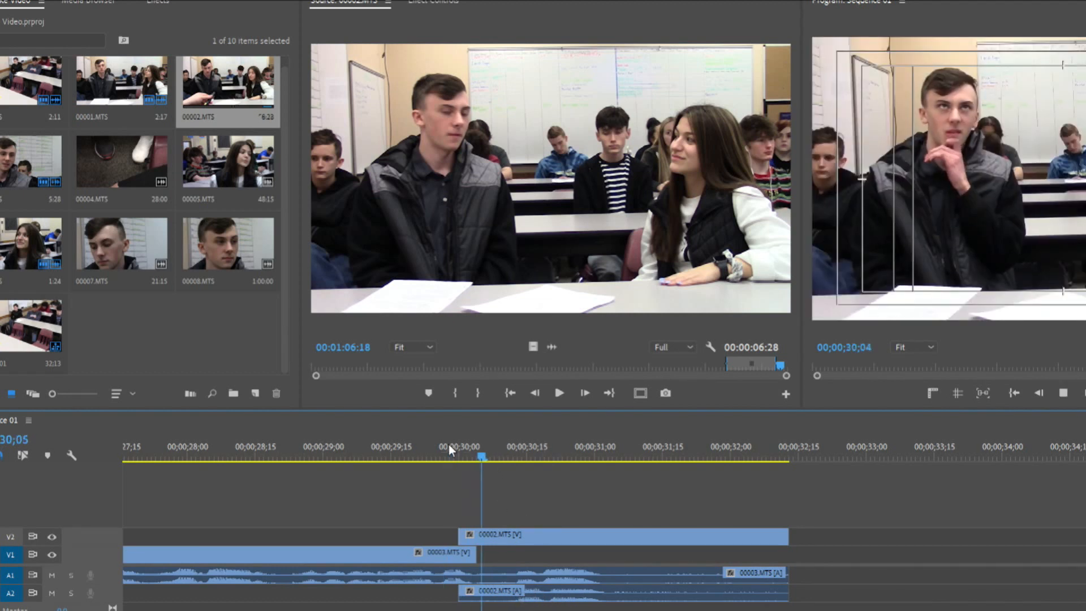
- Shift the video cut between the last 00003.MTS clip and 00002.MTS to about 00;00;31;08 by adjusting both edges, and preview it
left_click_drag(449, 444, 586, 454)
left_click_drag(476, 554, 566, 554)
left_click(466, 532)
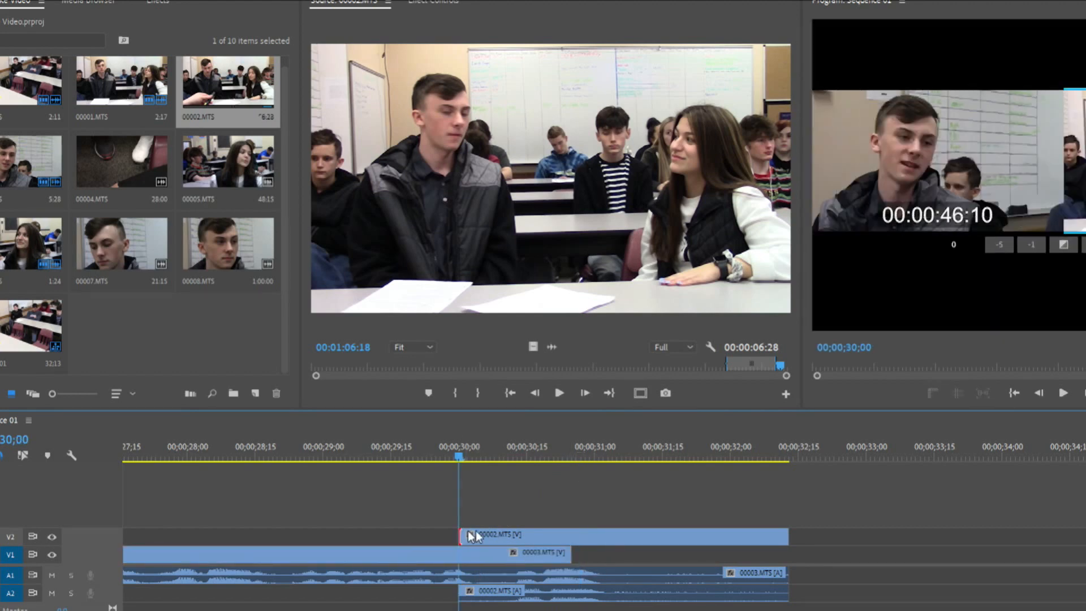
left_click_drag(460, 538, 573, 536)
left_click_drag(473, 451, 630, 468)
left_click_drag(574, 535, 632, 534)
left_click_drag(560, 555, 628, 555)
left_click_drag(539, 453, 581, 459)
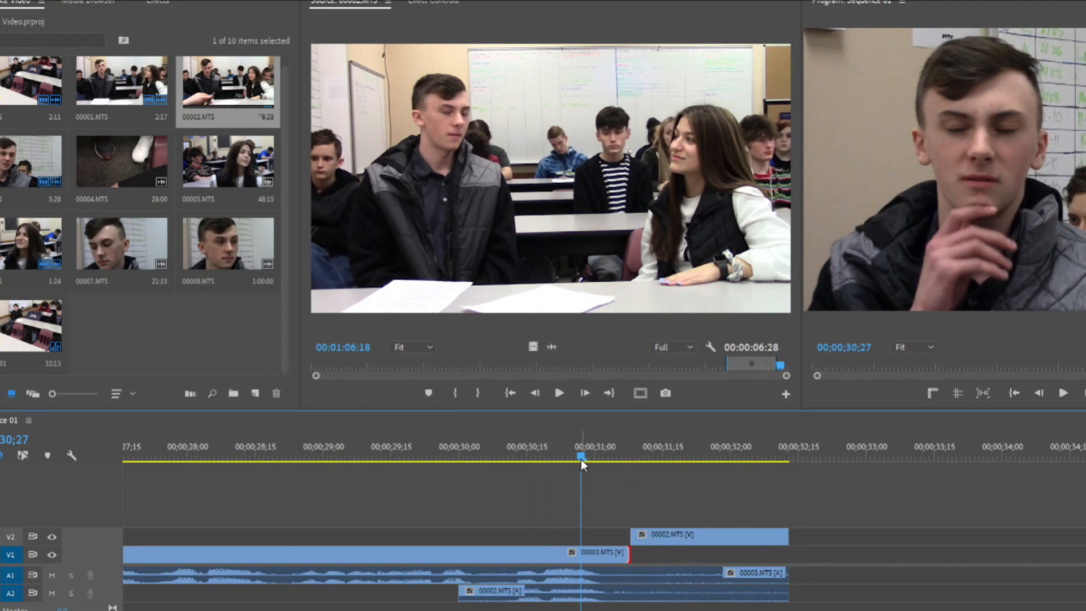
key("space")
key("space")
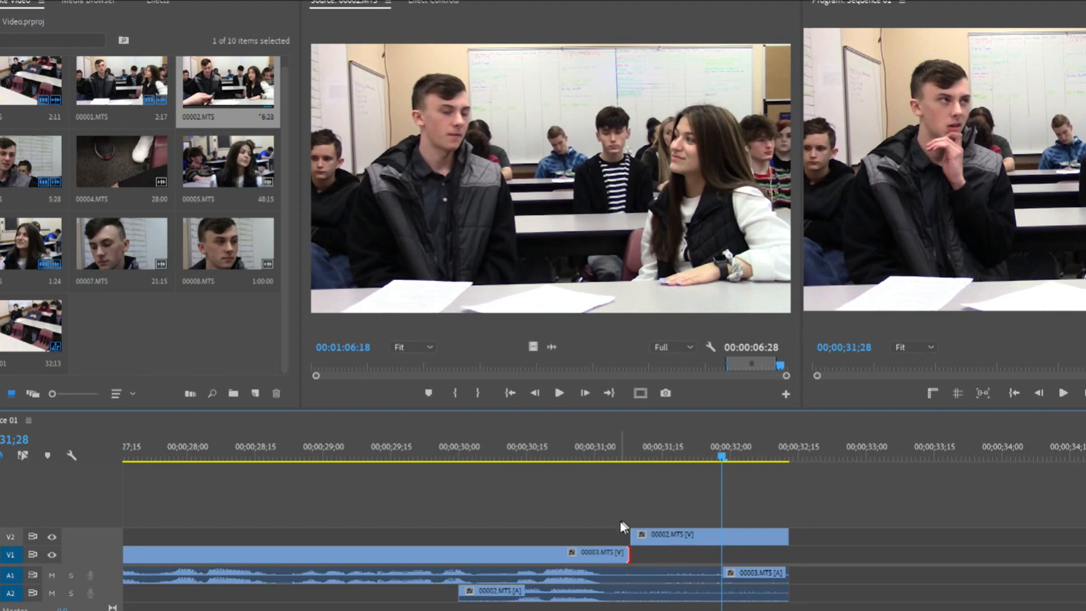
- Delete the 00002.MTS audio on A2 and move its video down to V1, directly after the last 00003.MTS video
left_click(680, 600)
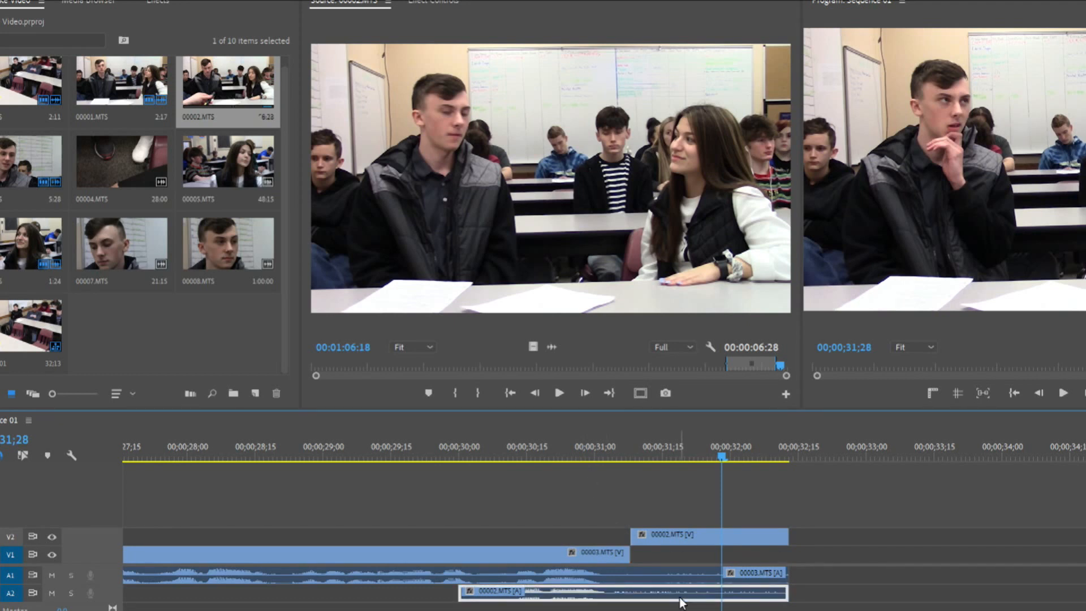
key("Delete")
left_click_drag(681, 542, 684, 559)
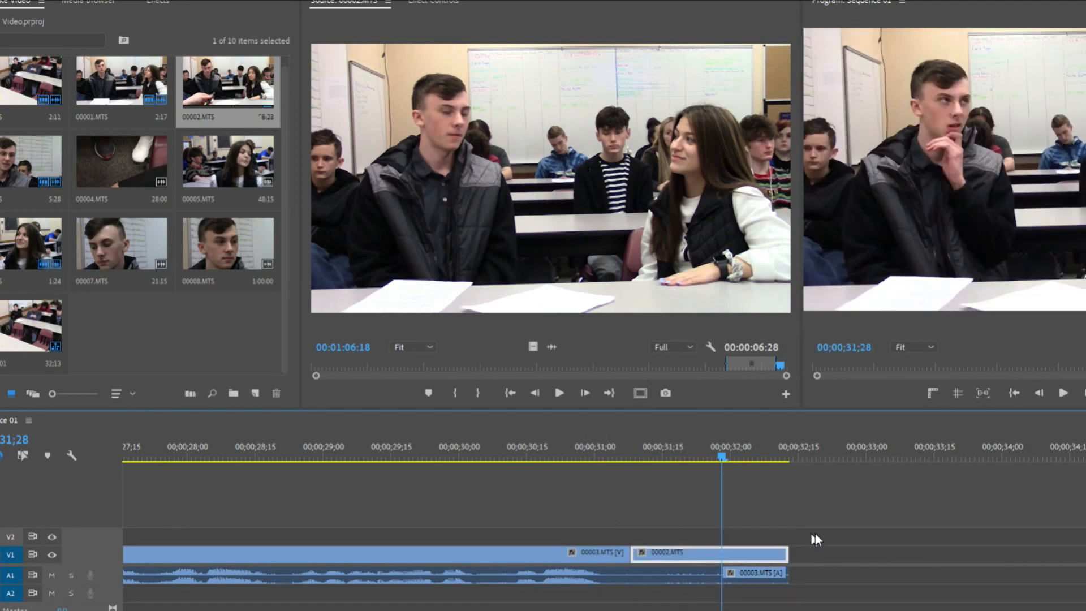
- Save the project and return the playhead to the start of the sequence
key("minus")
key("minus")
key("minus")
key("minus")
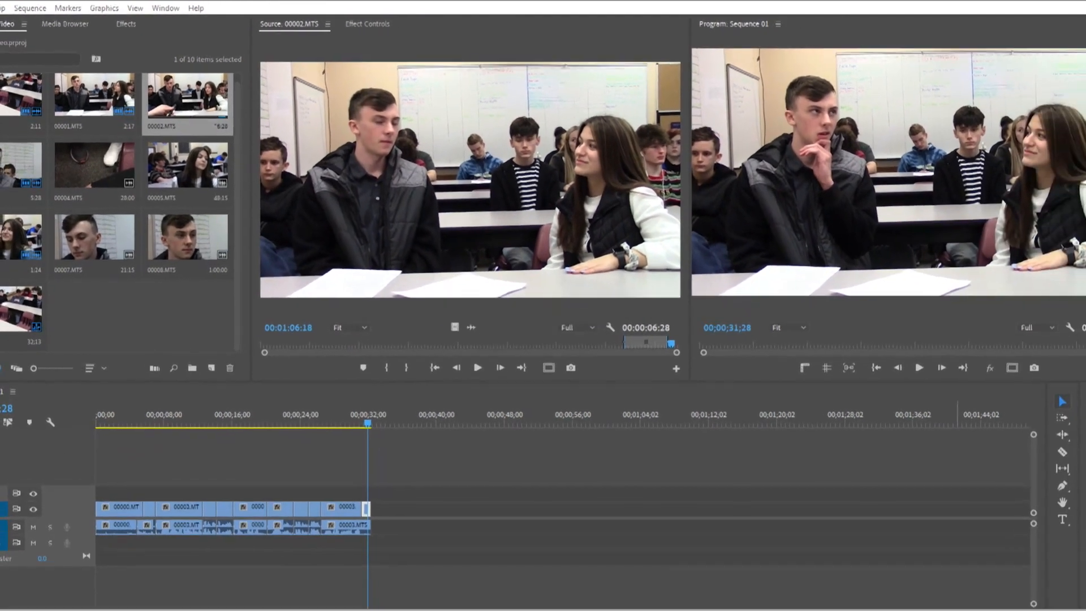
key("ctrl+s")
left_click(798, 518)
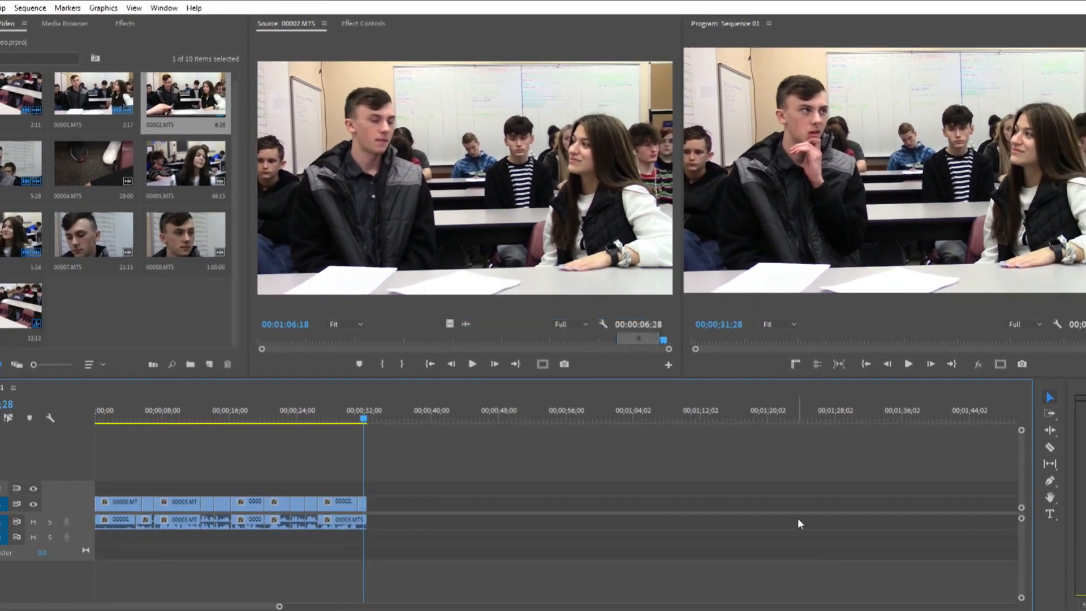
key("Home")
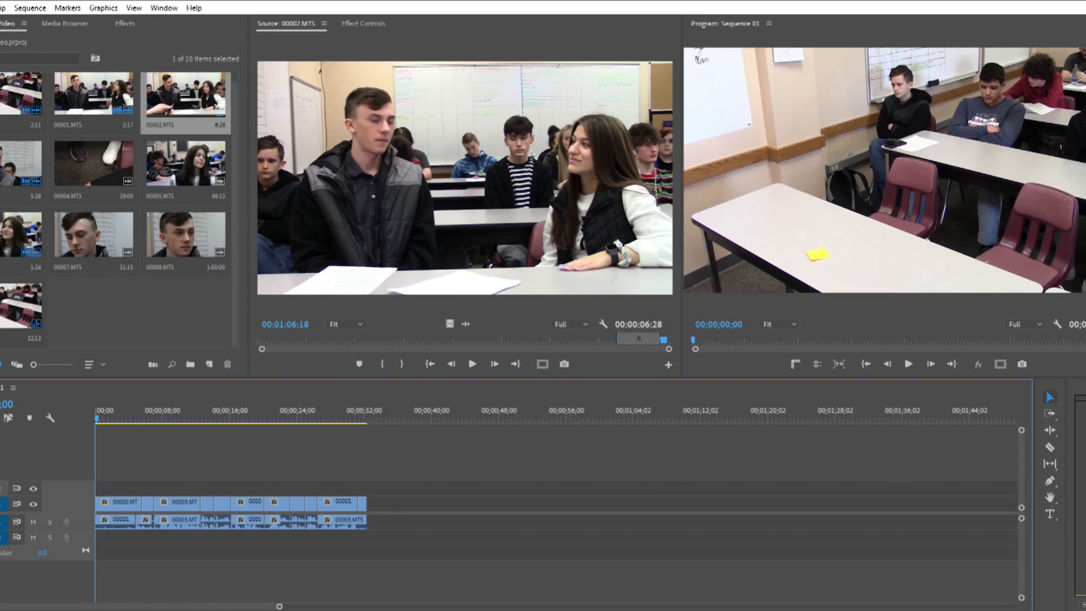
- Set the audio device to NDI output in the Playback preferences
key("alt+e")
mouse_move(104, 385)
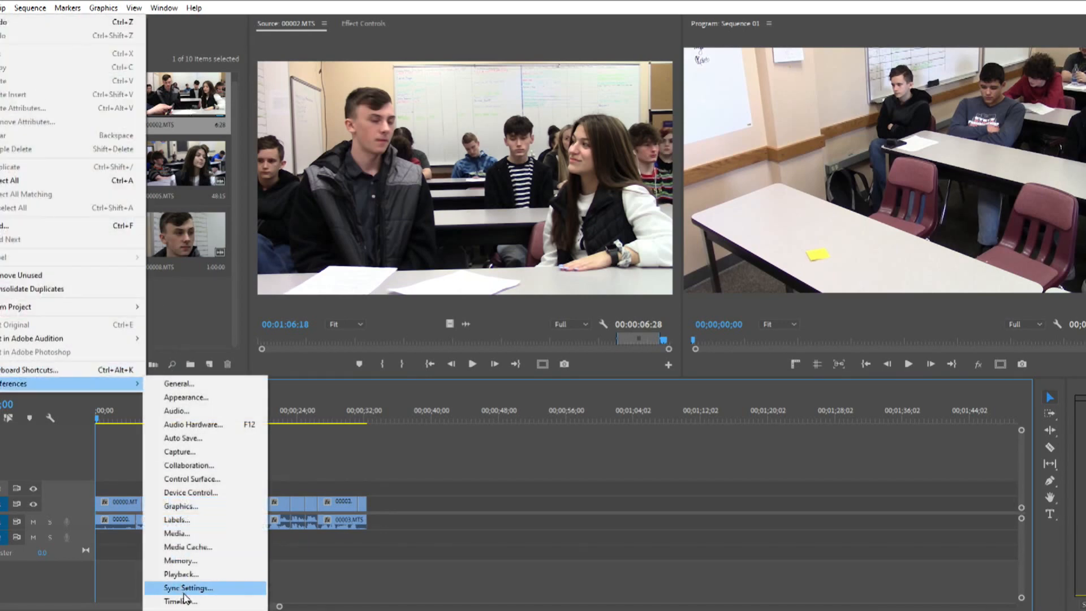
left_click(186, 575)
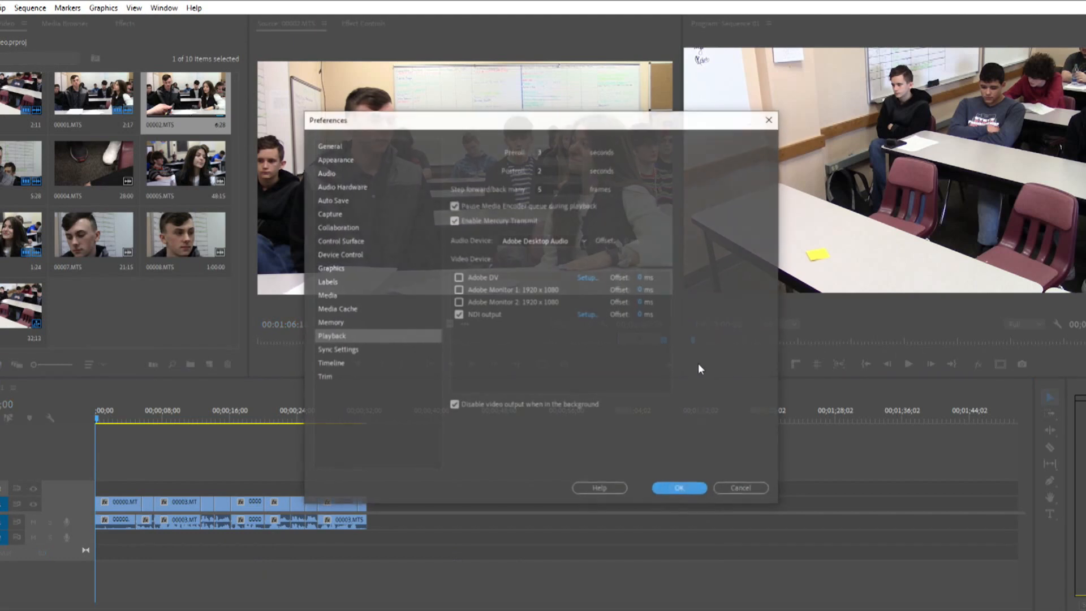
left_click(517, 243)
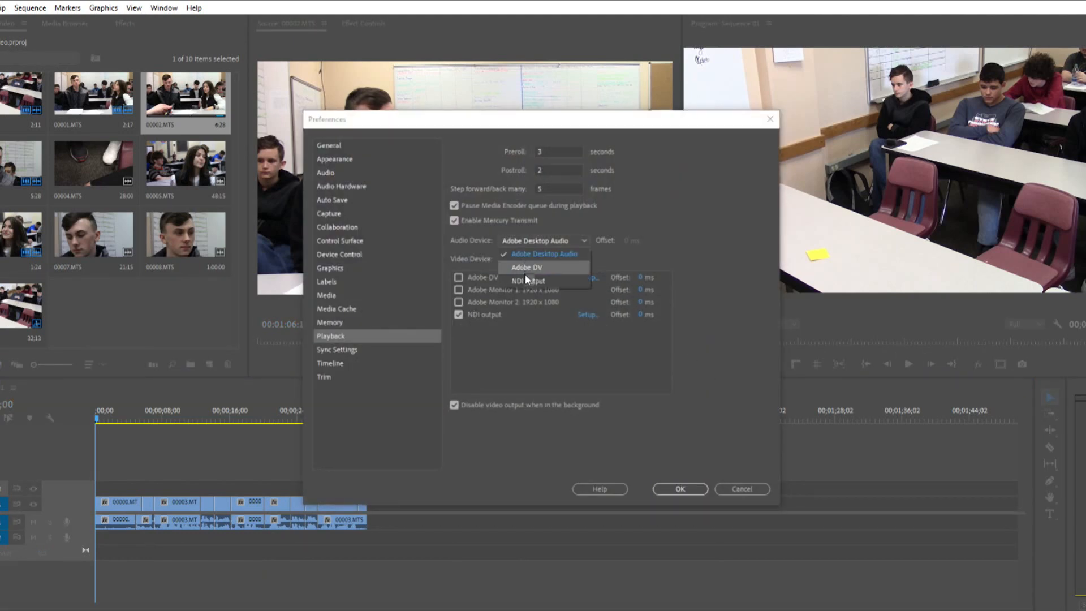
left_click(524, 281)
left_click(697, 491)
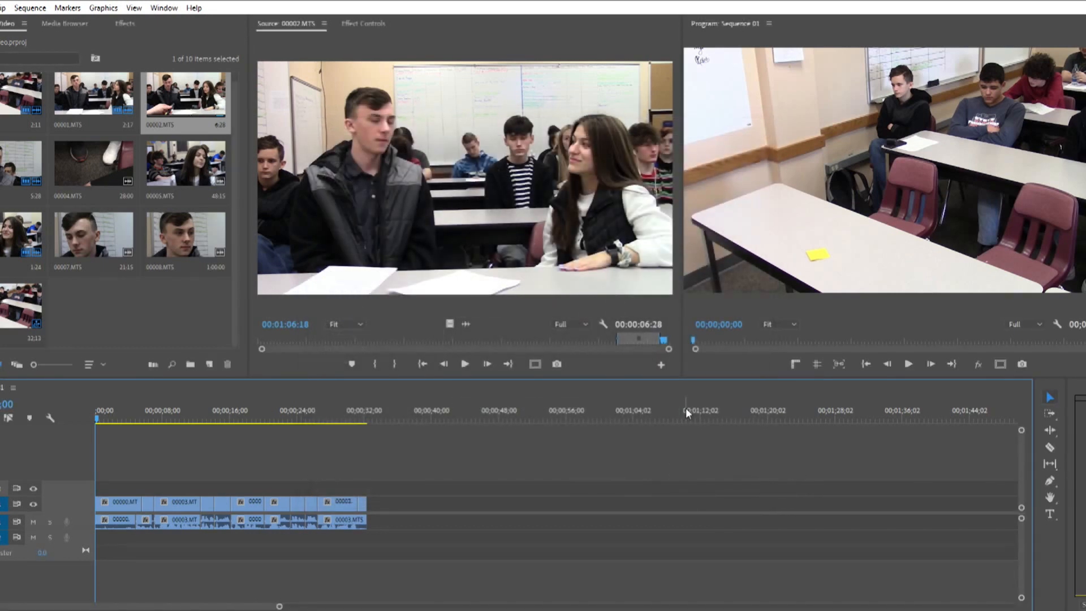
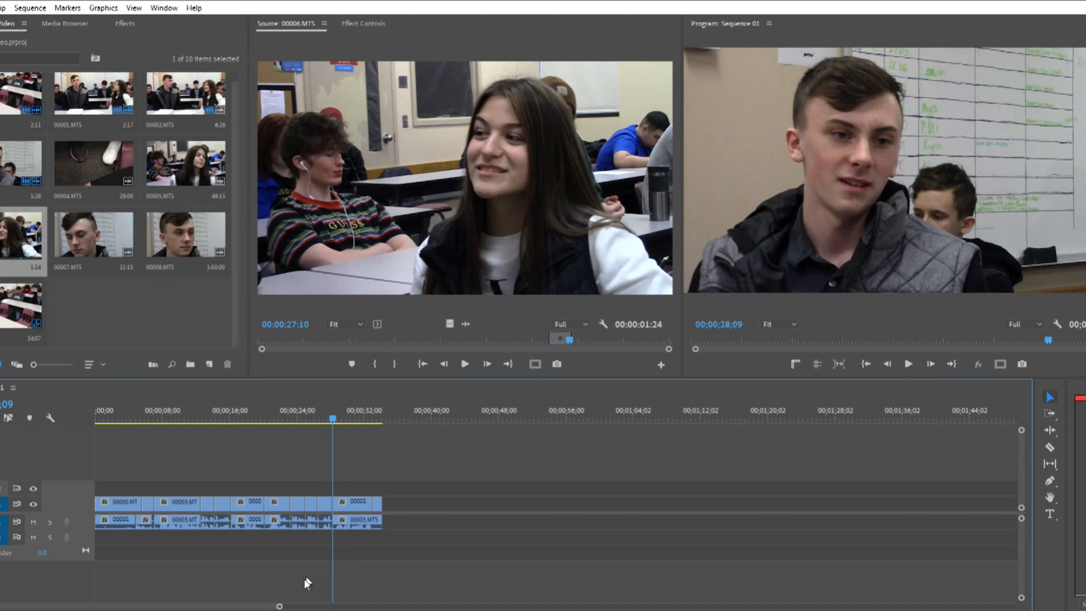
- Switch to the Example Script document in Word and review its shots through the closing credits, marking the over-shoulder phone close-up line
left_click_drag(278, 607, 191, 605)
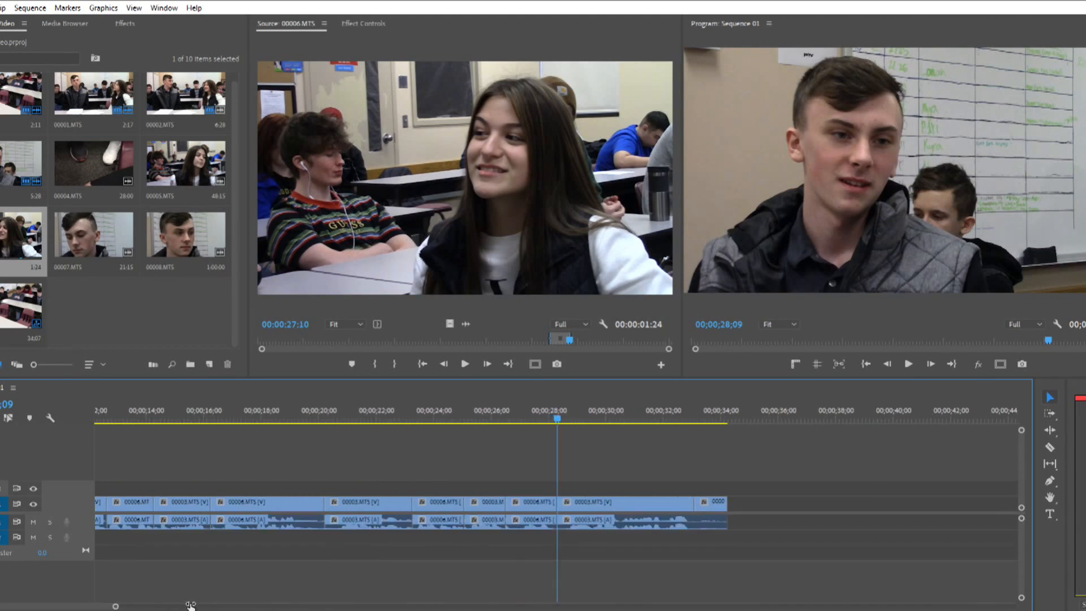
left_click_drag(95, 608, 35, 607)
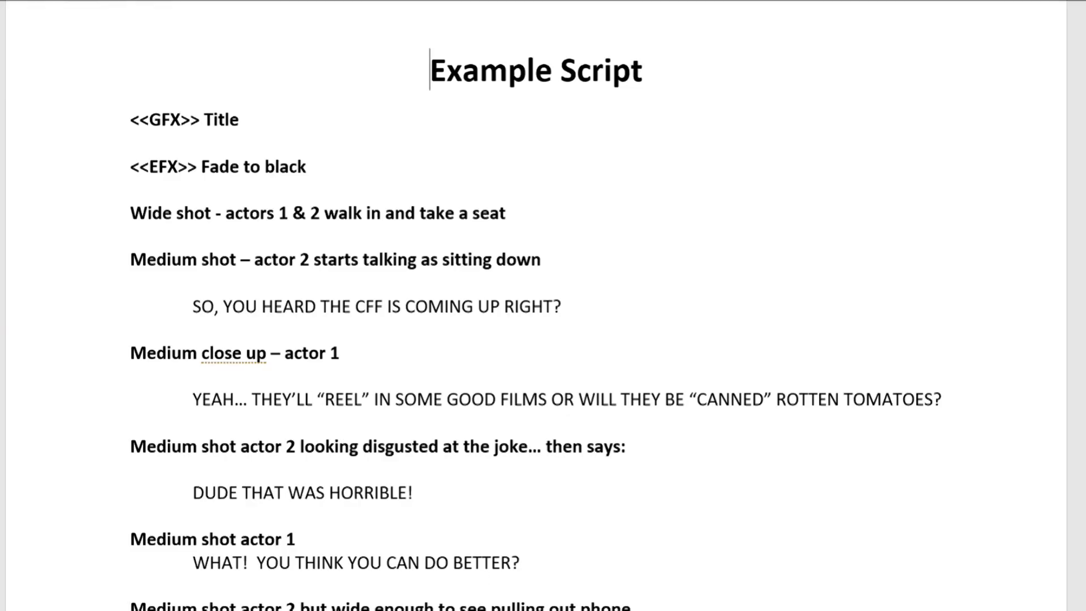
scroll(536, 306, "down", 4)
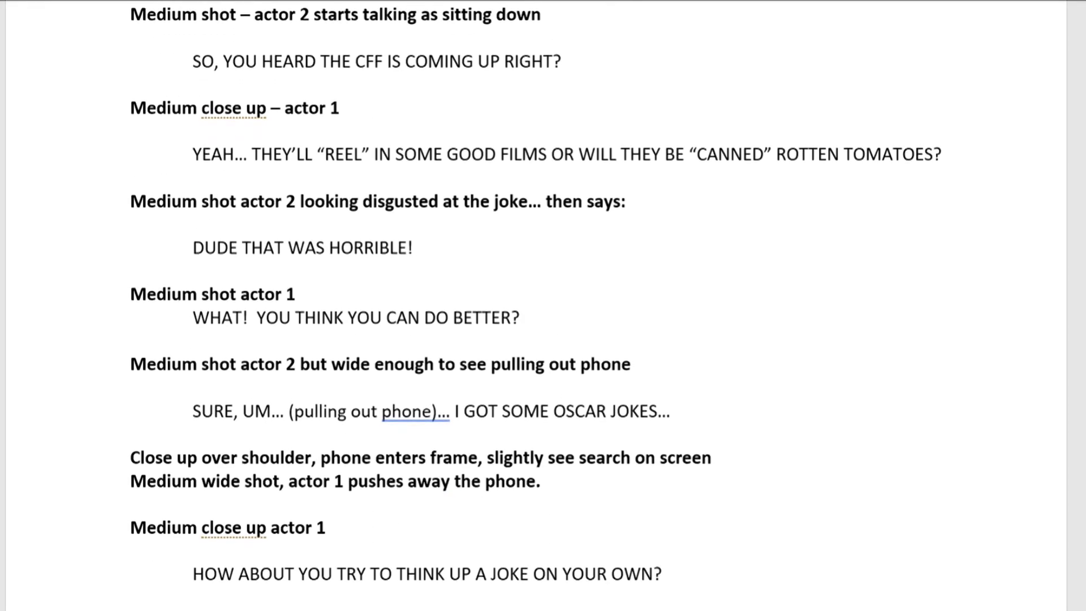
scroll(370, 399, "down", 5)
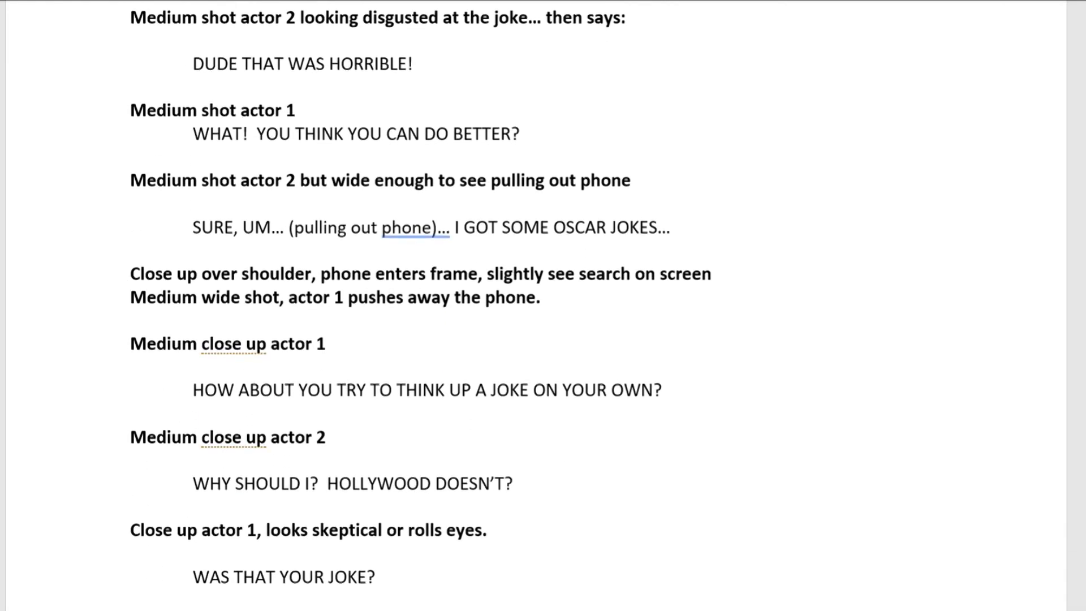
left_click_drag(131, 274, 733, 275)
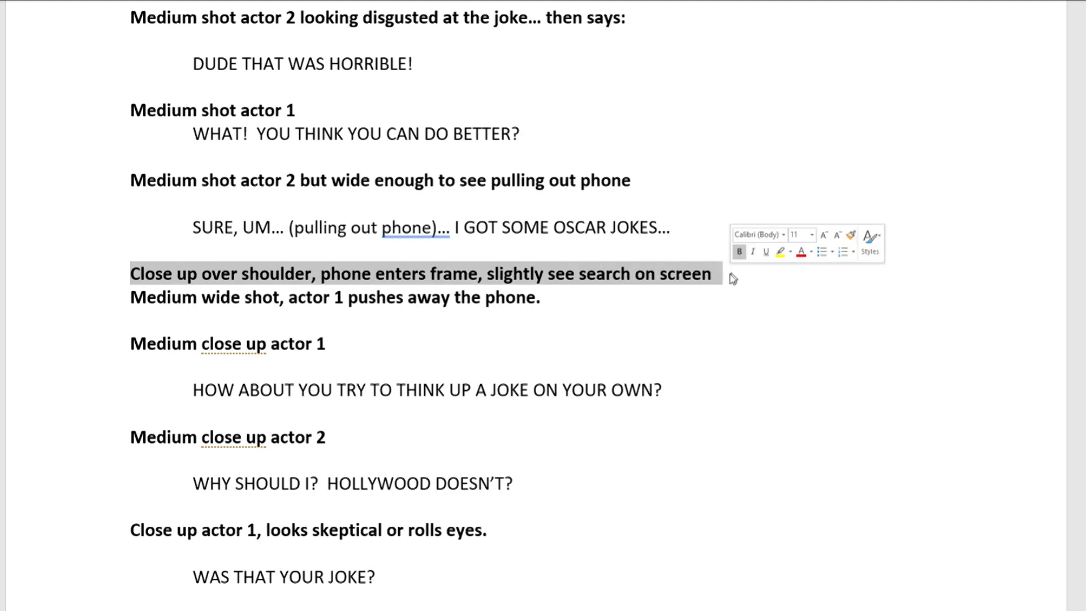
scroll(733, 279, "down", 10)
scroll(537, 306, "up", 2)
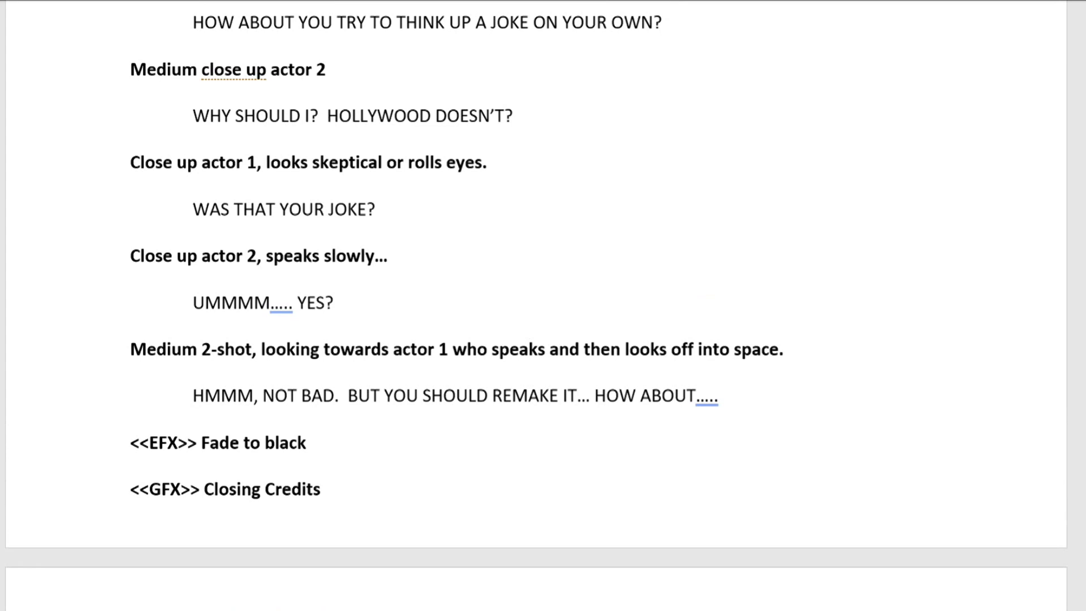
scroll(588, 333, "up", 11)
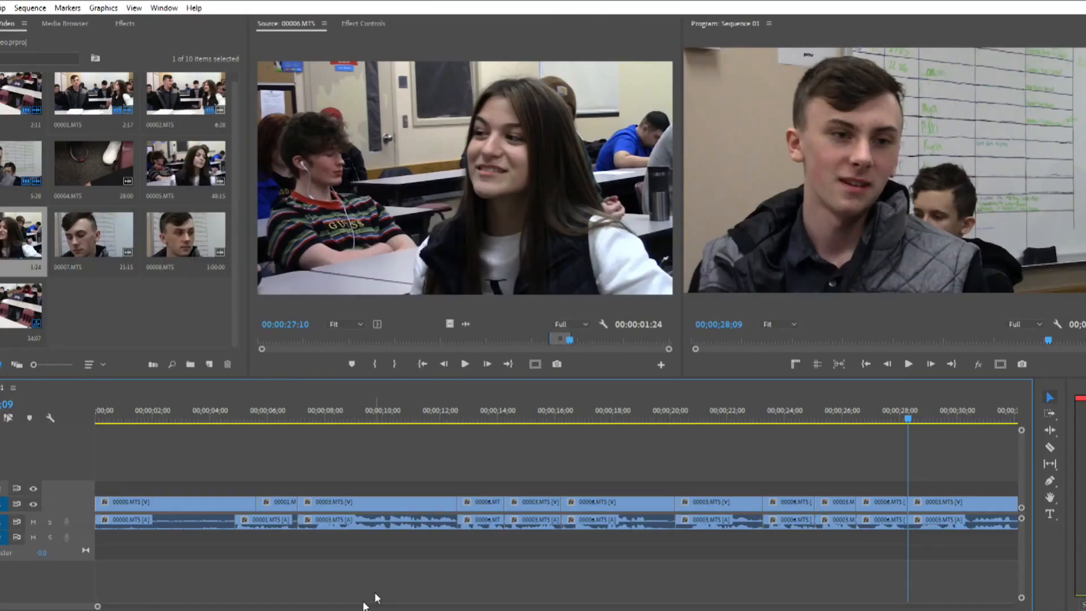
- Play Sequence 01 from about 00;00;05;20 through the cut from 00001.MTS to the first 00003.MTS clip
left_click(300, 413)
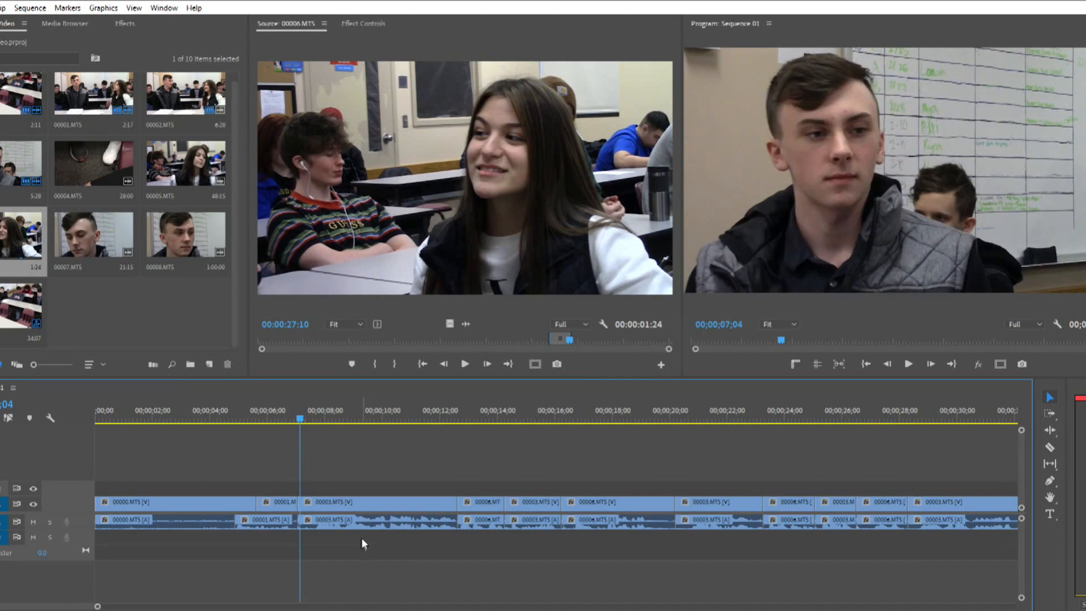
left_click_drag(97, 606, 55, 608)
left_click(377, 405)
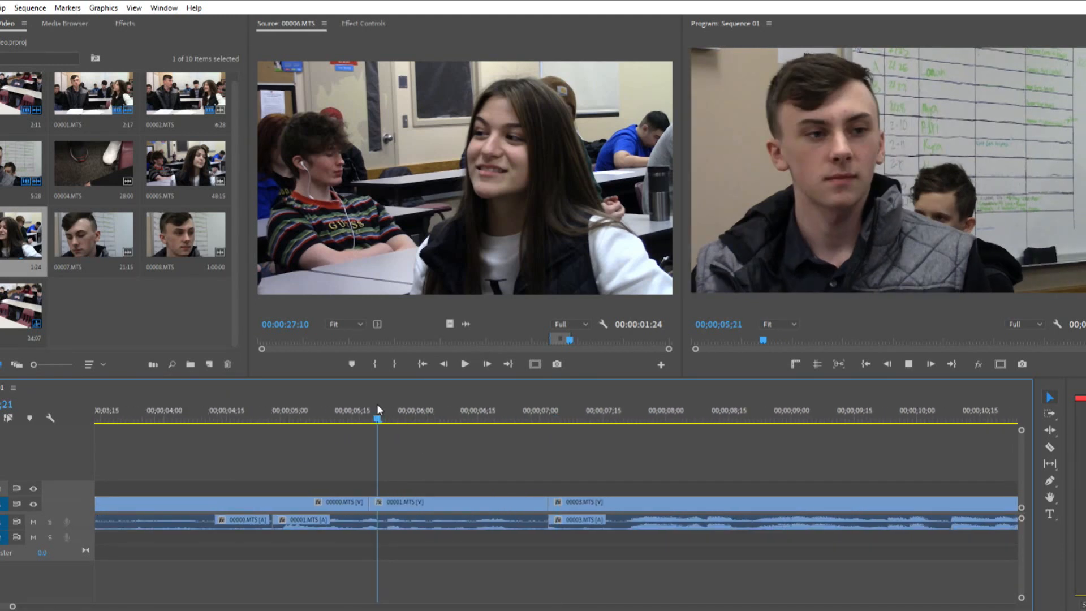
key("space")
key("space")
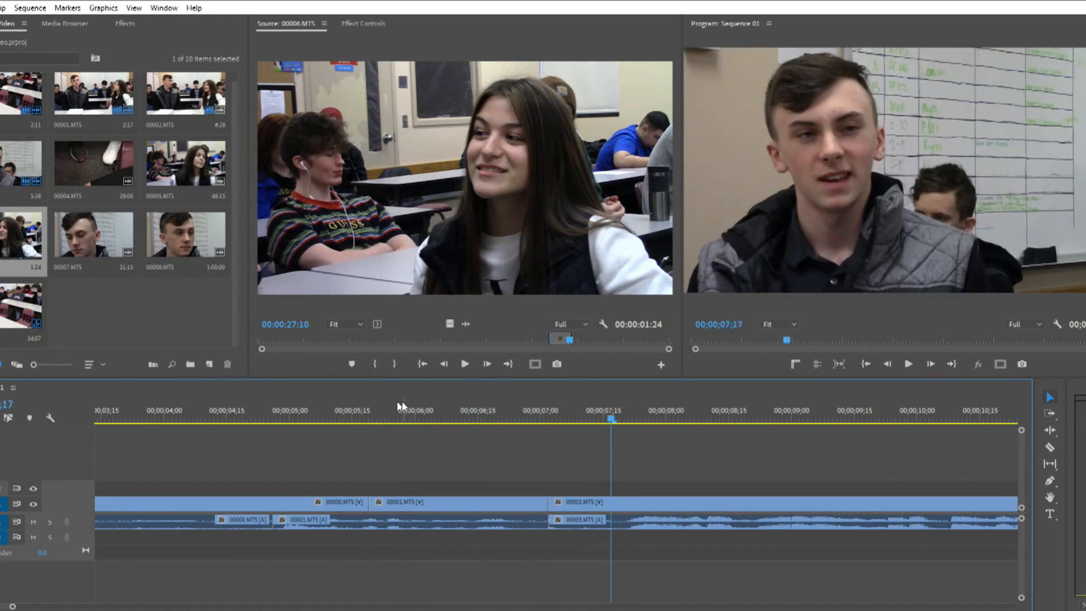
- Trim the start of the first 00003.MTS clip's video and audio to 00;00;07;18 and ripple delete the gap
left_click(592, 416)
left_click_drag(596, 418, 615, 418)
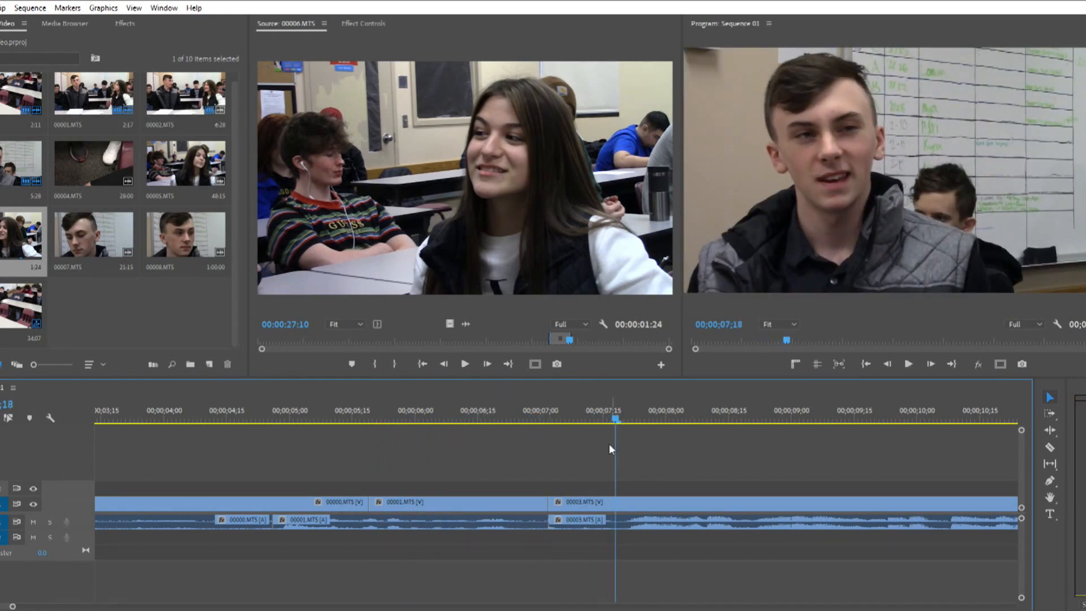
left_click_drag(607, 505, 616, 505)
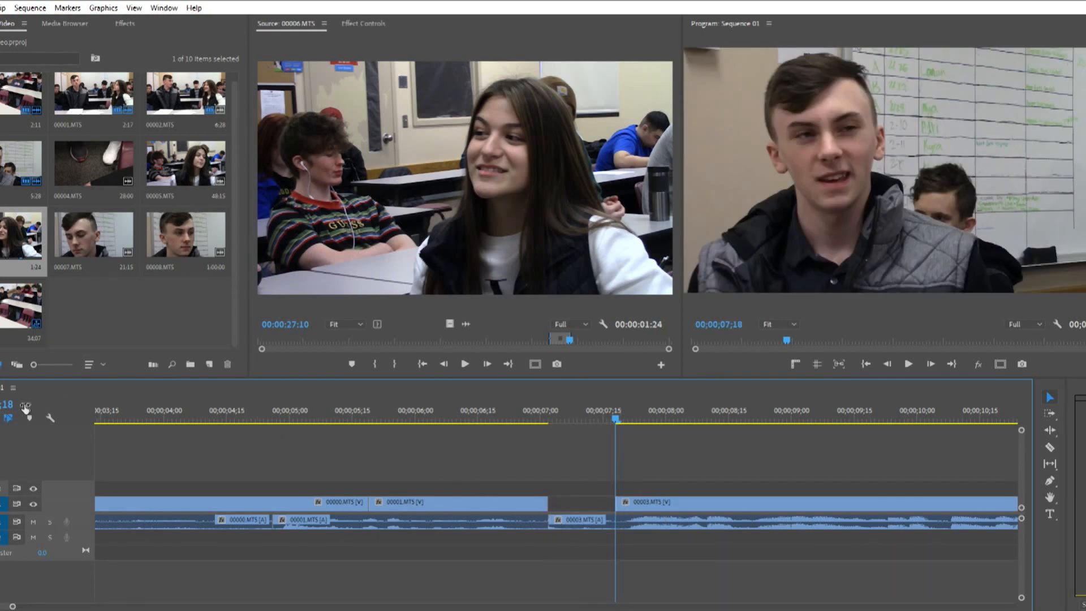
left_click_drag(554, 522, 615, 522)
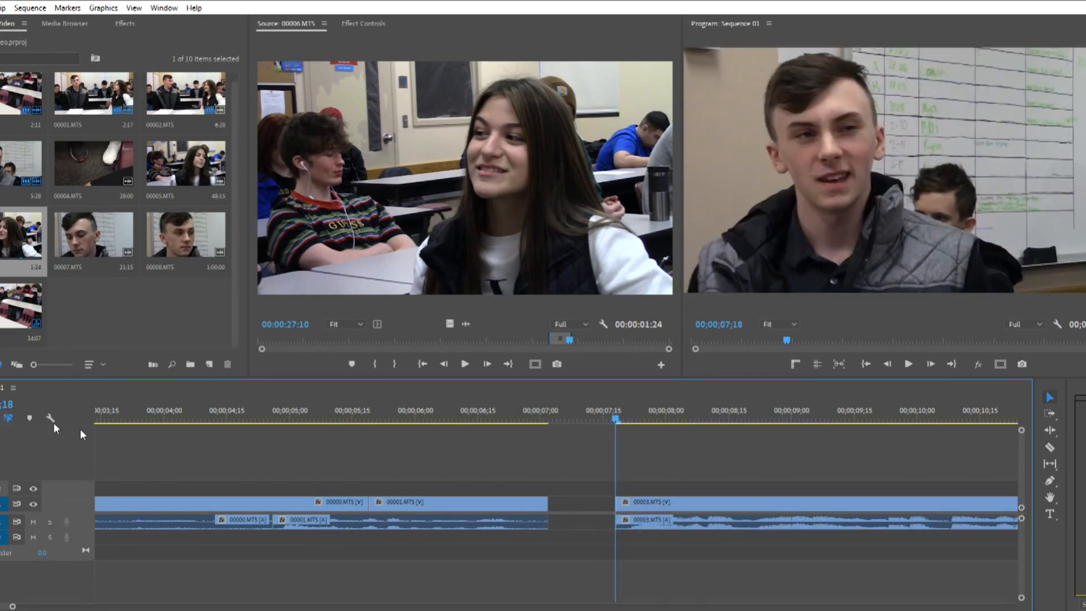
right_click(572, 506)
left_click(585, 509)
- Play on from 00;00;06;11, trim the start of the second 00003.MTS clip to 00;00;13;27 and ripple delete the gap
left_click(462, 415)
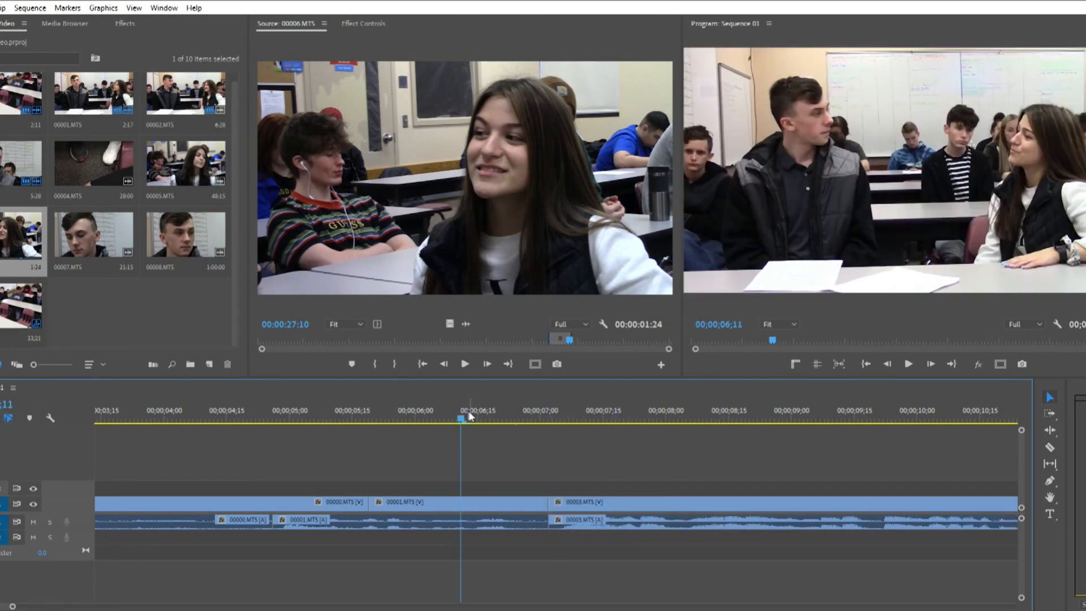
key("space")
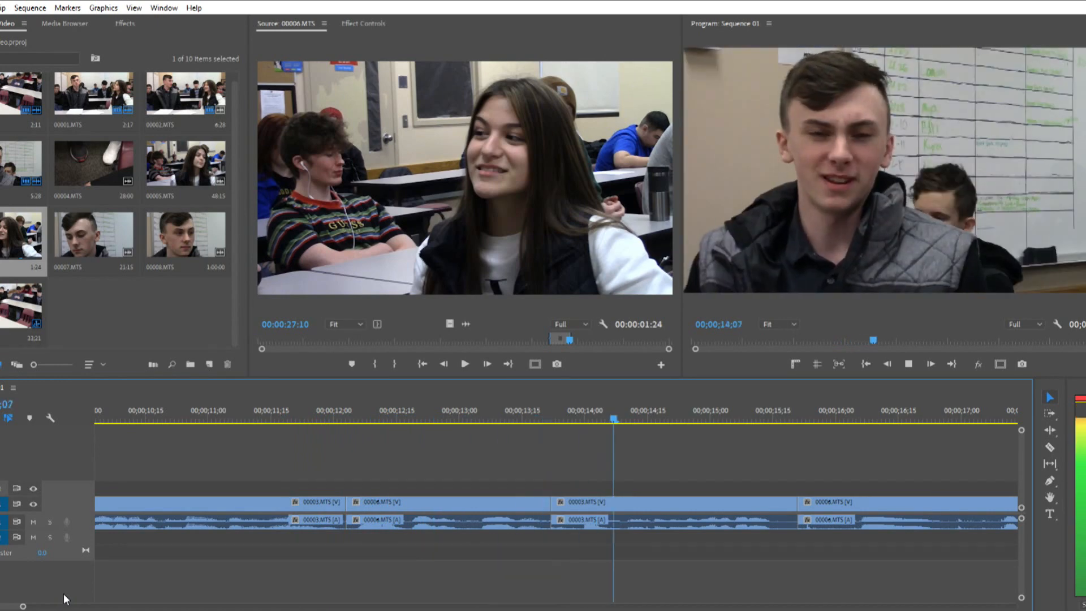
key("space")
left_click_drag(578, 403, 573, 402)
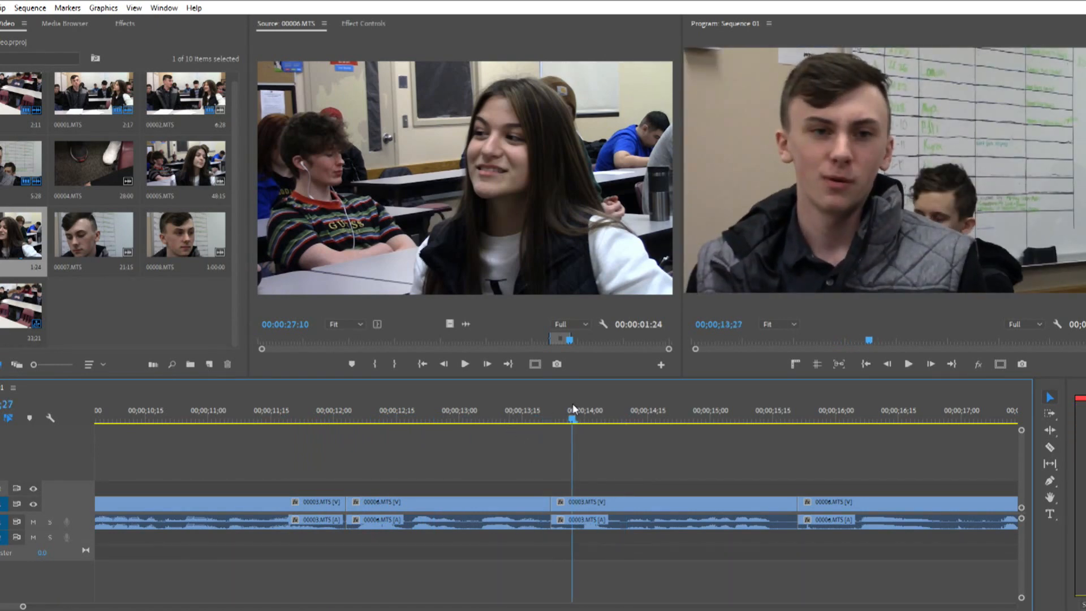
mouse_move(563, 502)
left_mouse_down()
mouse_move(576, 502)
mouse_move(551, 502)
left_mouse_up()
right_click(565, 506)
left_click(567, 516)
- Play the second 00003.MTS clip, trim its end to 00;00;15;13 and close the gap after it
left_click(487, 413)
key("space")
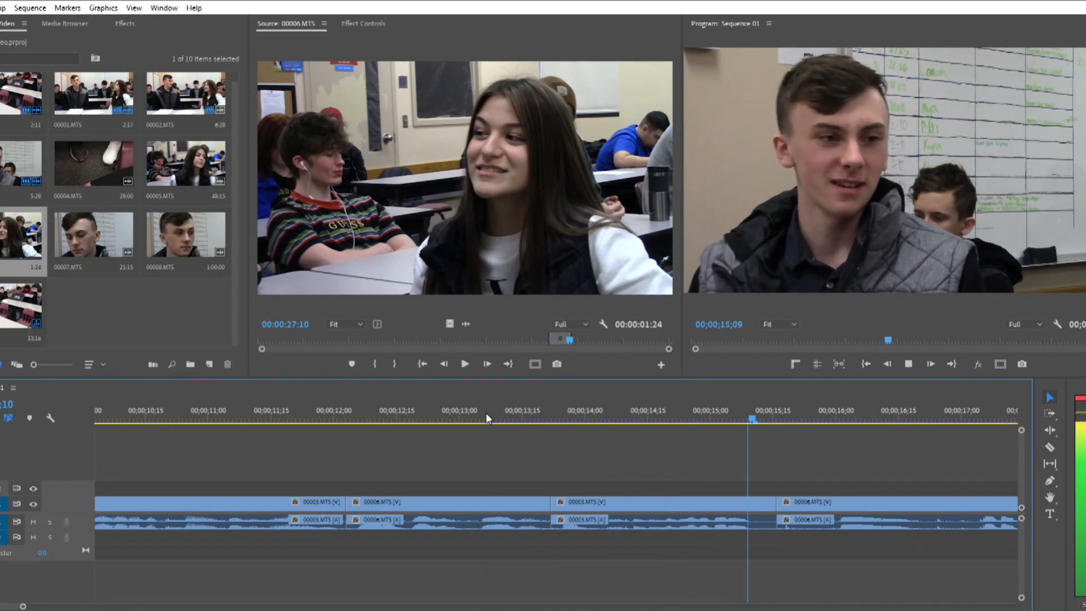
key("space")
left_click_drag(747, 406, 766, 408)
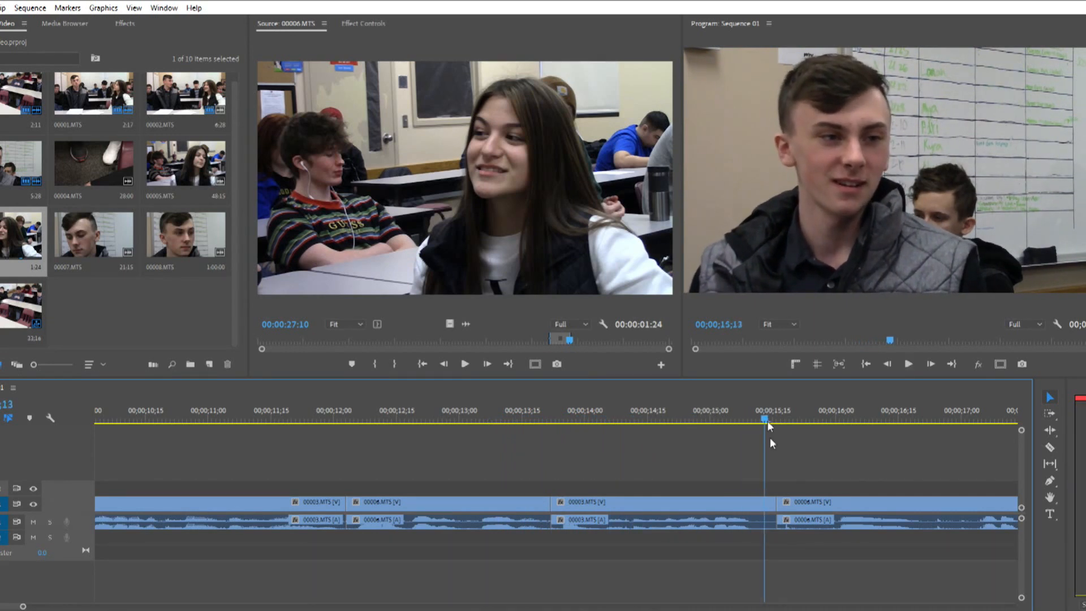
left_click_drag(766, 503, 771, 508)
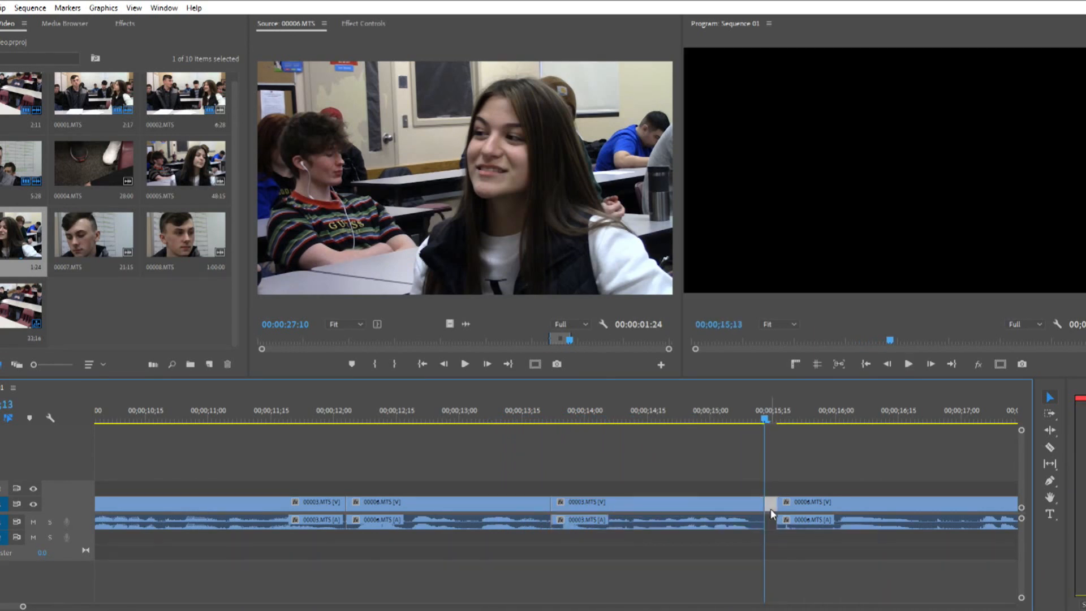
- Play the girl's close-up that follows the trimmed cut and park the playhead at 00;00;18;02
key("space")
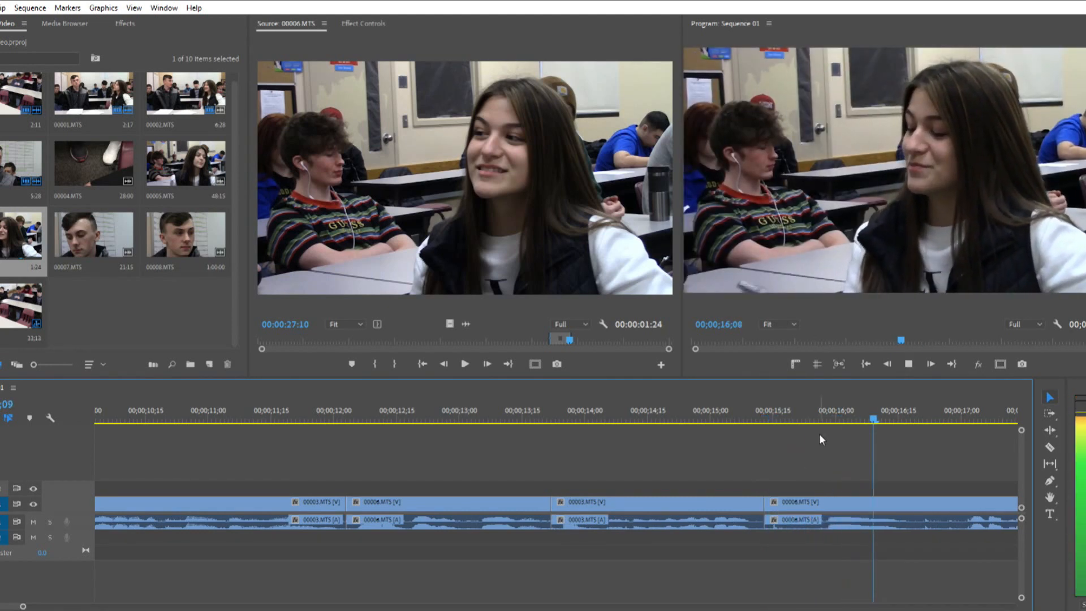
key("space")
left_click_drag(24, 607, 74, 606)
key("space")
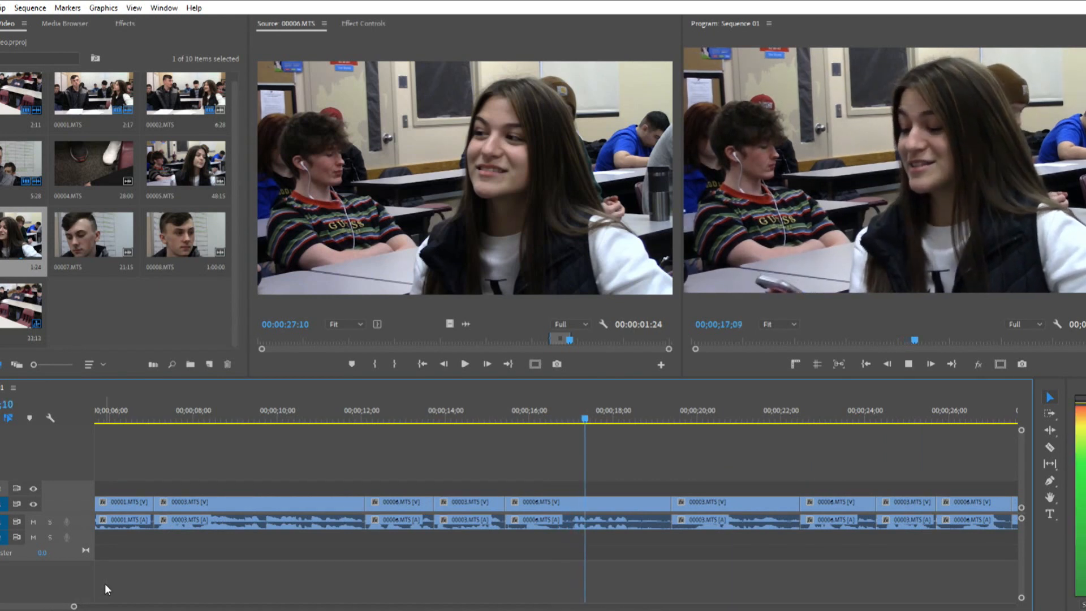
key("space")
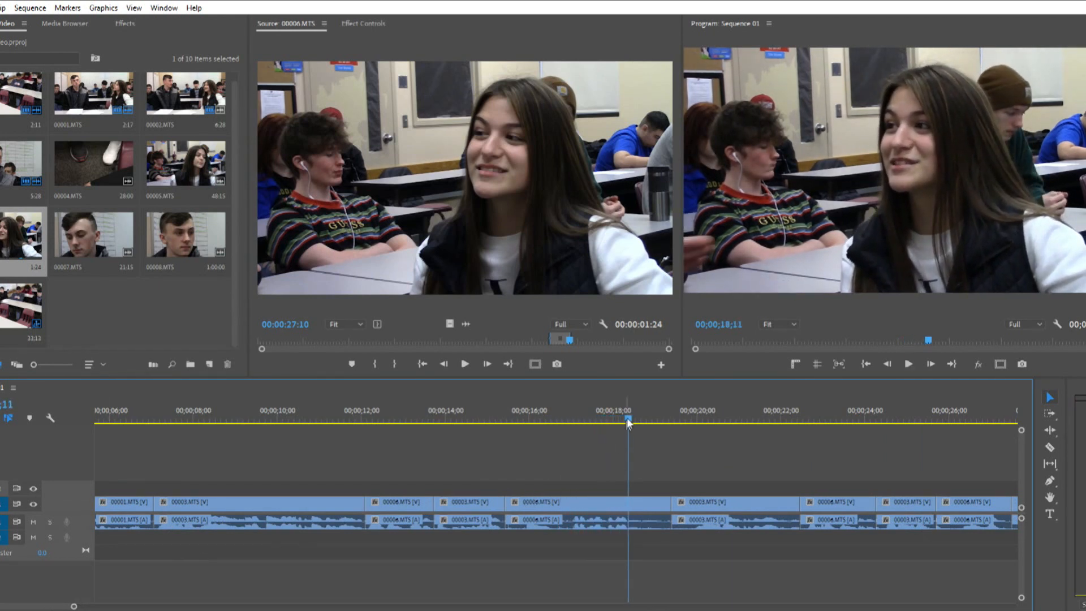
left_click_drag(628, 423, 617, 422)
- Open 00004.MTS in the Source Monitor and mark its In point at 00:00:14:05, just before the phone enters the frame
double_click(86, 182)
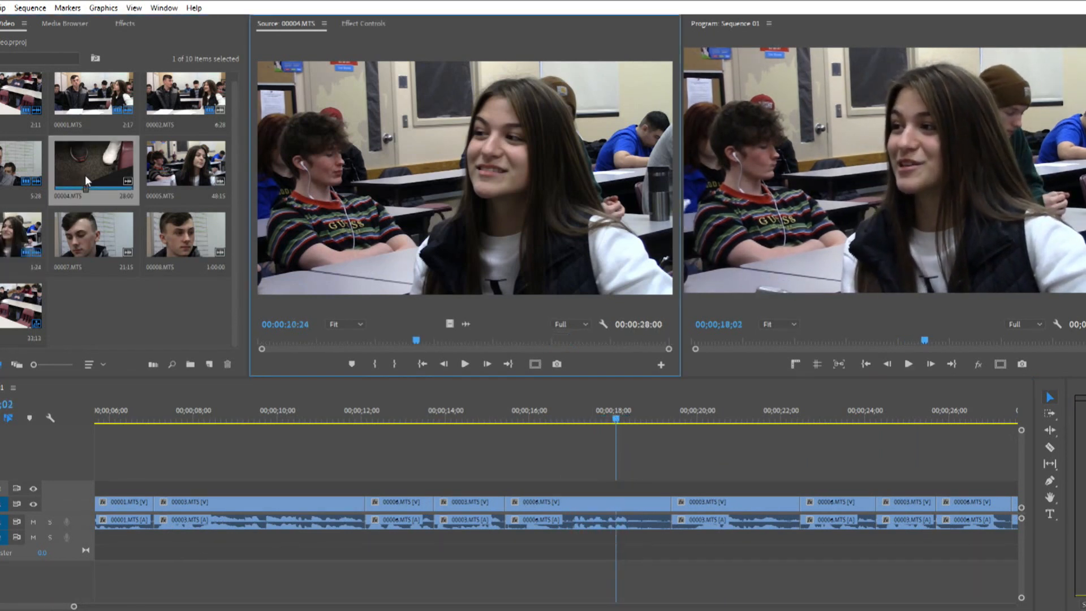
left_click(422, 338)
left_click_drag(422, 338, 458, 340)
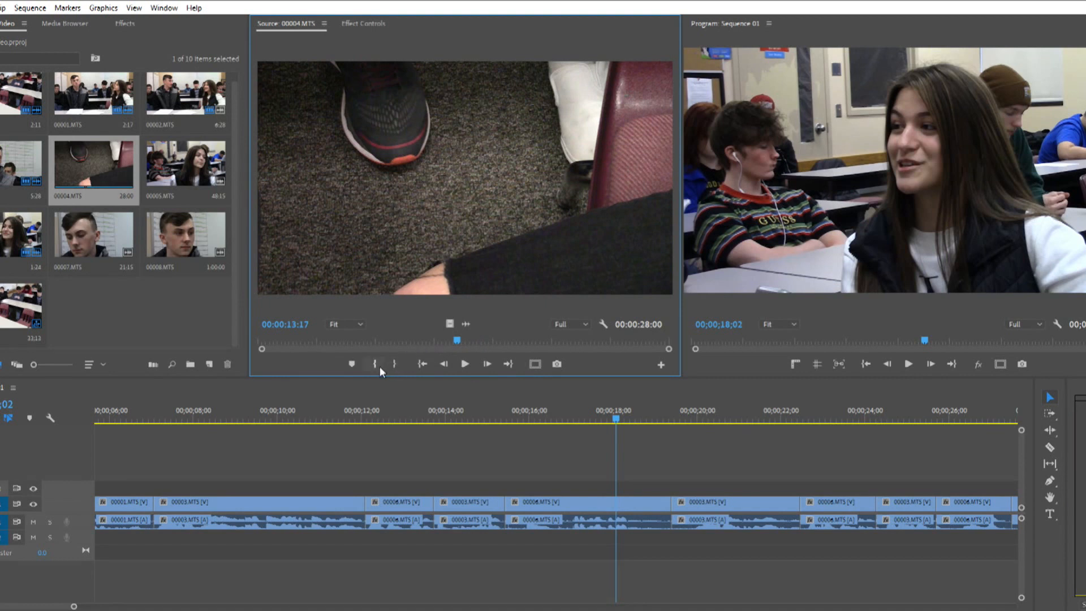
key("space")
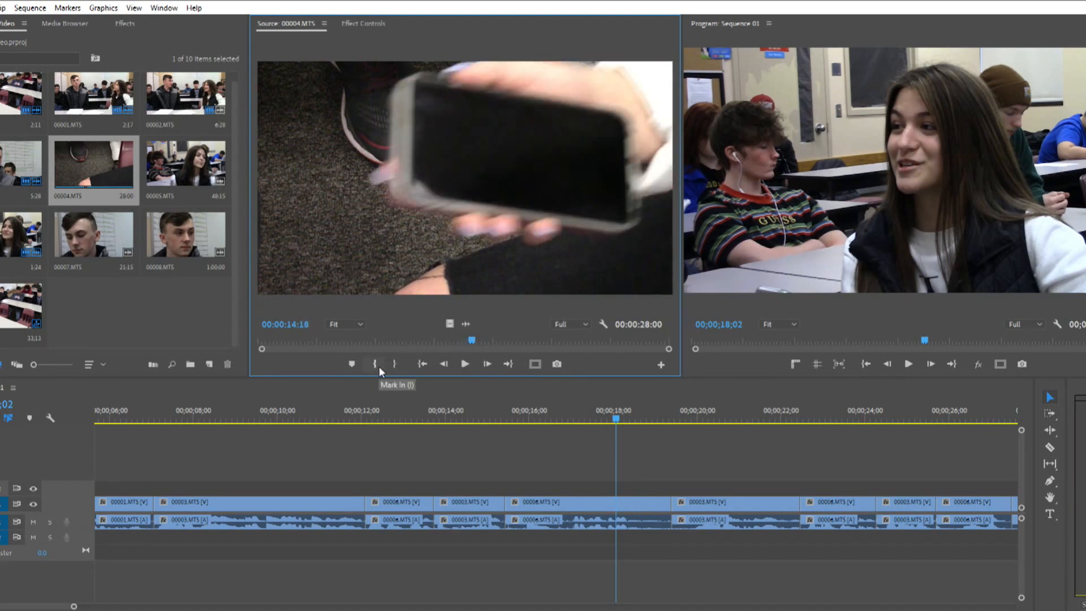
key("Left")
key("Left")
key("Left")
key("Left")
key("Left")
key("Left")
key("Left")
key("Left")
key("Left")
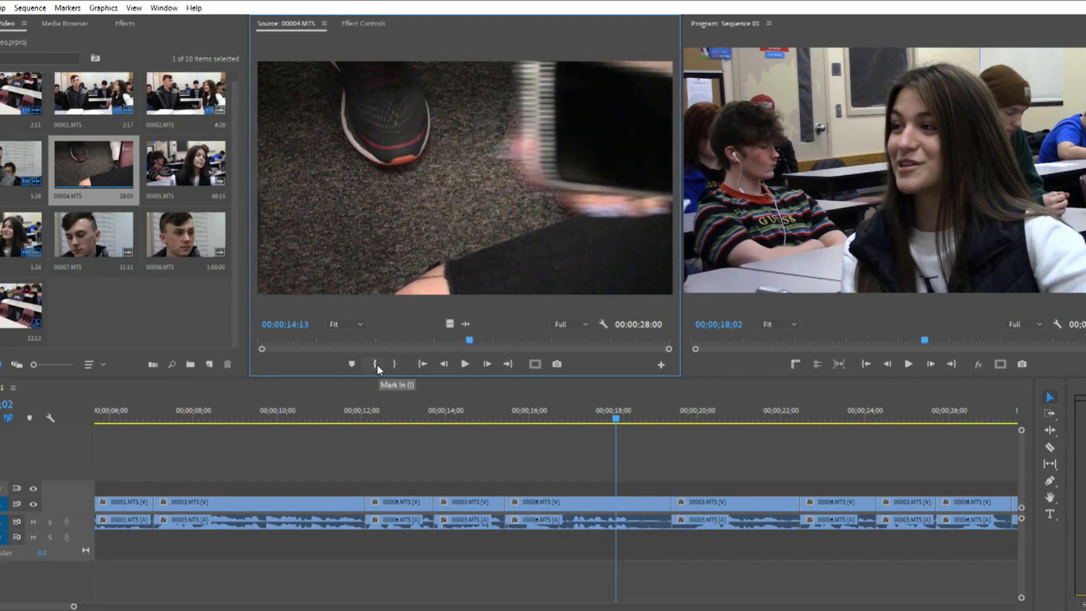
key("Left")
key("Left")
key("Left")
key("Left")
left_click(377, 364)
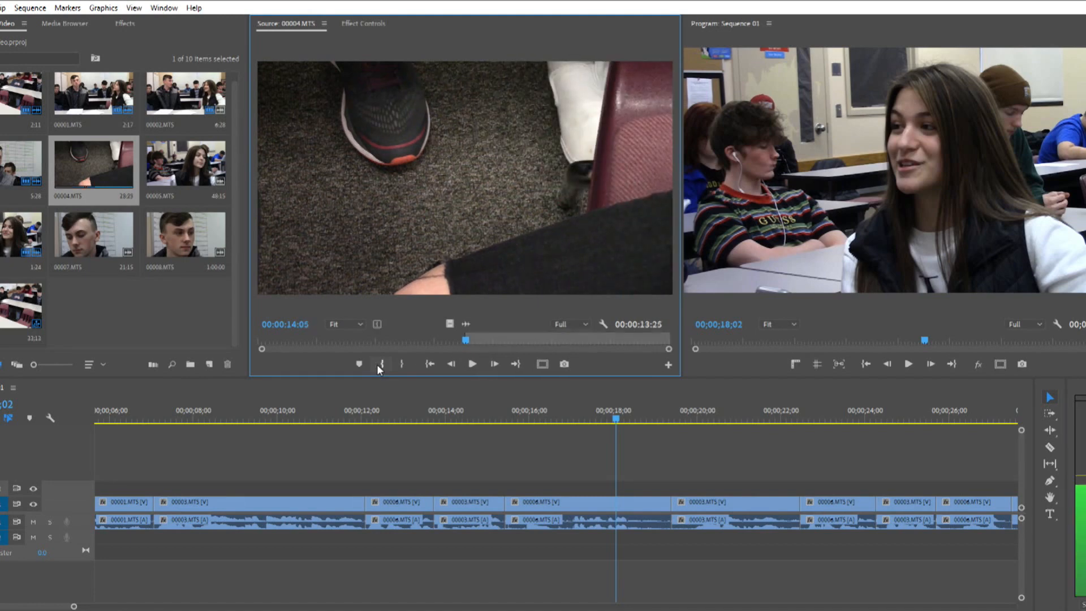
- Mark the Out point of 00004.MTS at 00:00:15:01, with the lit phone shown before the other hand reaches in
key("space")
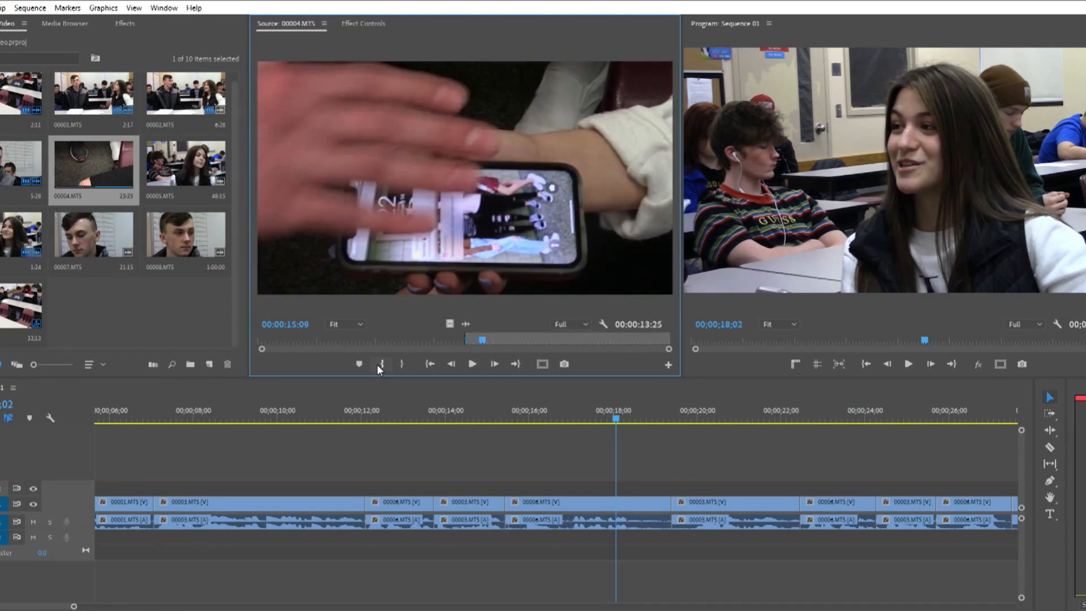
key("Right")
key("Left")
key("Left")
key("Left")
key("Left")
key("Left")
key("Left")
key("Left")
key("Left")
key("Left")
key("Left")
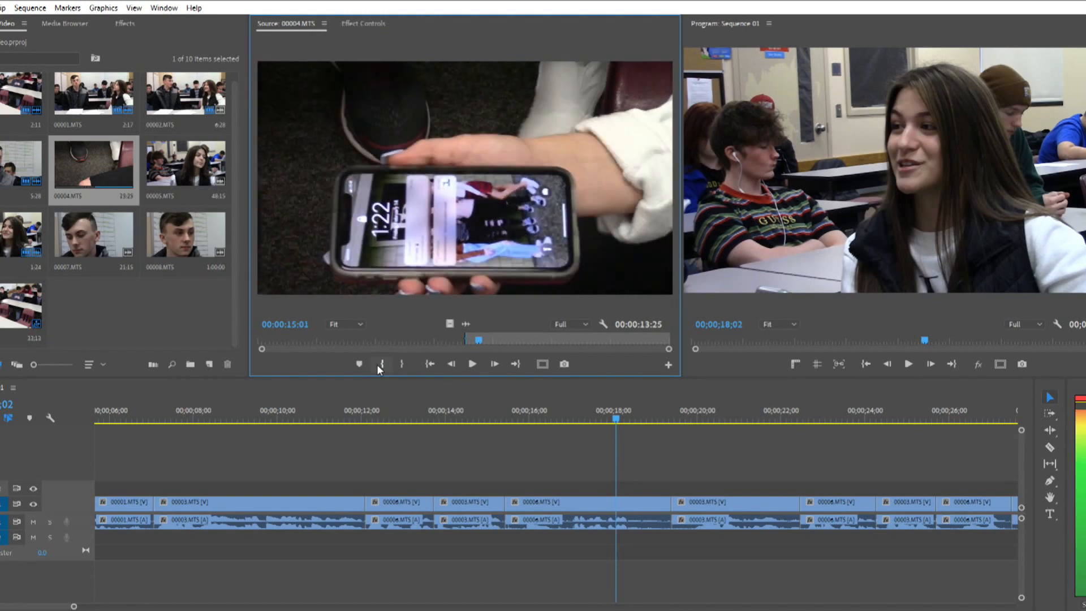
key("Left")
key("Left")
key("Left")
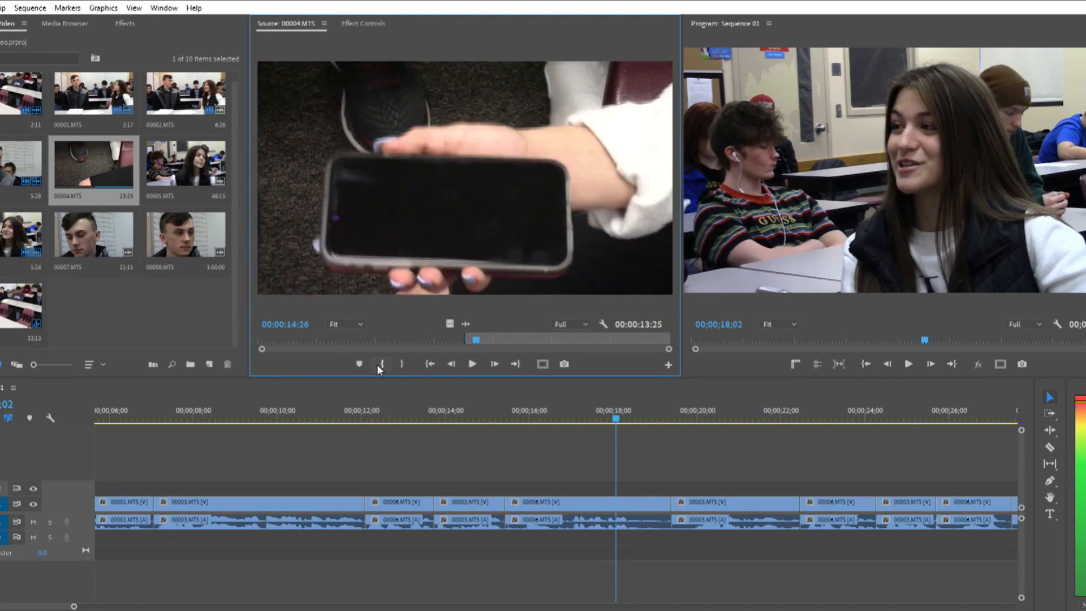
key("Right")
key("Right")
key("Right")
key("Right")
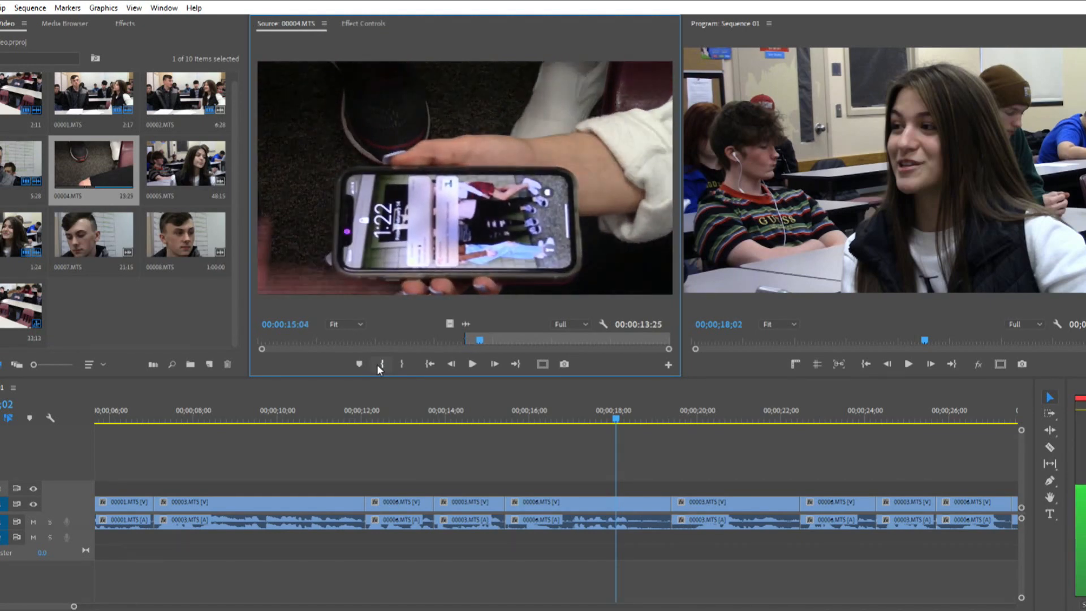
key("Left")
left_click(398, 364)
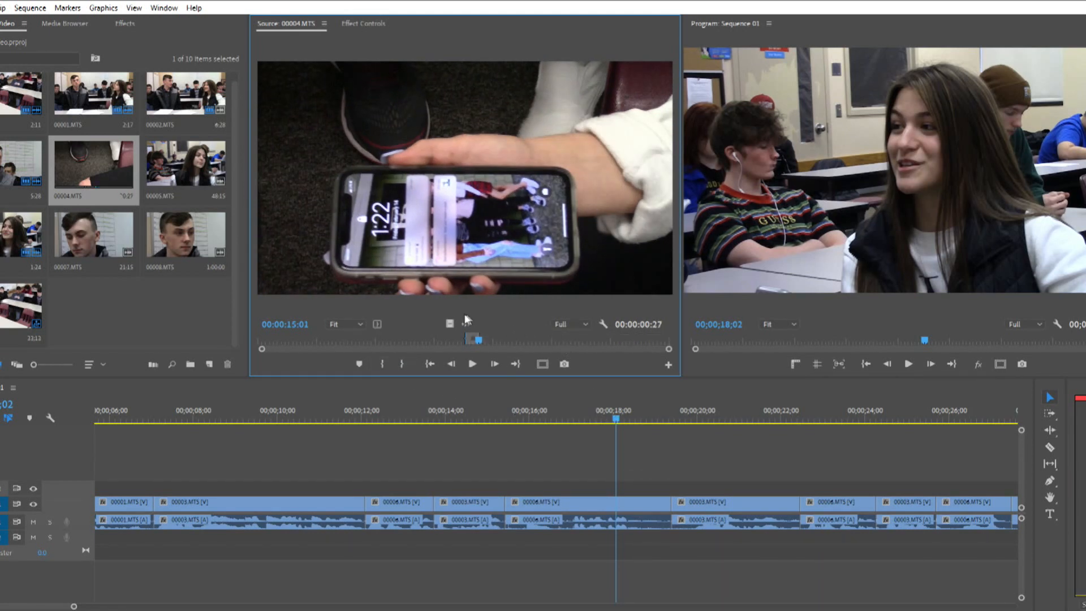
- Place only the video of the marked 00004.MTS range on the track above the girl's close-up near 00;00;18;00, then play it
left_click_drag(447, 324, 600, 482)
left_click_drag(596, 415, 545, 401)
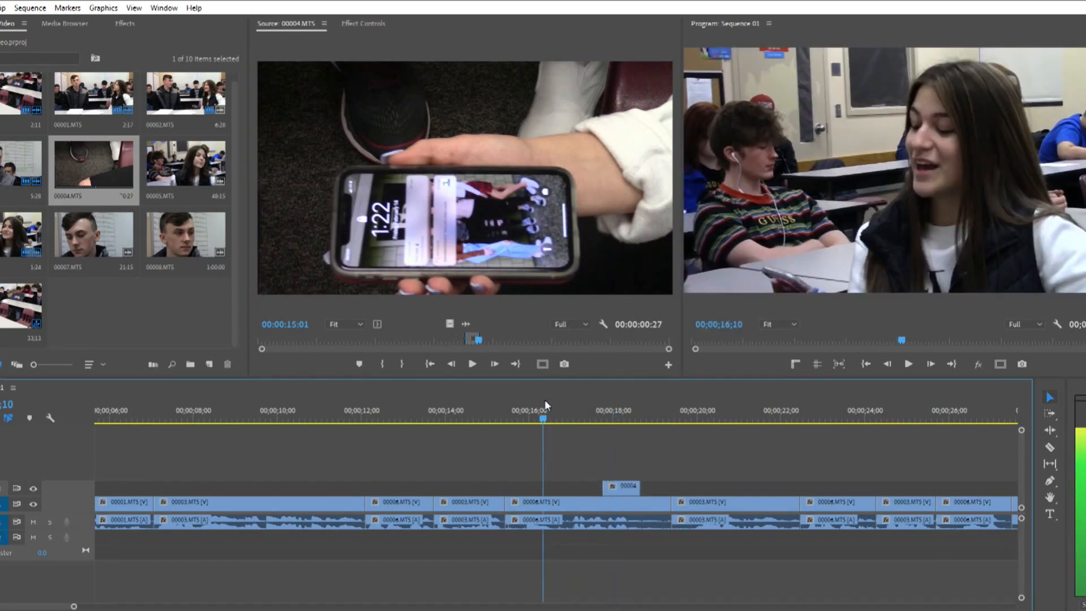
key("space")
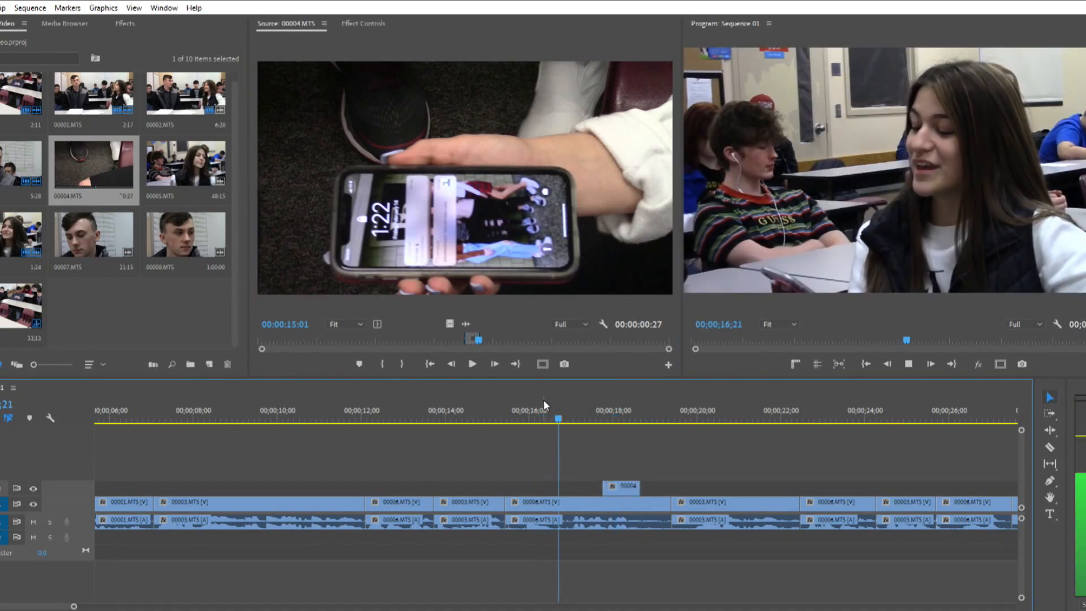
key("space")
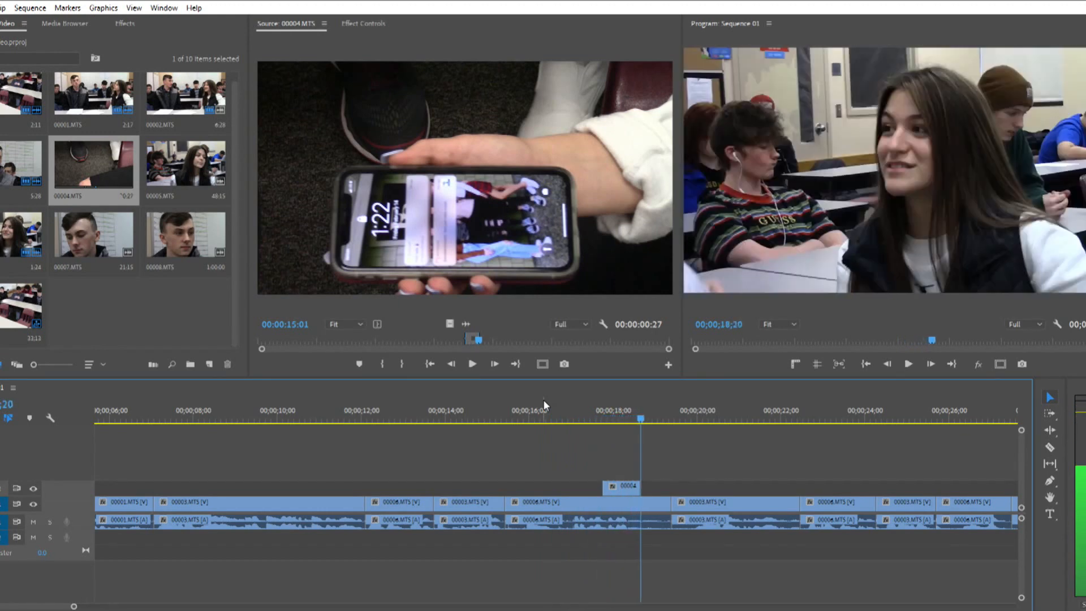
- Shift the 00004.MTS phone insert slightly earlier above the girl's close-up and play it back
left_click_drag(643, 414, 594, 421)
left_click_drag(620, 486, 610, 486)
key("space")
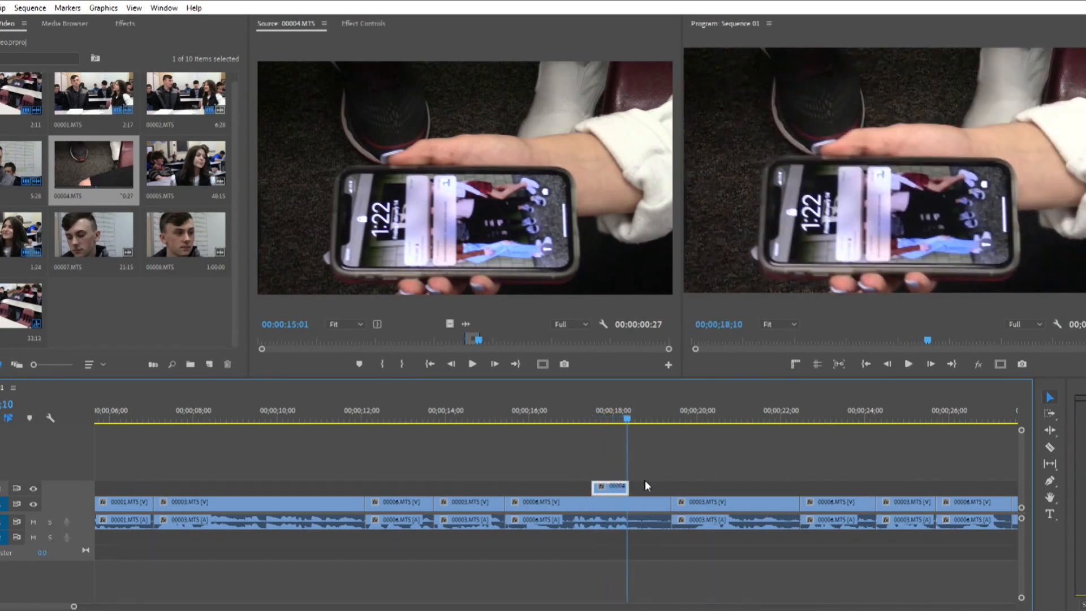
- Trim the end of the girl's close-up to 00;00;18;11, ripple delete the gap, and trim the phone insert's end to match the cut
left_click(628, 417)
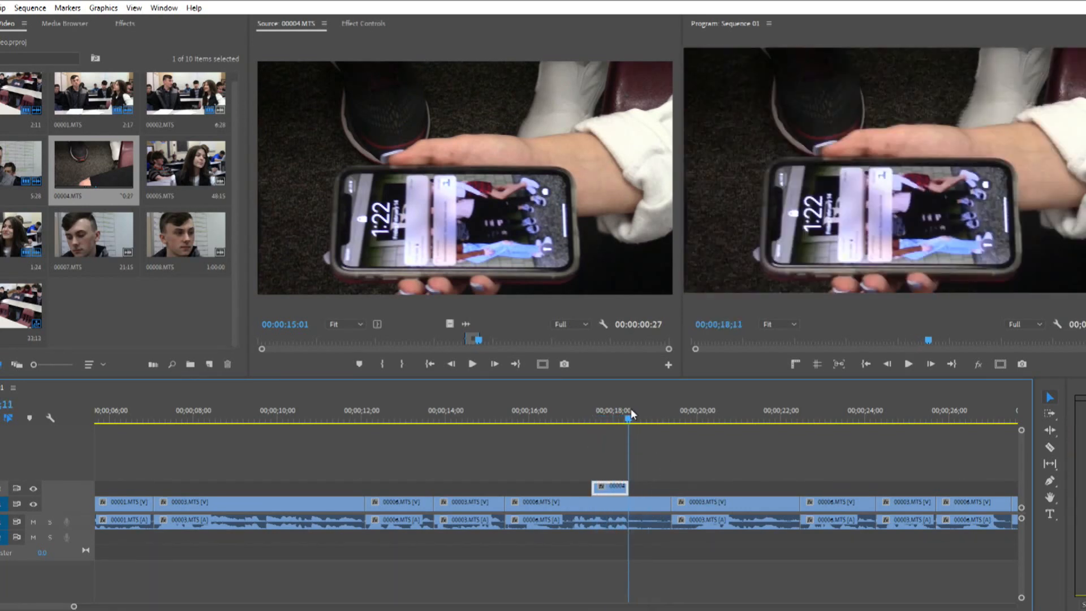
left_click_drag(661, 504, 629, 503)
right_click(638, 507)
left_click(673, 514)
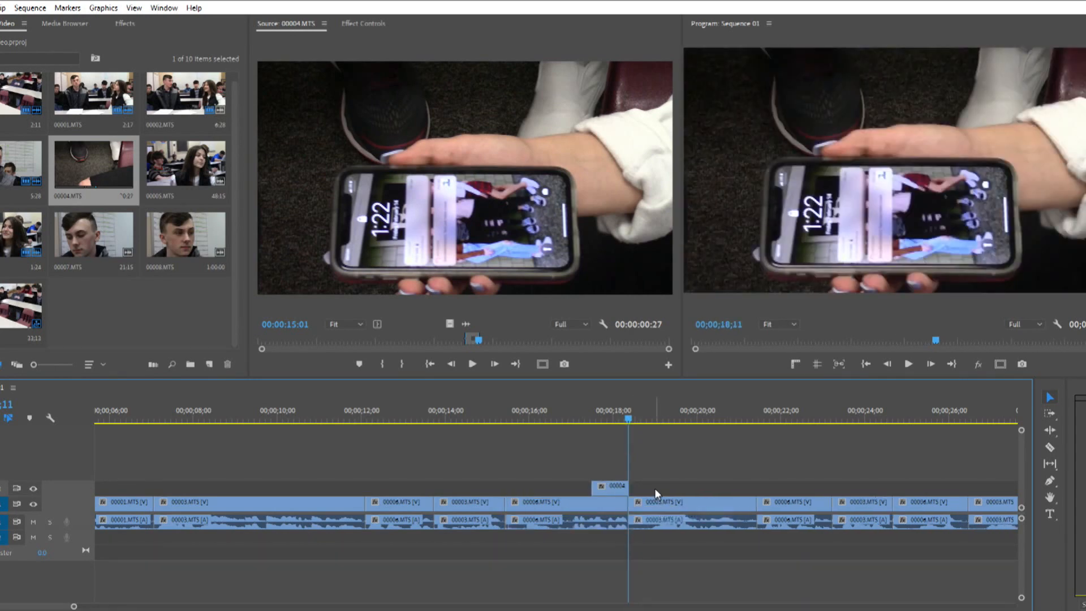
left_click_drag(628, 486, 627, 486)
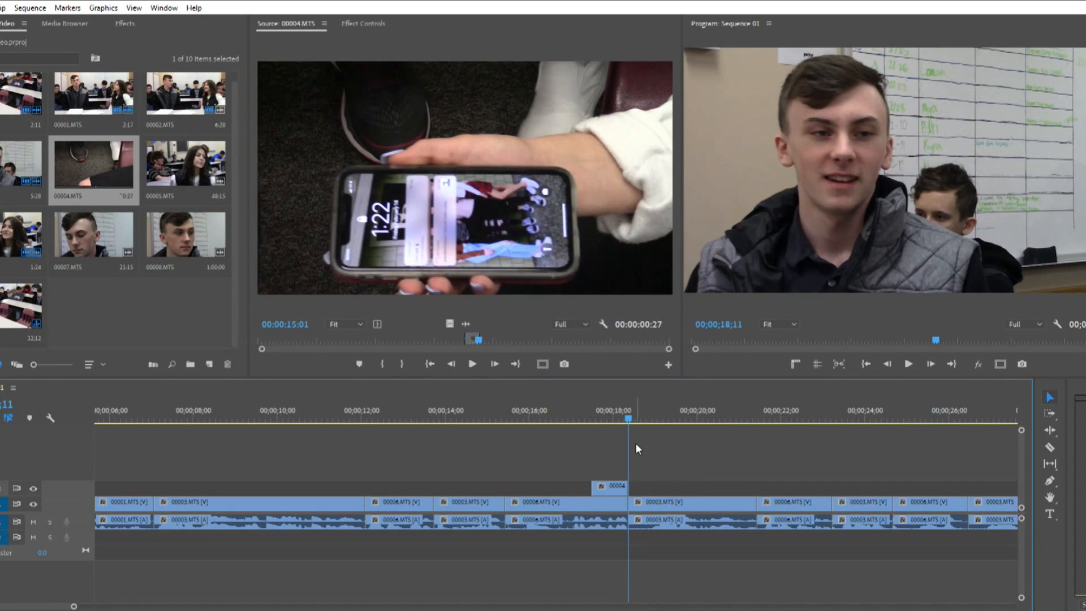
- Play the cut from the phone insert into the following 00003.MTS clip, stopping at about 00;00;19;05
left_click_drag(643, 418, 610, 423)
key("space")
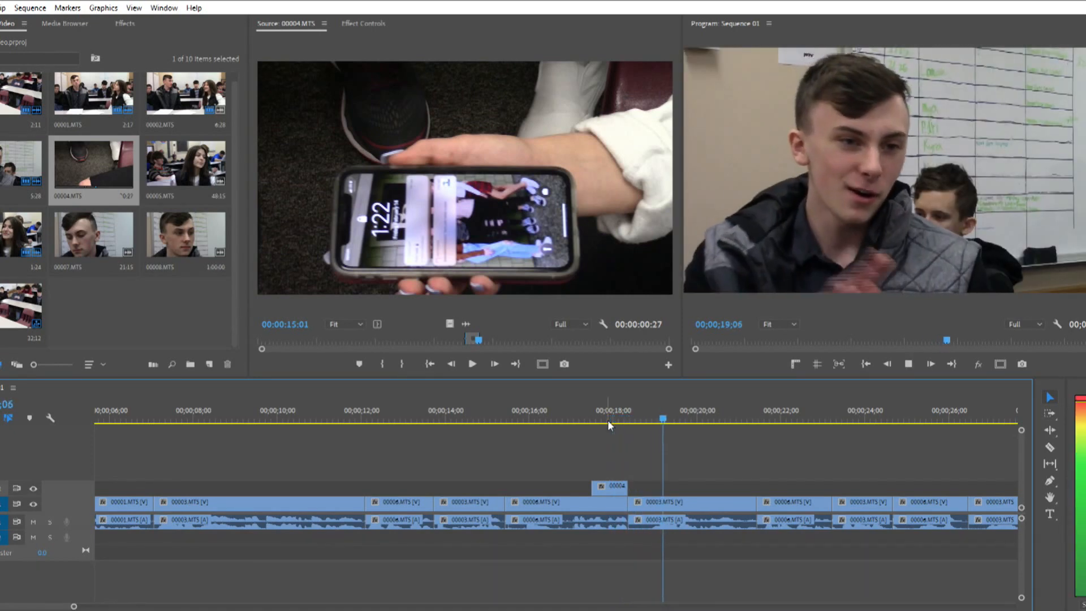
left_click_drag(659, 407, 663, 414)
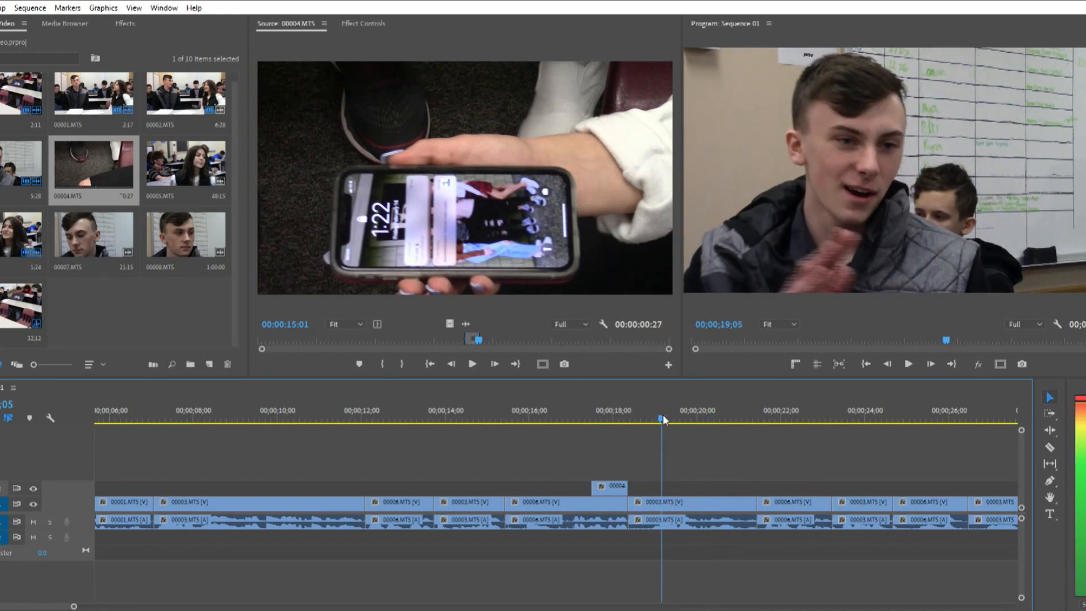
- Play the source clip 00004.MTS past the marked range and scrub ahead to another phone take near 00:00:23:29
left_click(564, 363)
left_click(622, 360)
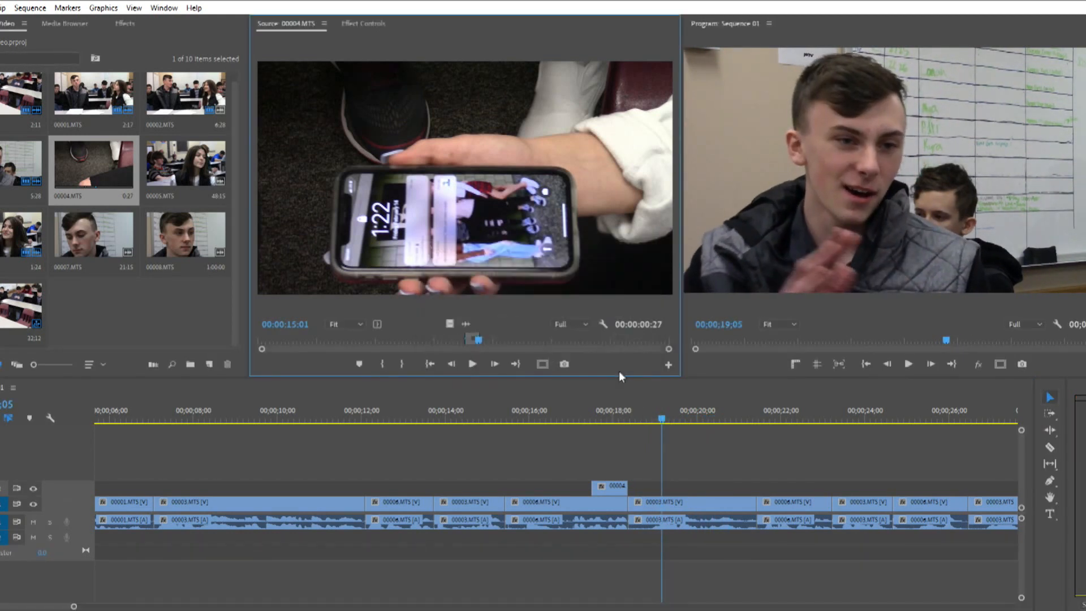
left_click(467, 368)
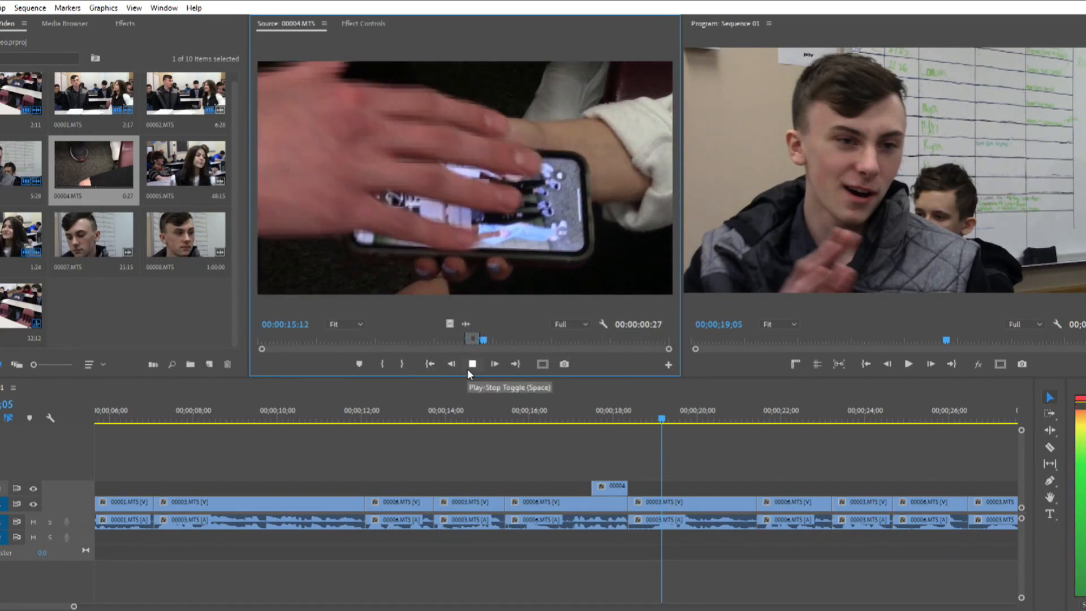
left_click(473, 366)
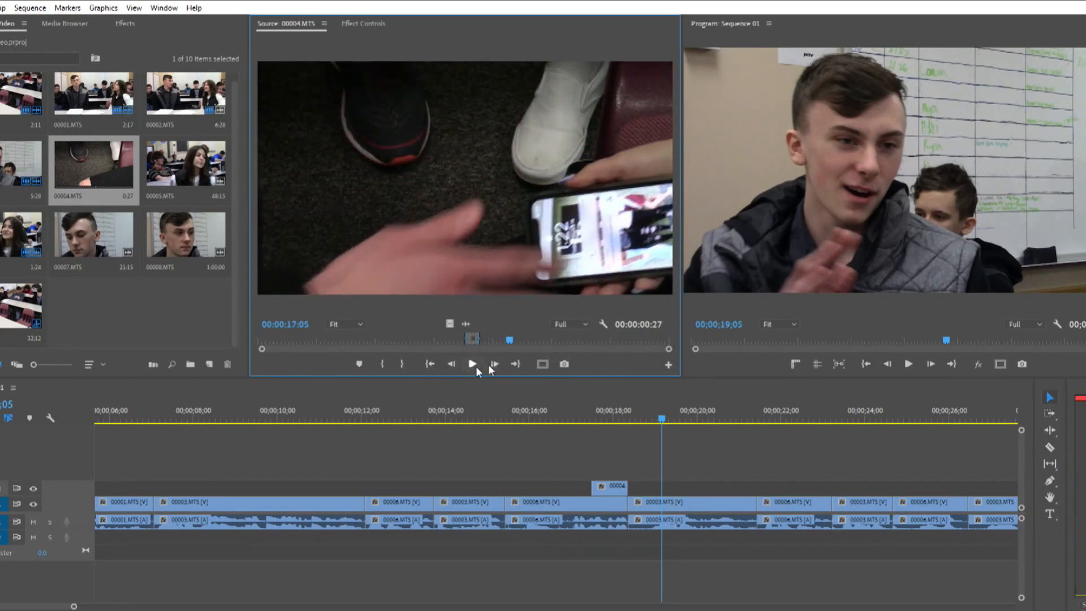
left_click_drag(509, 341, 609, 341)
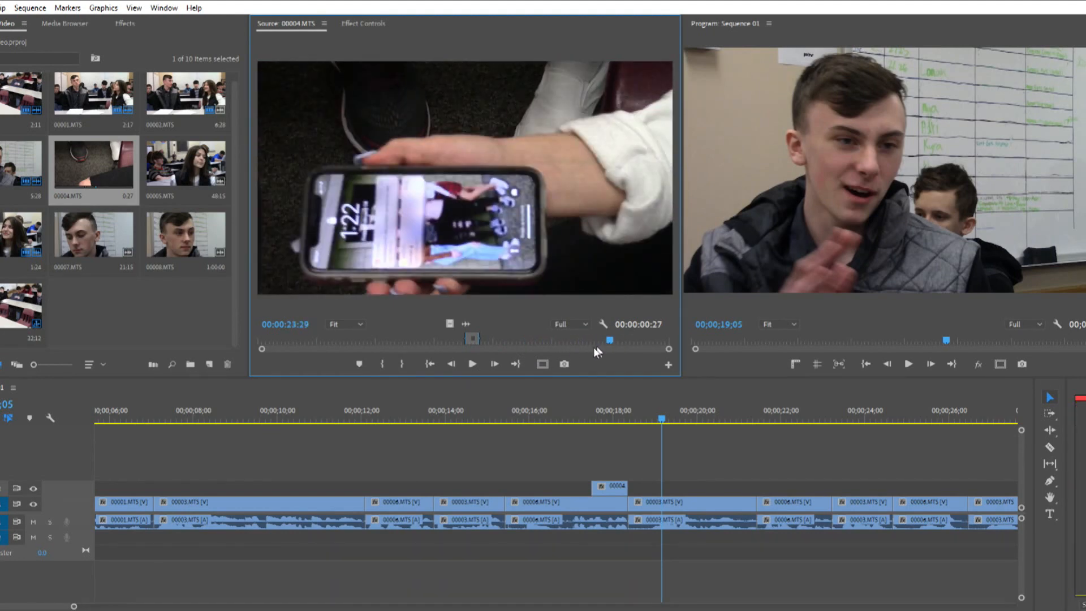
- Mark the phone take in 00004.MTS from 00:00:24:06 to 00:00:26:10
left_click(472, 364)
key("Right")
key("Left")
key("Left")
key("Left")
key("Left")
key("Left")
key("Left")
key("Left")
key("Left")
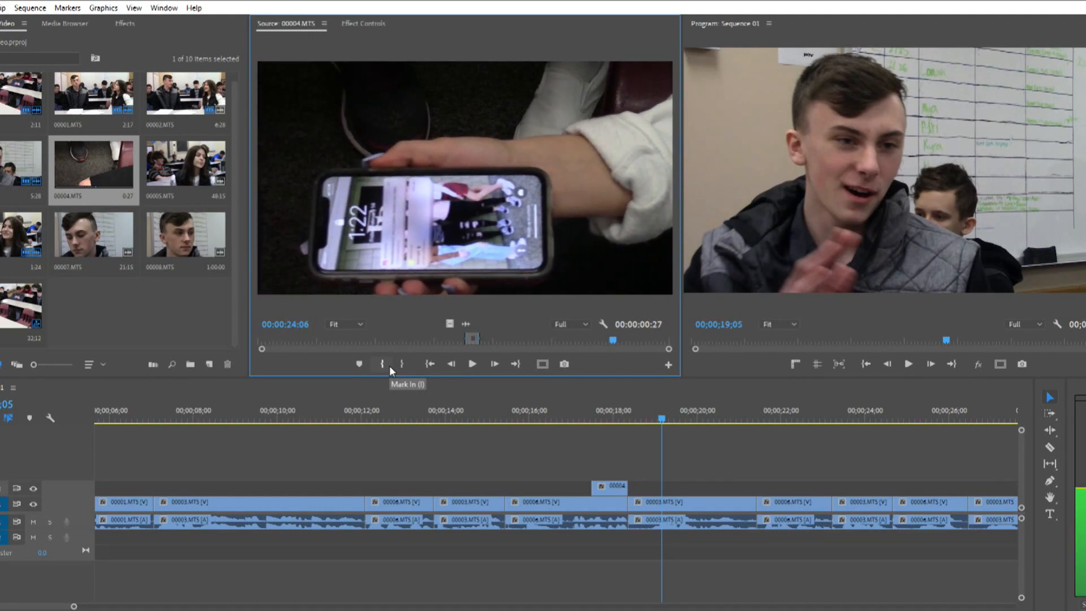
left_click(389, 365)
key("space")
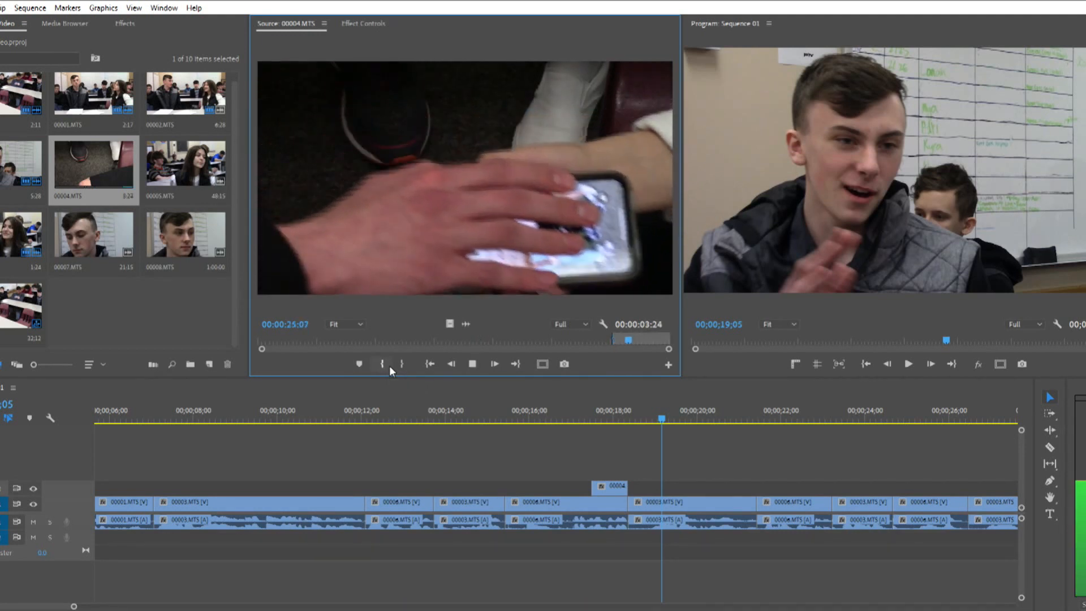
key("space")
left_click(402, 364)
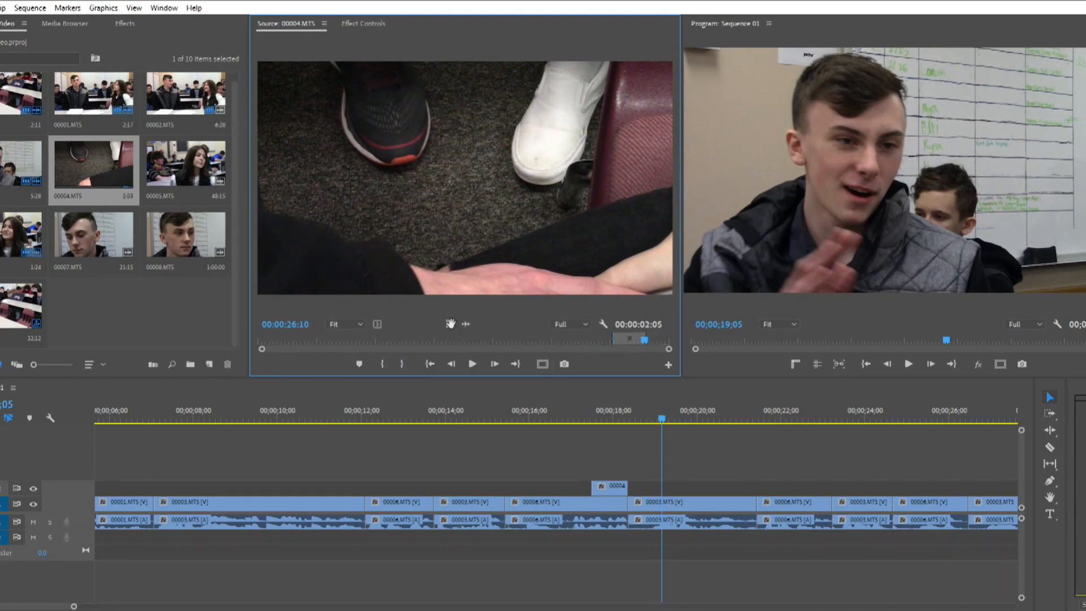
- Place only the video of the marked 00004.MTS range above the boy's 00003.MTS close-up near 00;00;19;05, then play the section
left_click_drag(450, 324, 665, 487)
left_click_drag(662, 420, 630, 414)
key("space")
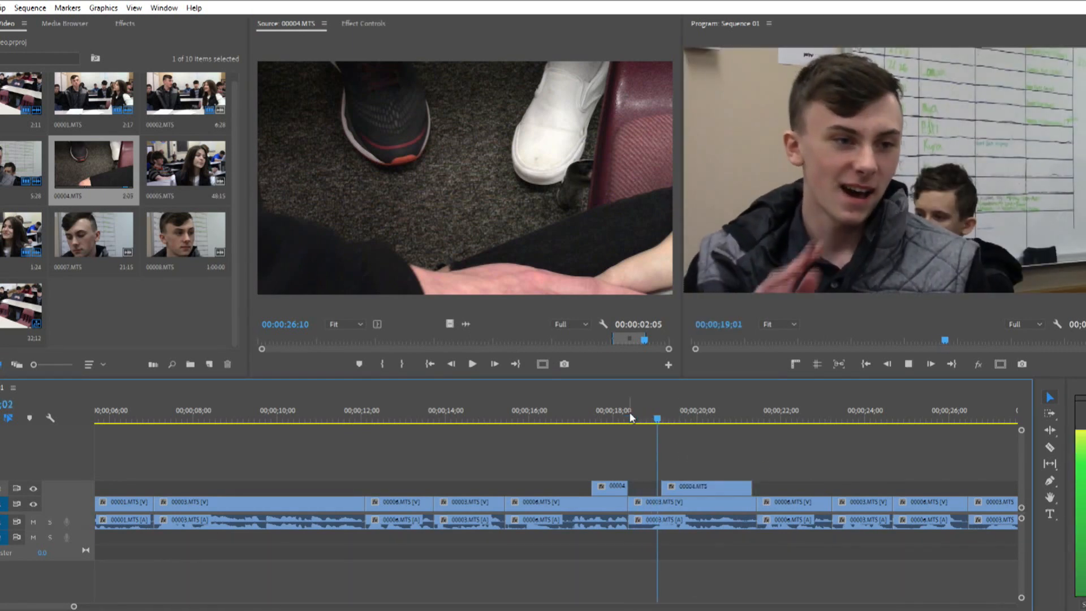
key("space")
- Shorten the new phone insert to run from about 00;00;19;10 to 00;00;20;20, then play the cut leading into it
left_click_drag(689, 418, 727, 432)
left_click_drag(747, 486, 669, 487)
left_click(569, 417)
key("space")
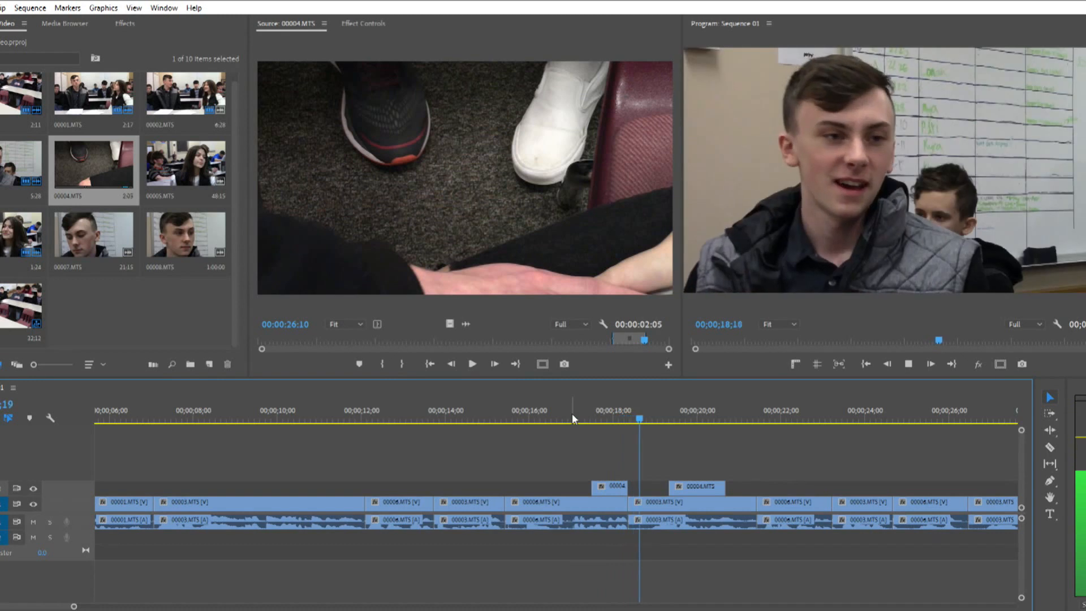
key("space")
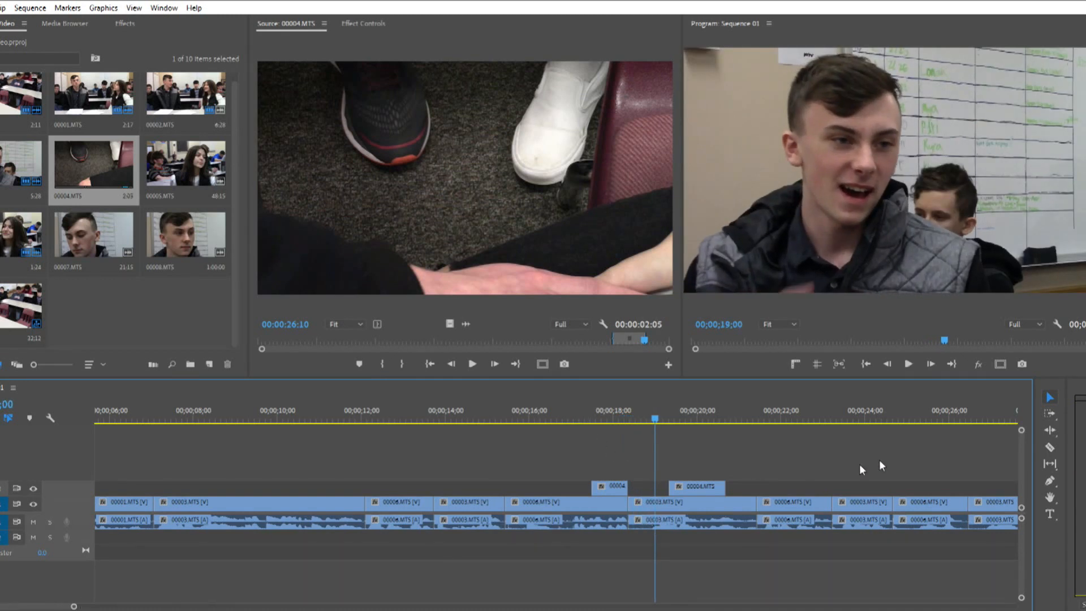
- Move the boy's 00003.MTS clip and everything after it later, then extend the end of the girl's close-up to 00;00;19;00
left_click(1050, 413)
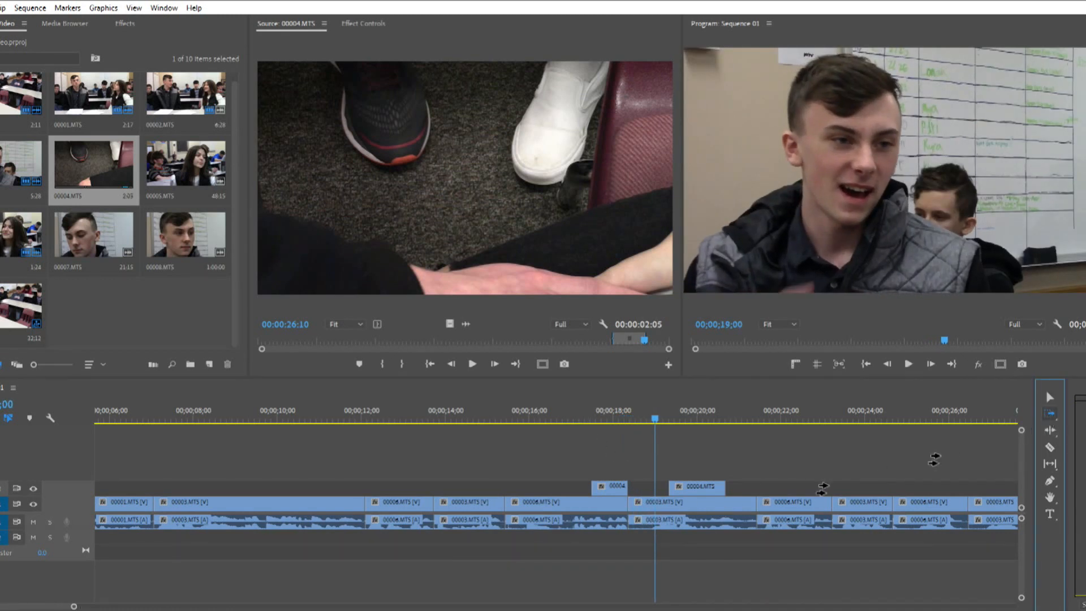
left_click(636, 510)
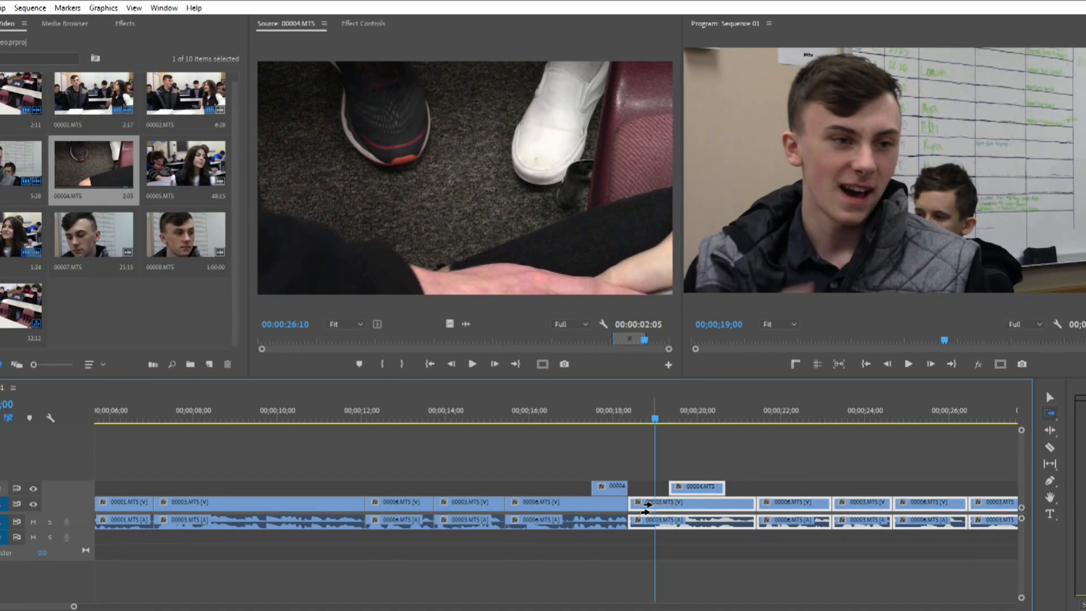
left_click_drag(647, 503, 723, 504)
left_click(1048, 399)
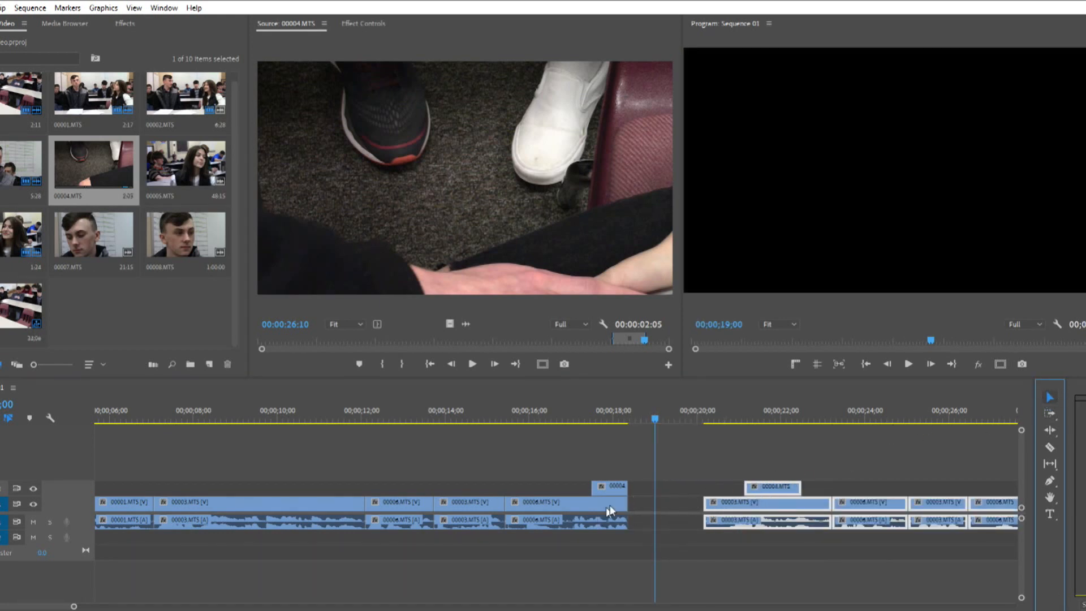
left_click_drag(621, 501, 654, 503)
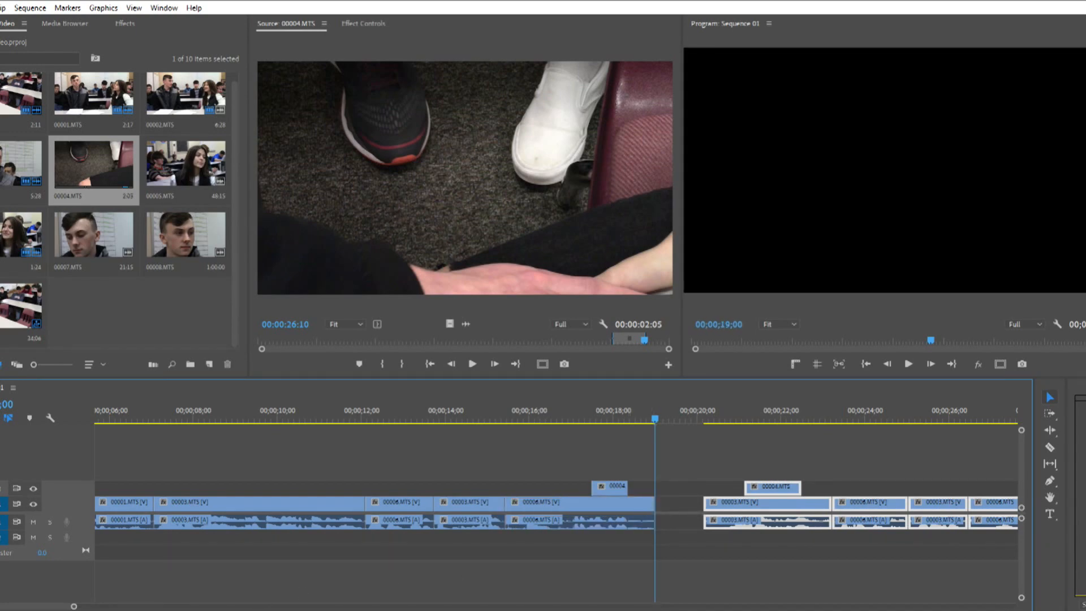
- Trim the girl's close-up to 00;00;18;22, move the first phone insert to end at that cut, and ripple delete the gap
left_click_drag(73, 607, 27, 604)
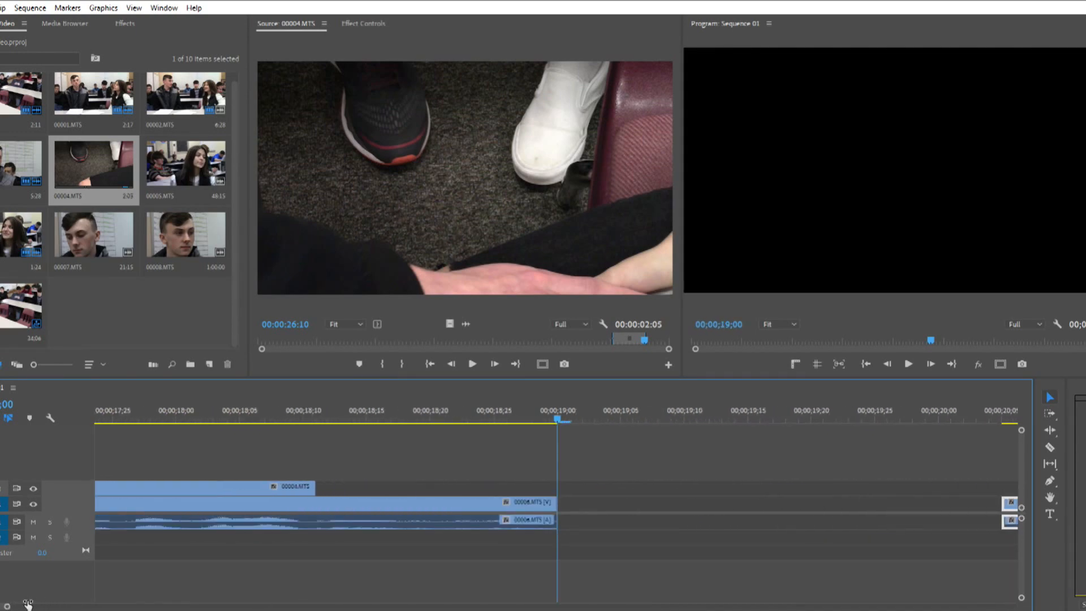
left_click(195, 410)
key("space")
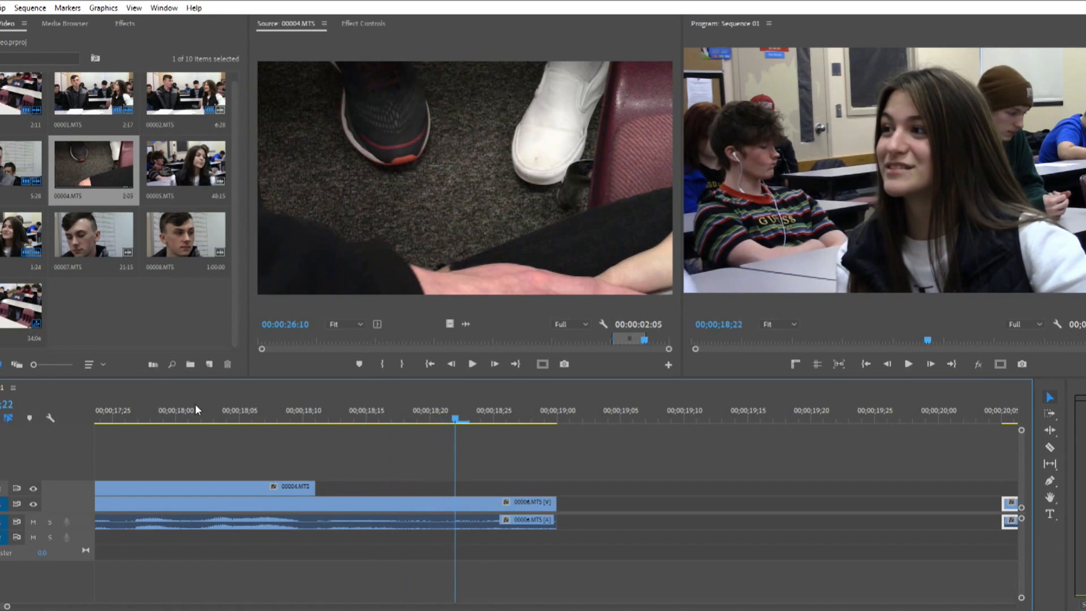
left_click_drag(567, 508, 457, 505)
left_click_drag(263, 489, 405, 494)
right_click(487, 508)
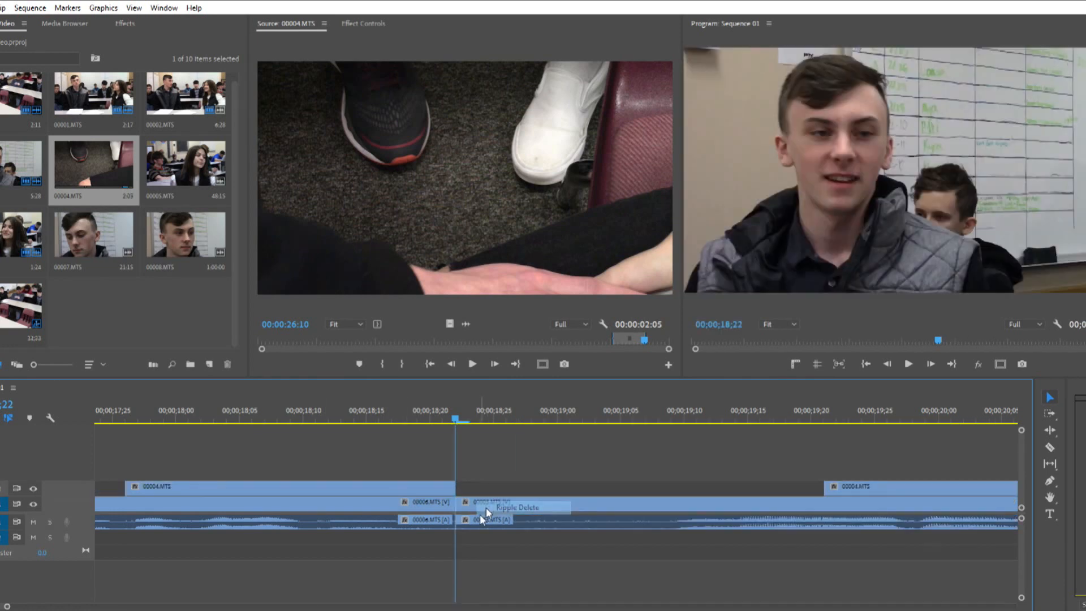
- Play back the girl's close-up and the first phone insert, stopping near 00;00;18;15
key("backslash")
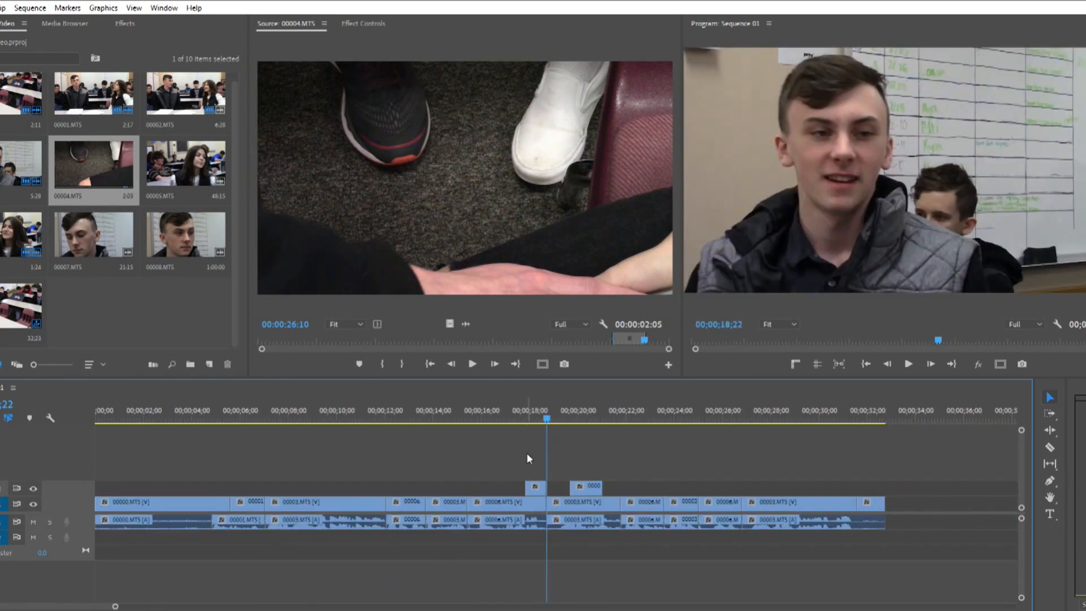
left_click(497, 417)
key("space")
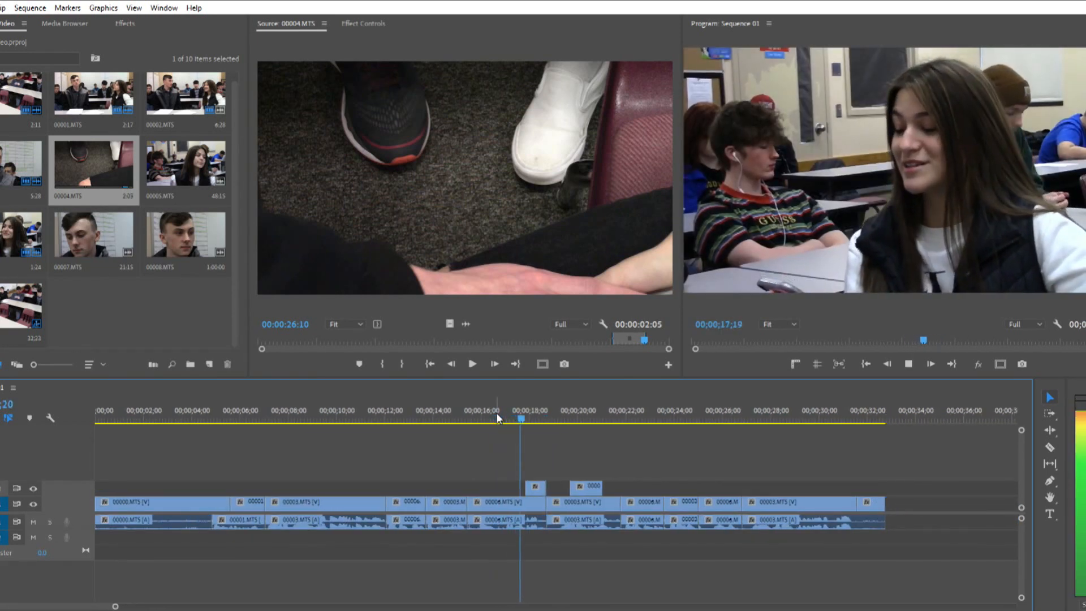
left_click(447, 418)
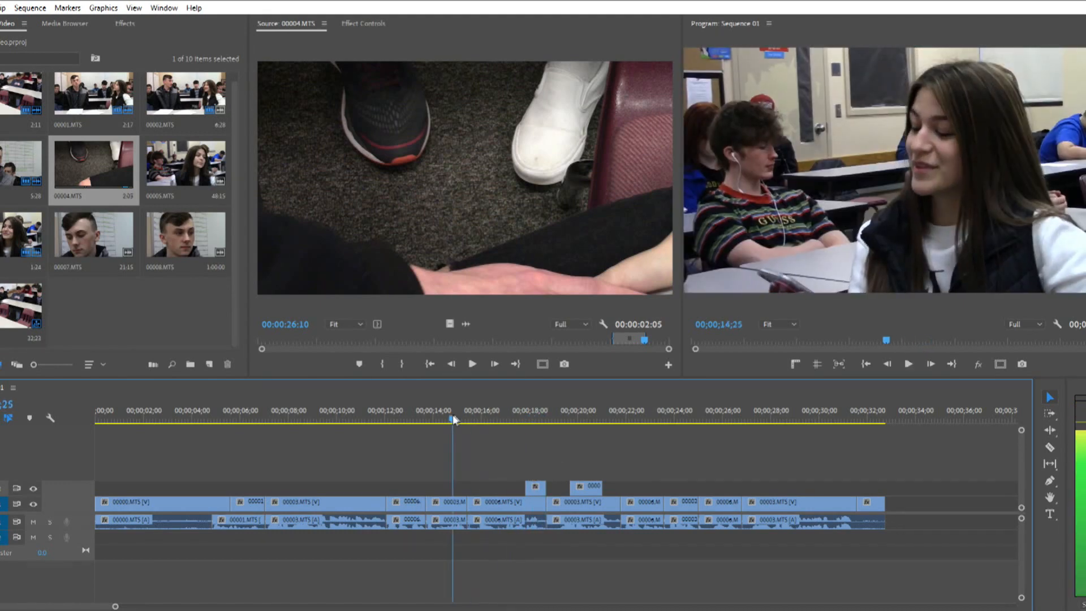
left_click_drag(447, 419, 528, 432)
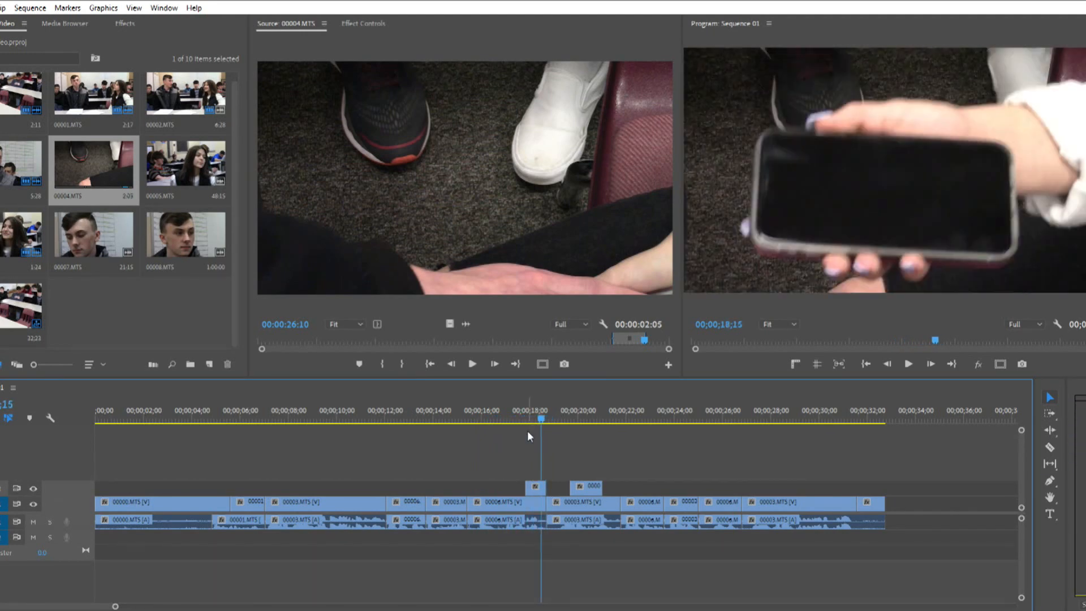
- Delete the first phone insert above the girl's close-up and replay the cut to the boy
key("Delete")
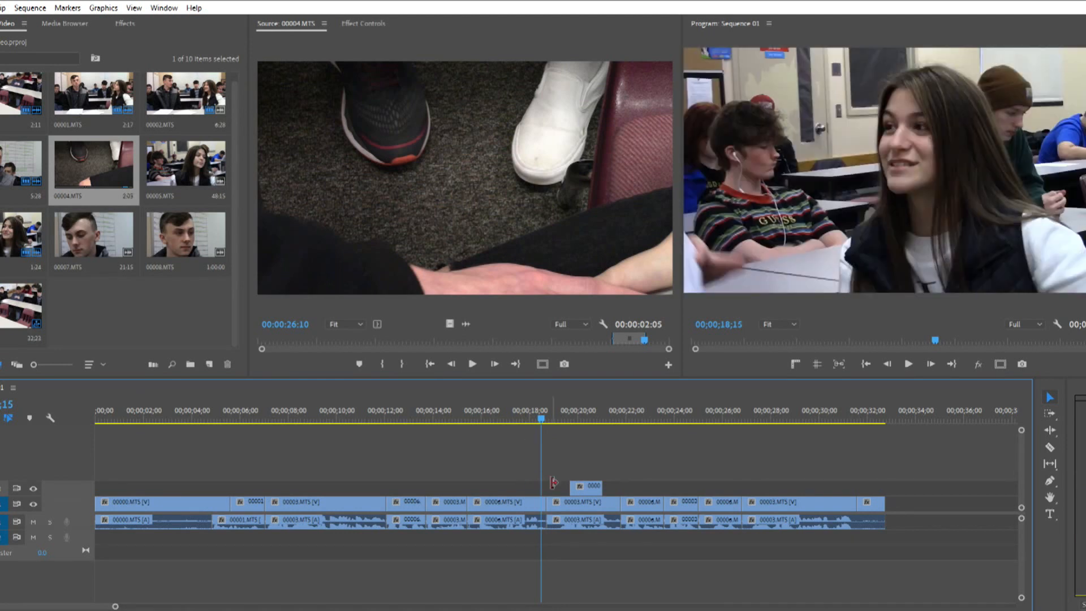
key("space")
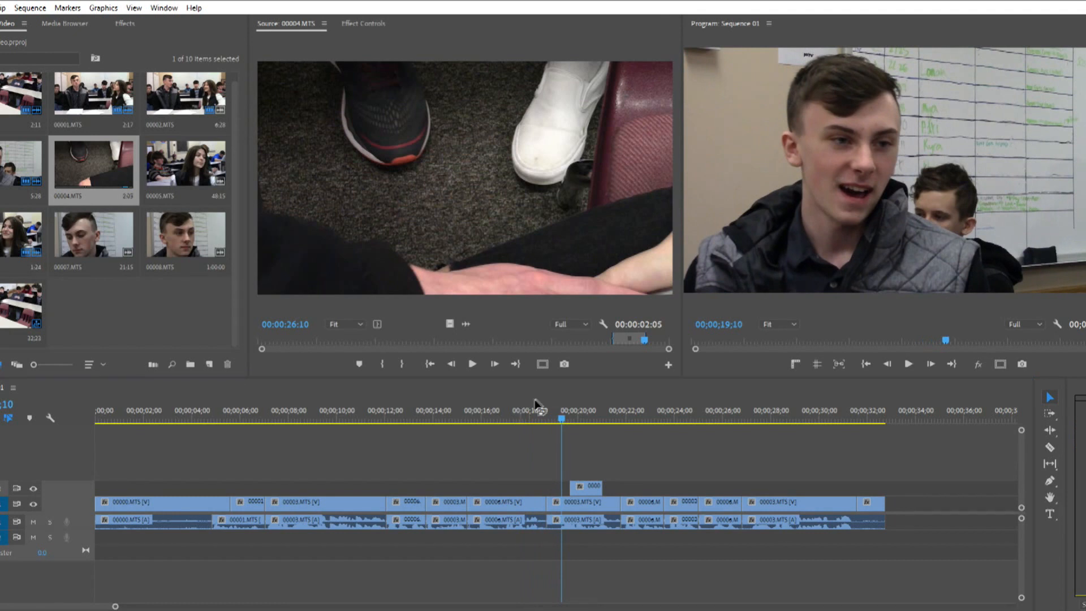
left_click(542, 410)
key("Left")
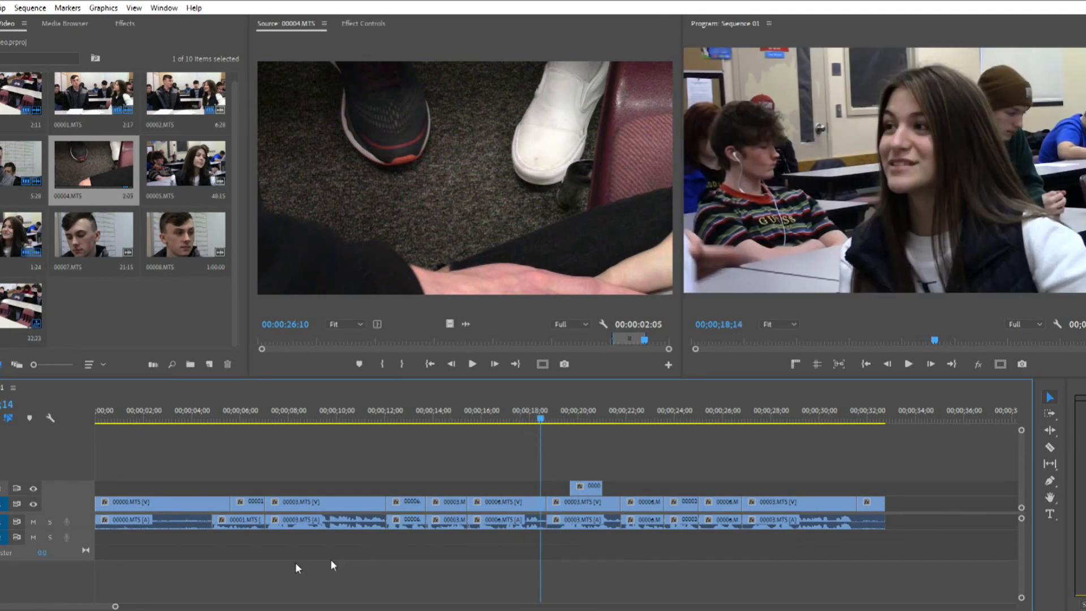
- Trim only the audio start of the boy's 00003.MTS clip after the girl's close-up to 00;00;19;03, leaving its video untouched
left_click_drag(115, 606, 48, 606)
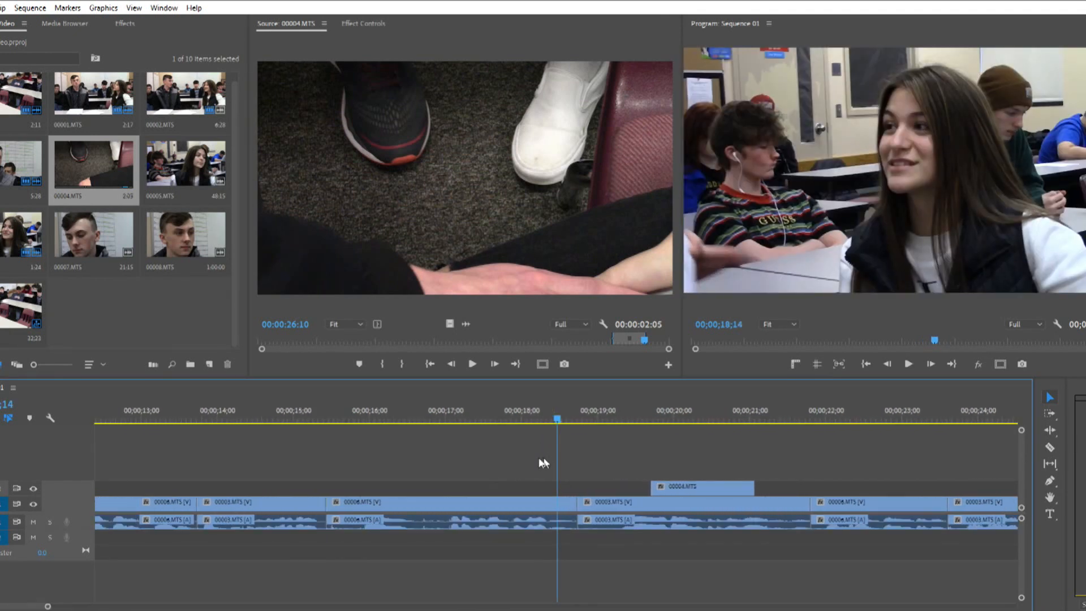
left_click_drag(565, 421, 606, 427)
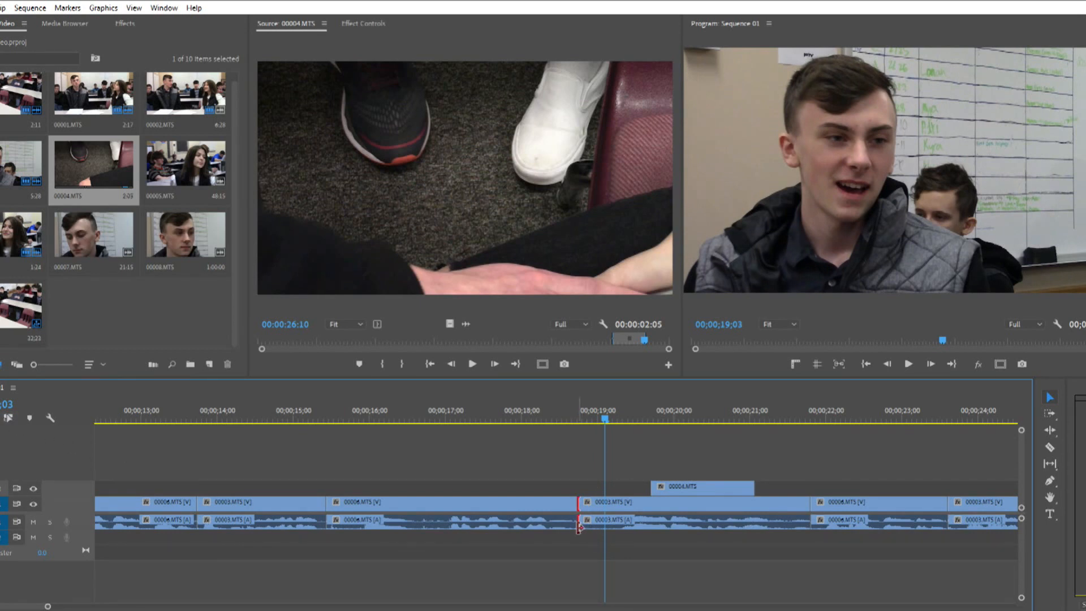
left_click_drag(584, 524, 579, 534)
left_click(594, 525)
left_click_drag(580, 525, 605, 524)
- Shift the boy's clip and all later clips earlier so his video starts at about 00;00;18;11 over the girl's audio, then play it
left_click(1049, 413)
left_click(599, 503)
left_click_drag(597, 506, 569, 507)
left_click(527, 403)
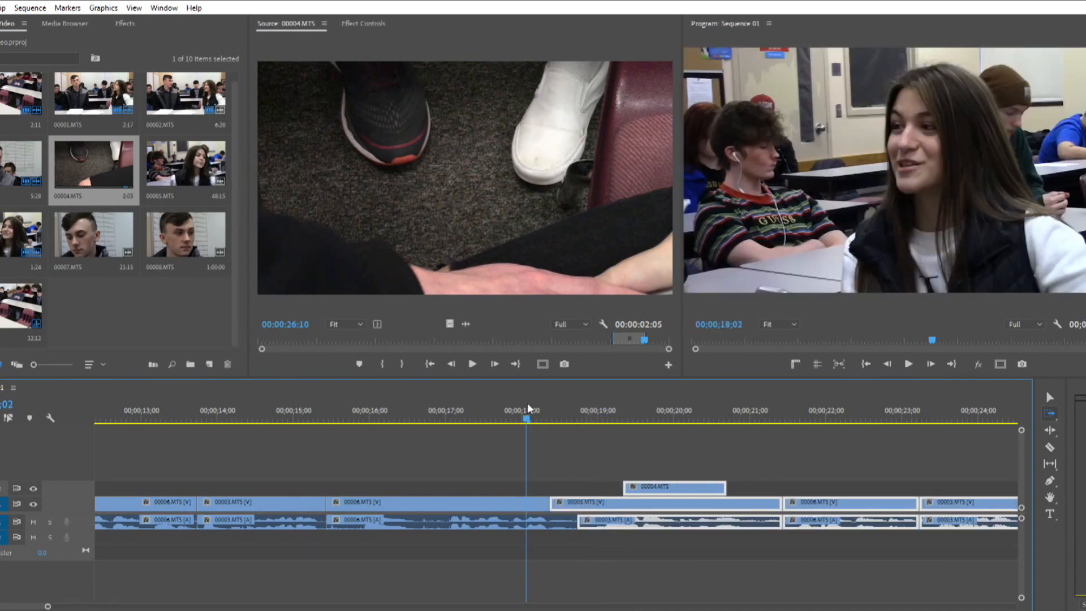
key("space")
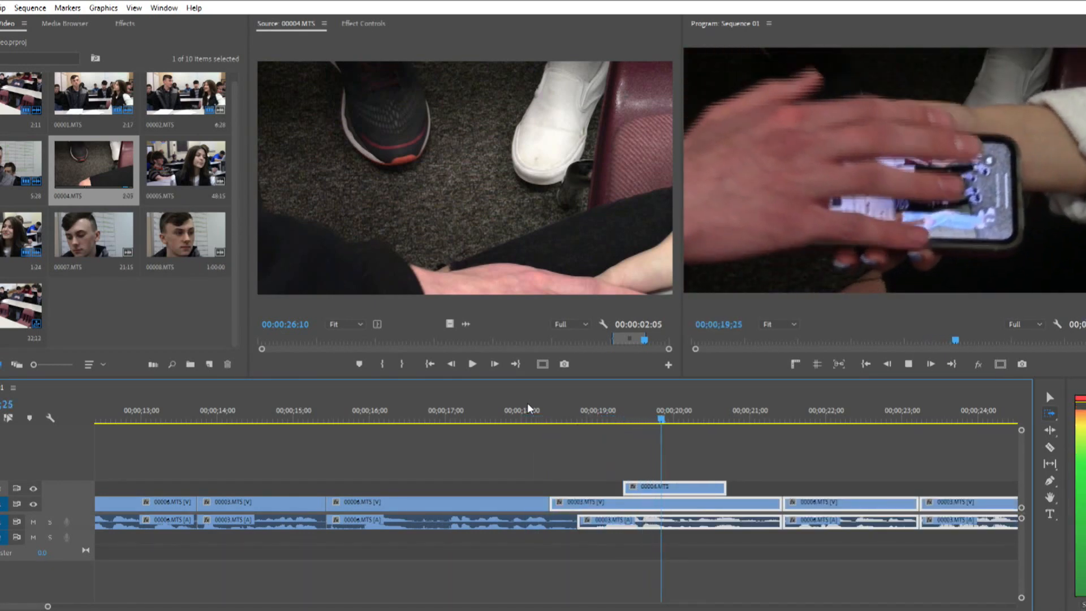
key("space")
- Trim the start of the remaining phone insert at 00;00;19;13 and move the shortened insert back to about 00;00;19;10
left_click(1050, 398)
left_click_drag(565, 414, 630, 419)
left_click(822, 453)
left_click_drag(619, 488, 627, 487)
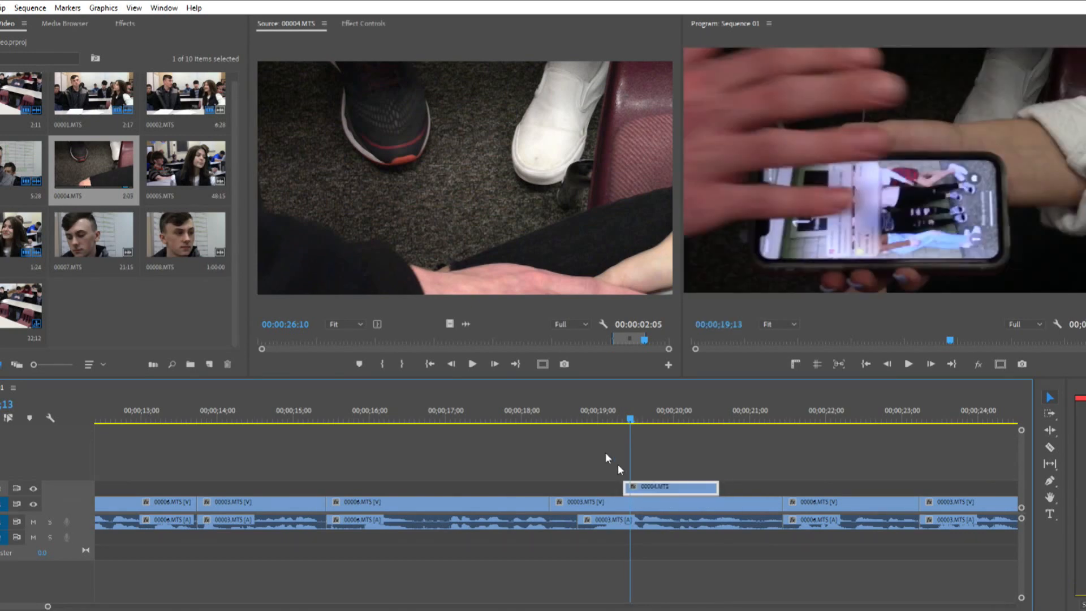
- Play from about 00;00;18;00 to 00;00;24;06, then replay the girl-to-boy cut near 00;00;23;00
left_click(528, 410)
key("space")
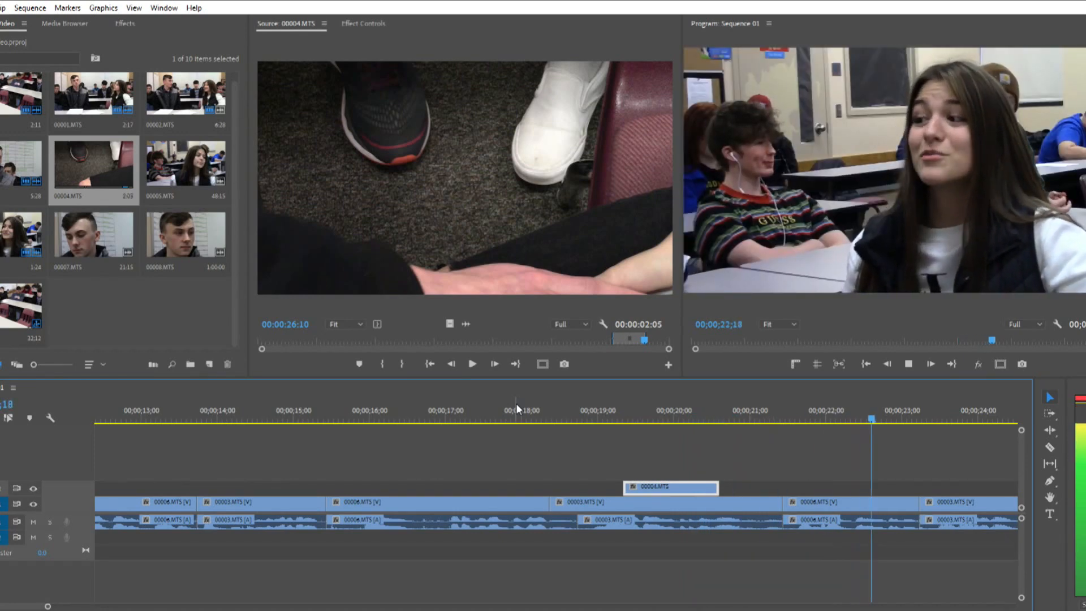
key("space")
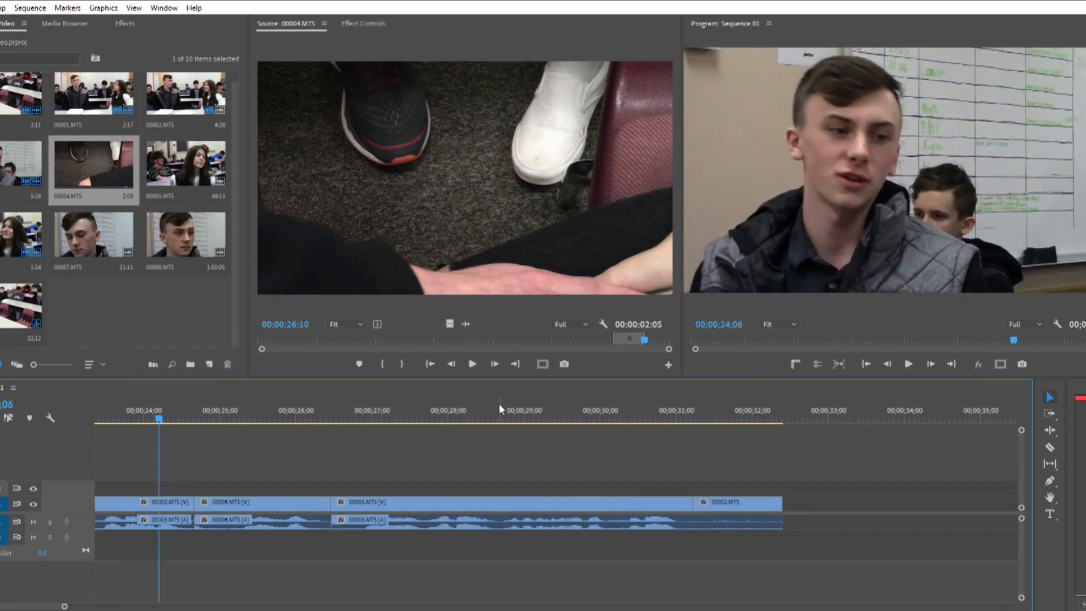
left_click_drag(73, 605, 60, 604)
left_click(680, 408)
key("space")
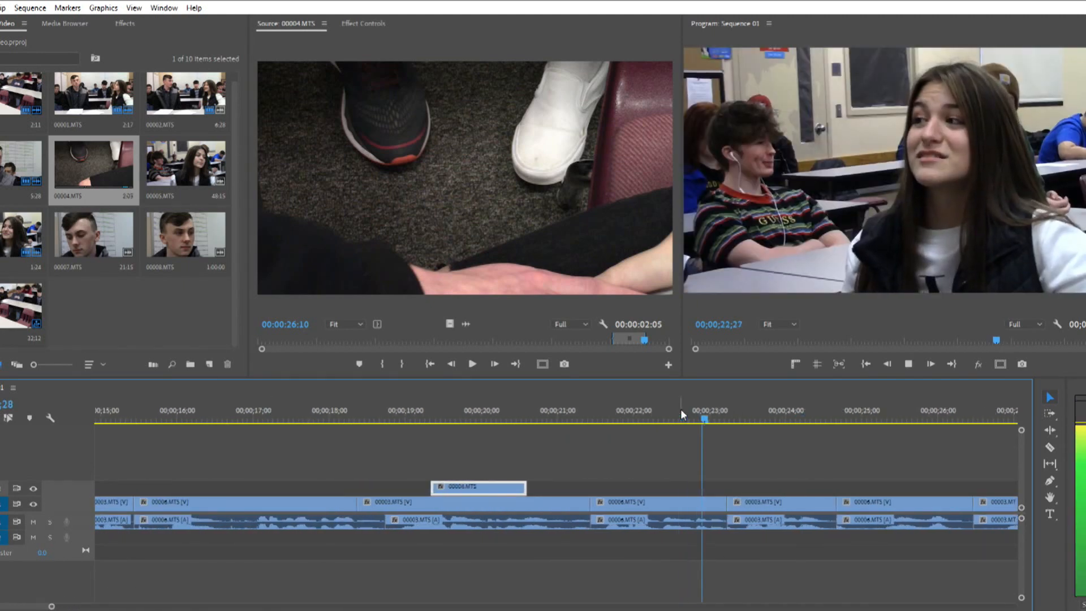
- Move the clips after the girl's reaction near 00;00;23;07 later and extend her close-up to about 00;00;23;12
left_click_drag(52, 606, 9, 606)
left_click(1040, 416)
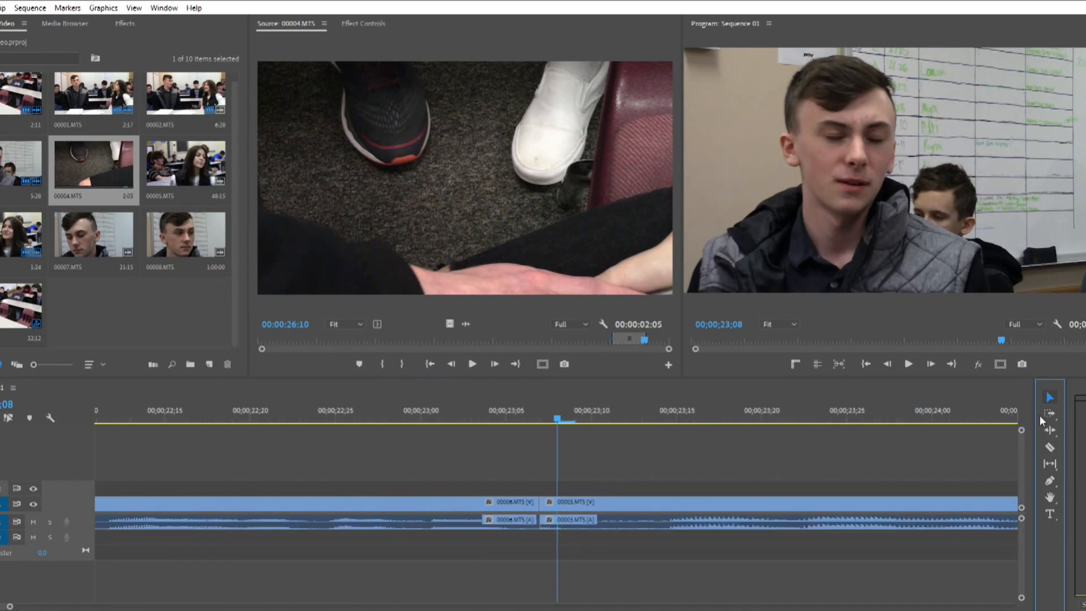
left_click_drag(630, 510, 835, 510)
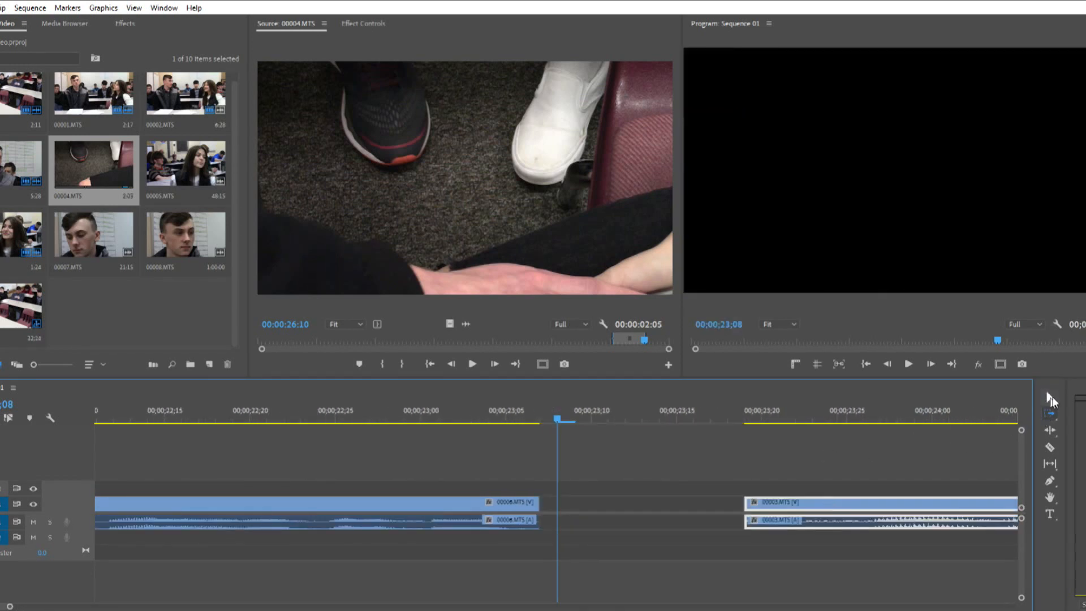
left_click_drag(540, 503, 624, 522)
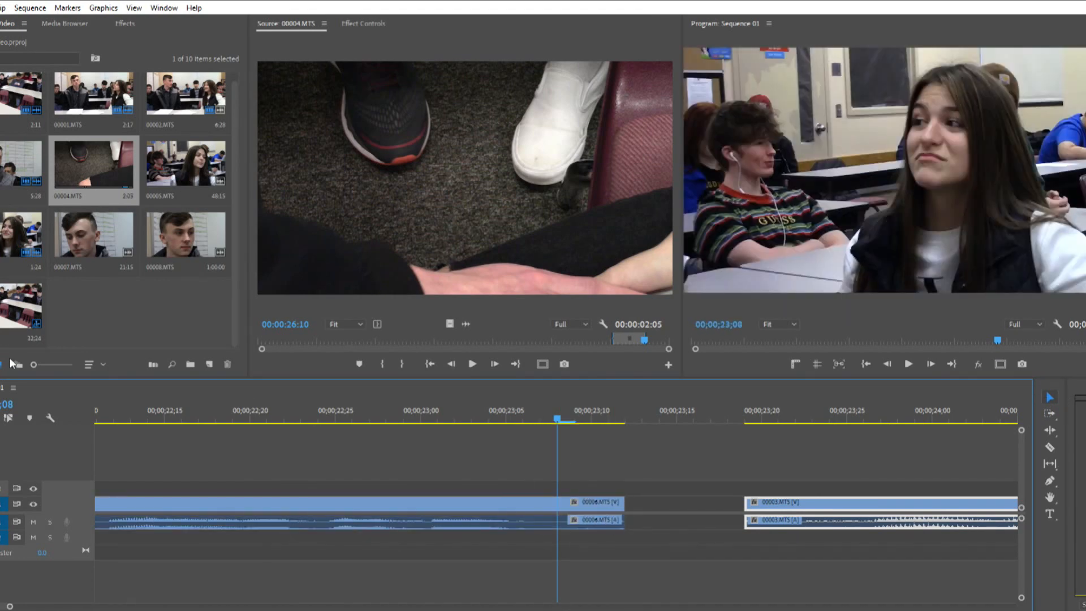
- Adjust the end of the girl's reaction close-up to about 00;00;23;11
left_click_drag(453, 420, 540, 420)
left_click_drag(629, 502, 538, 504)
left_click(569, 508)
key("Delete")
left_click(592, 420)
key("Right")
left_click_drag(546, 505, 608, 505)
- Move all clips after the girl's reaction later so that they start at about 00;00;31;00
left_click_drag(10, 606, 173, 608)
left_click_drag(663, 473, 601, 507)
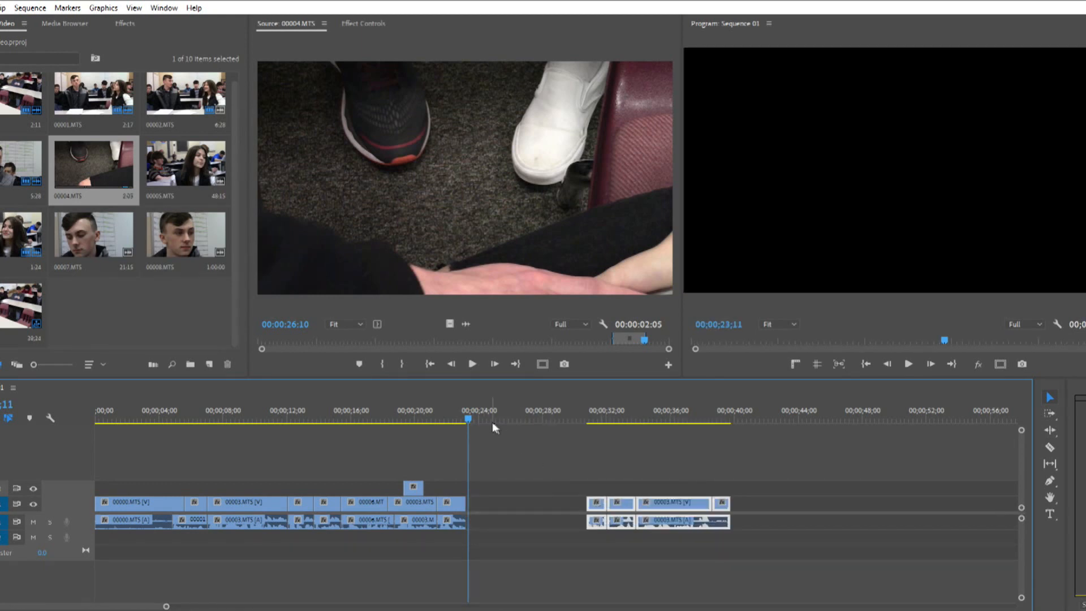
left_click(433, 420)
left_click(436, 421)
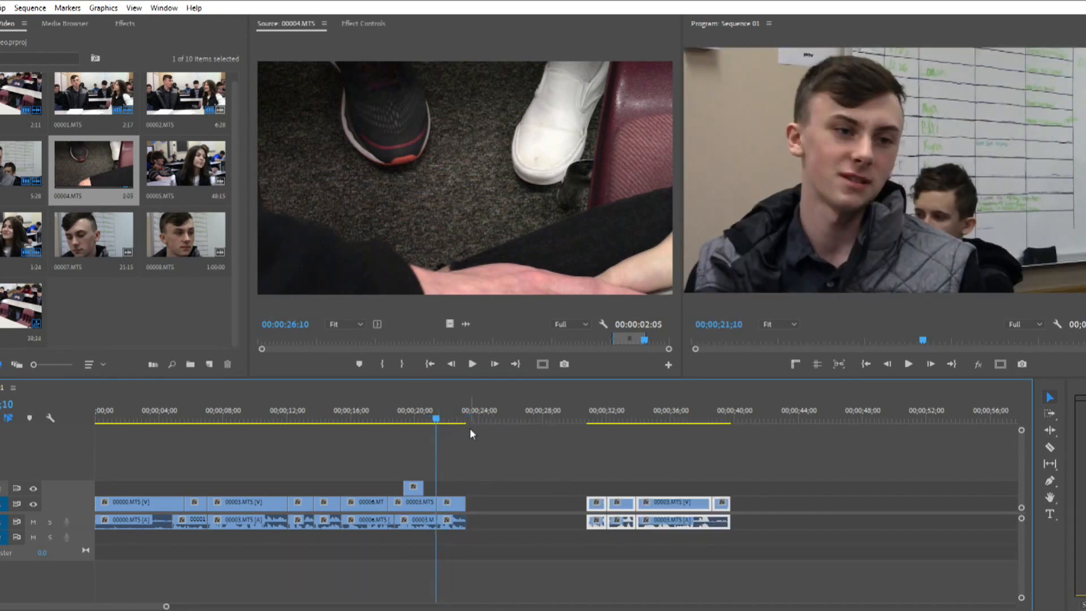
- Open 00008.MTS in the source monitor and mark the boy's reaction from 00:00:50:13 to 00:00:52:04
double_click(204, 242)
left_click_drag(575, 340, 599, 349)
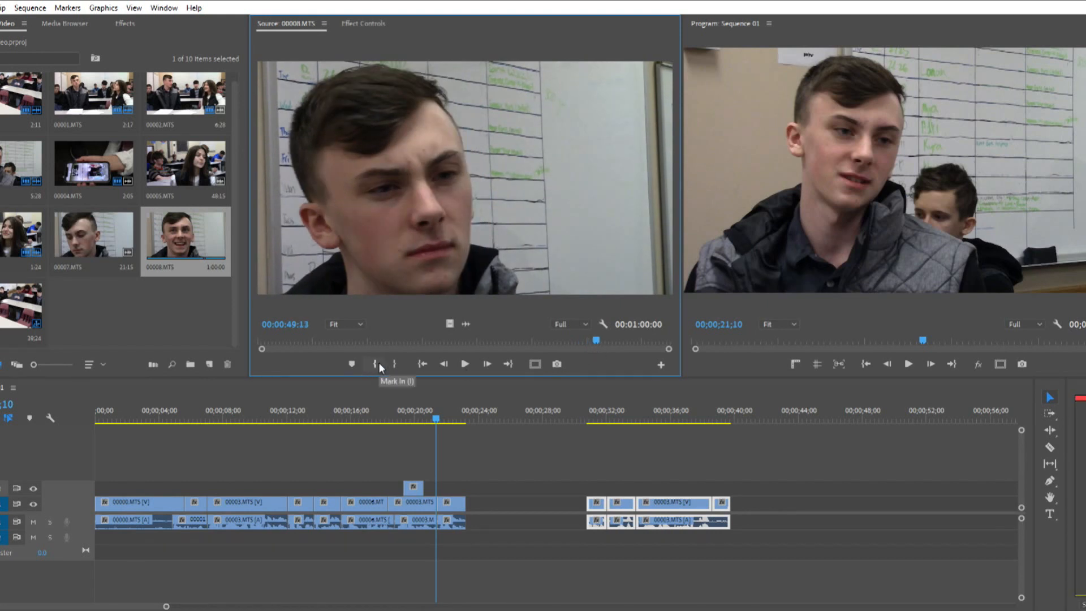
key("space")
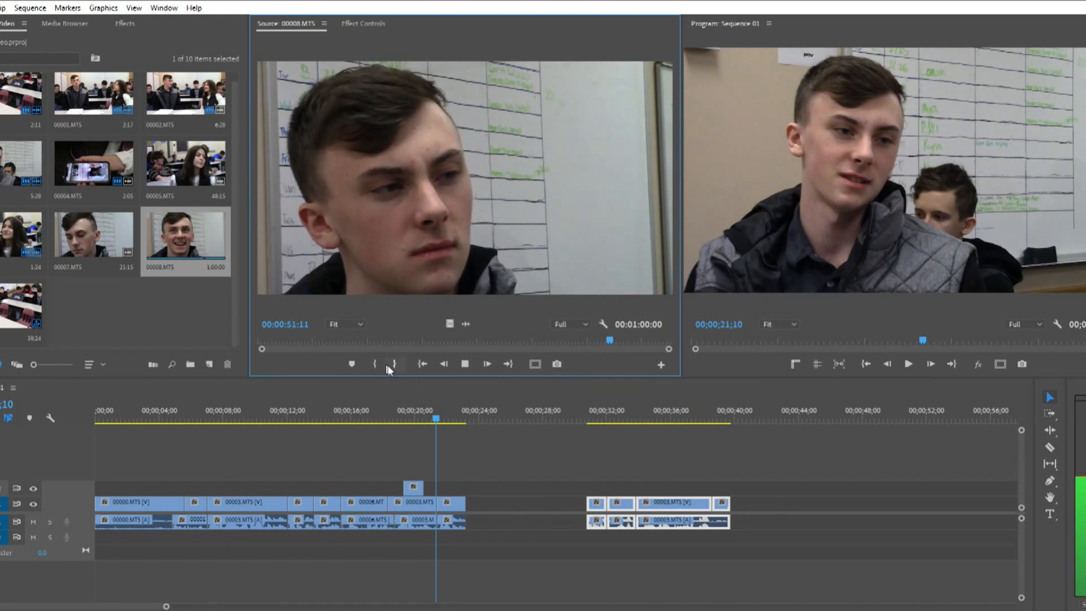
key("space")
left_click(388, 365)
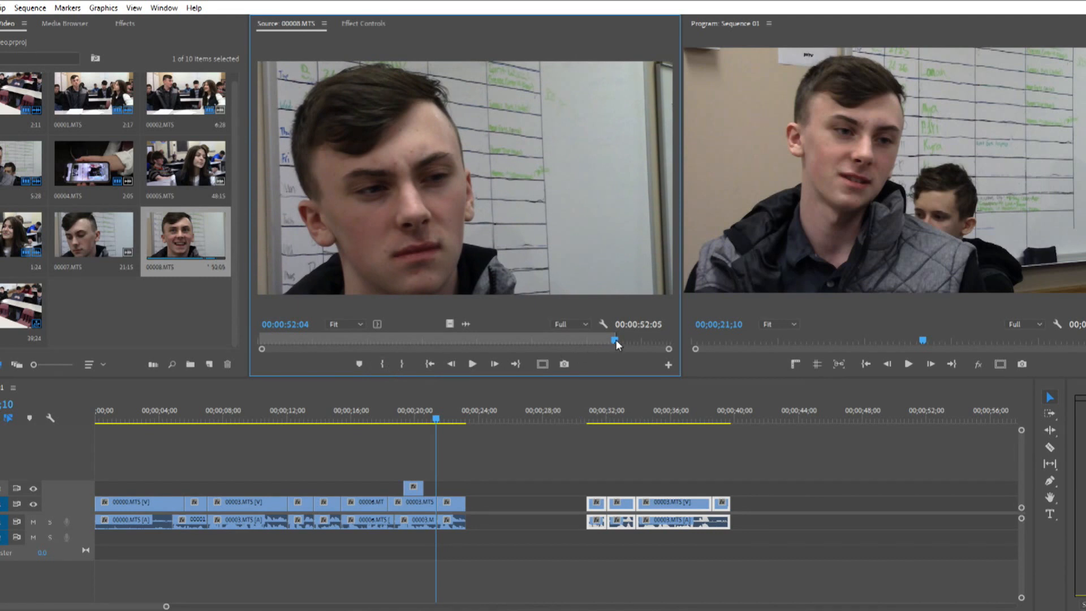
left_click_drag(616, 341, 606, 341)
left_click(383, 366)
- Set the out point of 00008.MTS to 00:00:52:25 and place only its video directly after the girl's reaction
key("space")
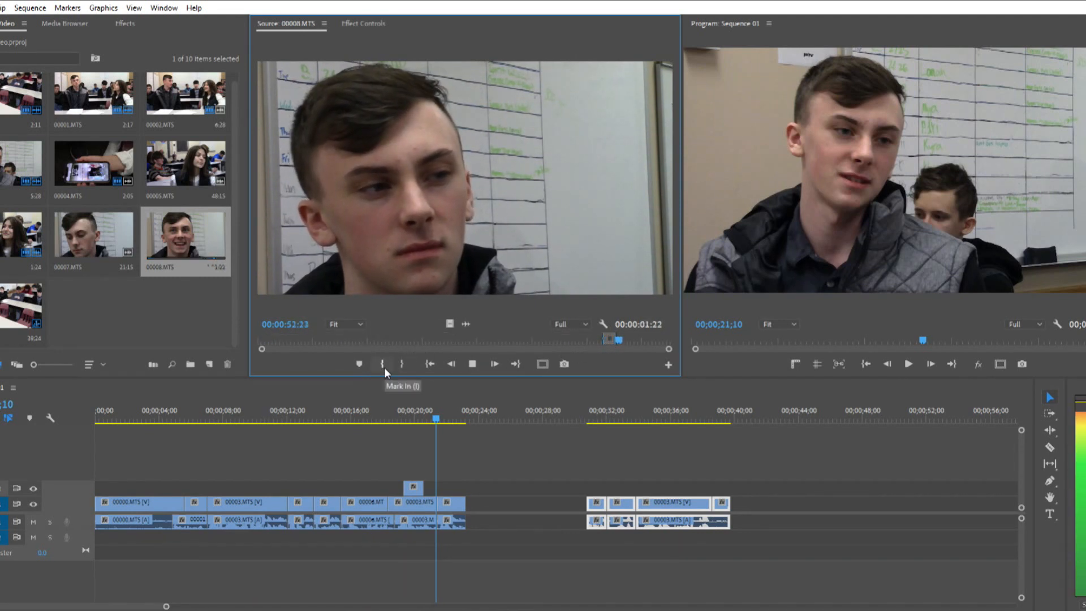
key("space")
key("Left")
key("Left")
key("Left")
key("Left")
key("Left")
key("Left")
key("Left")
key("Left")
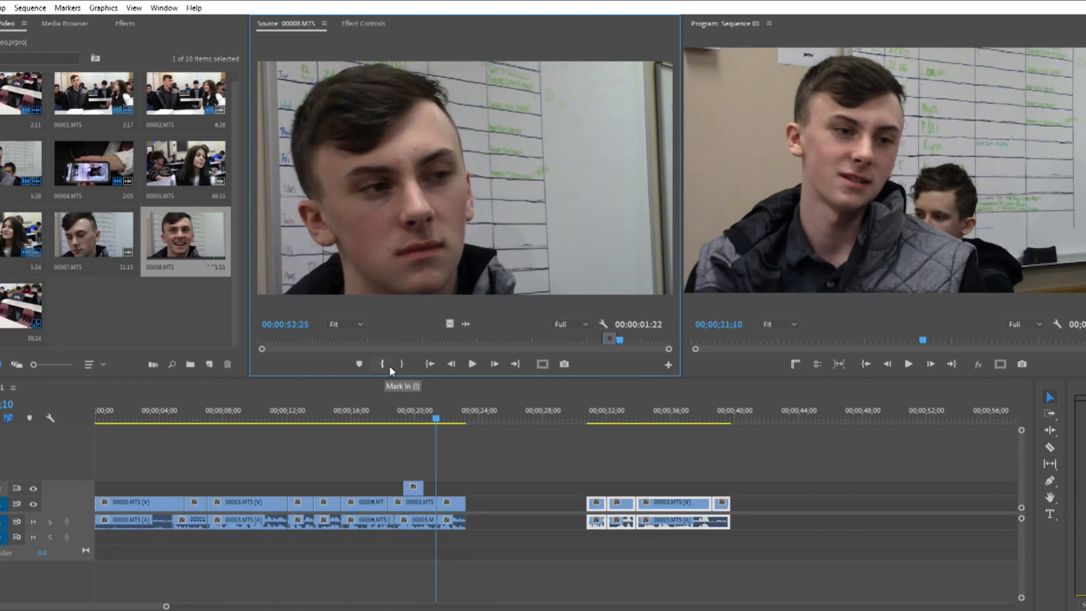
left_click(400, 365)
left_click_drag(492, 429, 468, 500)
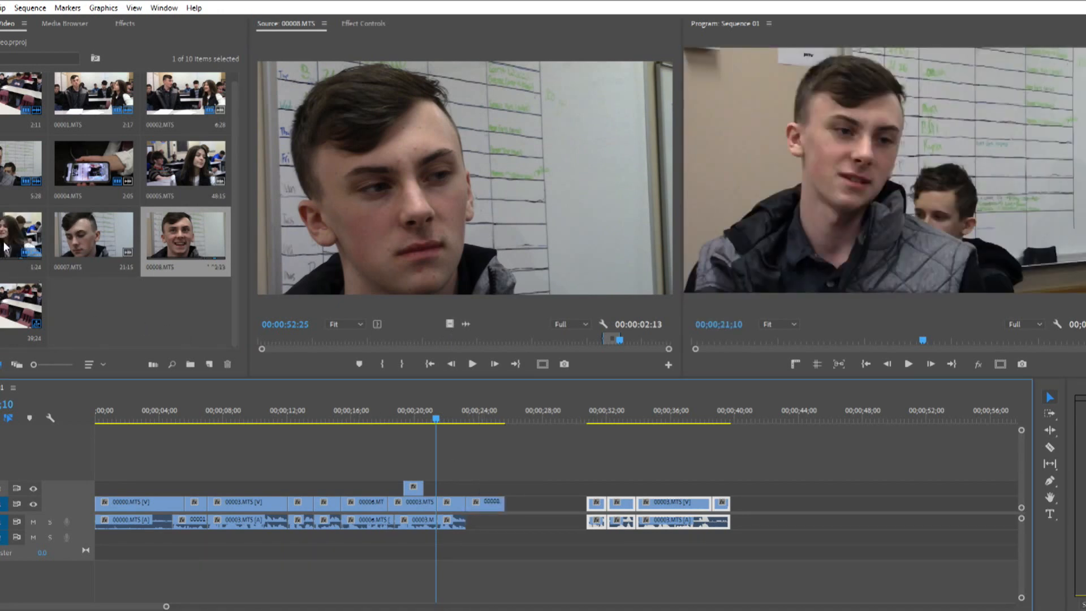
- Scrub through 00006.MTS and 00005.MTS for a silent reaction shot of the girl
double_click(36, 227)
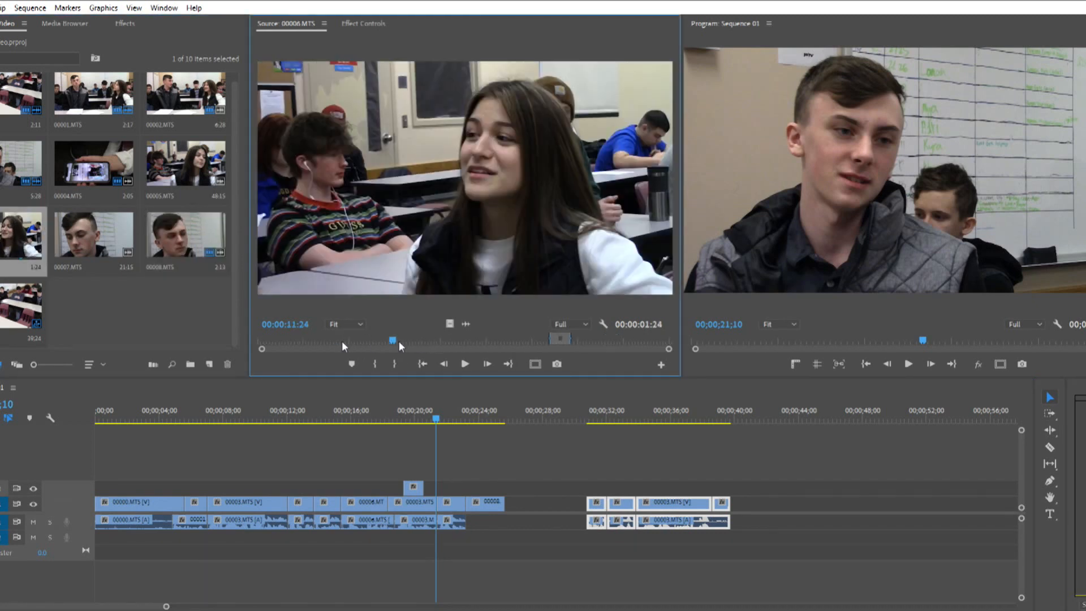
left_click_drag(417, 339, 602, 361)
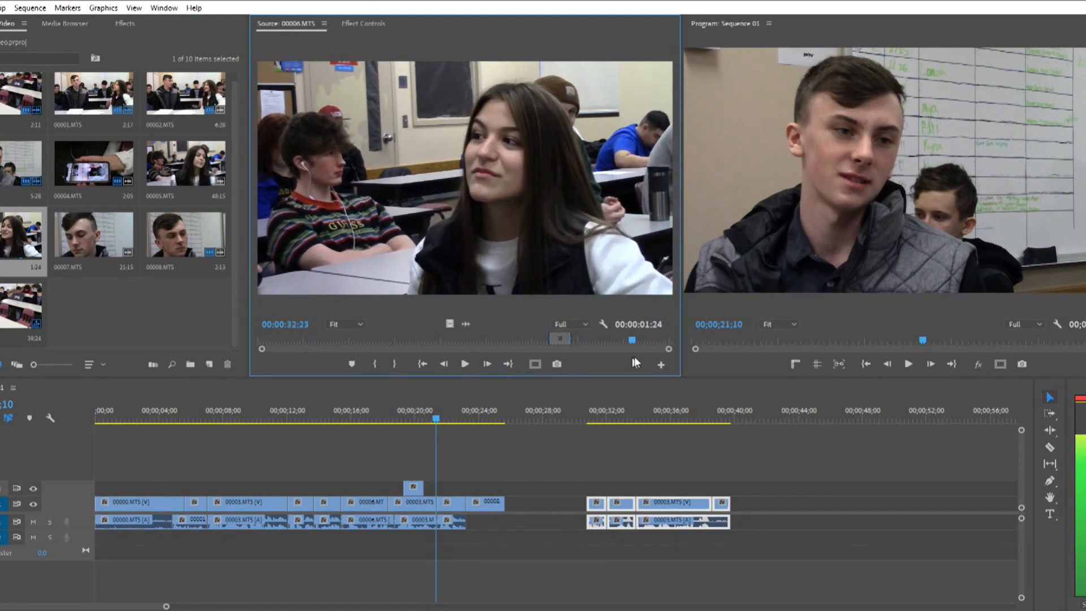
double_click(193, 158)
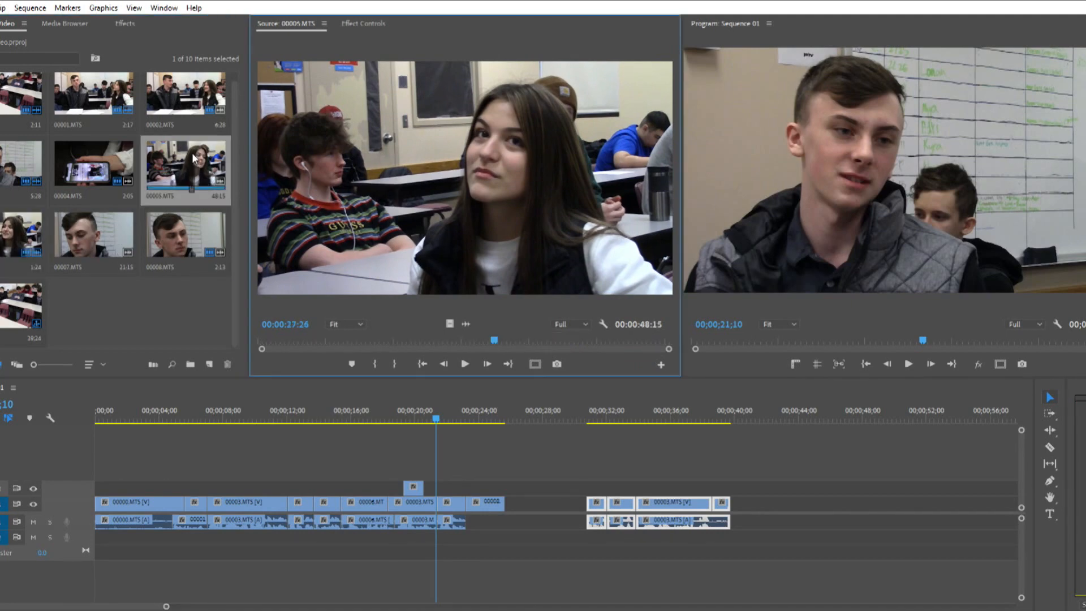
left_click_drag(287, 338, 641, 338)
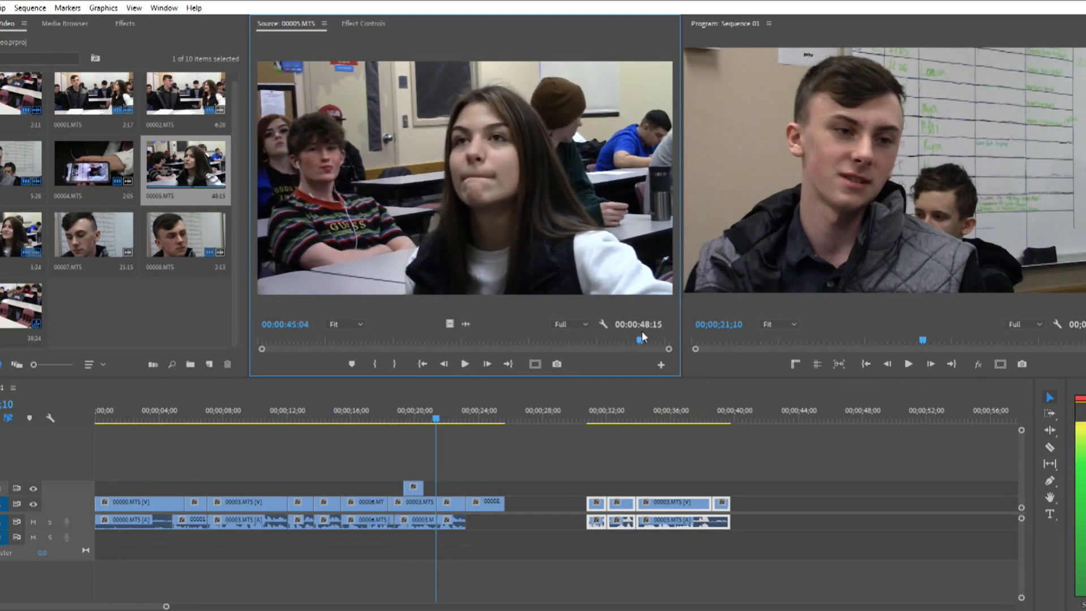
left_click(196, 244)
double_click(197, 243)
double_click(21, 226)
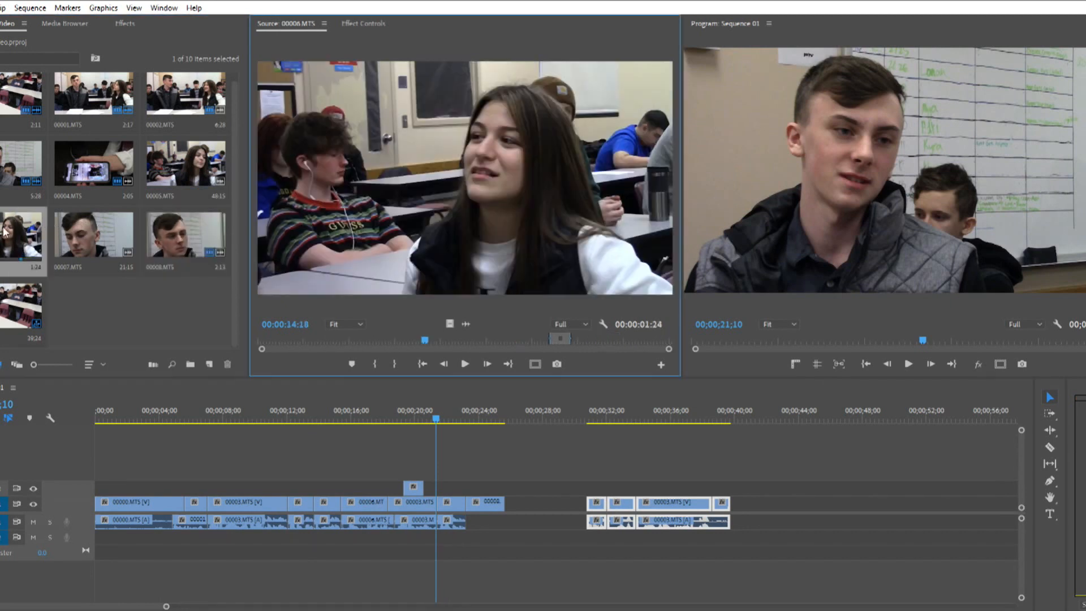
- Mark the girl's reaction in 00006.MTS from 00:00:20:09 to 00:00:21:06
left_click_drag(409, 339, 491, 340)
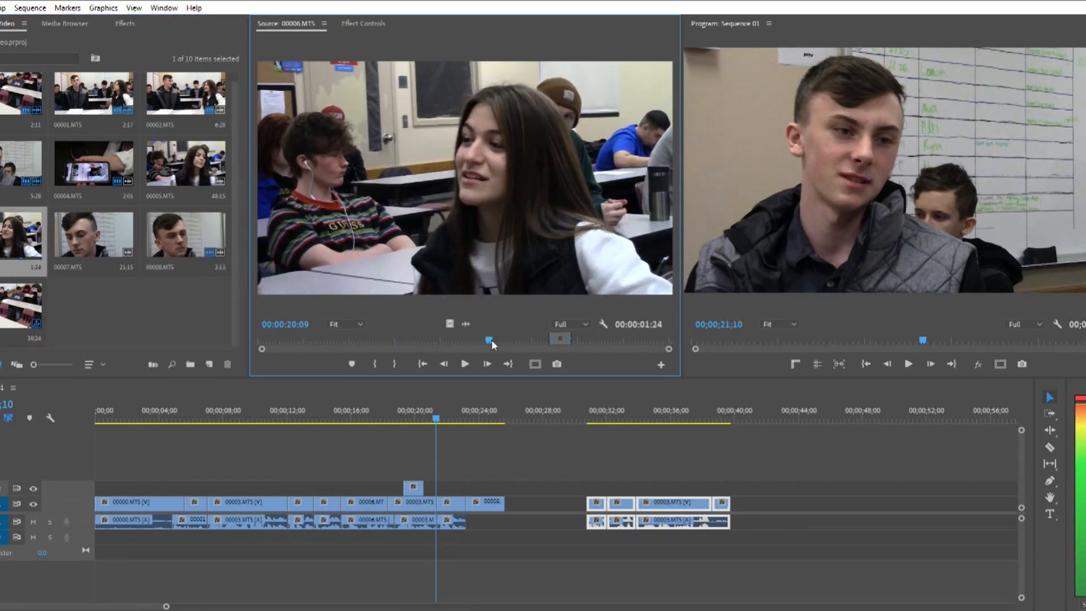
left_click(375, 368)
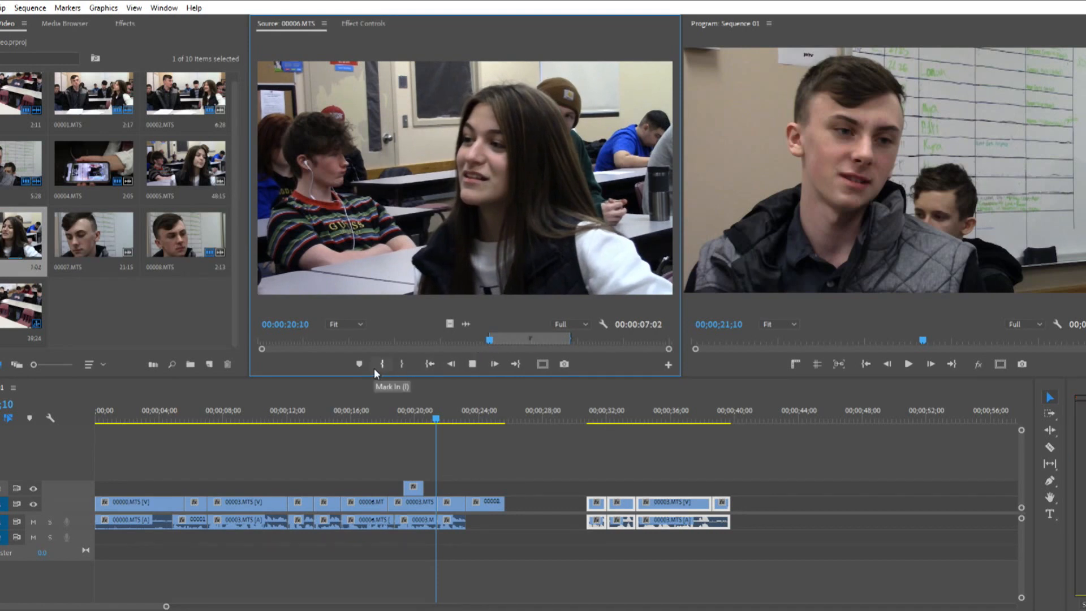
key("space")
key("space")
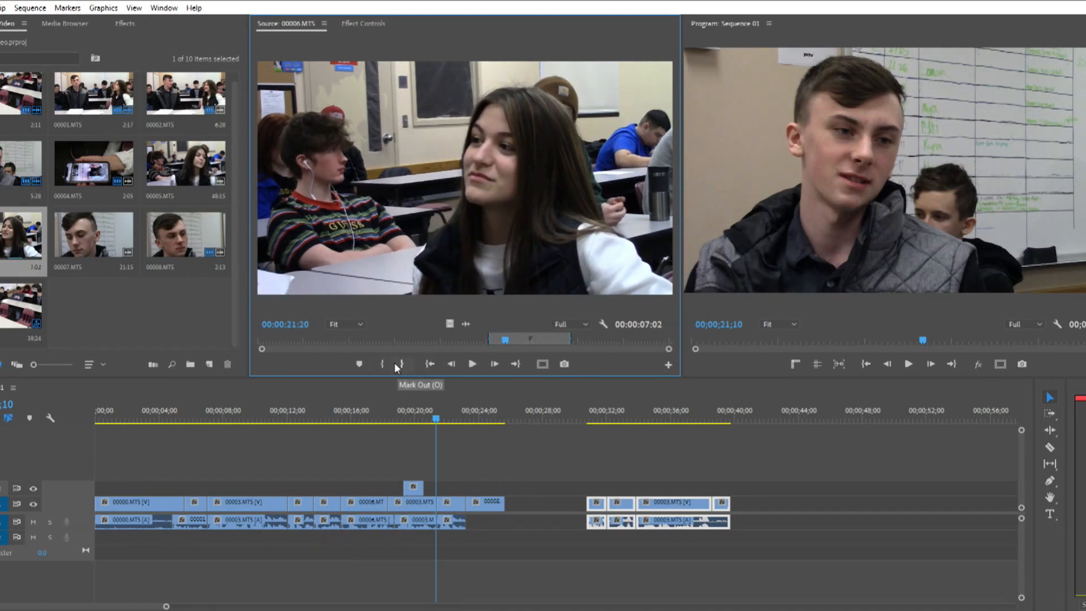
key("Left")
key("Left")
key("Left")
key("Left")
key("Left")
key("Left")
key("Left")
key("Left")
key("Left")
key("Left")
key("Left")
key("Left")
key("Left")
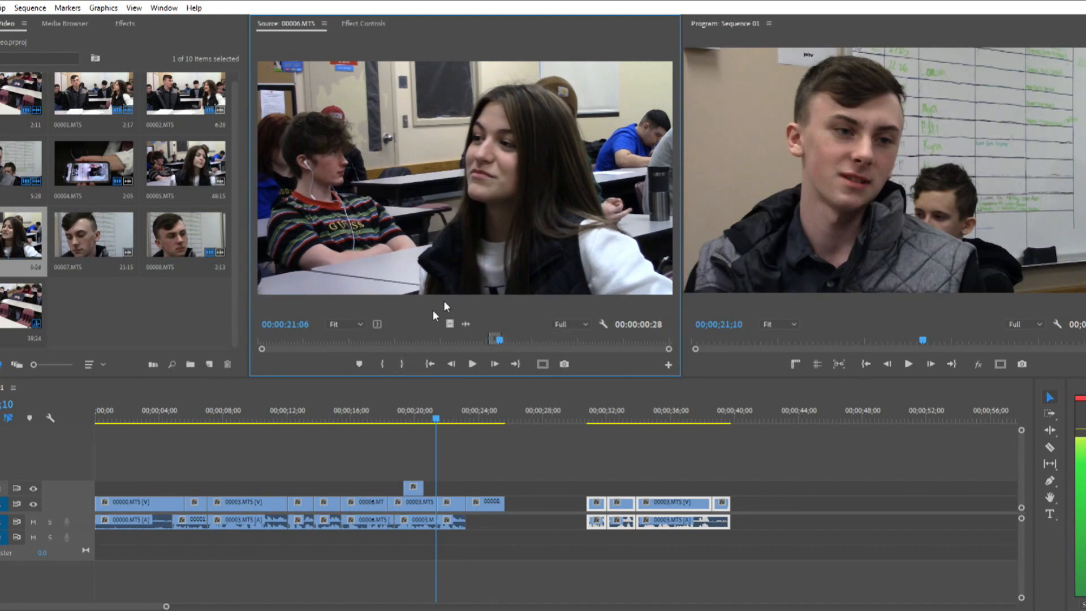
- Place only the video of the marked girl's reaction directly after the boy's shot and ripple delete the following gap
left_click_drag(451, 324, 507, 504)
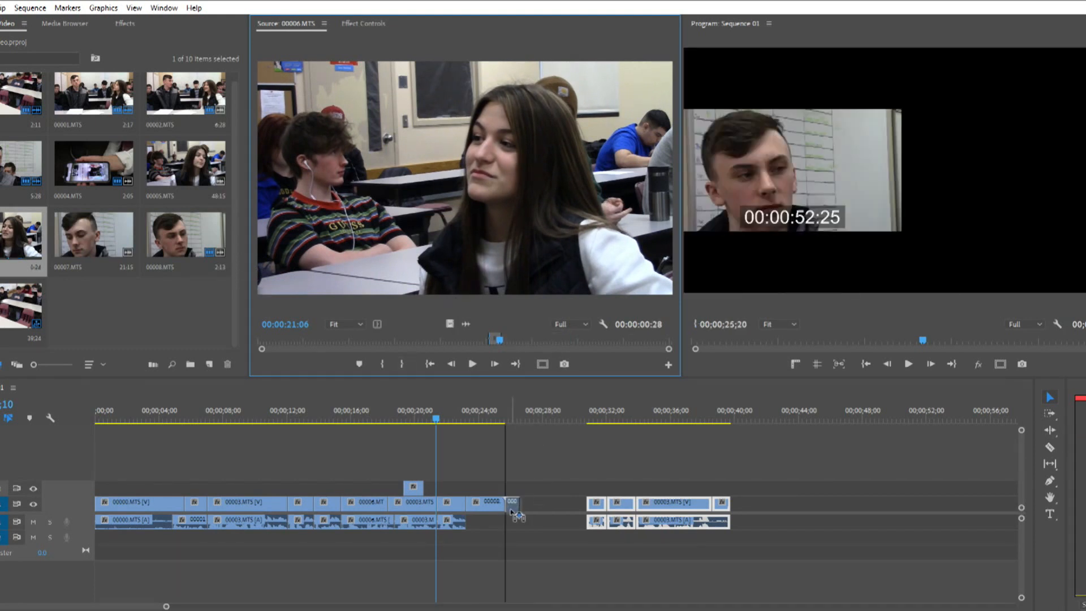
right_click(552, 508)
left_click(555, 512)
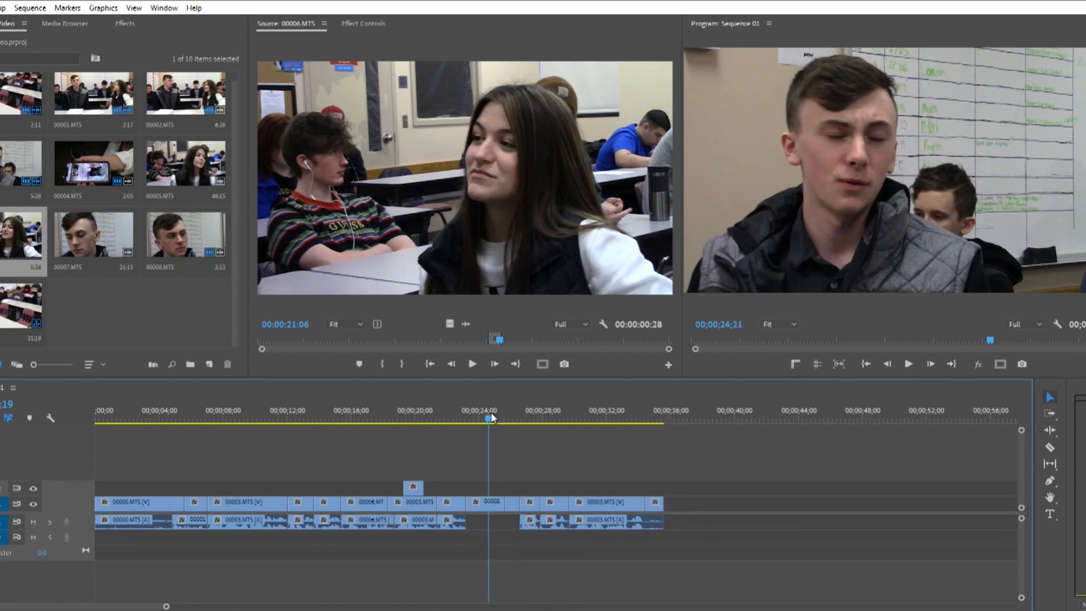
- Move the boy's 00008.MTS shot and the clips after it later, leaving space on both sides of his shot
left_click_drag(492, 418, 488, 417)
left_click_drag(707, 486, 498, 548)
left_click_drag(491, 511, 536, 507)
- Open the boy's timeline shot in the source monitor and extend its in point back to 00;00;49;00
double_click(535, 507)
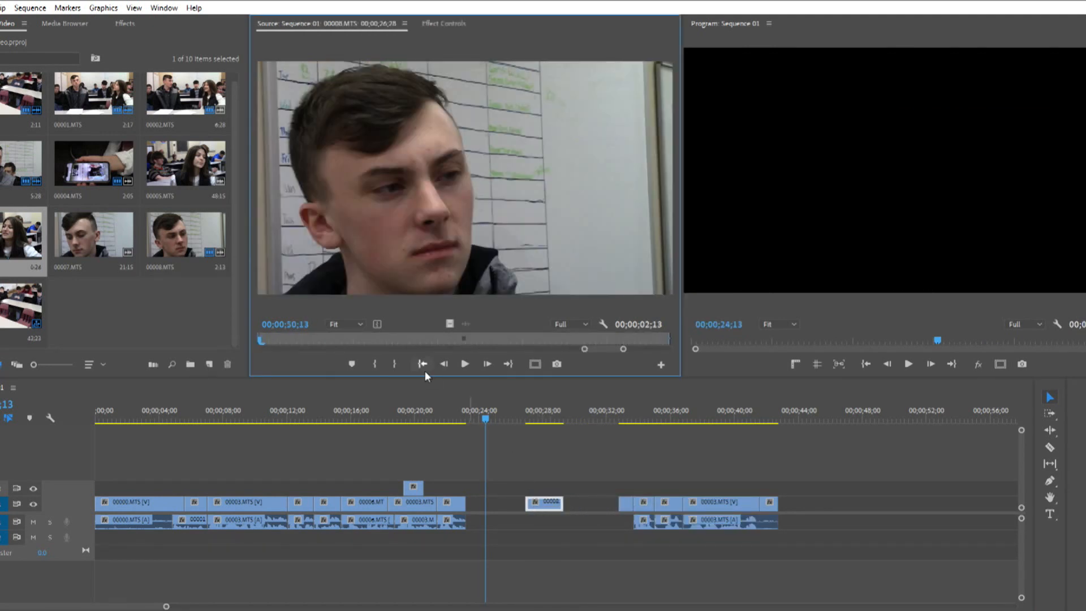
left_click_drag(586, 352, 517, 356)
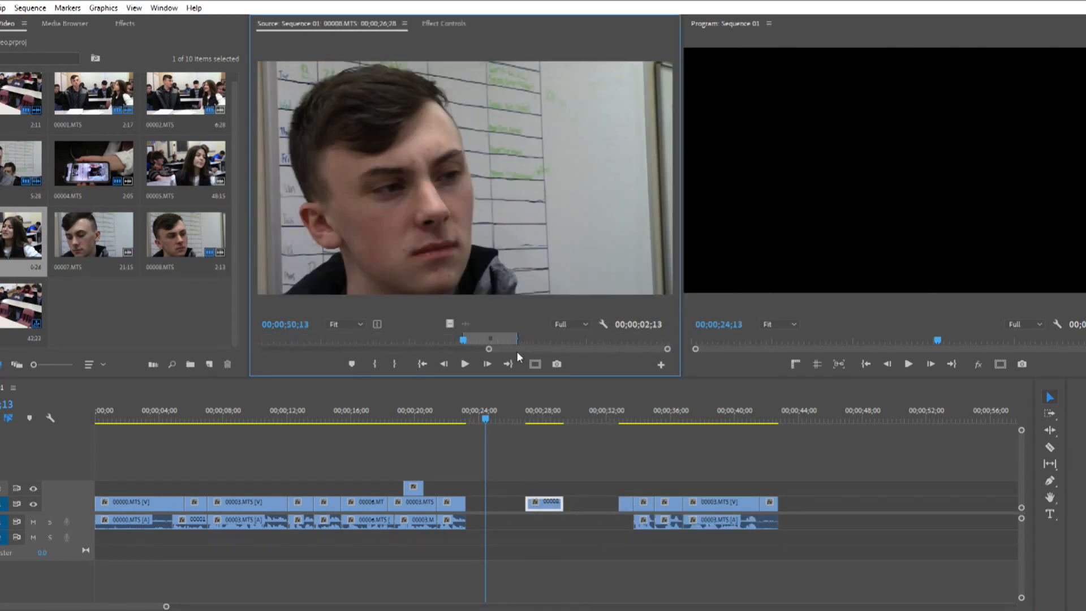
mouse_move(434, 340)
left_mouse_down()
mouse_move(401, 340)
mouse_move(434, 339)
left_mouse_up()
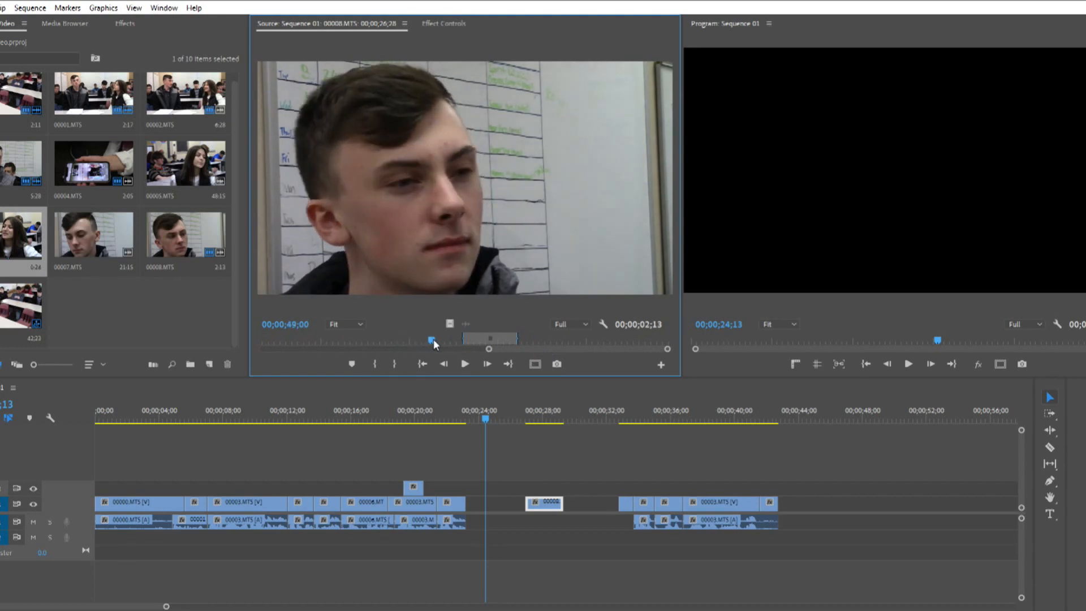
left_click(383, 364)
- Split the boy's 00008.MTS shot at 00;00;27;08 with the Razor tool
left_click(533, 409)
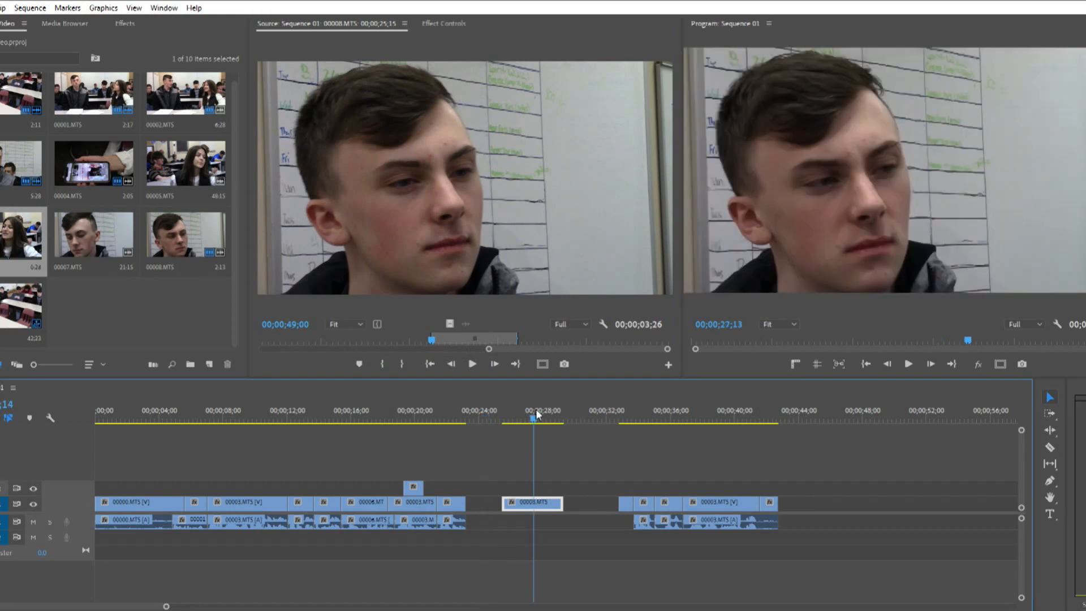
left_click(1050, 447)
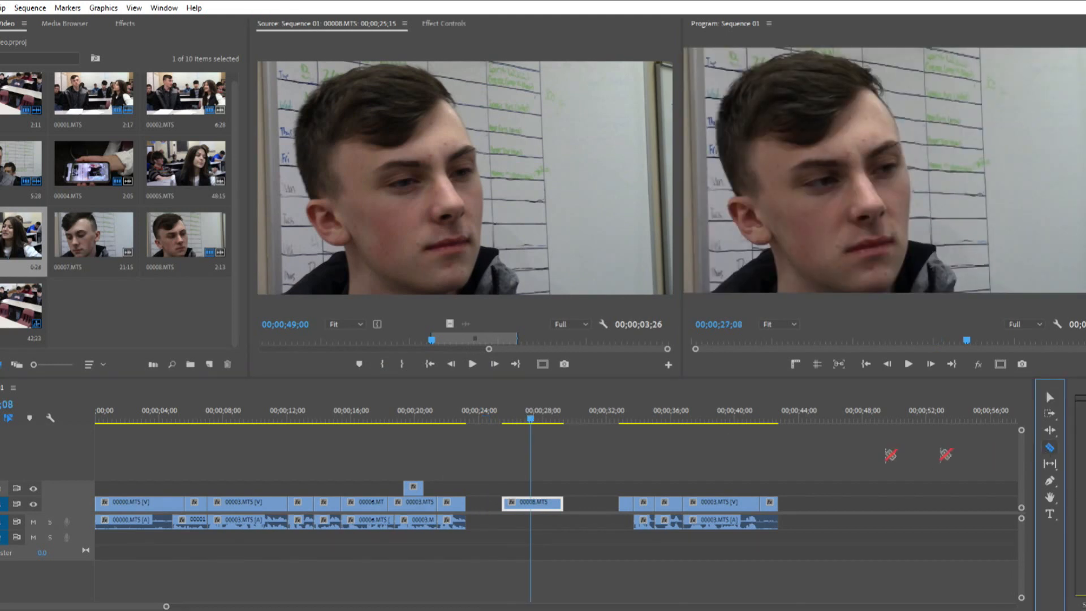
left_click(533, 505)
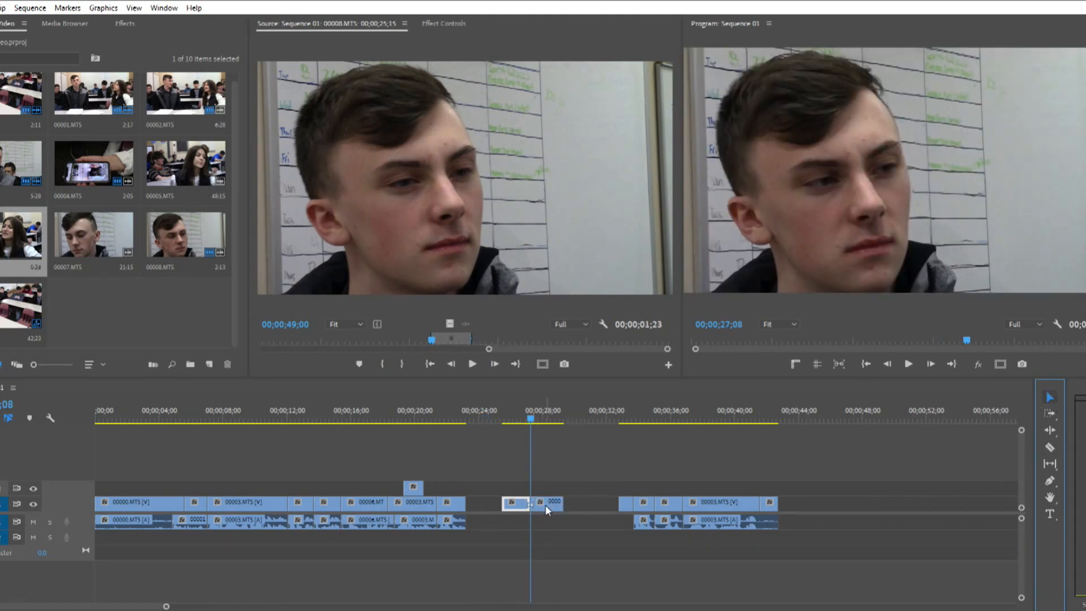
- Put the girl's short reaction between the two halves of the boy's shot and ripple delete the remaining gaps
mouse_move(545, 504)
left_mouse_down()
mouse_move(590, 503)
mouse_move(585, 490)
mouse_move(541, 508)
left_mouse_up()
right_click(477, 506)
left_click(507, 511)
right_click(516, 508)
left_click(537, 515)
right_click(553, 510)
left_click(569, 516)
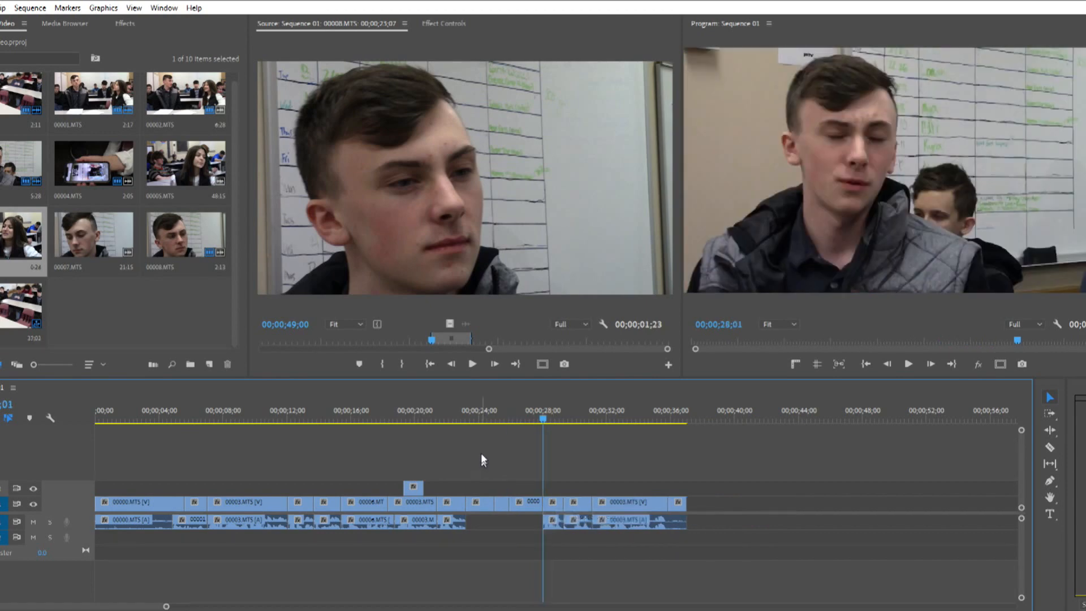
- Play the alternating reaction shots from about 00;00;22;10 to 00;00;29;03
left_click(452, 419)
key("space")
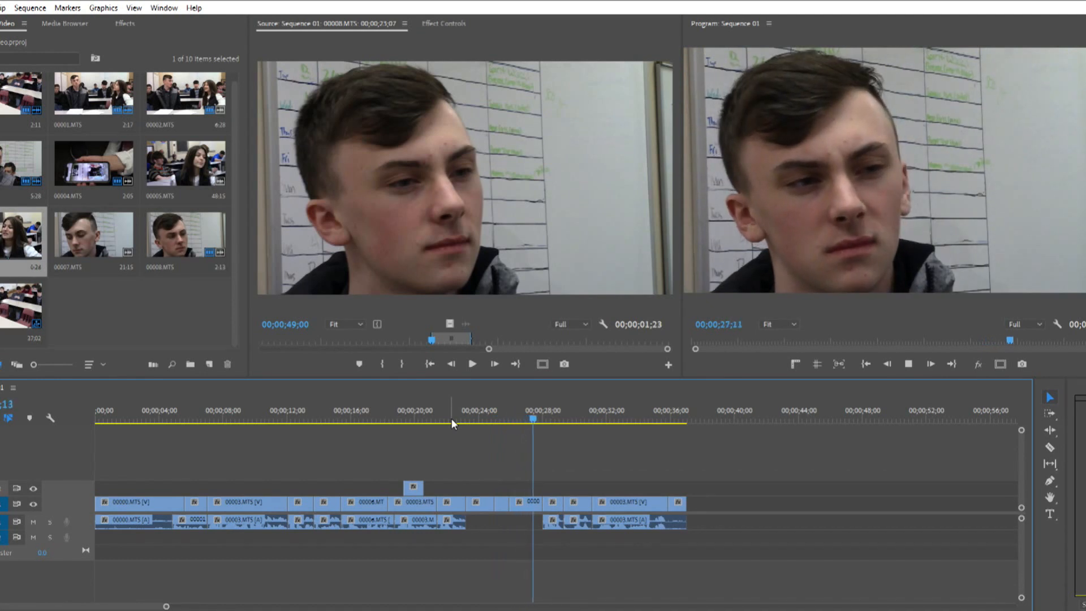
key("space")
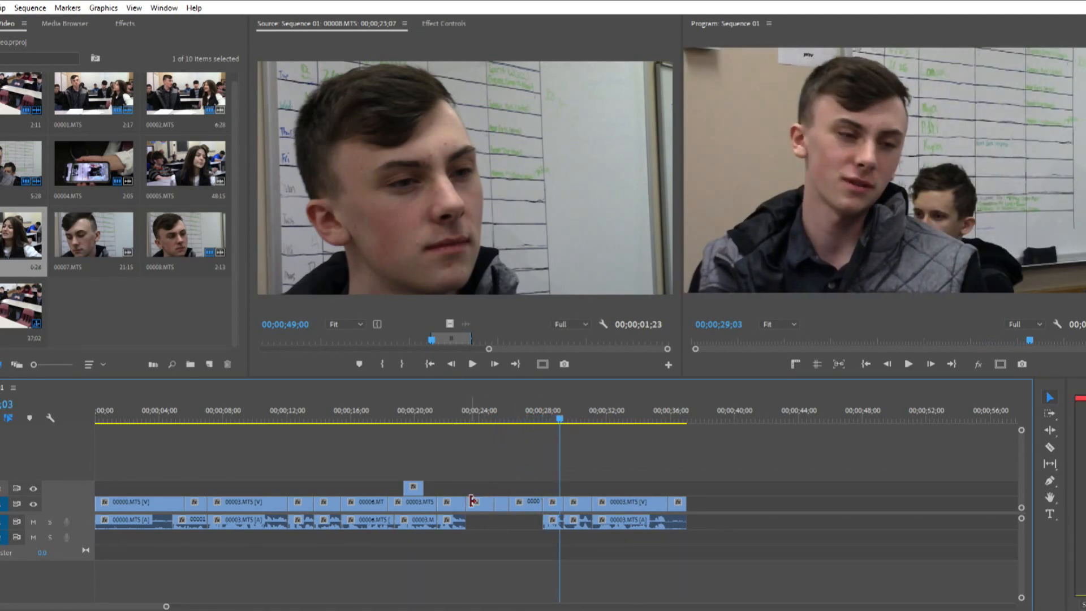
- Delete the first half of the boy's split shot, place the second half before the girl's short reaction and close the gap
key("Delete")
left_click_drag(525, 502, 485, 503)
right_click(524, 506)
left_click(531, 513)
- Play the shortened reaction exchange from 00;00;22;26 to about 00;00;28;03
left_click(460, 420)
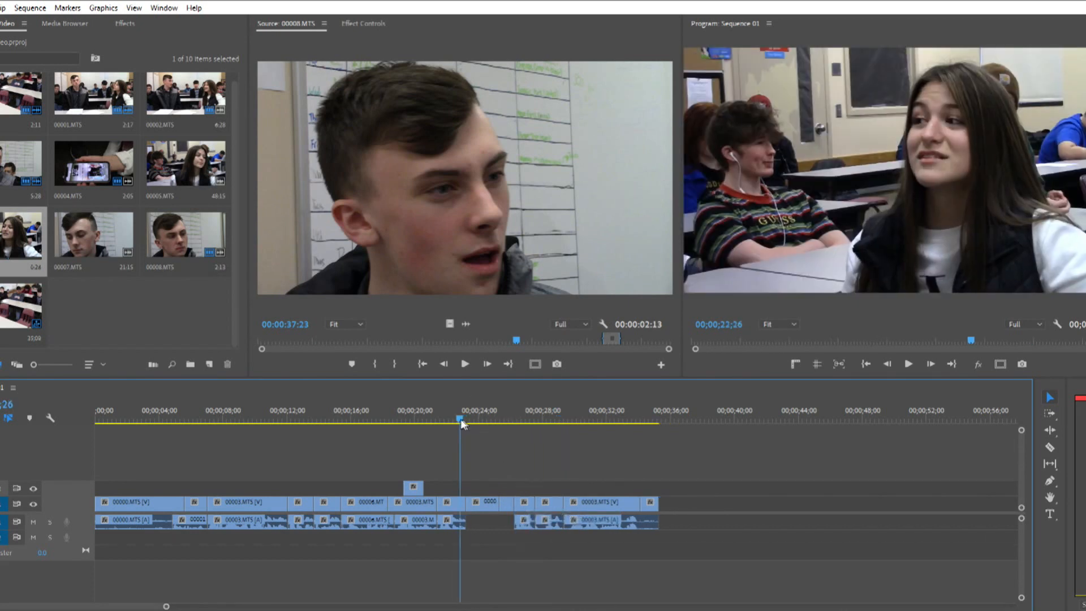
key("space")
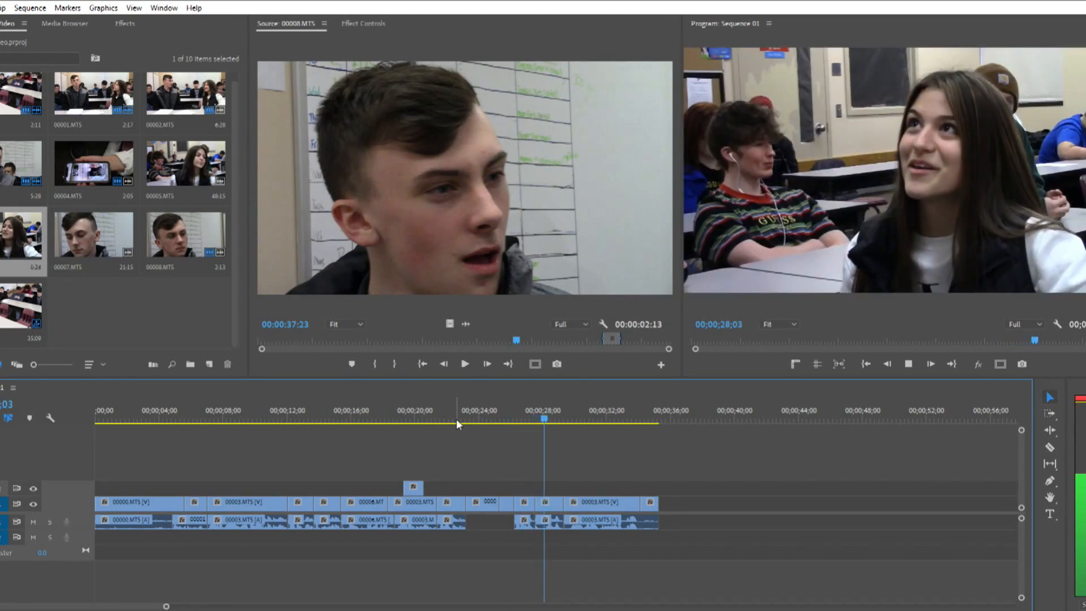
key("space")
- Trim the start of the girl's speaking clip to 00;00;27;27 and ripple delete the gap before it
left_click_drag(166, 606, 39, 607)
left_click(471, 418)
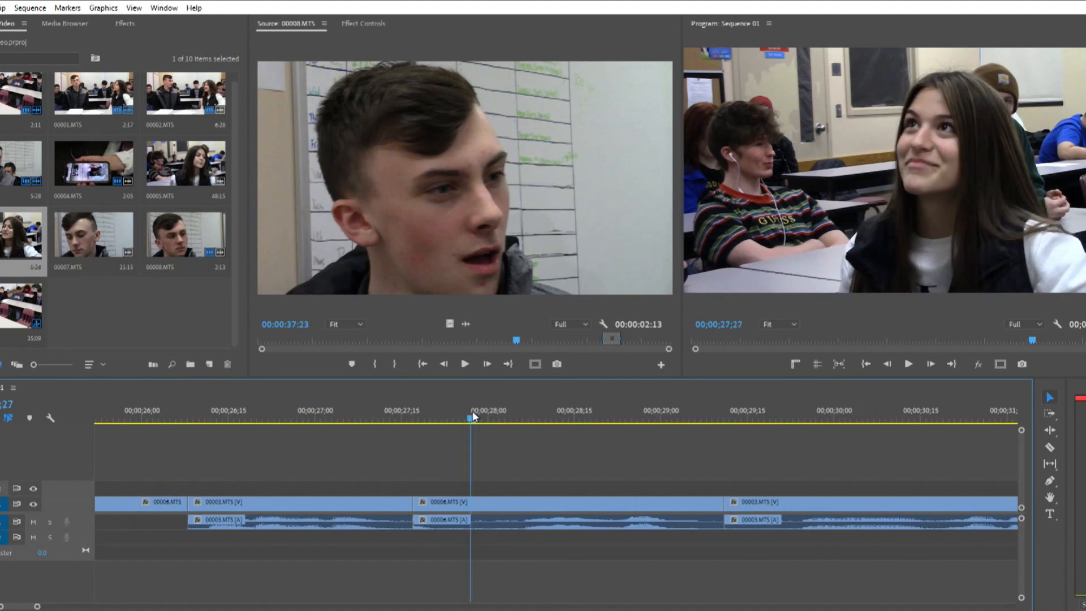
left_click_drag(413, 503, 470, 503)
left_click(435, 515)
key("Delete")
- Play from about 00;00;26;00 to the end of the sequence and return to its start
left_click(144, 409)
key("space")
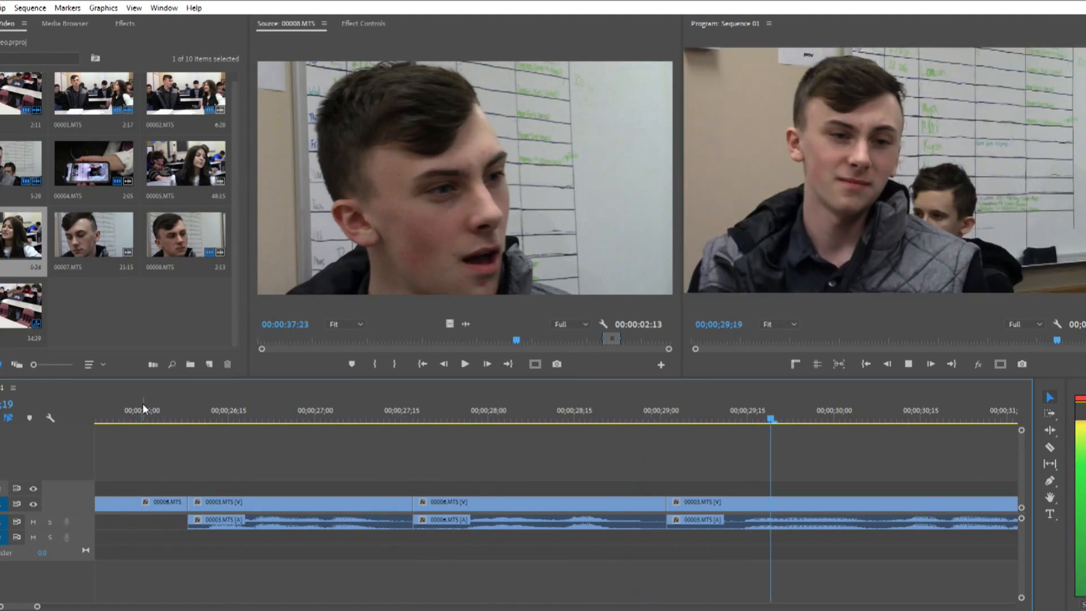
left_click_drag(42, 606, 167, 607)
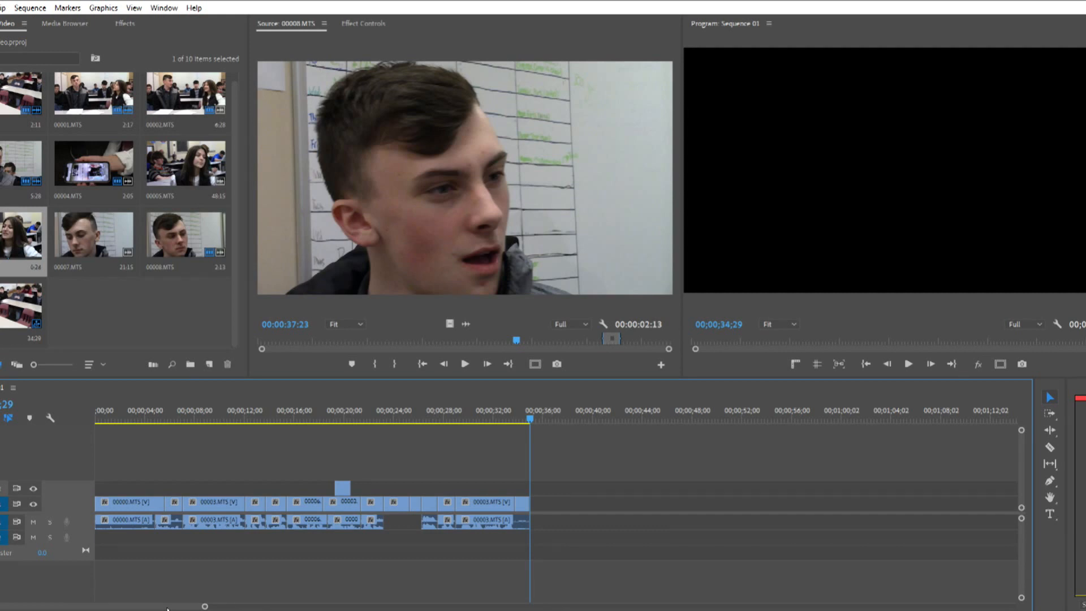
key("Home")
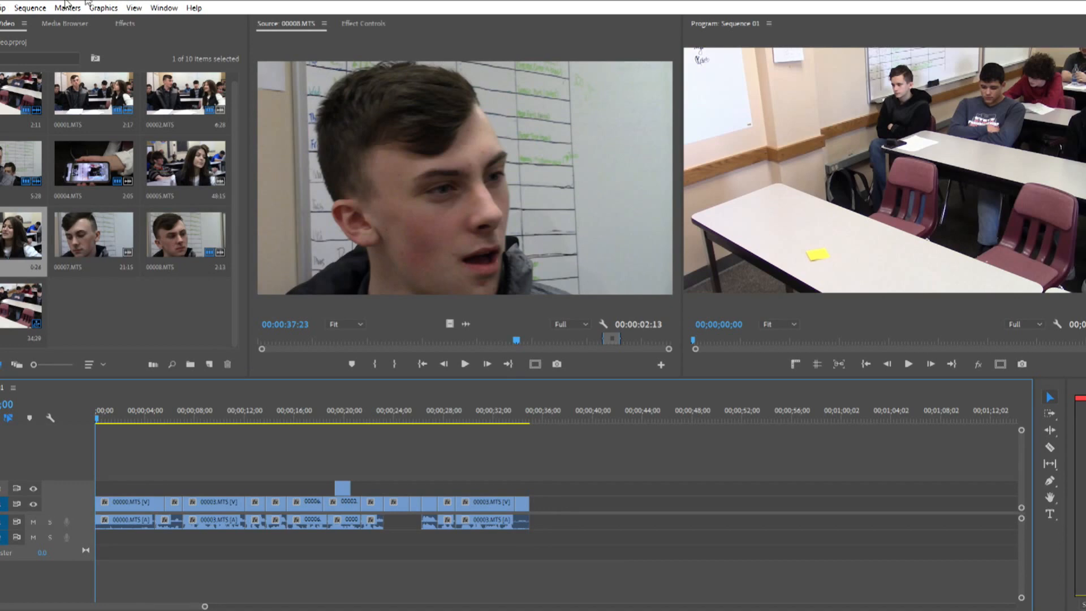
- Set the playback audio device to NDI output in the preferences
left_click(0, 8)
mouse_move(66, 383)
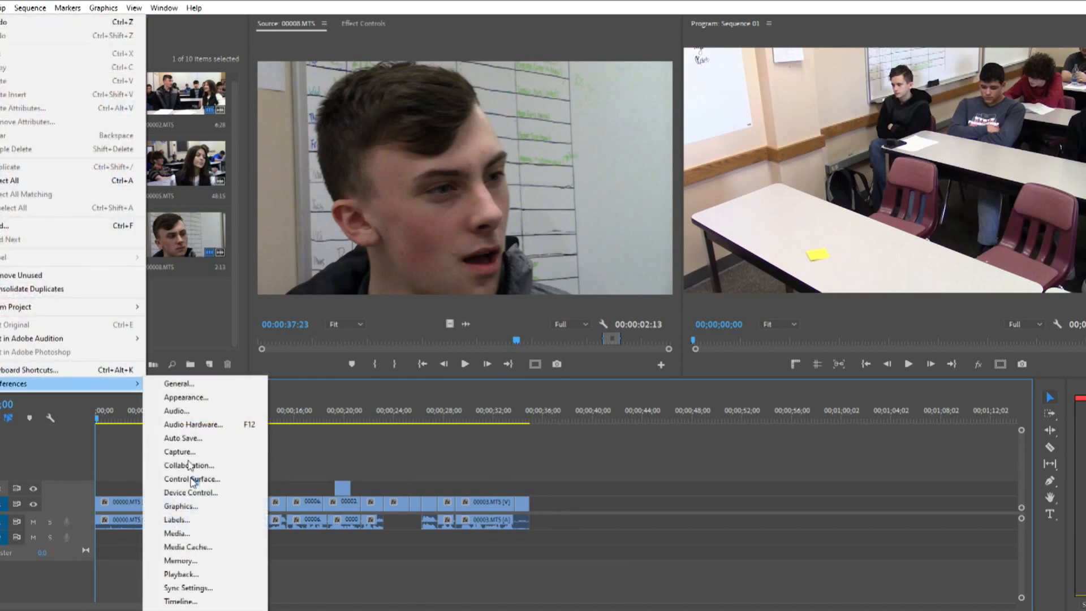
left_click(196, 576)
left_click(567, 241)
left_click(551, 275)
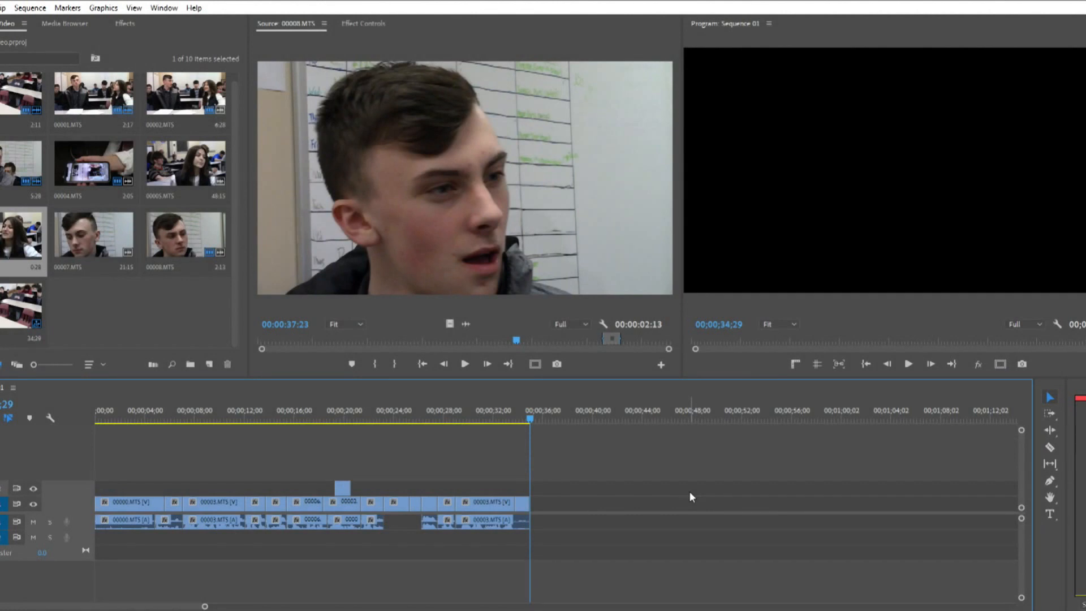
- Set the playback audio device to Adobe Desktop Audio in the preferences
left_click(0, 8)
mouse_move(69, 383)
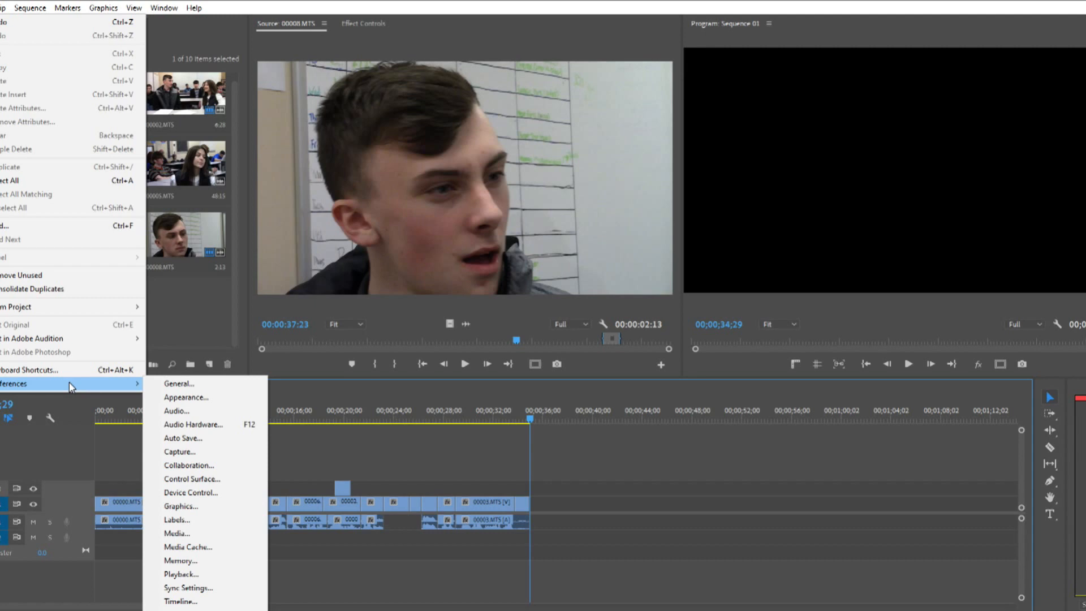
left_click(204, 575)
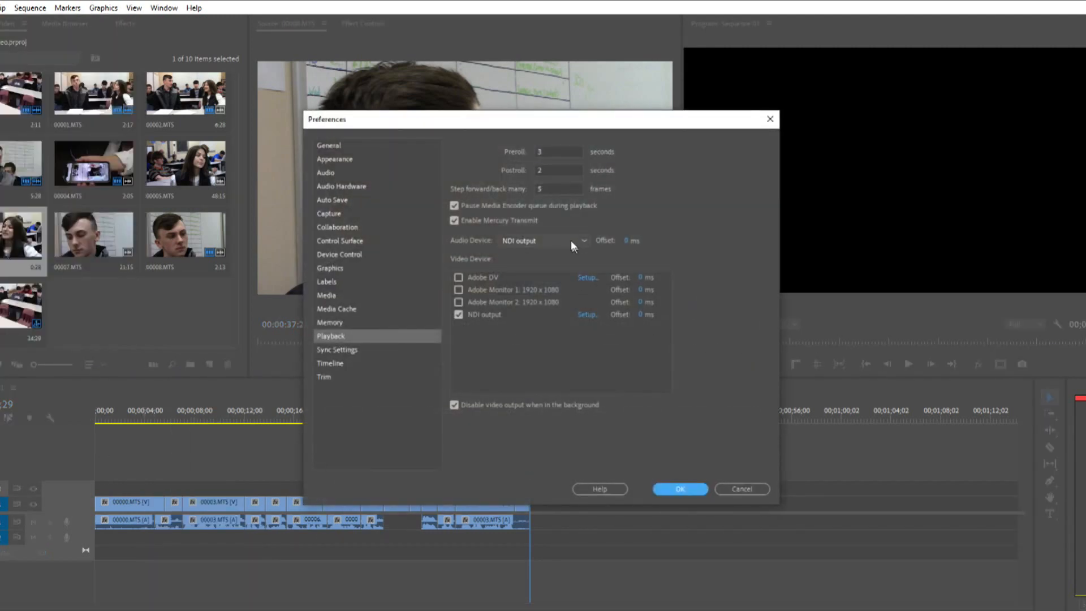
left_click(565, 241)
left_click(555, 256)
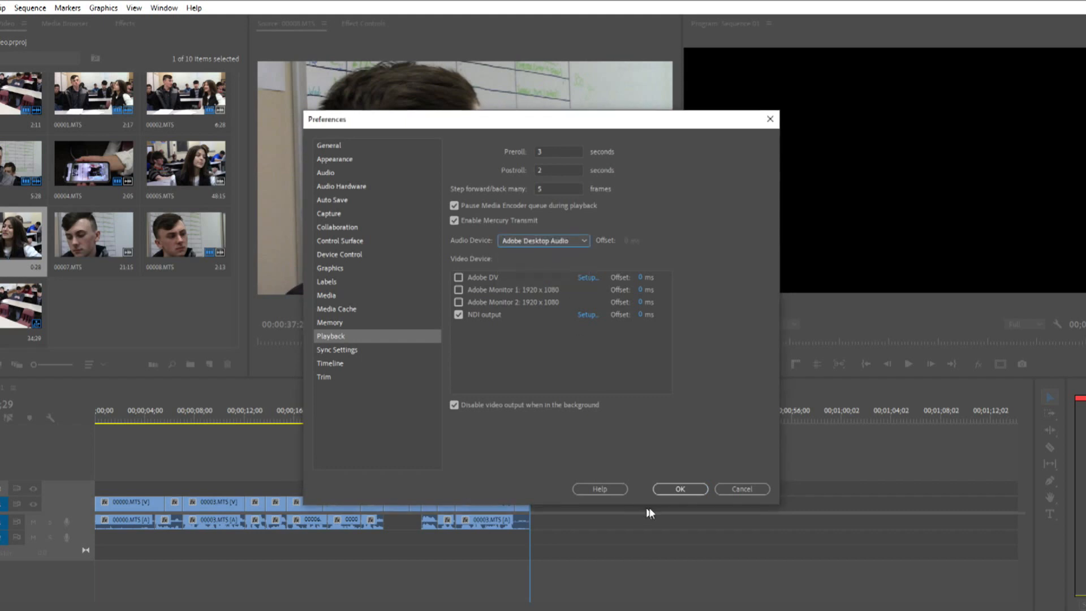
left_click(683, 490)
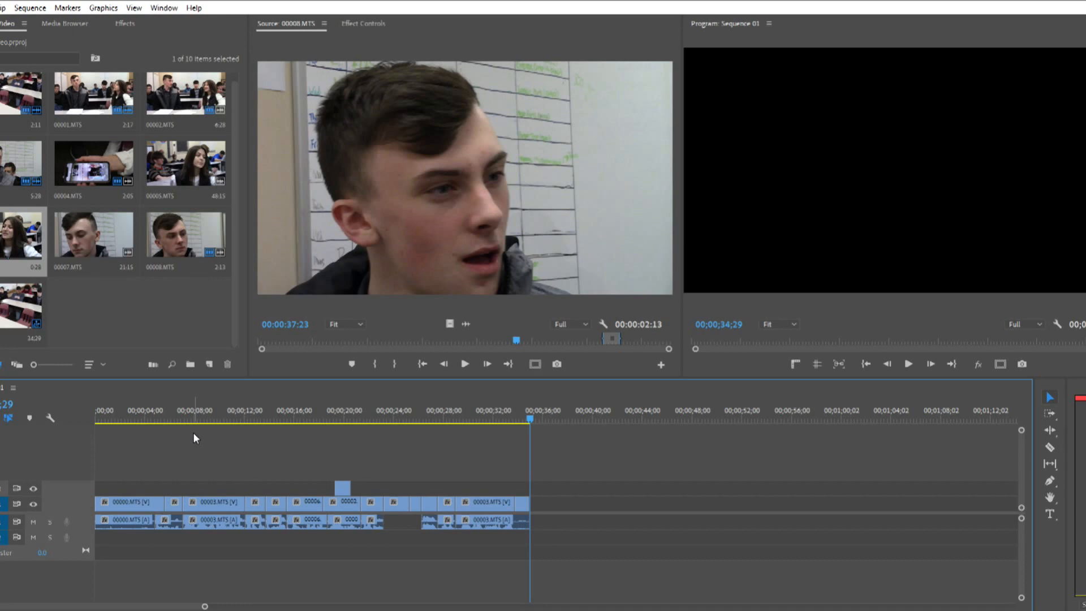
- Mark the girl's listening reaction in 00006.MTS from 00:00:09:29 to 00:00:11:13 and place only its video on V2 at 00;00;09;03
left_click_drag(196, 419, 208, 419)
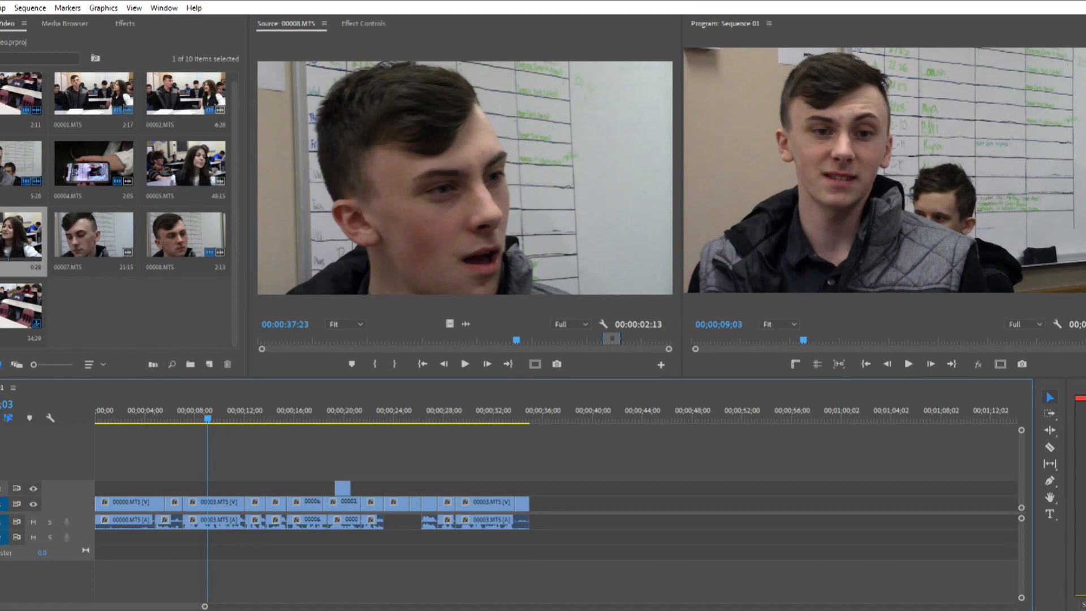
double_click(21, 238)
left_click_drag(280, 338, 329, 345)
key("space")
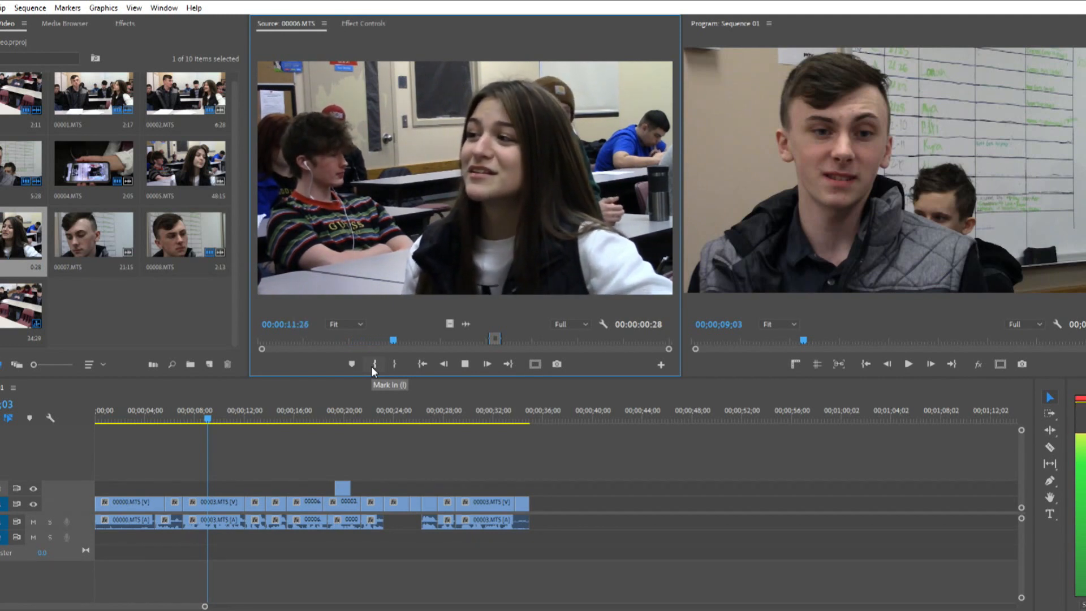
key("space")
left_click_drag(374, 341, 374, 337)
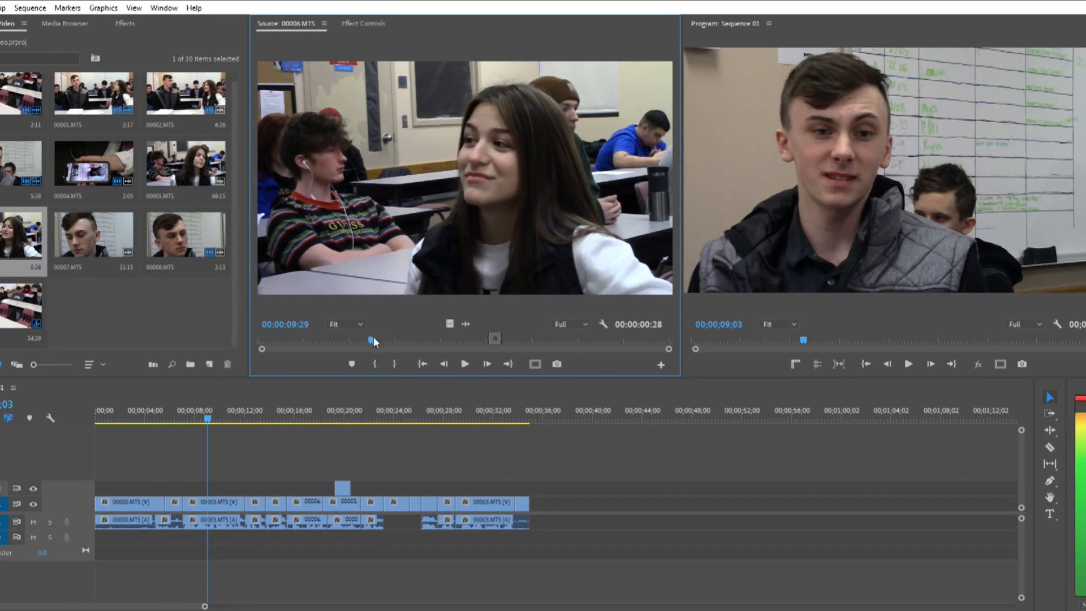
key("i")
key("space")
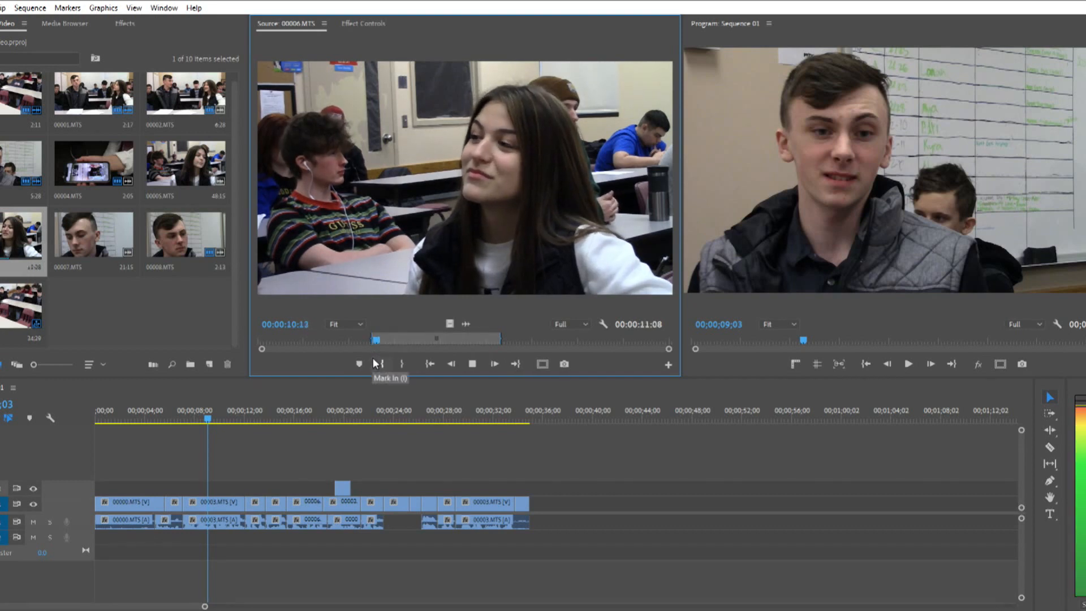
key("space")
left_click(401, 364)
left_click_drag(449, 324, 216, 488)
- Play the sequence from 00;00;06;23 to 00;00;13;16 to check the new reaction insert, and save the project
left_click(180, 417)
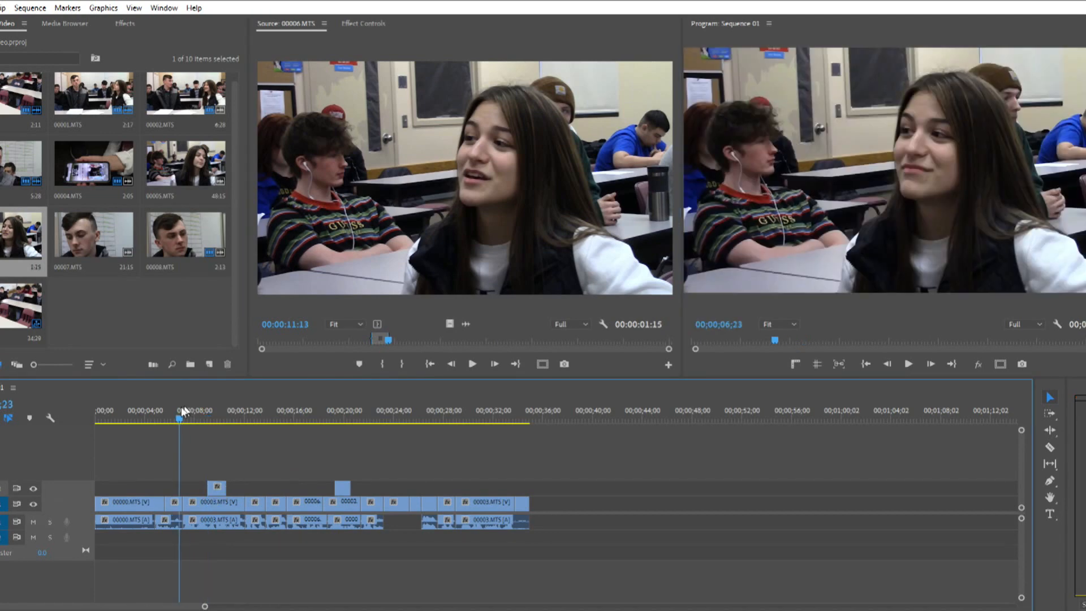
key("space")
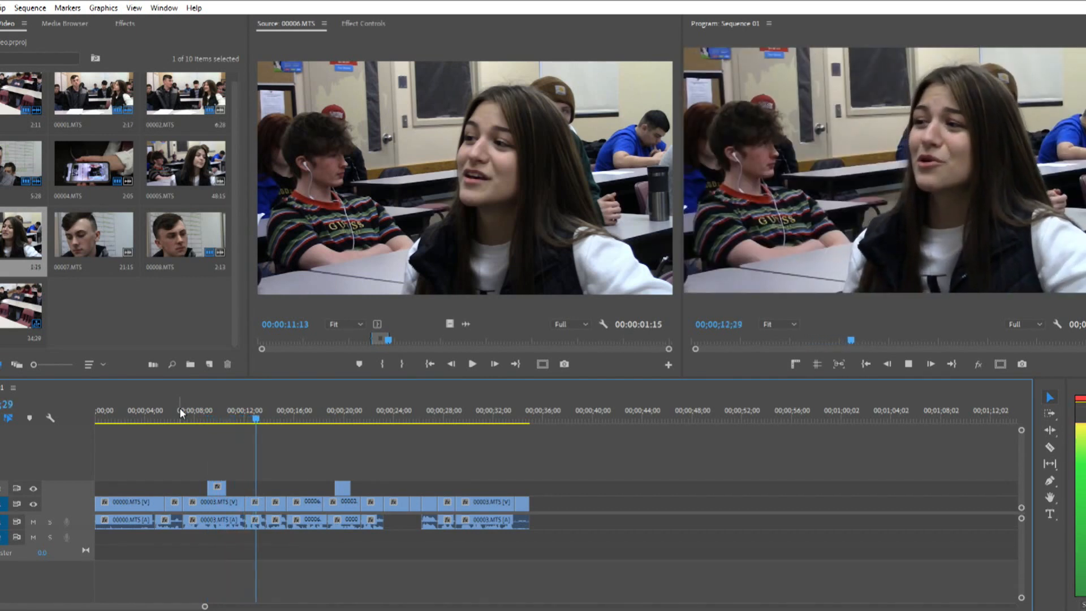
key("space")
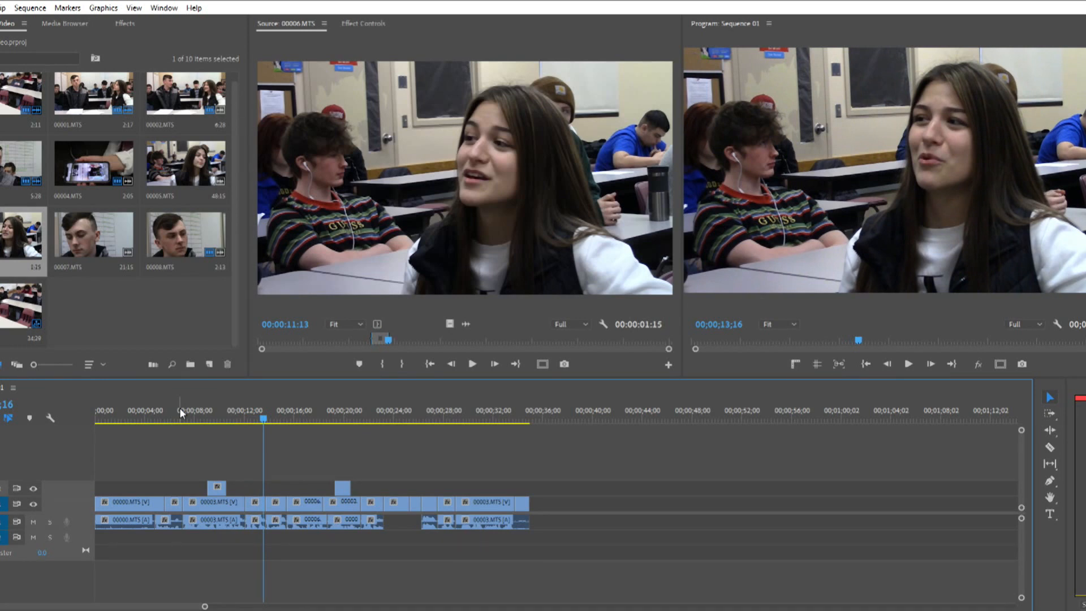
key("ctrl+s")
- Replay the girl's reaction insert from 00;00;09;03 to 00;00;11;07
left_click(241, 417)
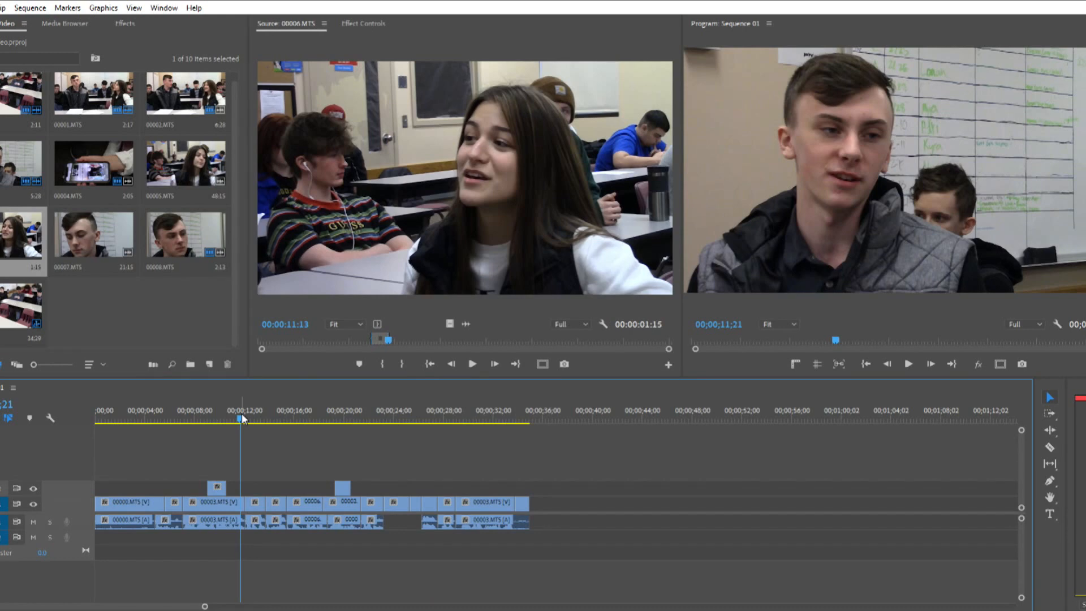
left_click_drag(241, 417, 207, 421)
key("space")
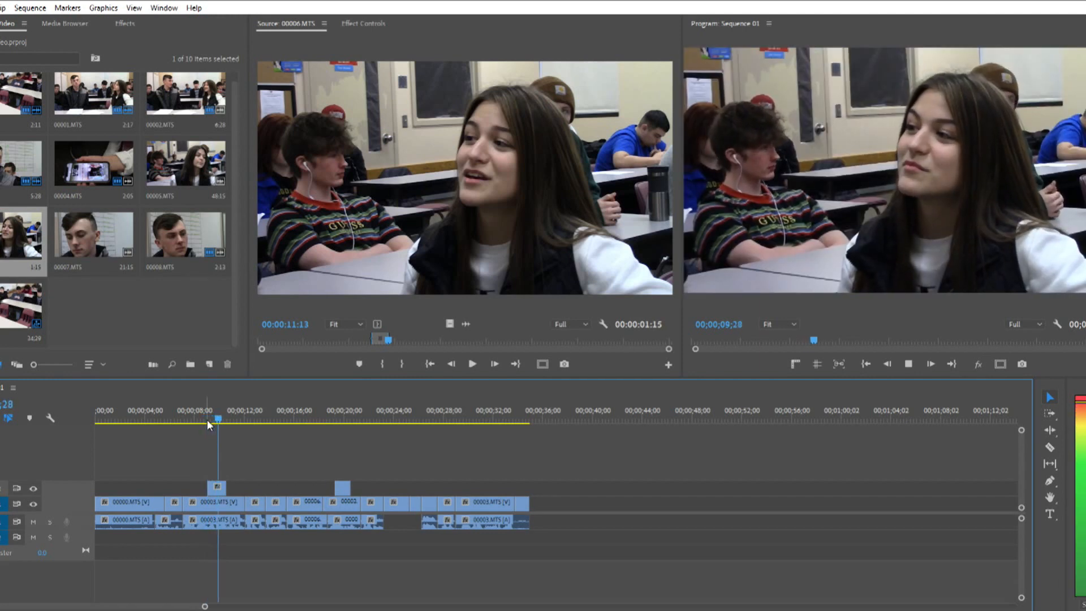
key("space")
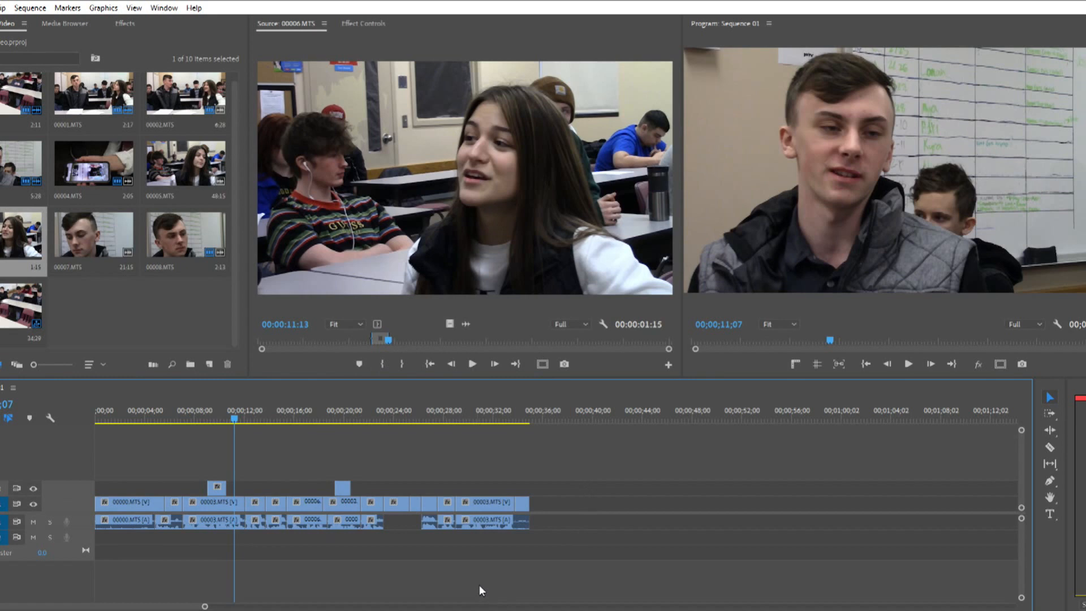
- Reset the audio meters' clipping indicators and expand the Audio 1 and Video 1 tracks to show waveforms and thumbnails
left_click_drag(205, 606, 162, 609)
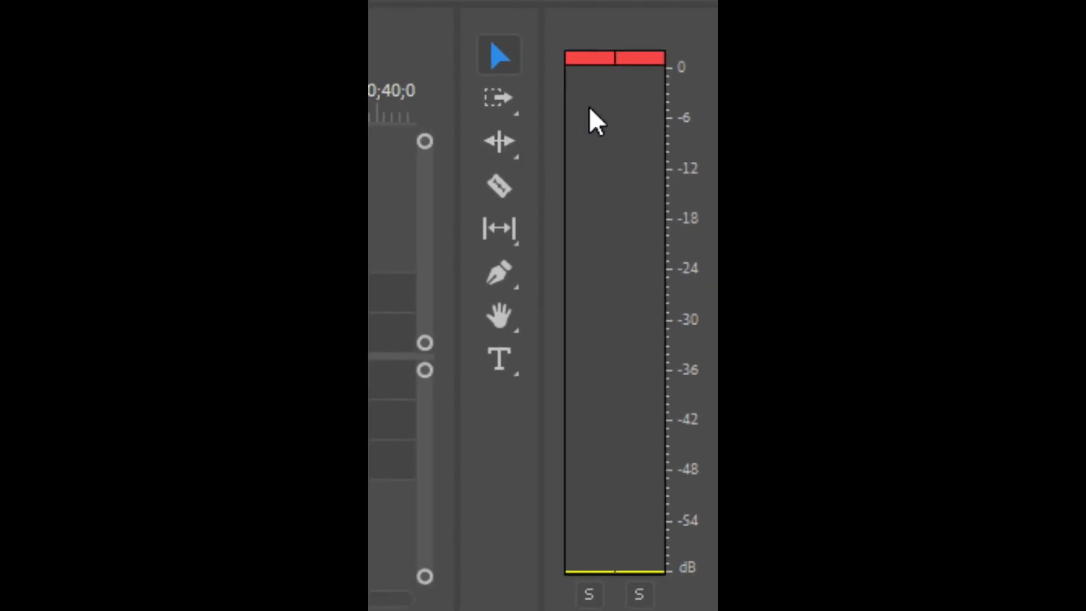
left_click(628, 56)
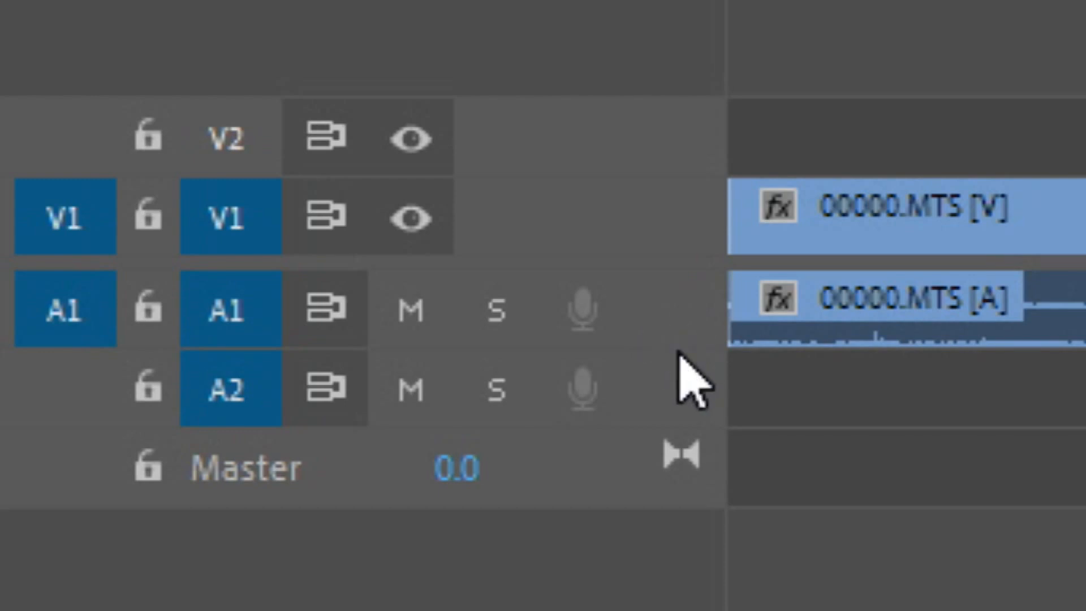
double_click(679, 310)
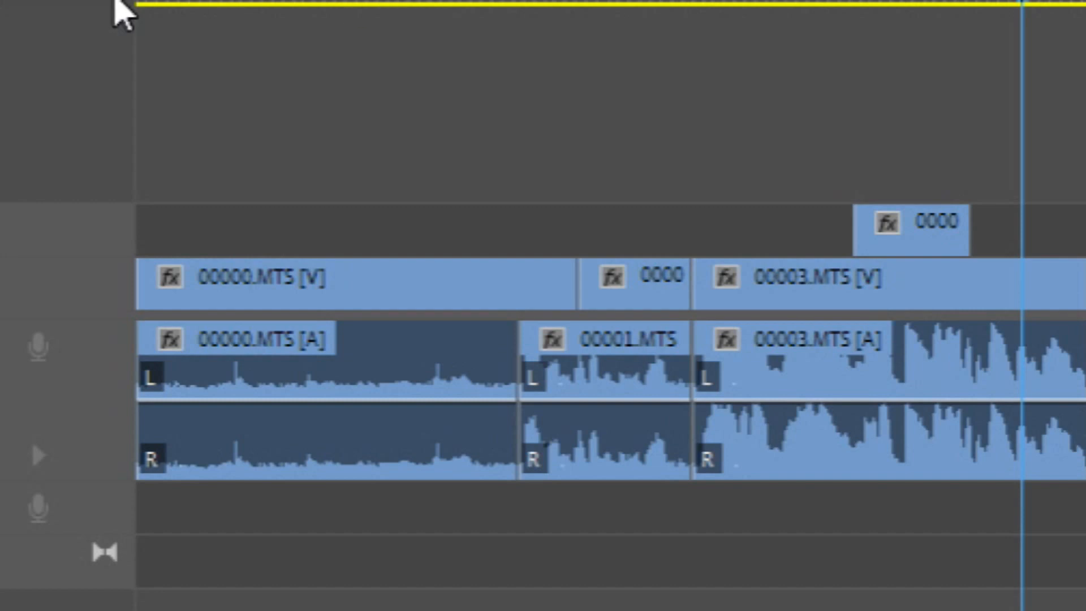
double_click(70, 292)
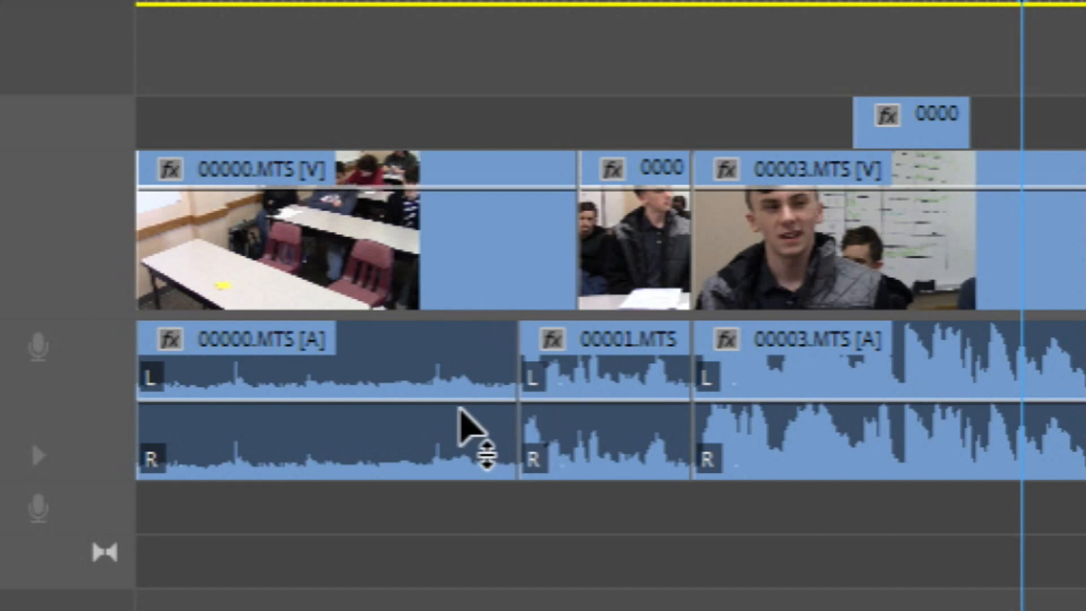
- Lower the volume line of the 00001.MTS audio clip and play the clip to compare its level on the audio meters
mouse_move(460, 408)
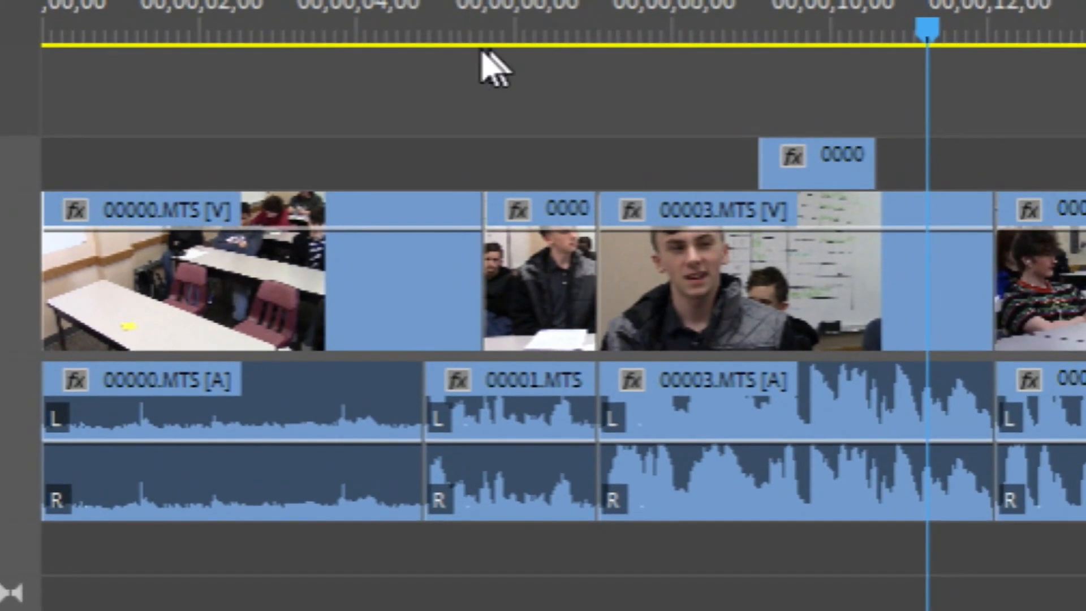
left_click_drag(459, 33, 436, 33)
key("space")
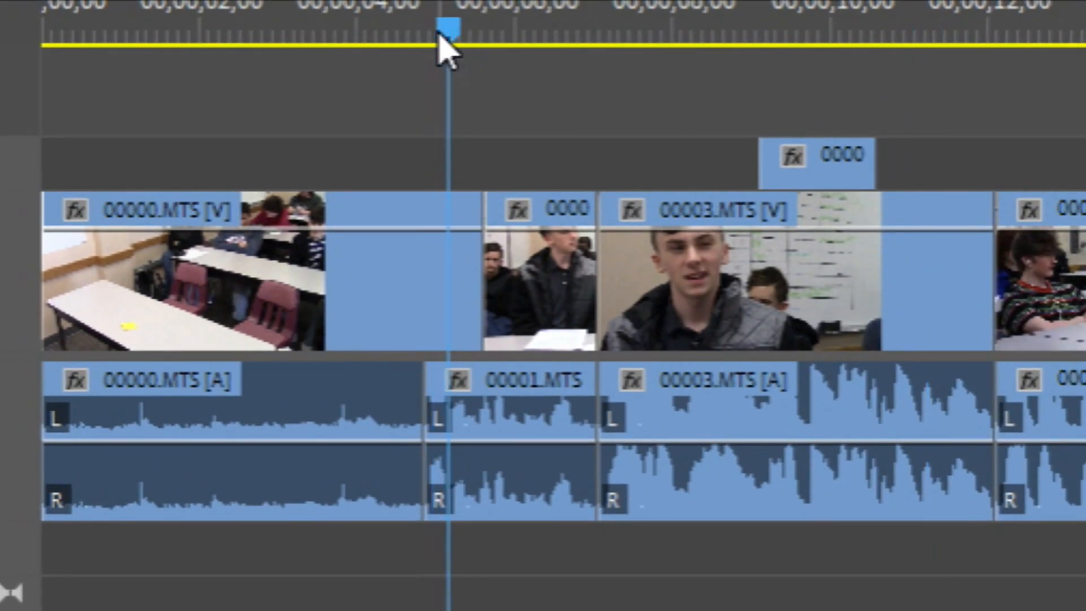
key("space")
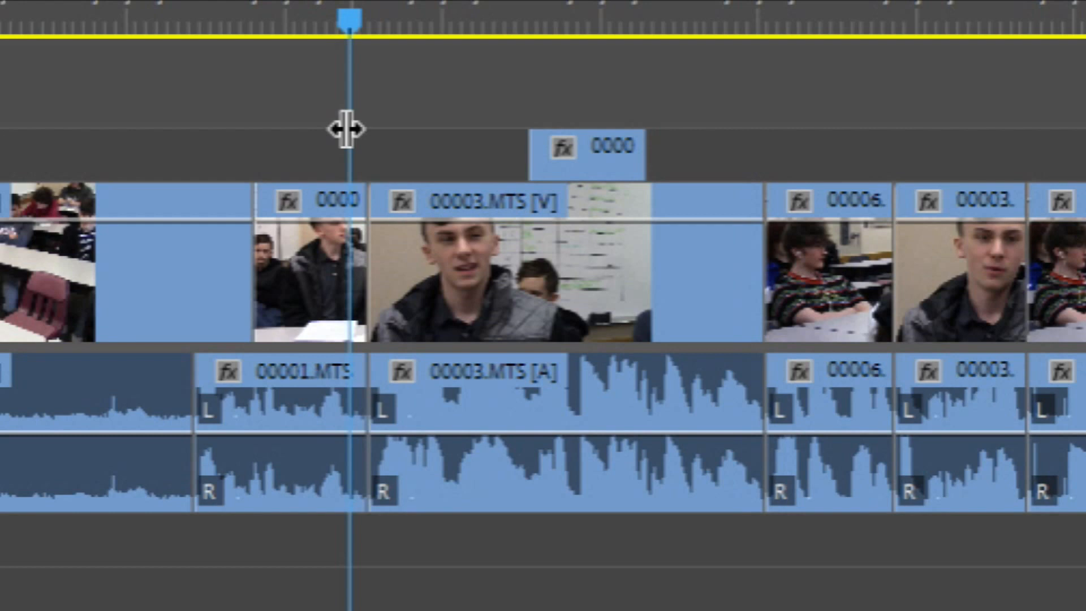
left_click(300, 437)
left_click_drag(301, 439, 301, 456)
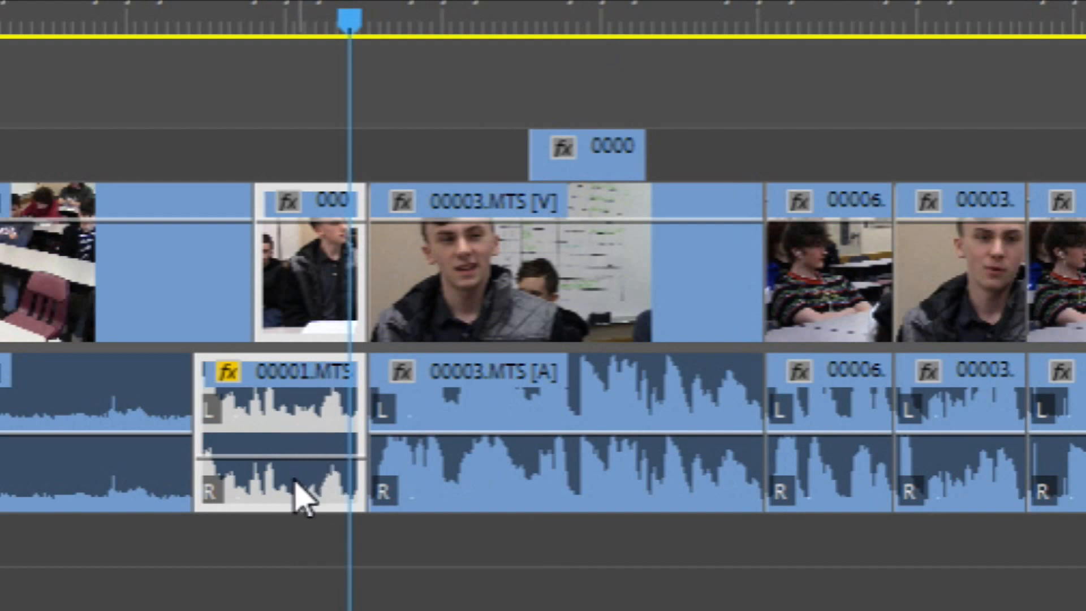
mouse_move(298, 456)
left_mouse_down()
mouse_move(298, 440)
mouse_move(298, 452)
left_mouse_up()
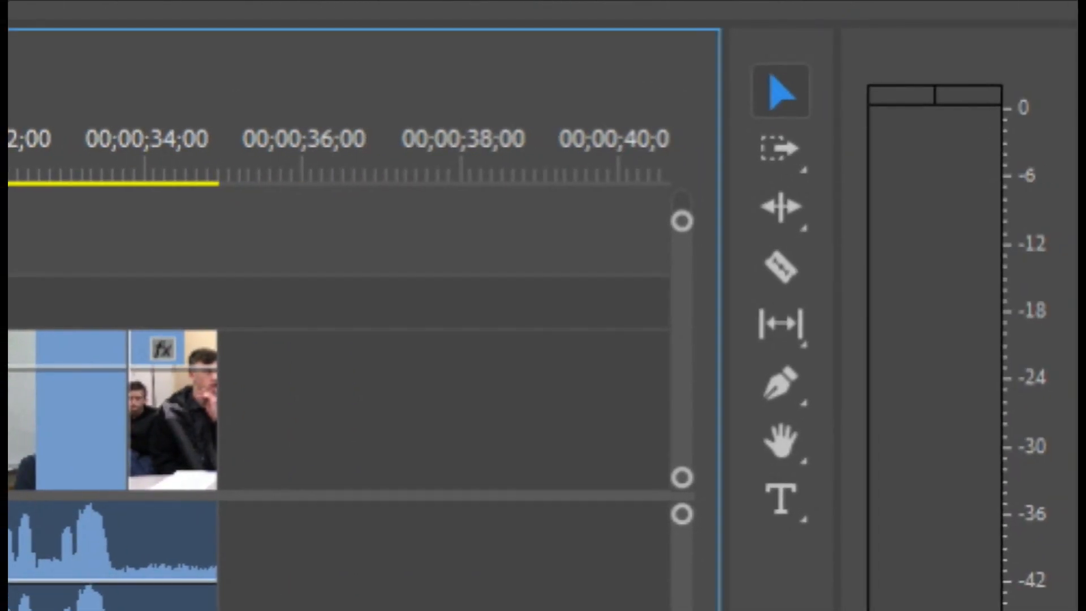
key("space")
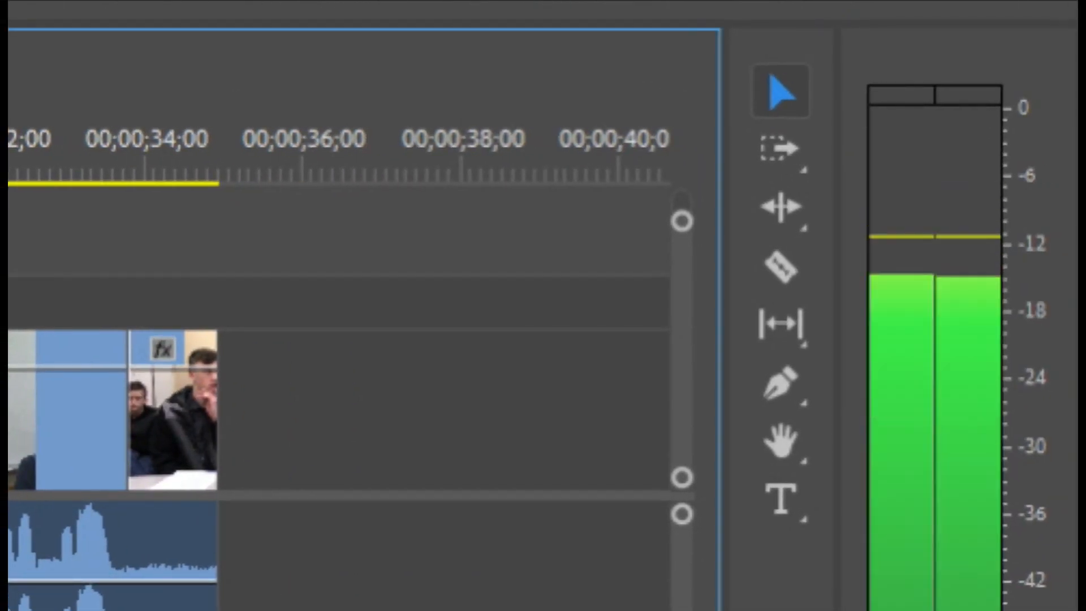
key("space")
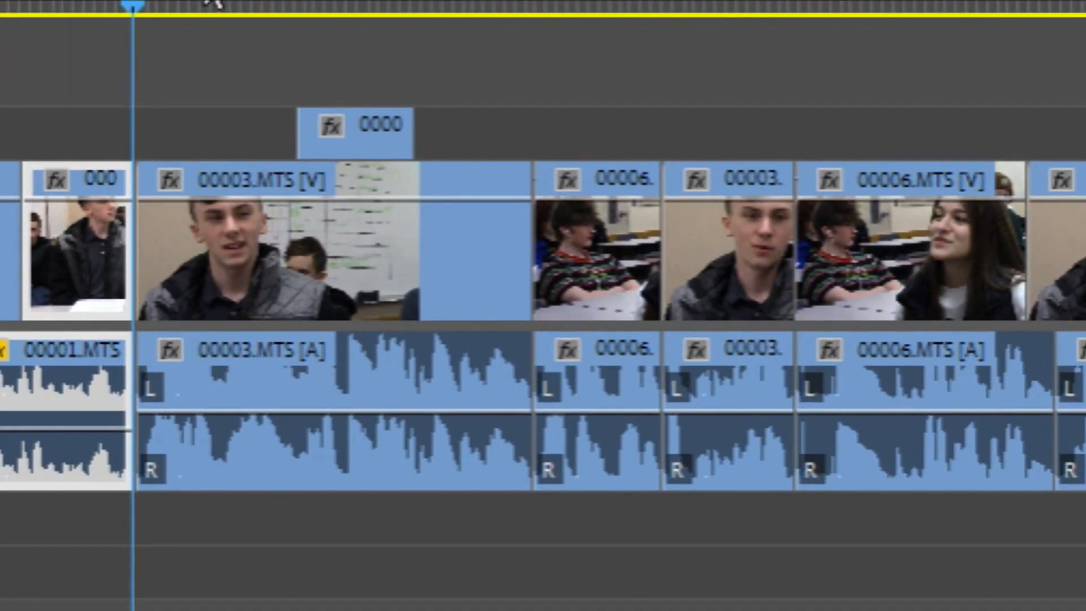
- Lower the volume lines of the next four audio clips, alternating 00003.MTS and 00006.MTS, to about the same level as 00001.MTS
left_click_drag(334, 432, 334, 443)
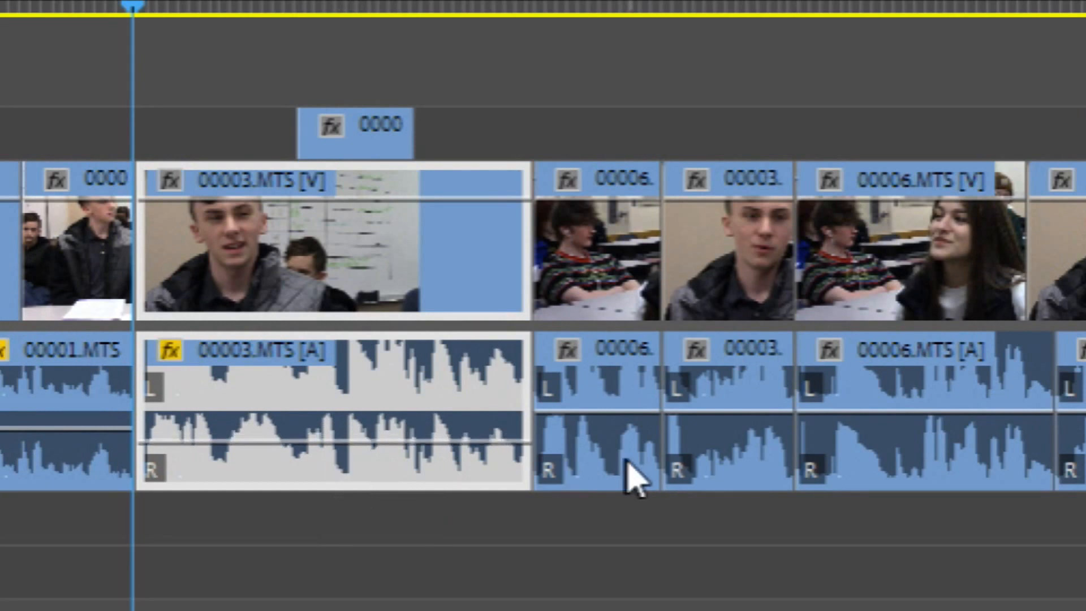
left_click_drag(611, 435, 606, 443)
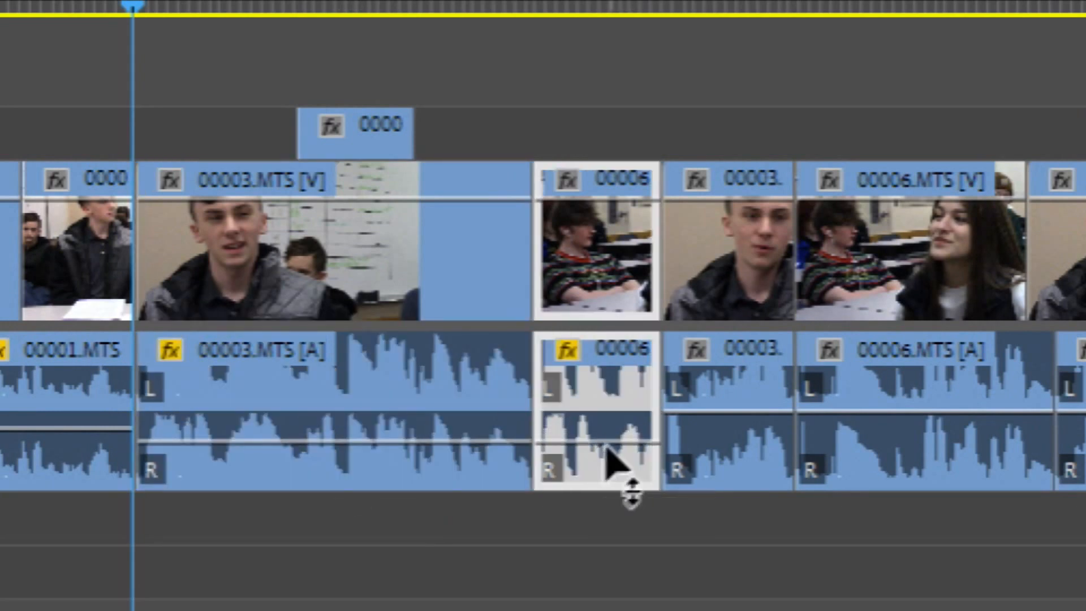
left_click_drag(738, 416, 731, 445)
left_click(919, 436)
left_click_drag(916, 415, 916, 443)
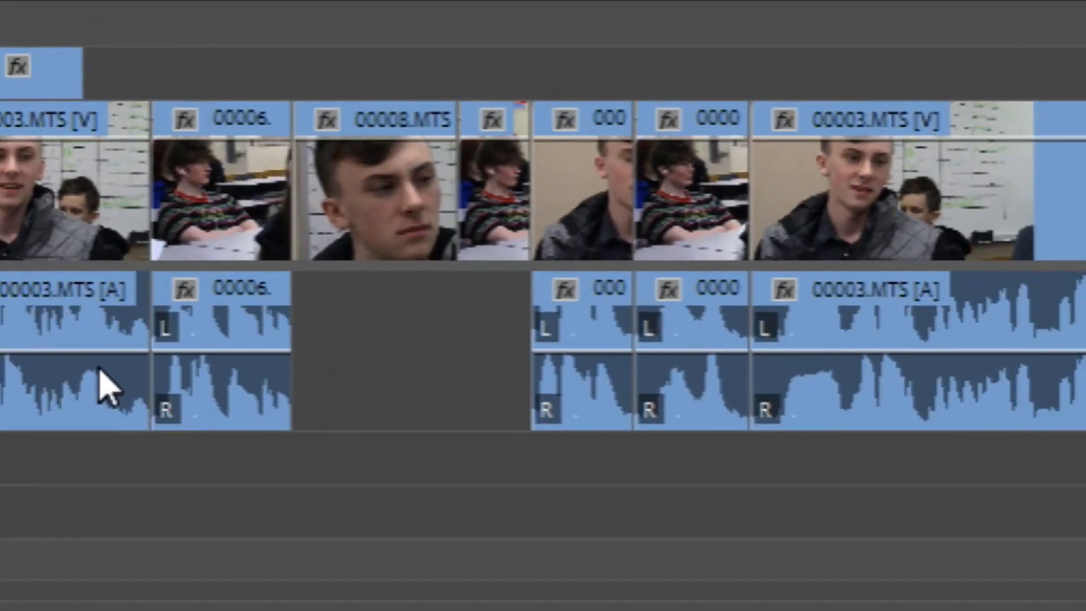
- Lower the volume lines of the remaining audio clips before and after the silent gap, through the last 00003.MTS clip
mouse_move(109, 383)
left_mouse_down()
mouse_move(111, 371)
mouse_move(111, 381)
left_mouse_up()
left_click(274, 388)
left_click_drag(273, 389, 233, 405)
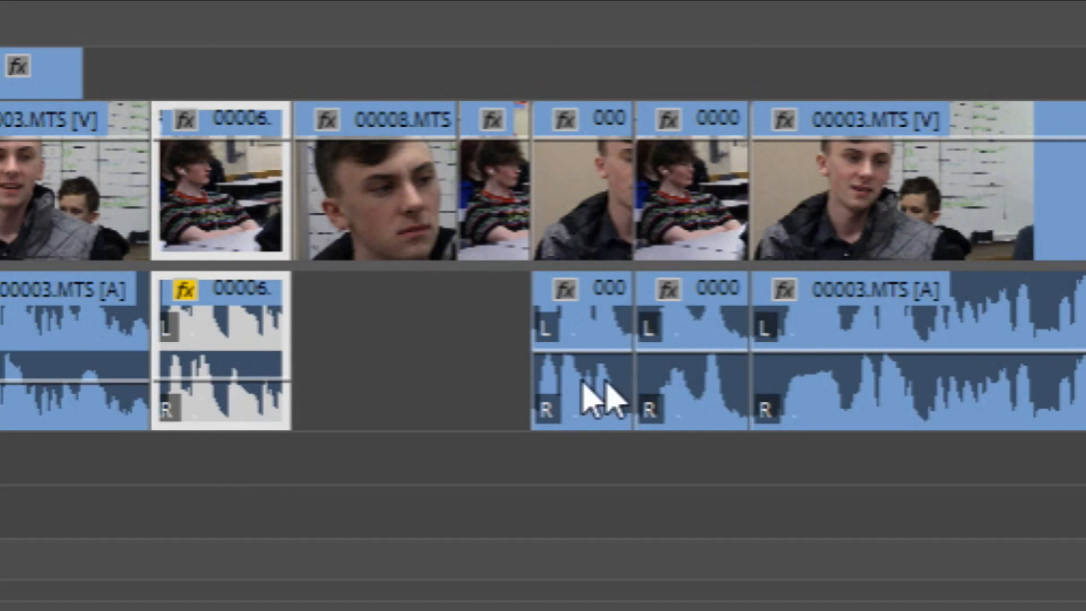
mouse_move(618, 376)
left_mouse_down()
mouse_move(618, 391)
mouse_move(618, 382)
left_mouse_up()
left_click_drag(703, 365, 703, 382)
left_click_drag(874, 351, 876, 372)
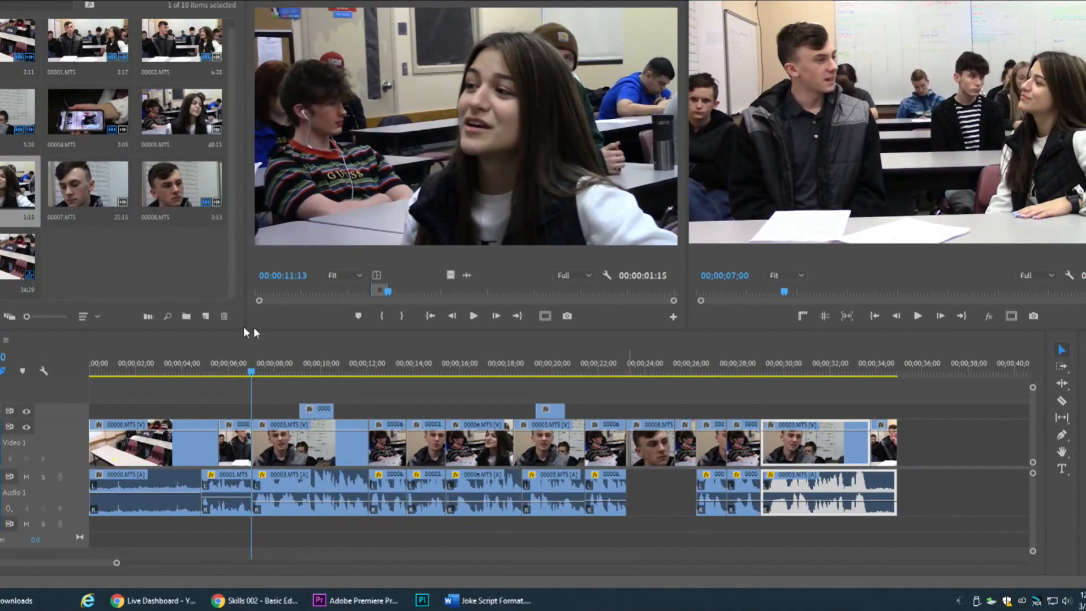
- Play the sequence from 00;00;07;00 to its end to check the lowered audio levels
left_click(248, 362)
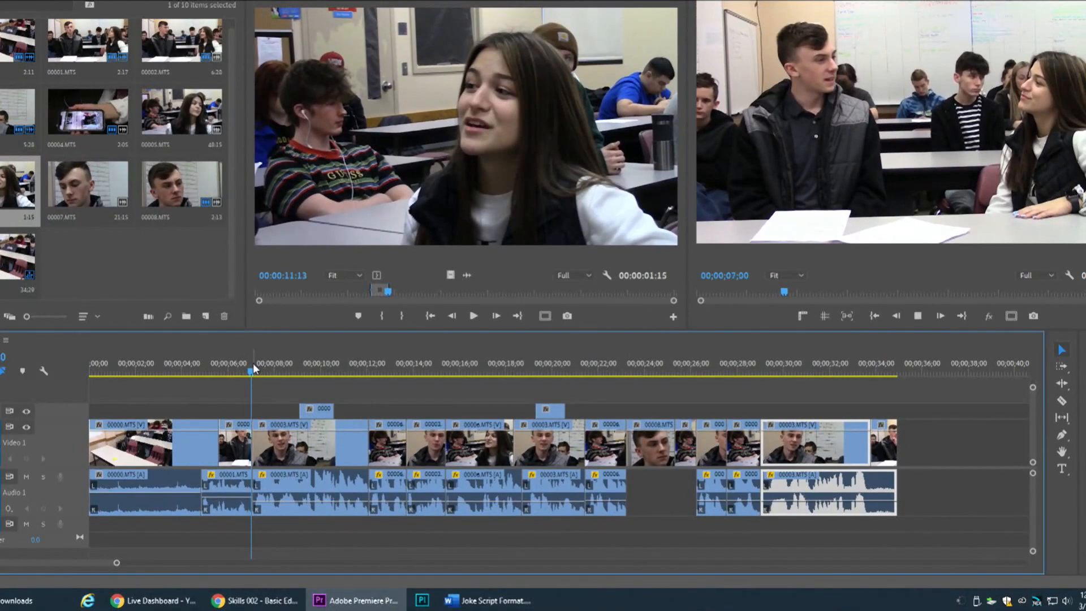
key("space")
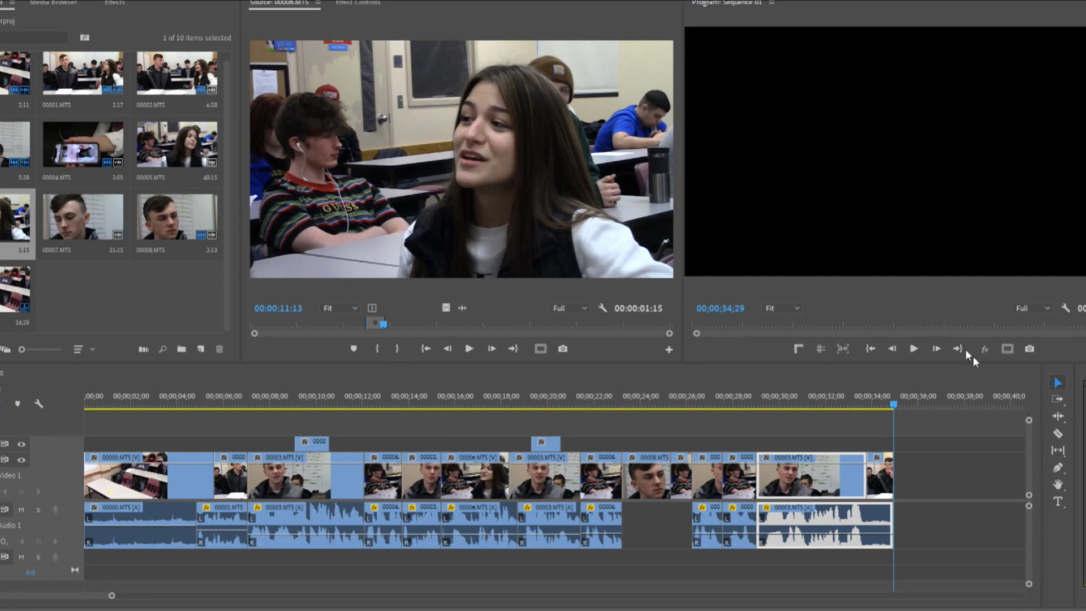
- Fade out the end of the last 00003.MTS audio clip with two Pen tool volume keyframes, lowering the second, and play it back
left_click(1056, 469)
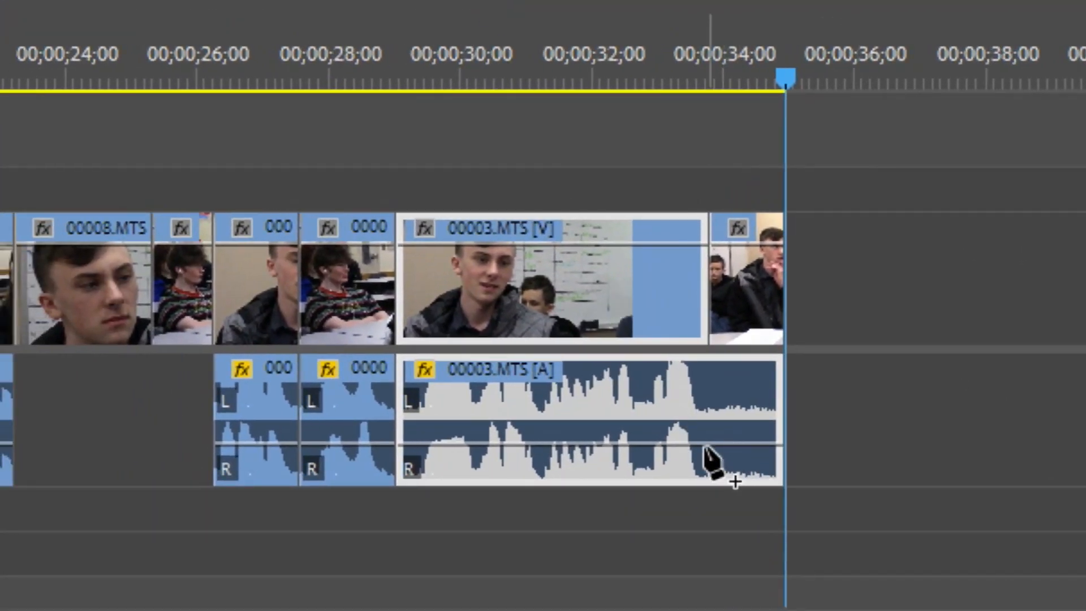
left_click(705, 446)
left_click(756, 446)
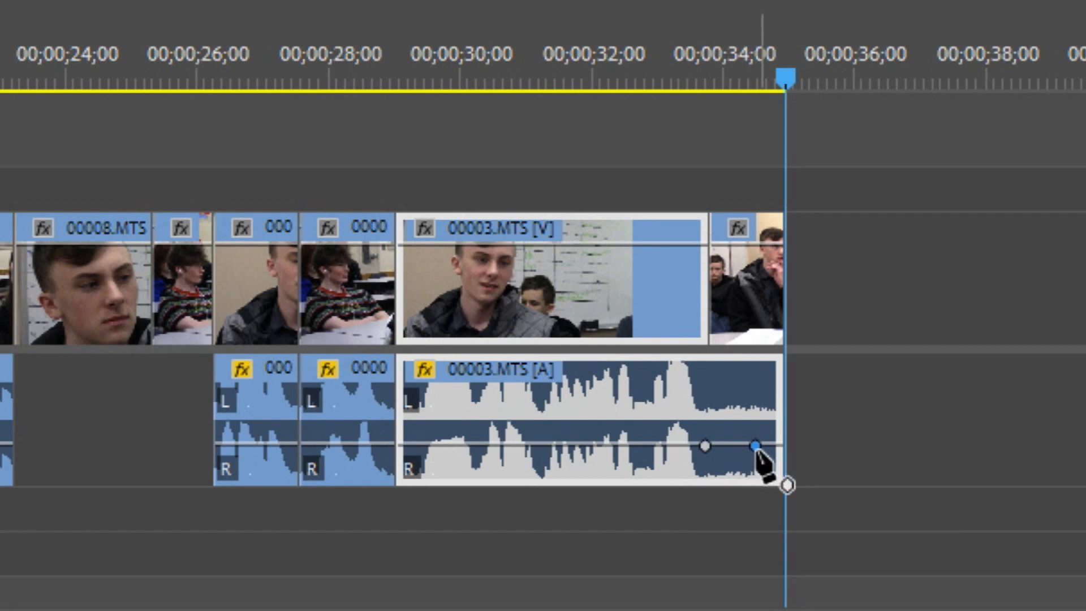
mouse_move(756, 448)
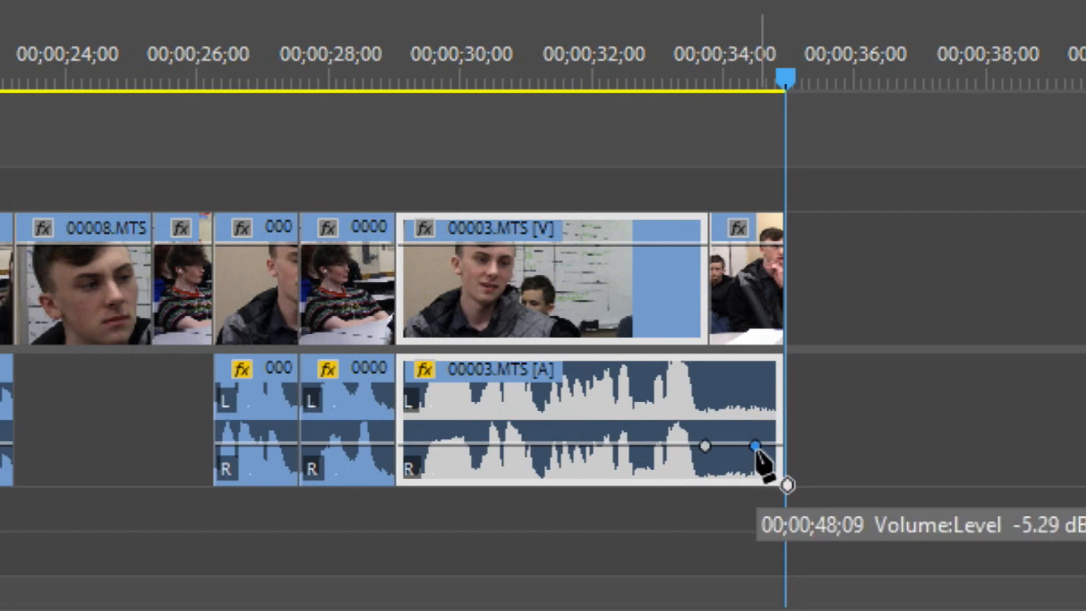
left_click(756, 448)
left_click_drag(756, 448, 747, 496)
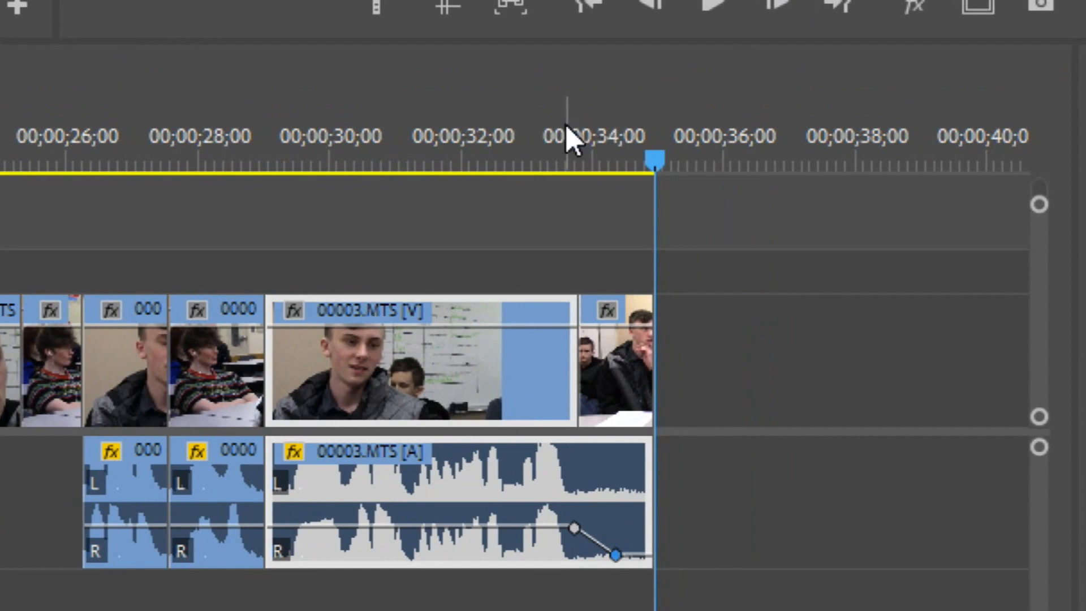
left_click_drag(566, 131, 506, 144)
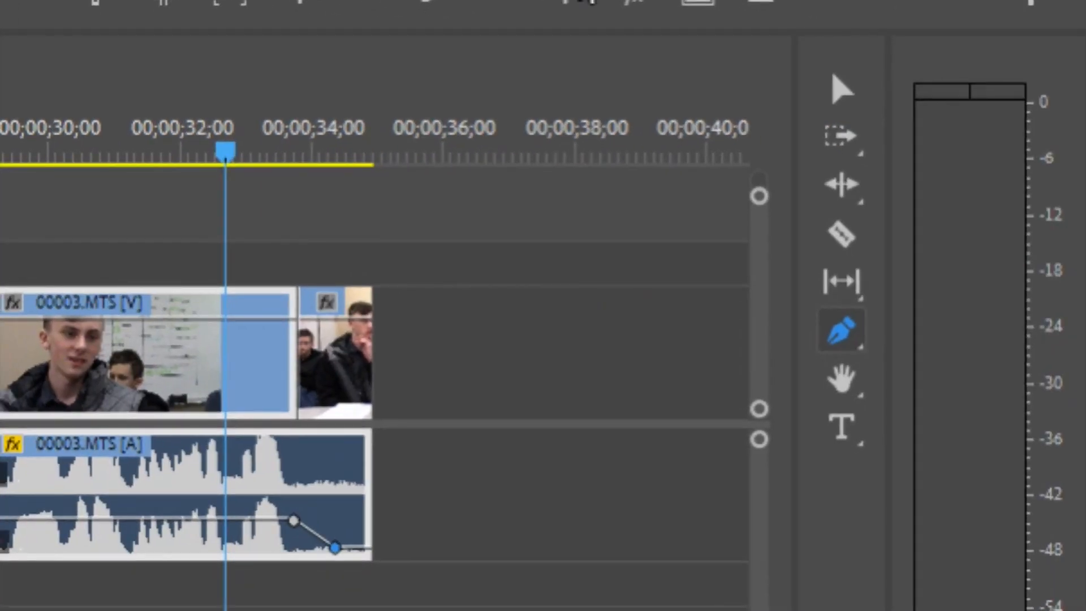
key("space")
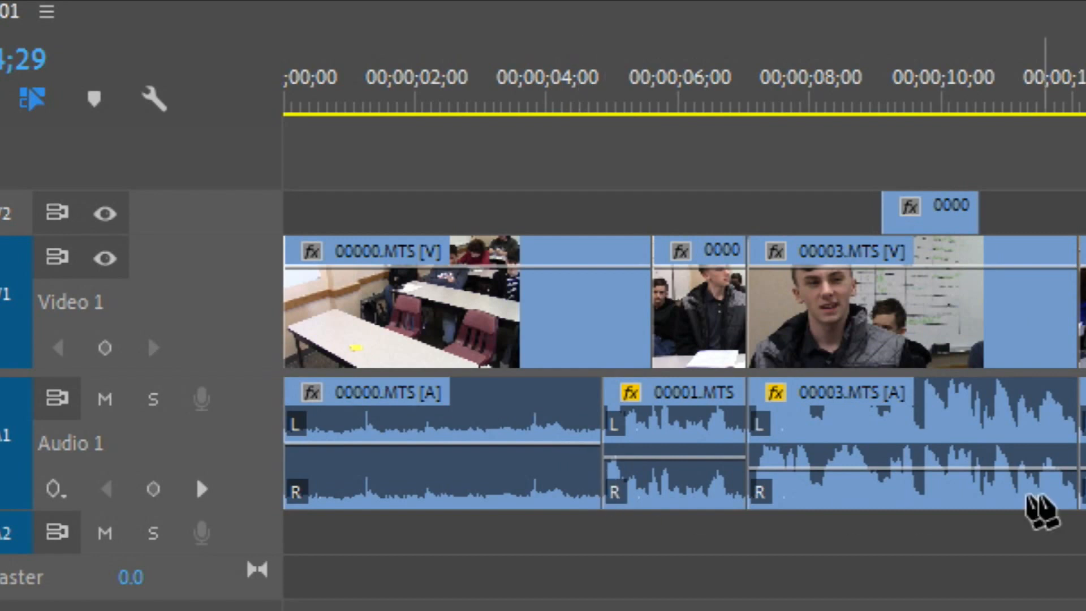
- Raise the audio of the opening 00000.MTS clip from near silence with two volume keyframes from about 3 to 4 seconds and play it
left_click(565, 446)
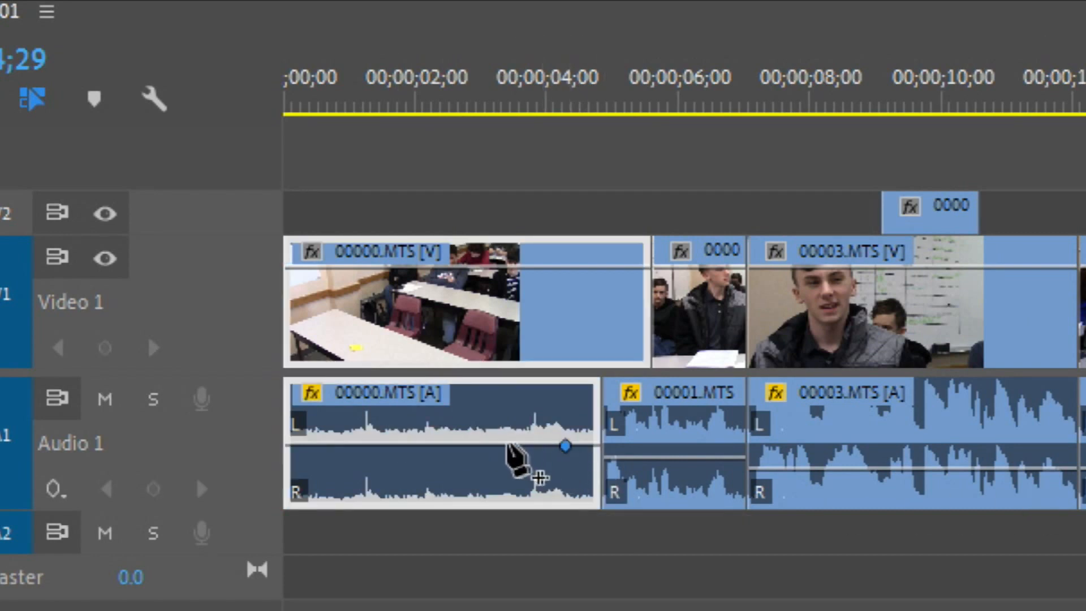
left_click_drag(509, 446, 494, 496)
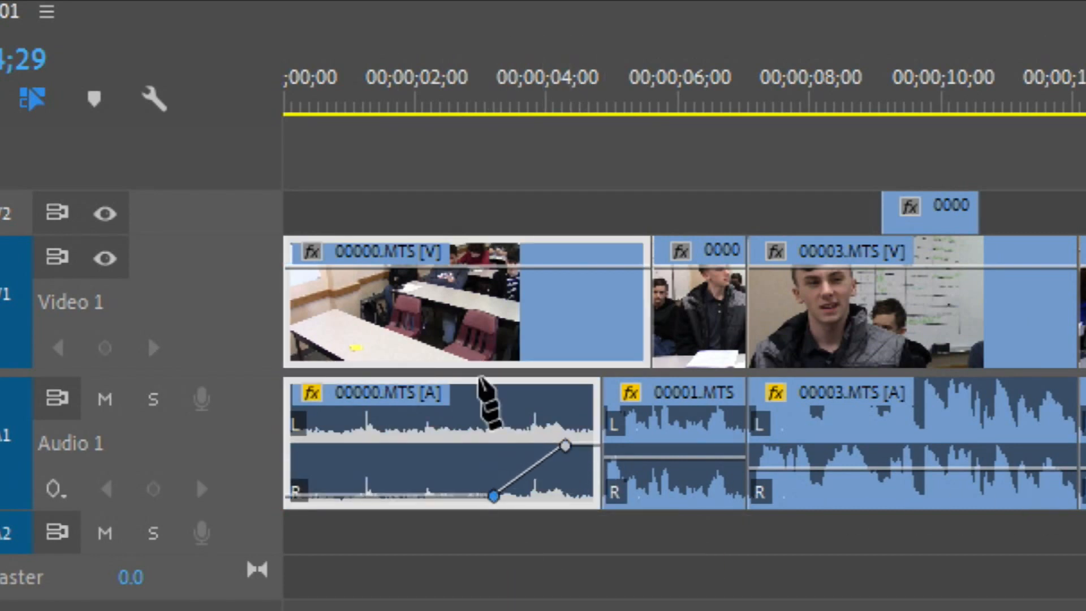
left_click(437, 99)
key("space")
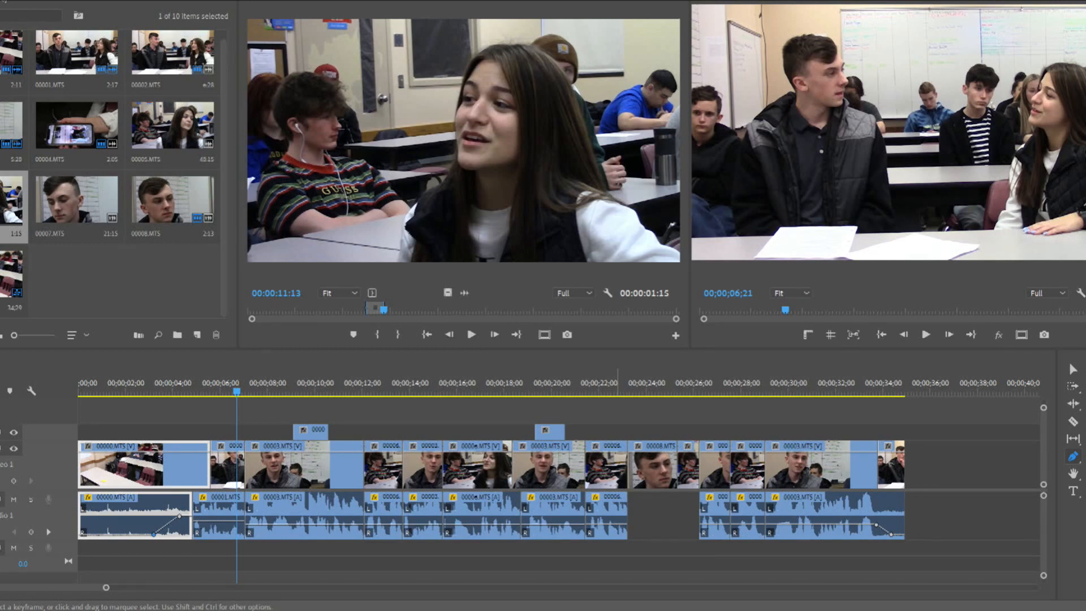
- Save the project and close the Adobe Premiere Pro 2019 window
left_click(431, 414)
key("ctrl+s")
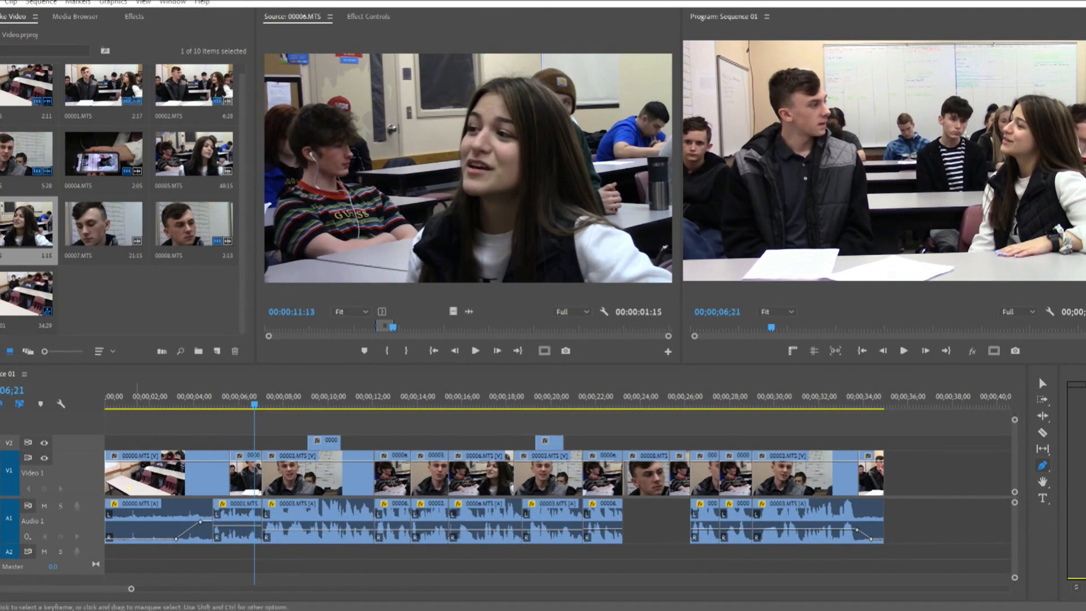
left_click(406, 519)
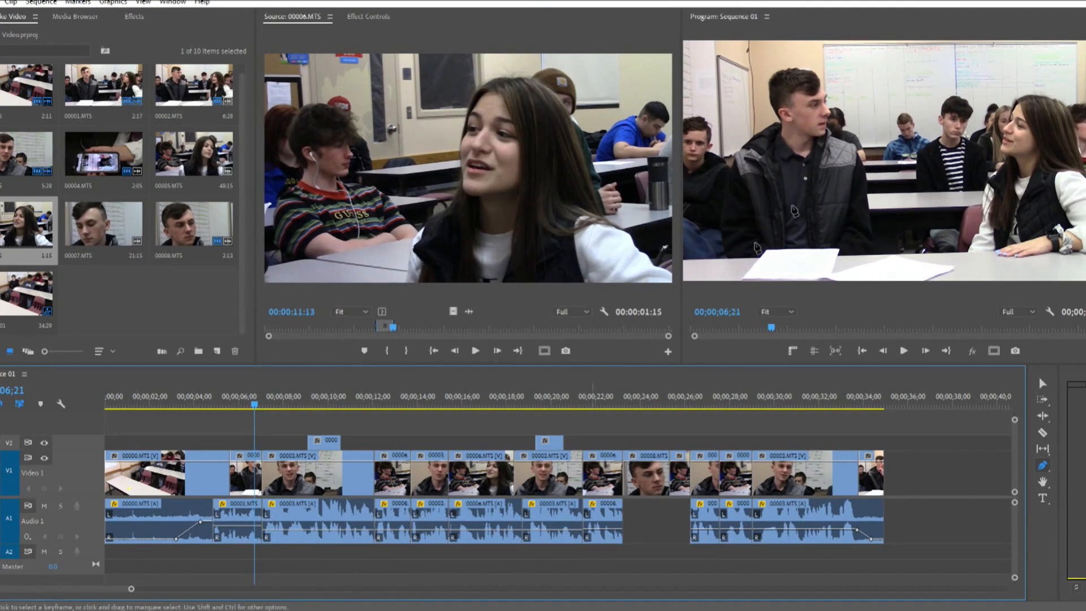
right_click(363, 610)
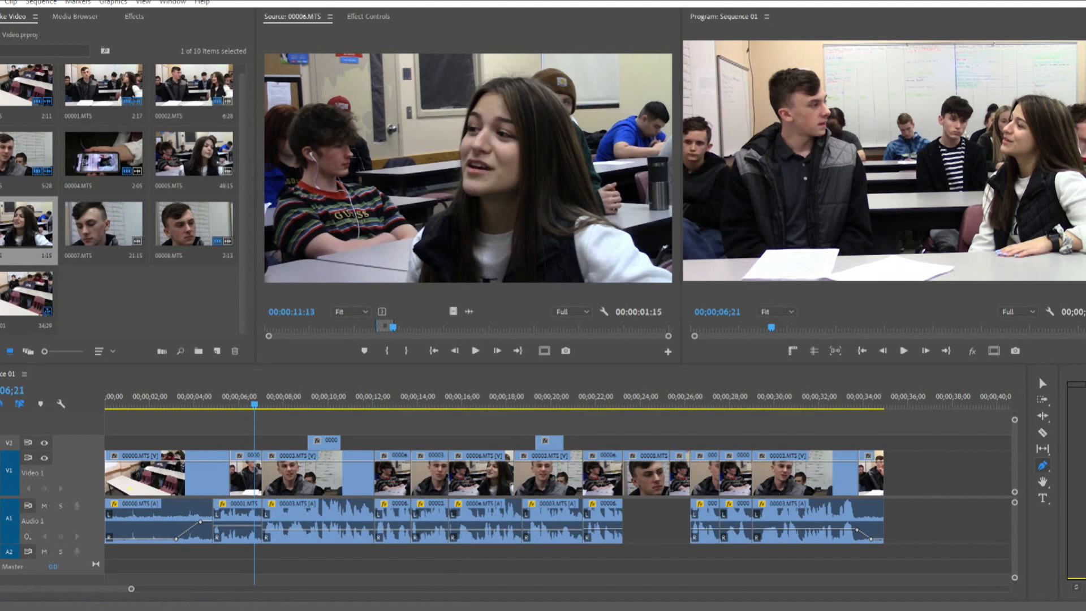
left_click(380, 593)
right_click(370, 610)
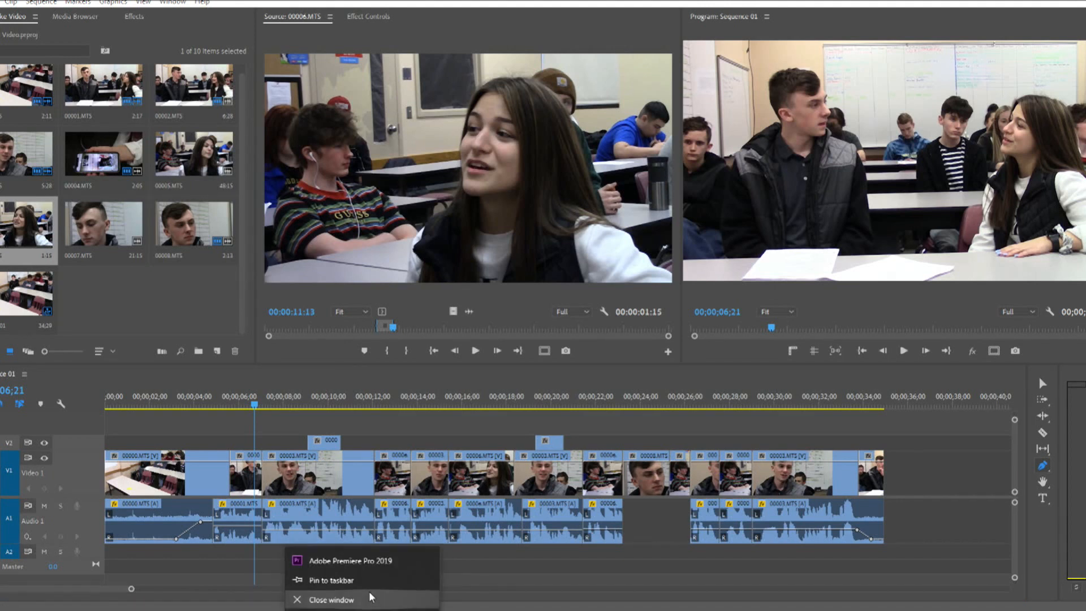
left_click(369, 588)
right_click(362, 610)
left_click(332, 600)
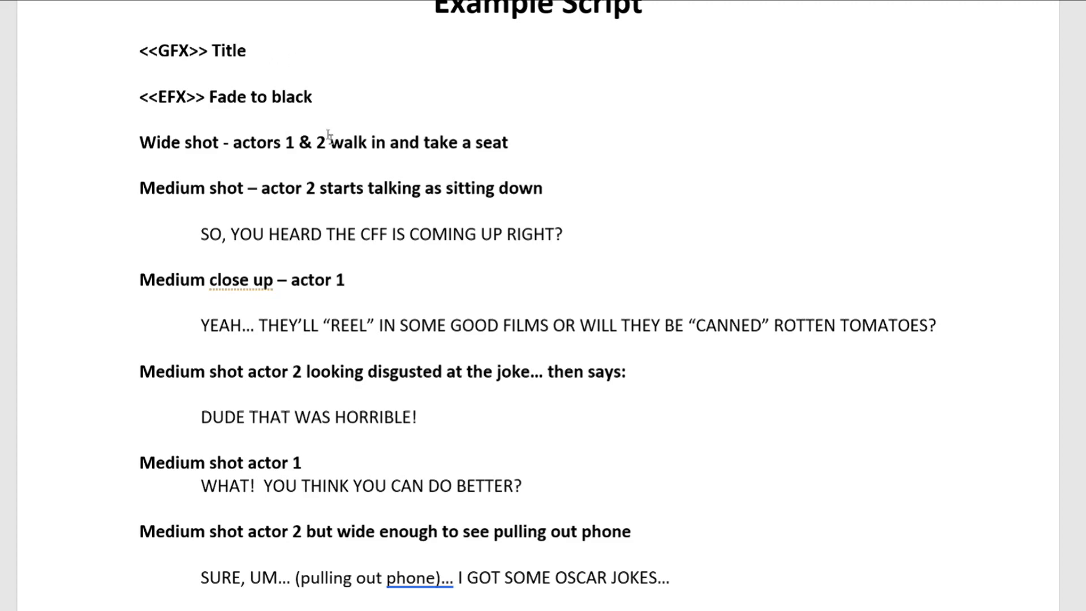
- Look through the example script document in Word, including its Abbreviations table and the Script Guidelines entry on <<GFX>> and <<EFX>>
scroll(319, 121, "down", 20)
scroll(537, 305, "up", 3)
scroll(537, 305, "down", 7)
scroll(538, 306, "up", 1)
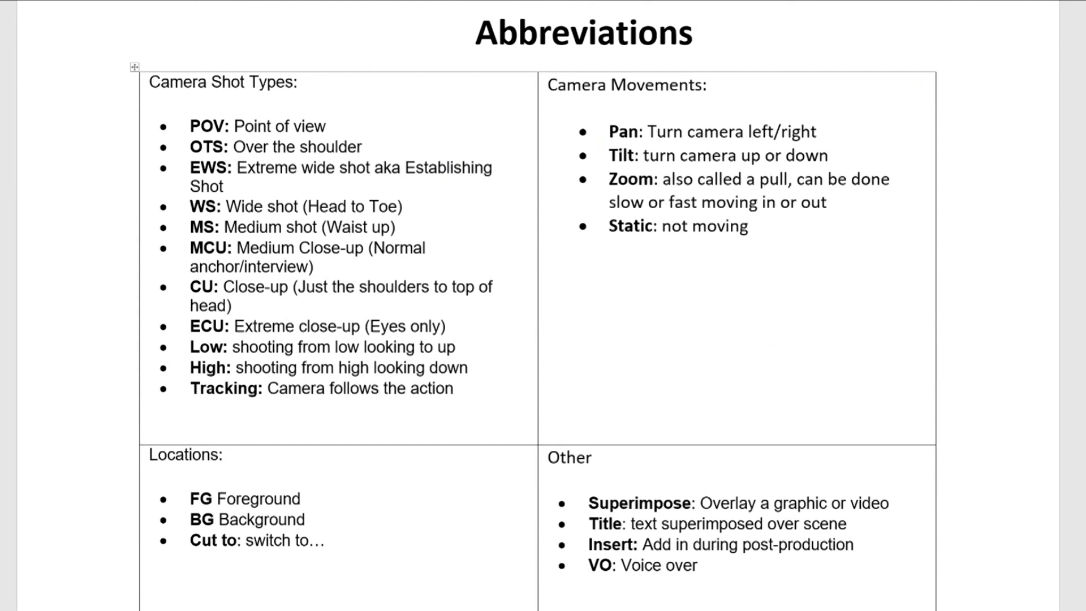
scroll(208, 129, "up", 6)
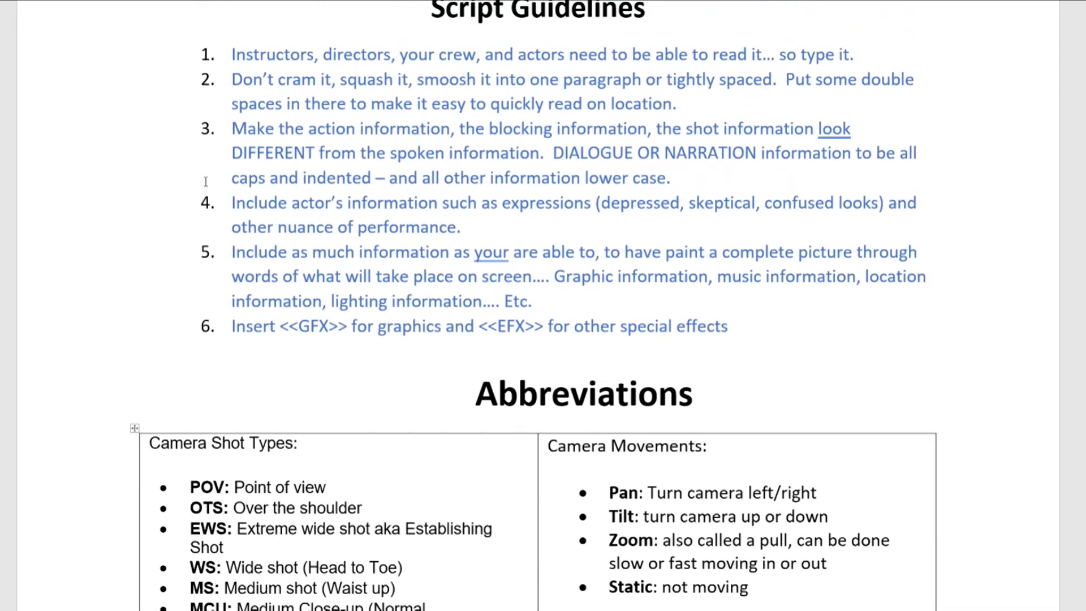
left_click_drag(230, 329, 758, 334)
left_click(647, 371)
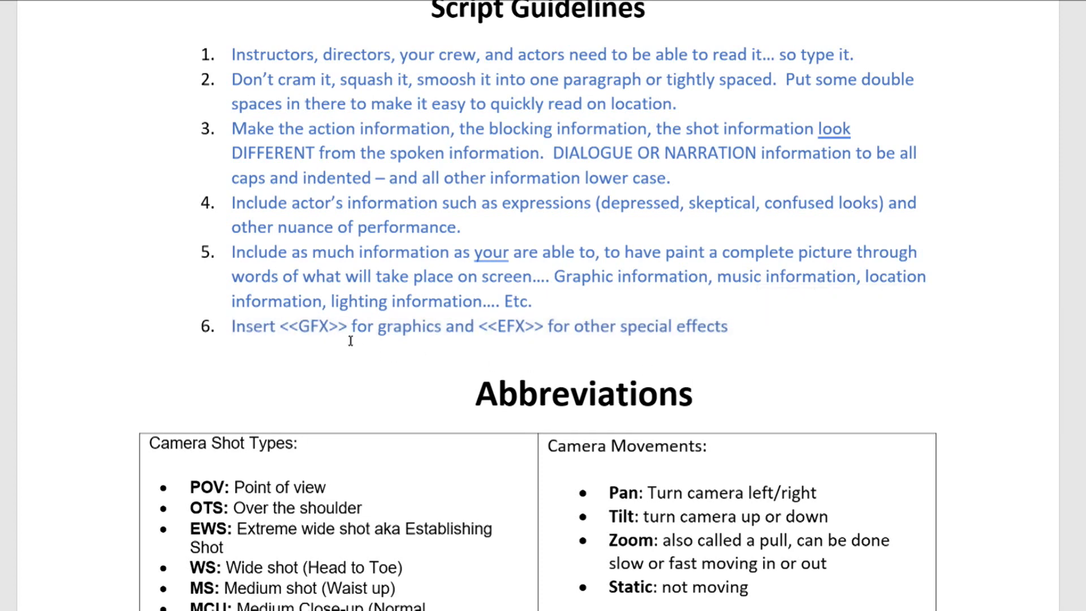